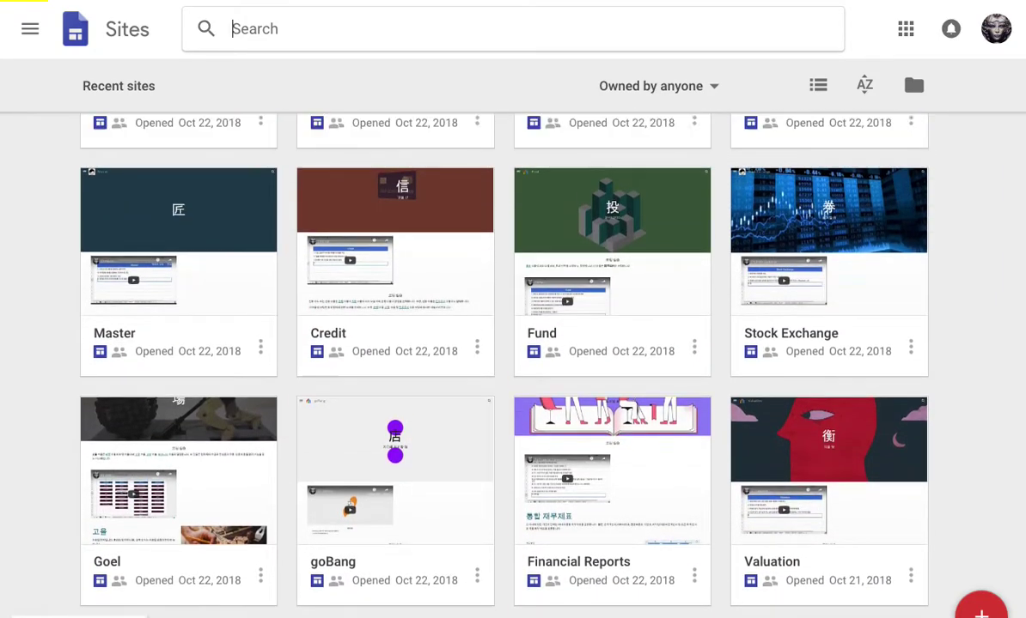
Find the Fashion site among the recent sites and open it in a new tab
scroll(513, 361, "up", 3)
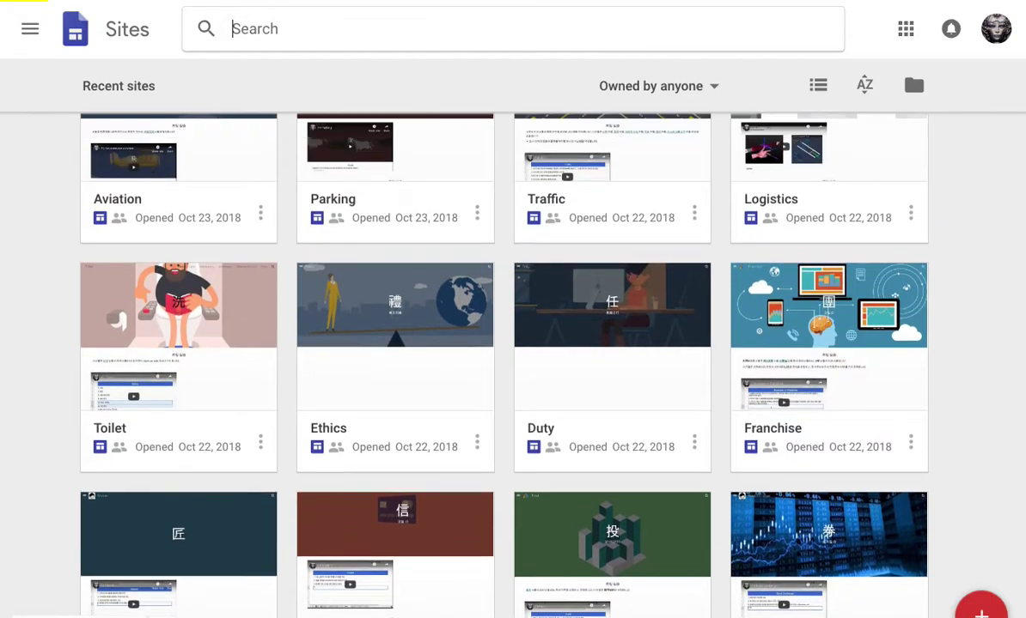
scroll(513, 361, "up", 10)
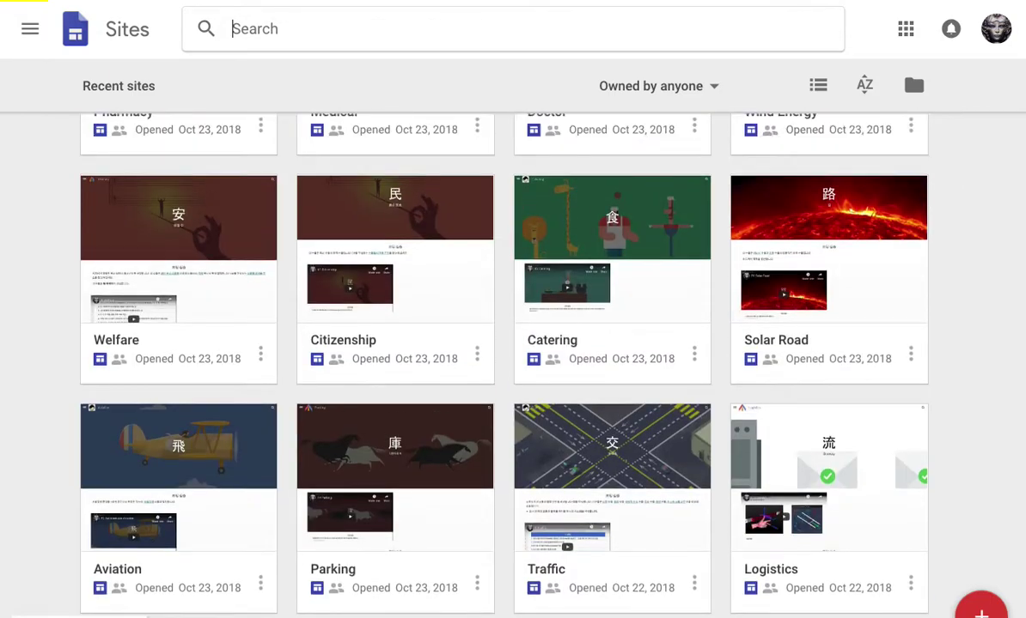
scroll(513, 360, "up", 10)
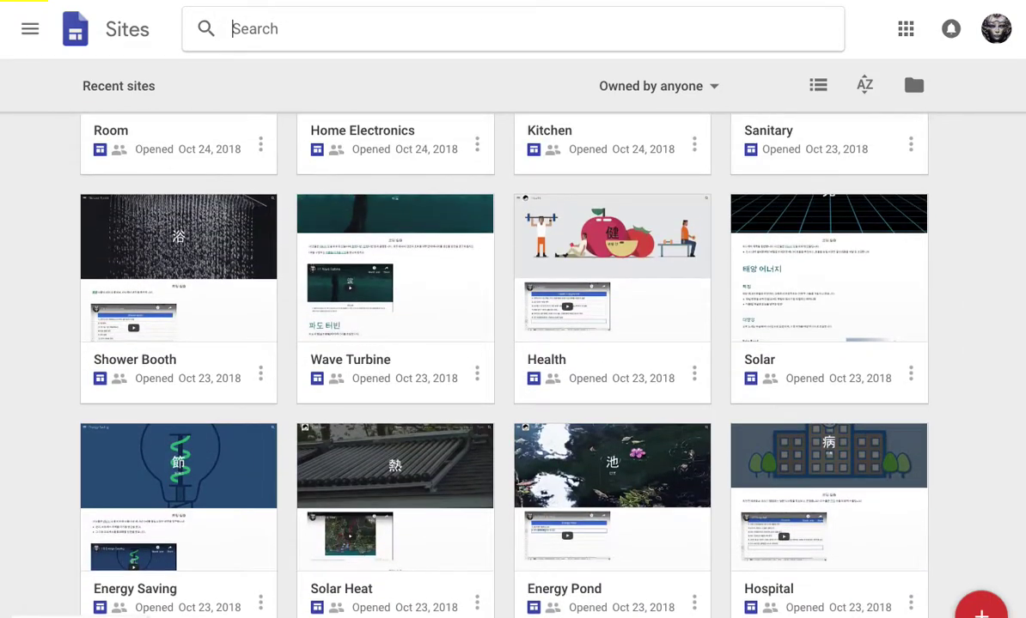
scroll(512, 361, "up", 5)
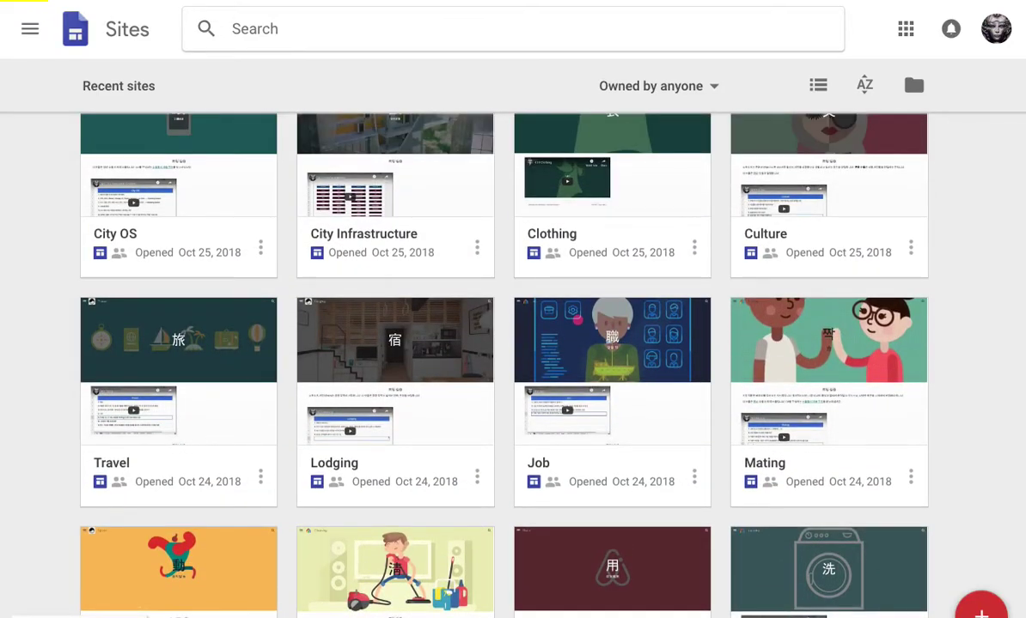
scroll(513, 361, "up", 3)
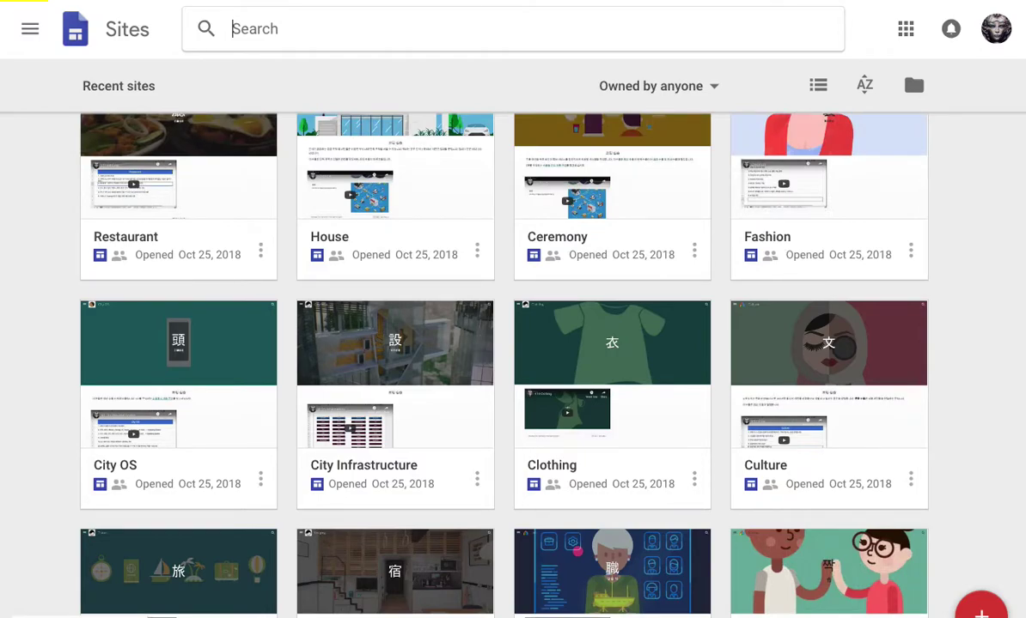
scroll(512, 361, "up", 2)
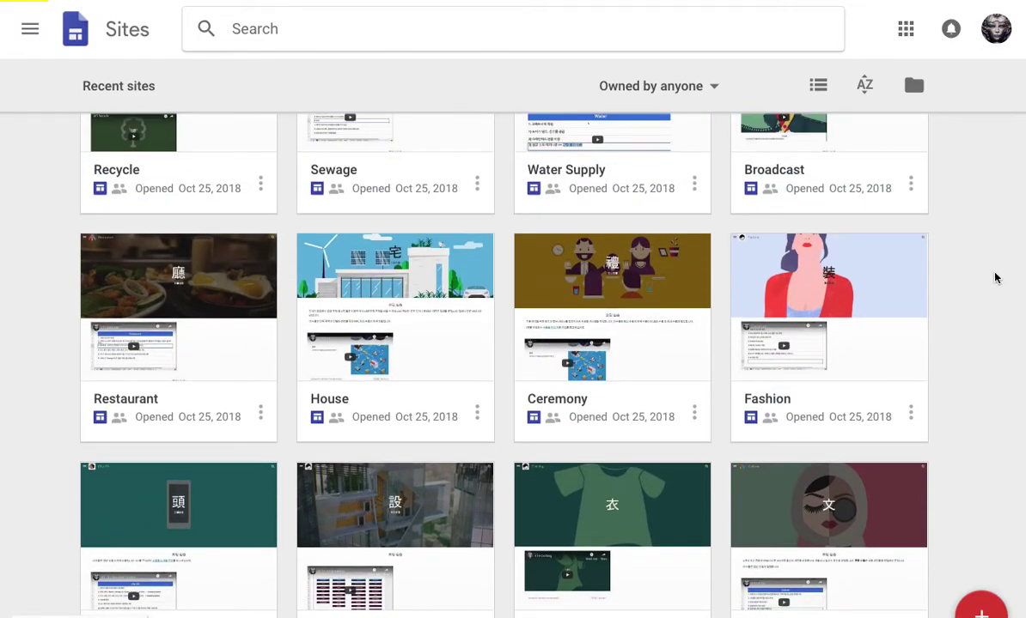
right_click(847, 282)
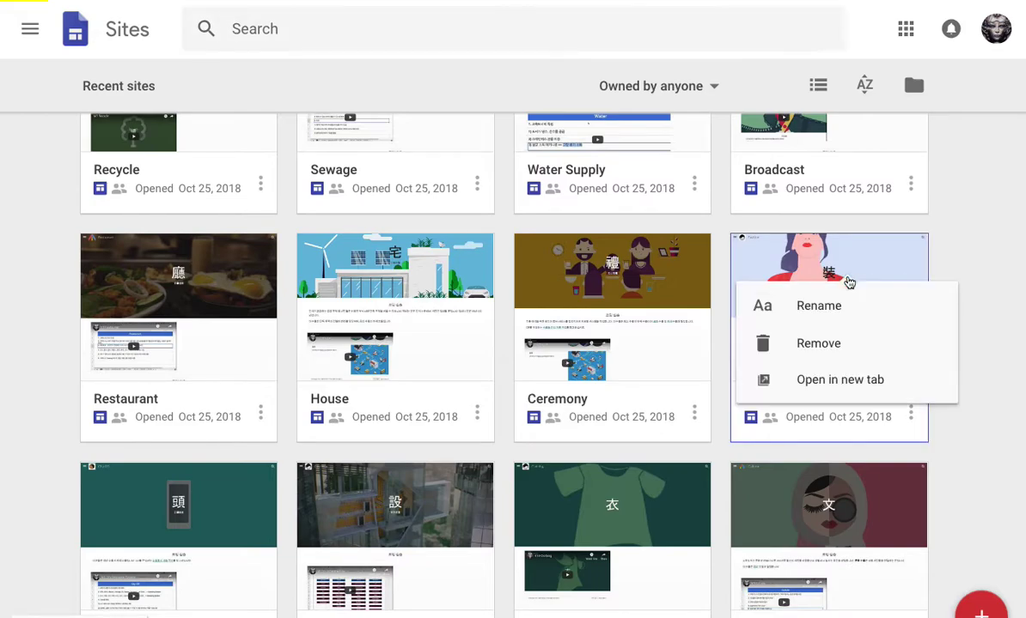
left_click(868, 387)
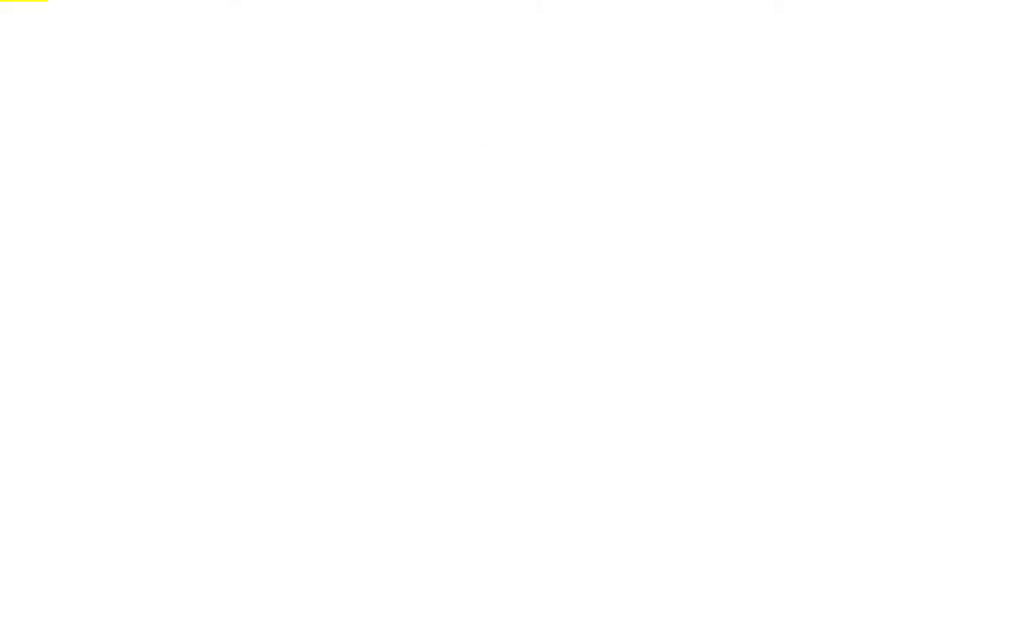
Switch to the Google Sheets curriculum and examine the 홈 sheet's course chart from OpenLab K(indergarten) down to the 중등 4 level
key("ctrl+w")
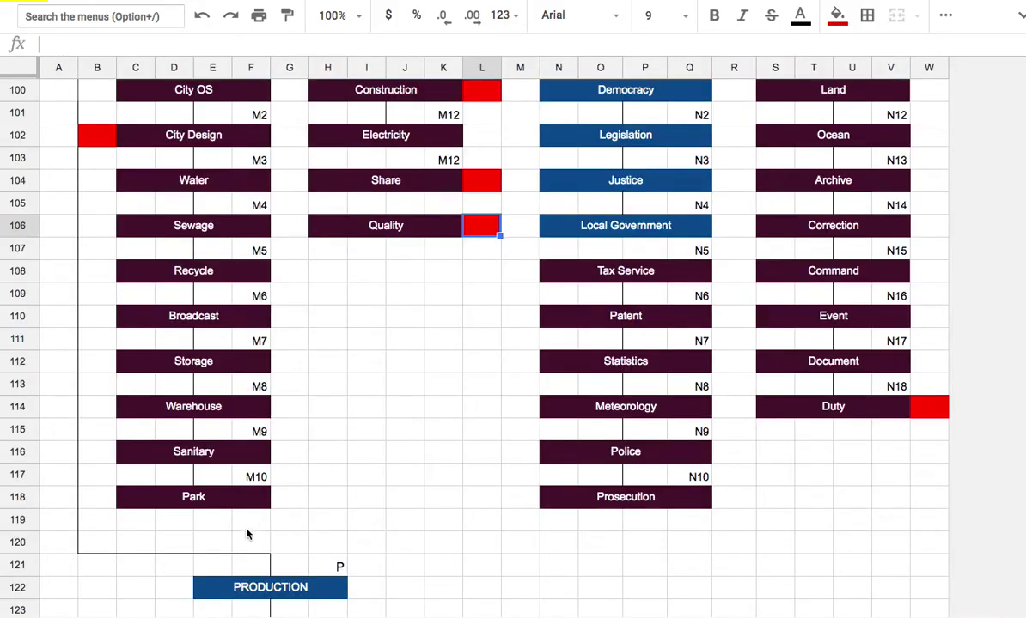
scroll(247, 535, "up", 20)
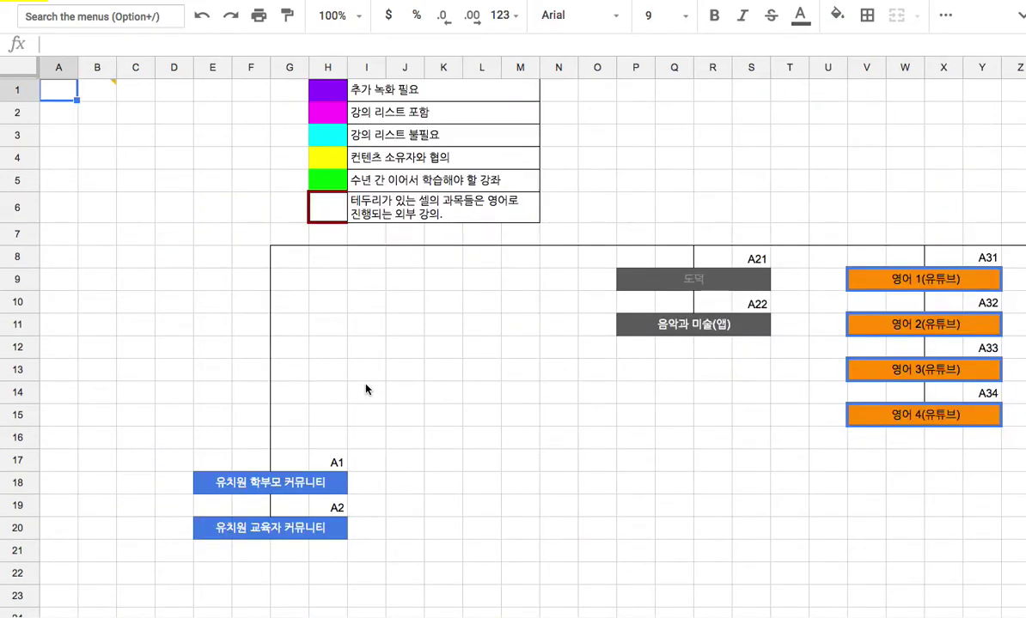
scroll(365, 389, "right", 4)
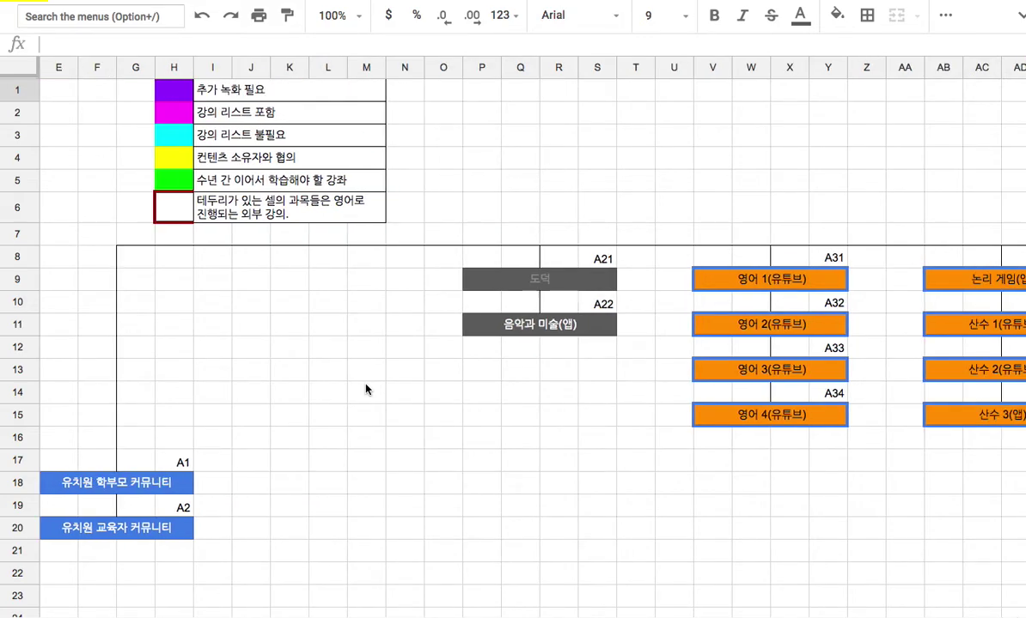
scroll(365, 389, "right", 13)
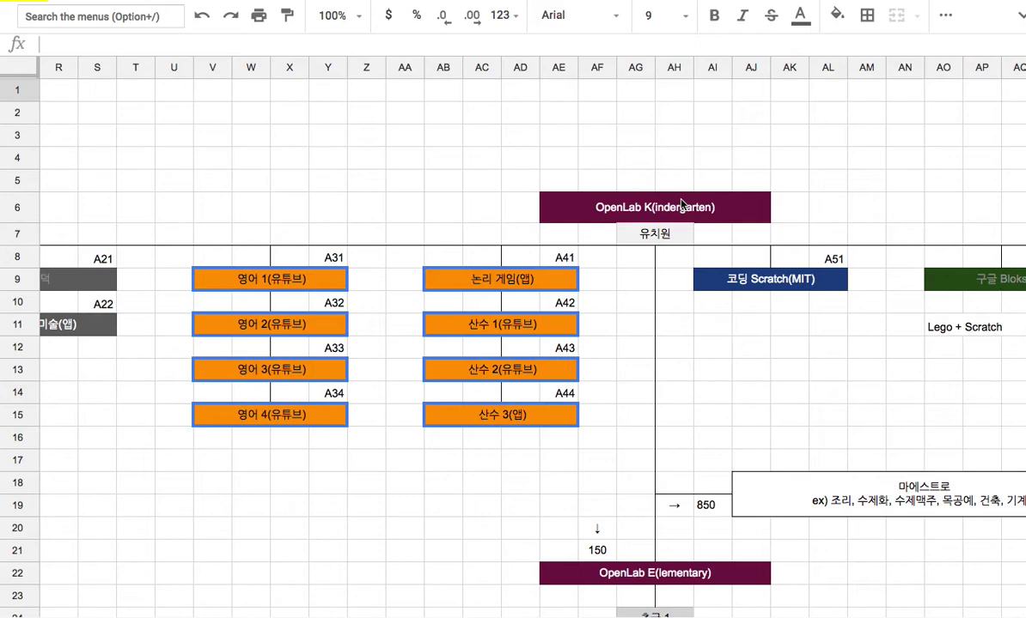
scroll(513, 343, "down", 12)
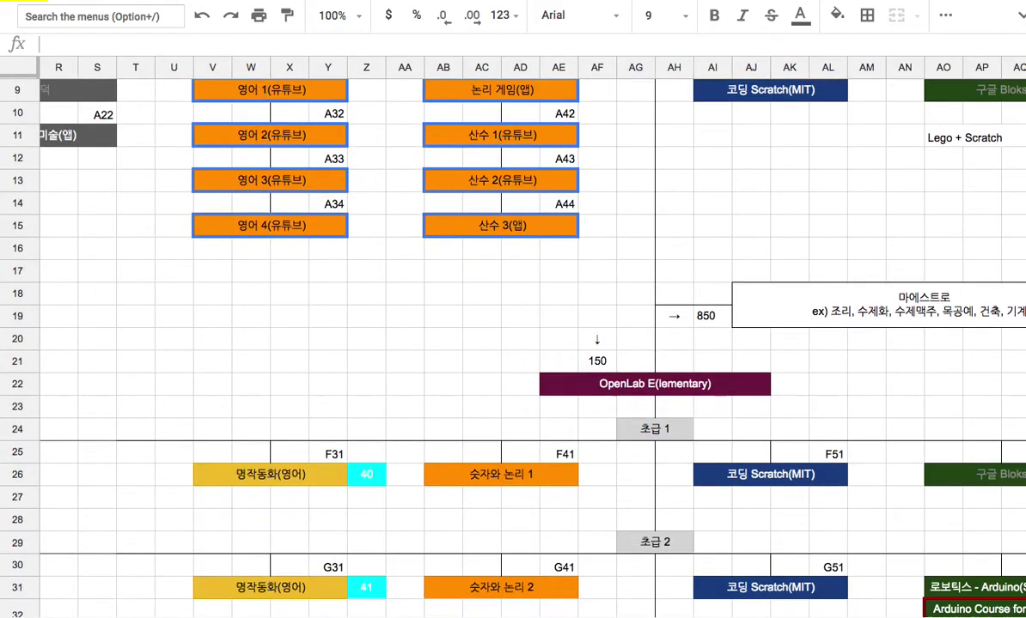
scroll(513, 343, "down", 6)
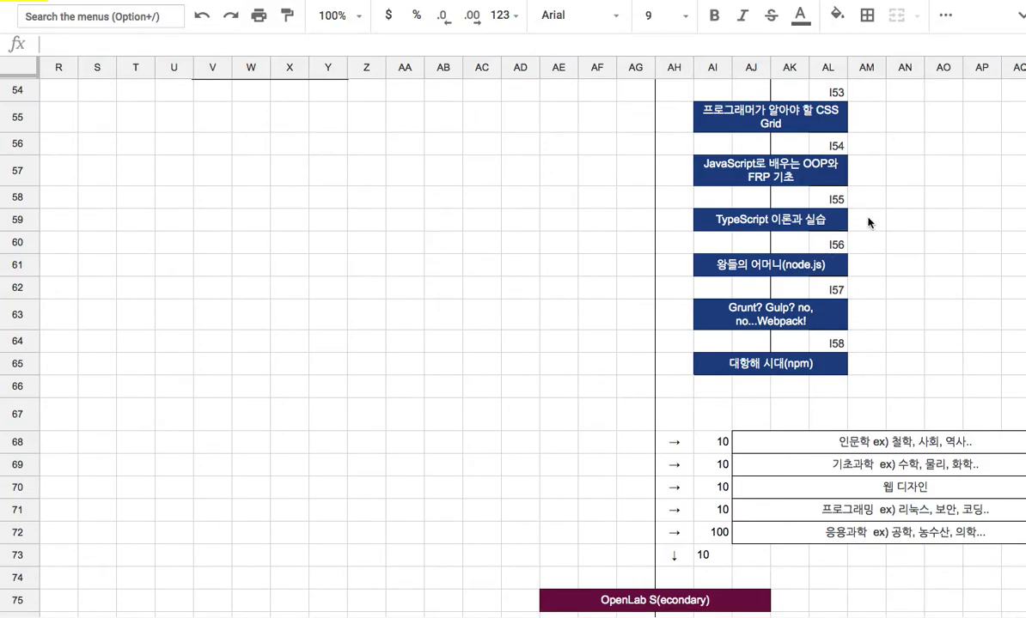
scroll(1008, 373, "down", 20)
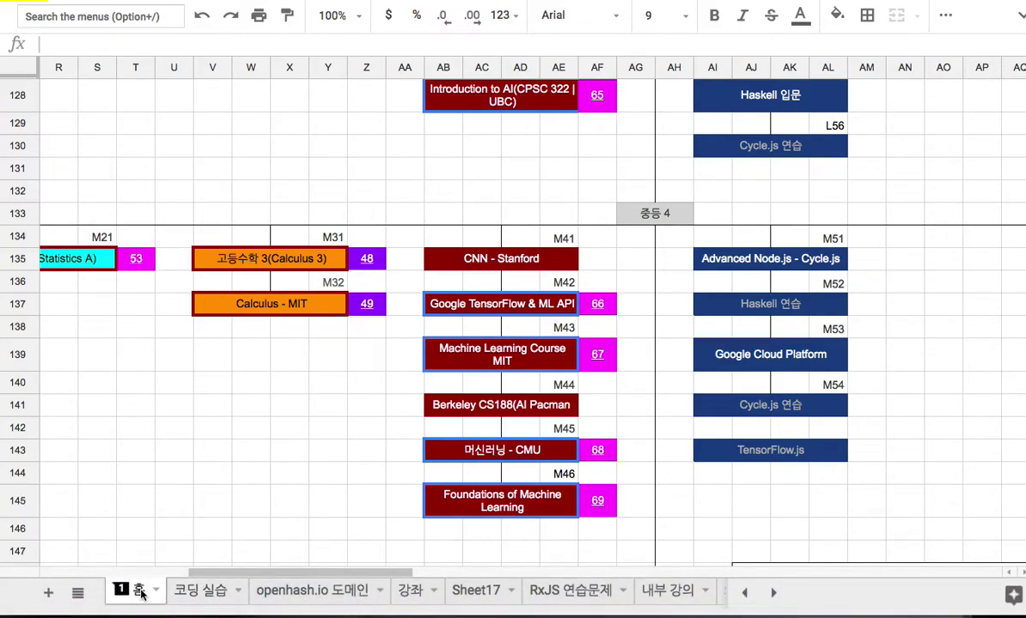
Switch to the 코딩 실습 sheet and check the links of the Artificial Intelligence, Spaceweb and Innovation cells
left_click(200, 592)
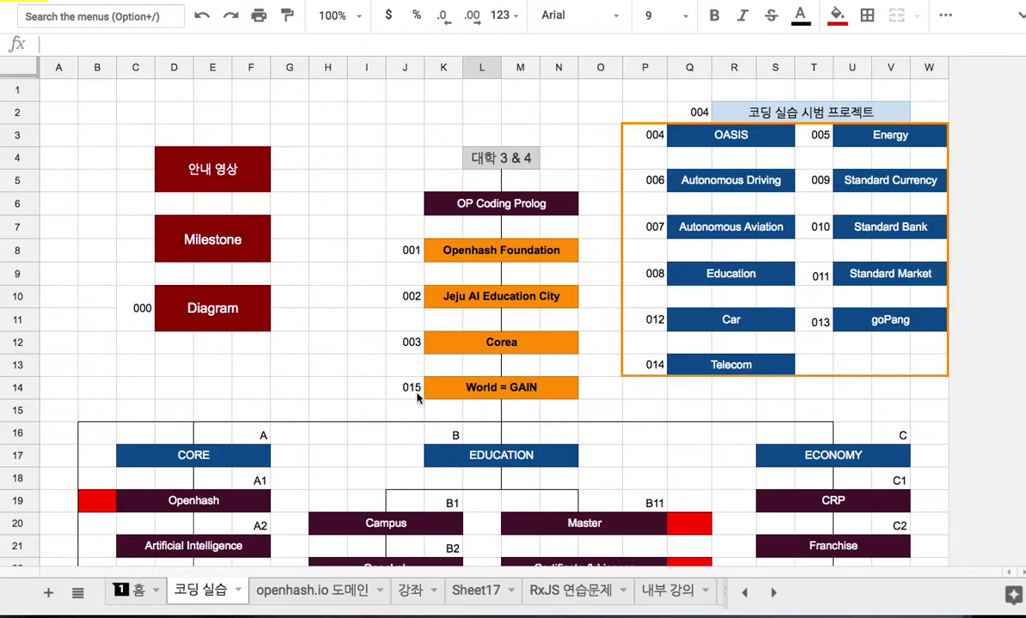
scroll(418, 397, "down", 5)
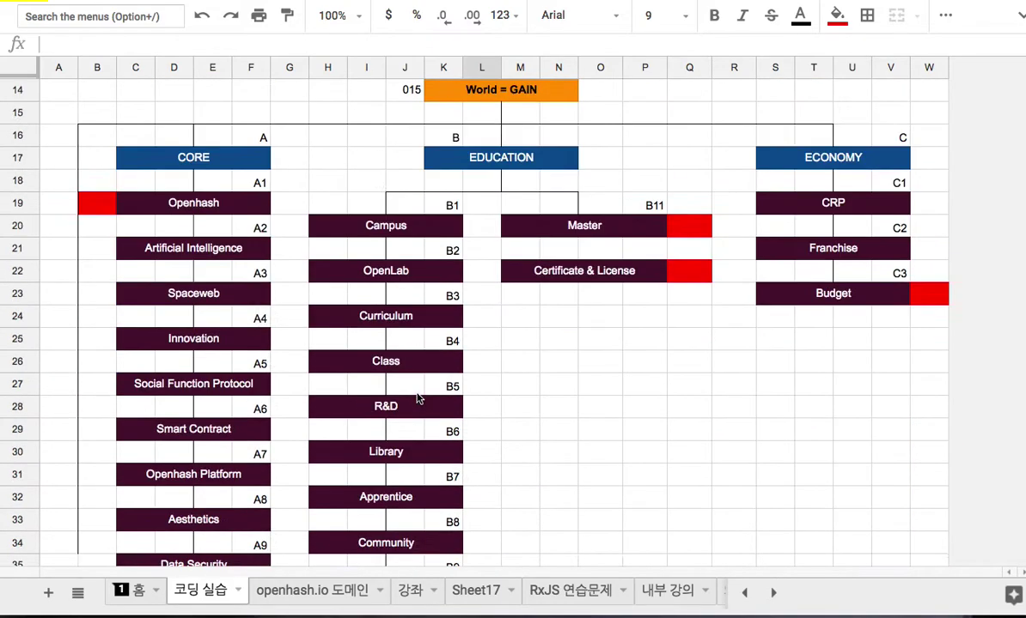
left_click(198, 240)
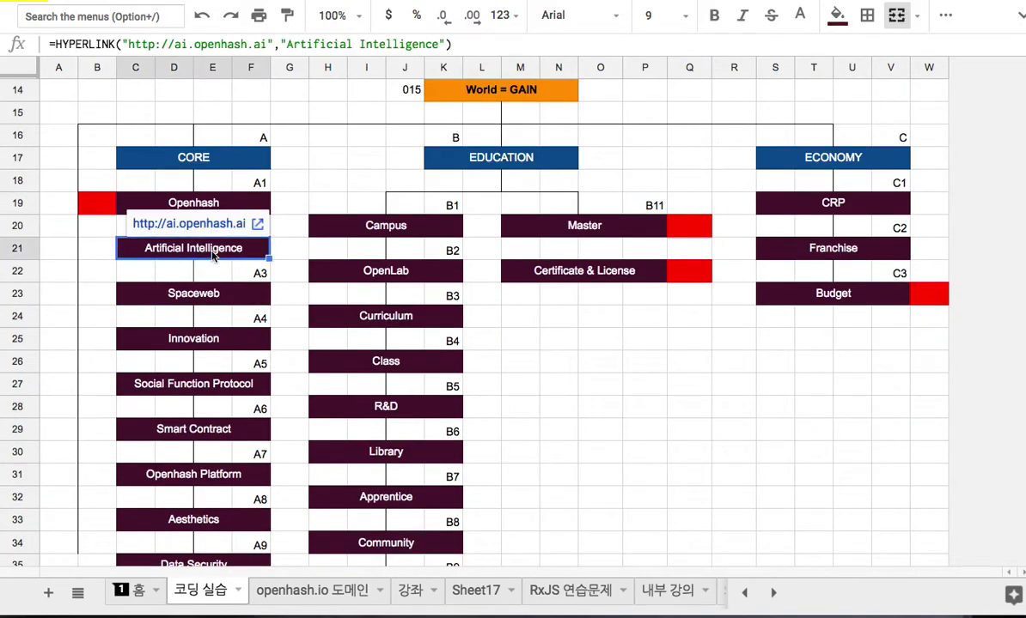
left_click(223, 297)
left_click(208, 335)
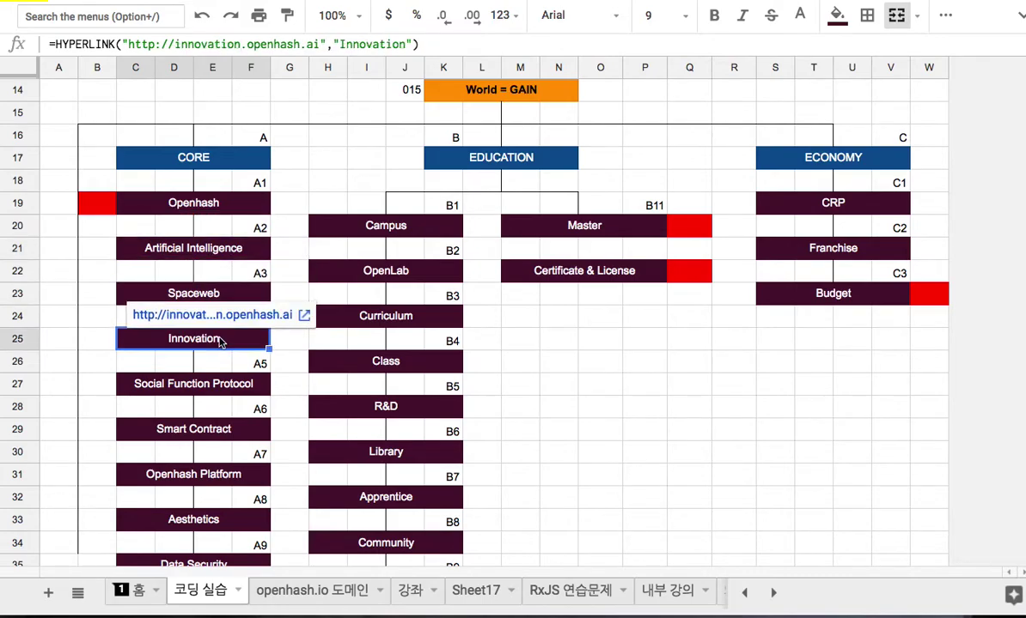
Look through the 코딩 실습 project chart down to its last rows and back, and check the link of the Profitability cell
scroll(246, 338, "down", 5)
scroll(245, 337, "down", 15)
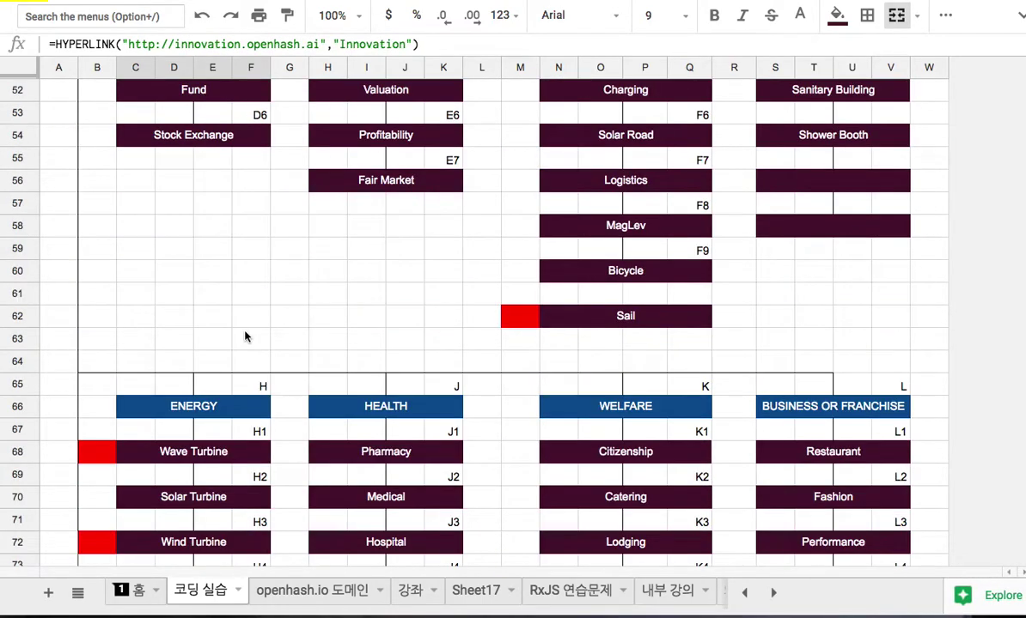
scroll(245, 338, "down", 14)
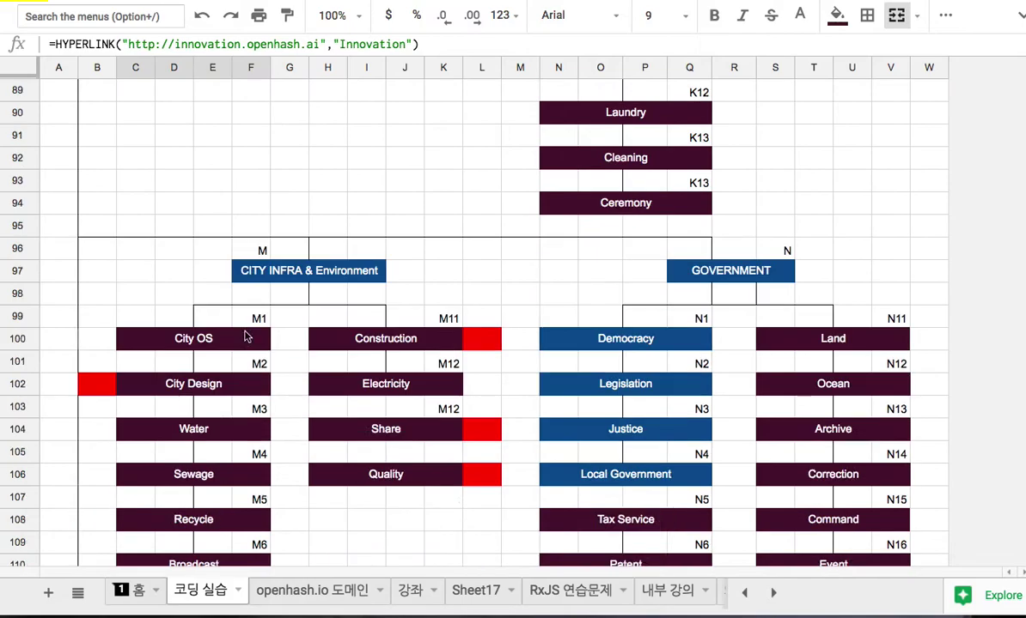
scroll(246, 337, "down", 3)
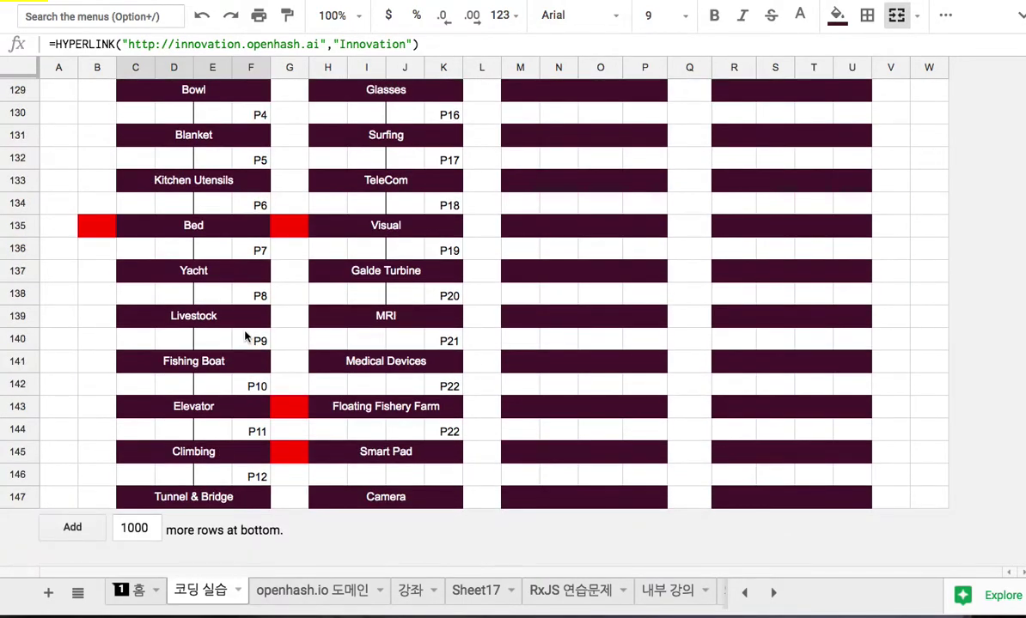
scroll(245, 337, "up", 10)
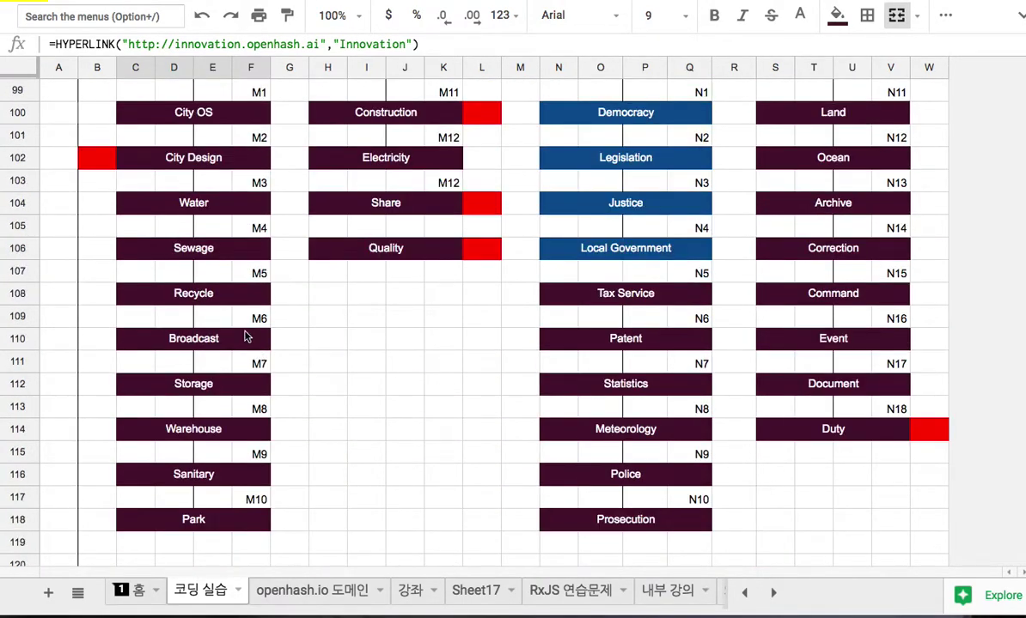
scroll(245, 338, "up", 4)
scroll(245, 338, "up", 4)
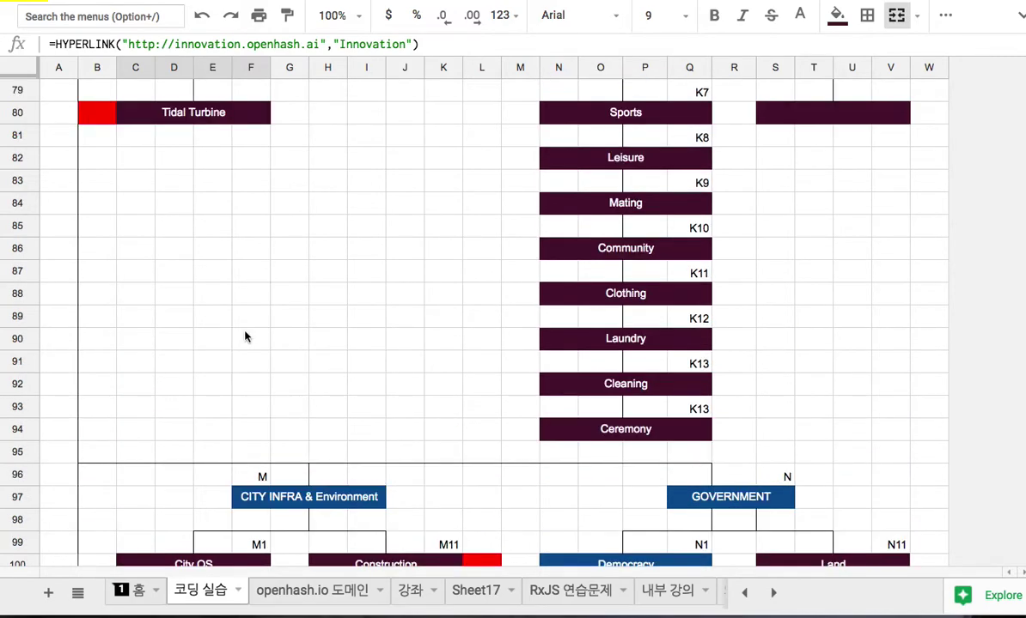
scroll(245, 338, "up", 10)
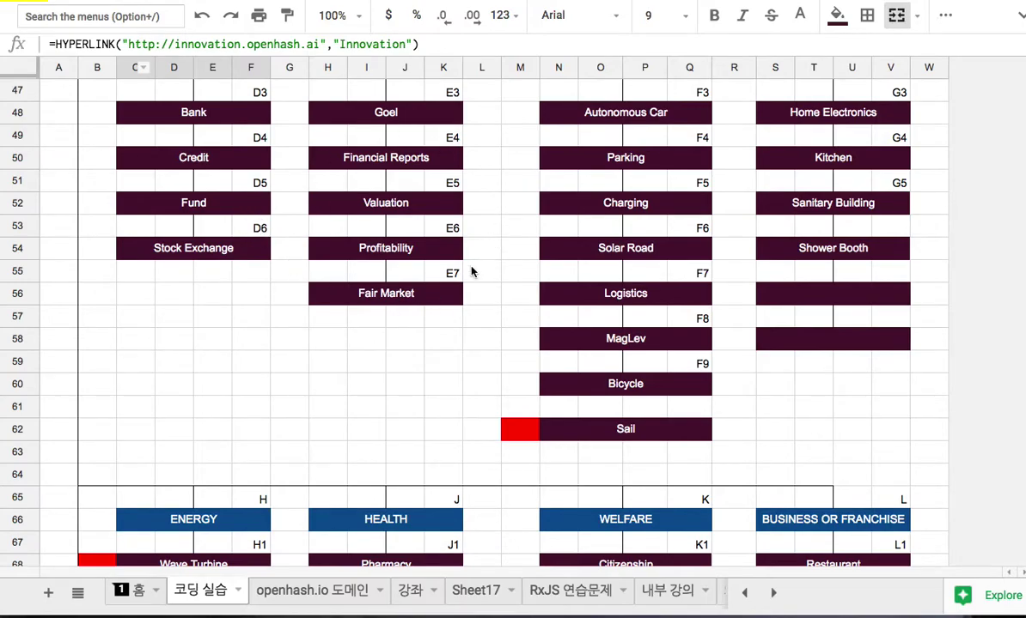
left_click(394, 258)
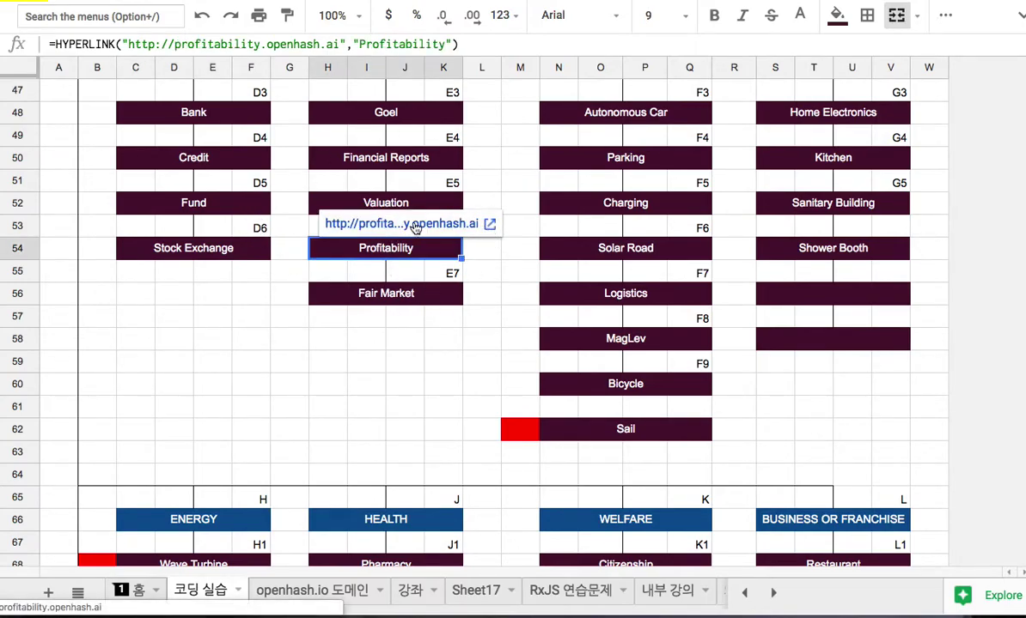
left_click(386, 199)
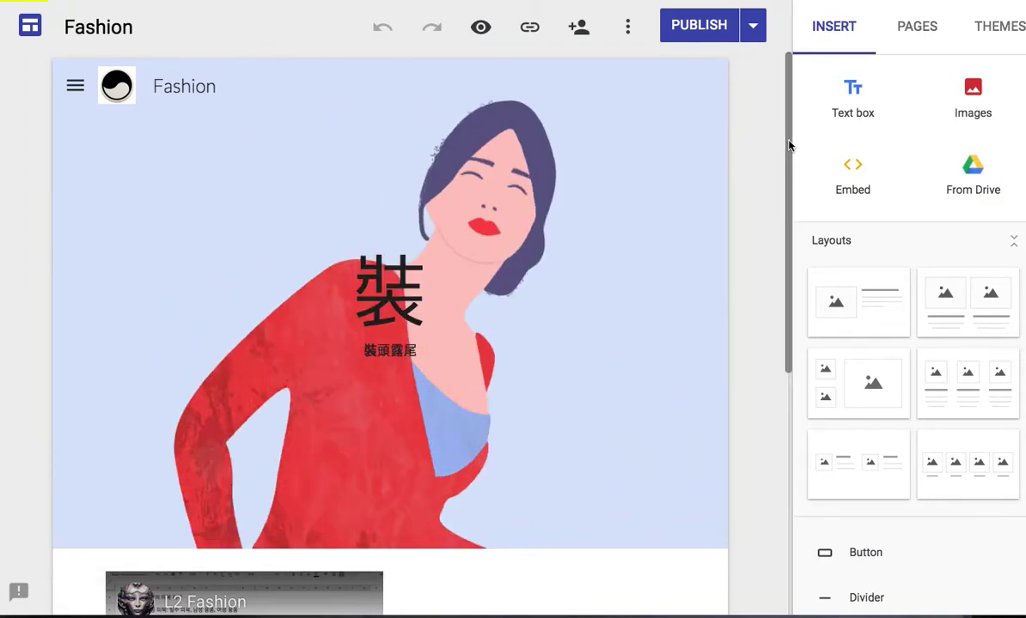
In the Google Sites editor, examine the Fashion home page's animated header, embedded video and empty text section
scroll(765, 150, "down", 5)
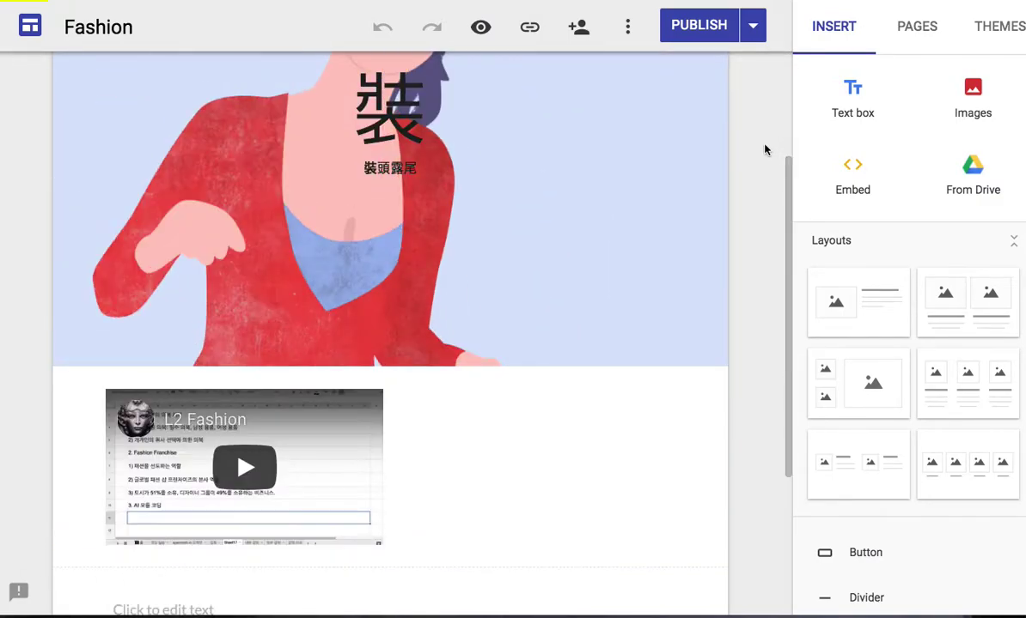
scroll(763, 150, "up", 5)
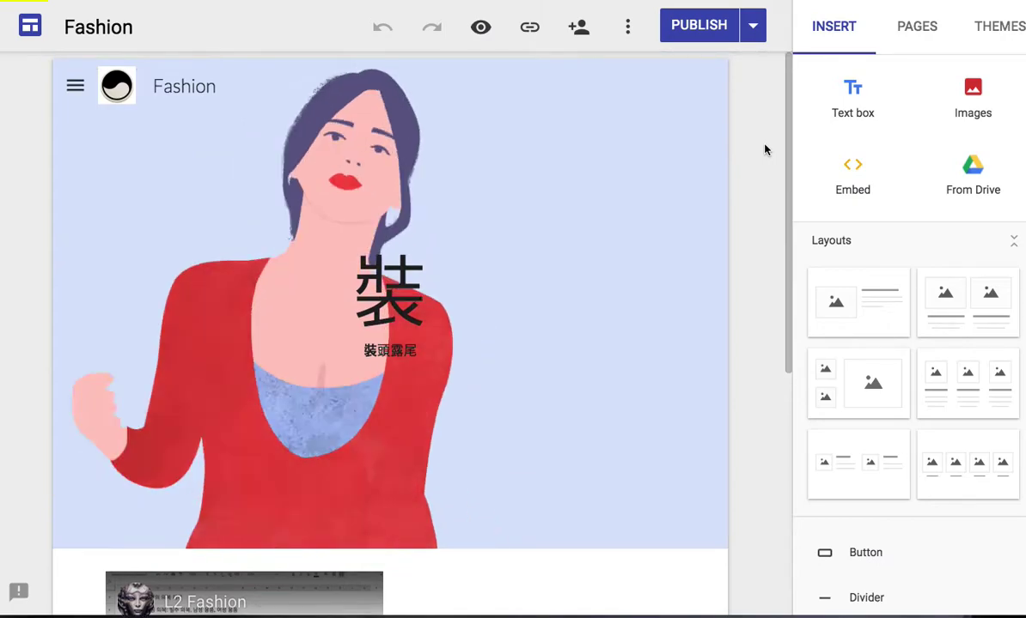
scroll(760, 150, "down", 5)
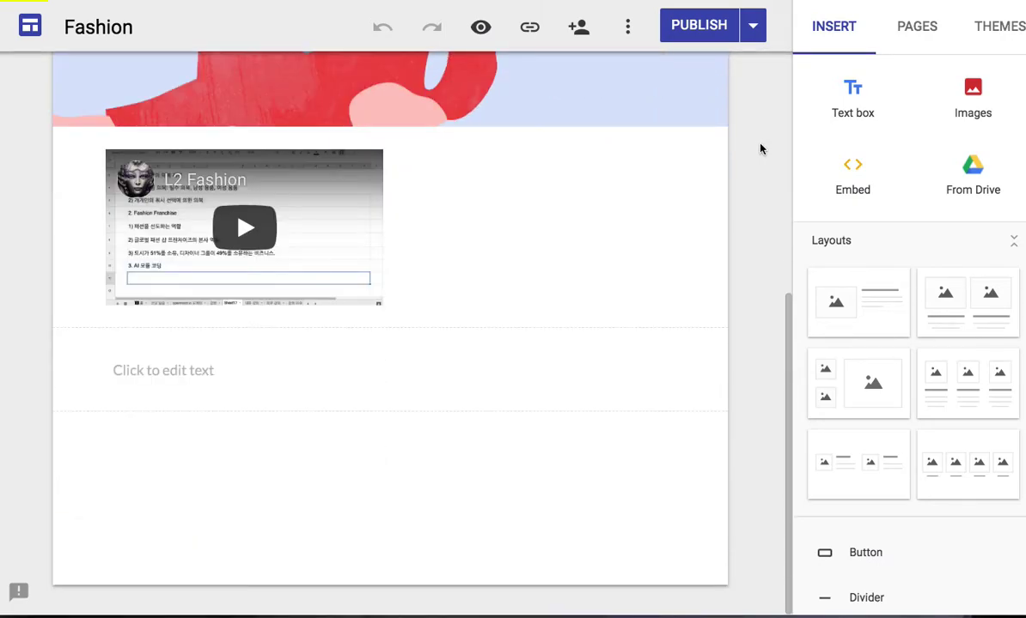
mouse_move(478, 211)
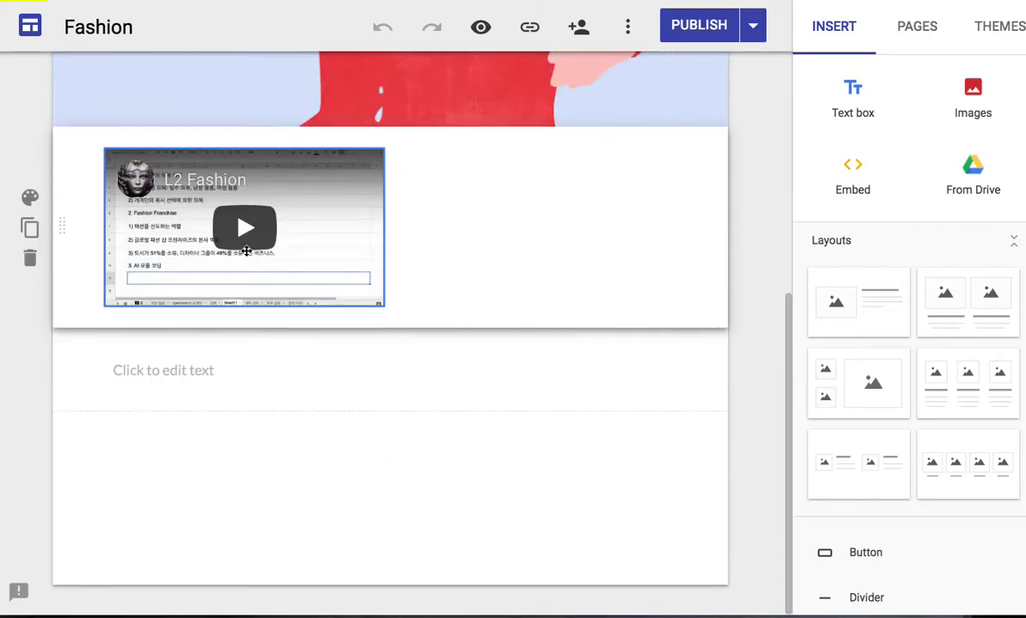
scroll(241, 308, "up", 5)
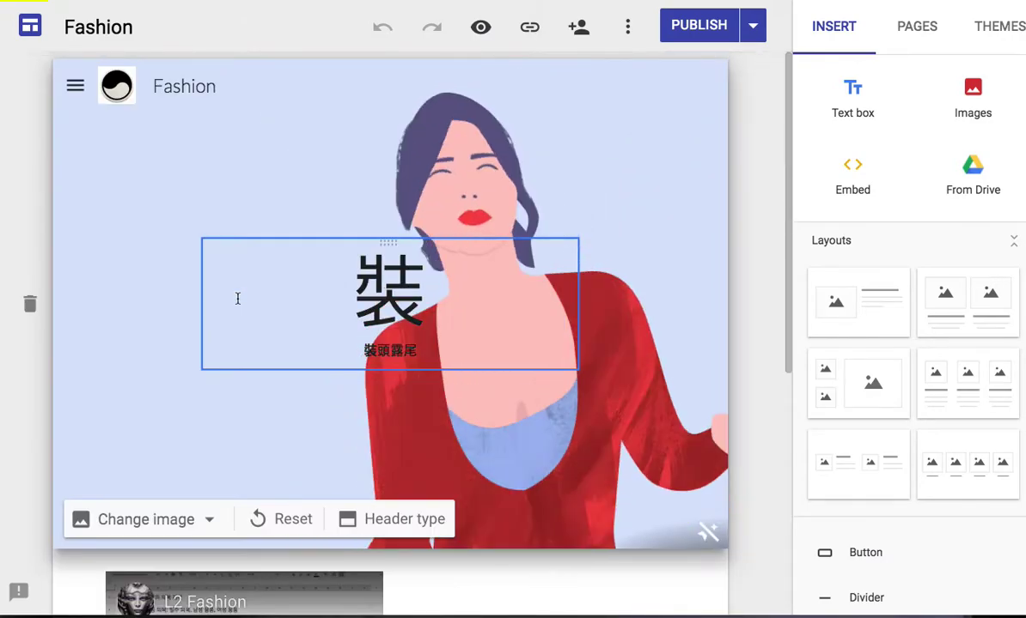
Open the Fashion site's Q&A page and read through its questions and answers, returning to the page header
left_click(915, 28)
left_click(855, 163)
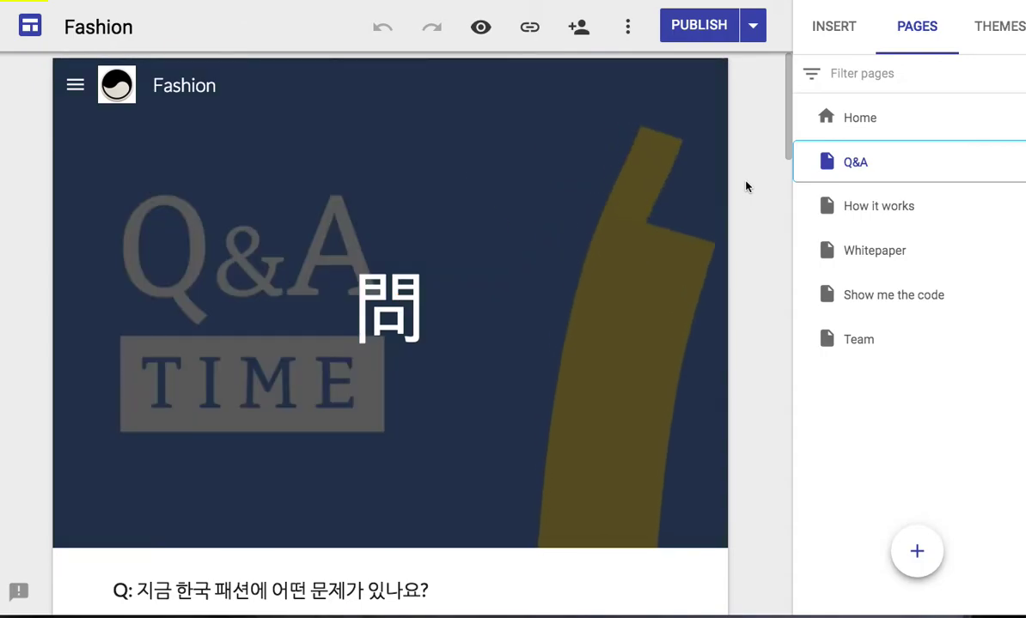
scroll(746, 186, "down", 5)
scroll(745, 187, "down", 8)
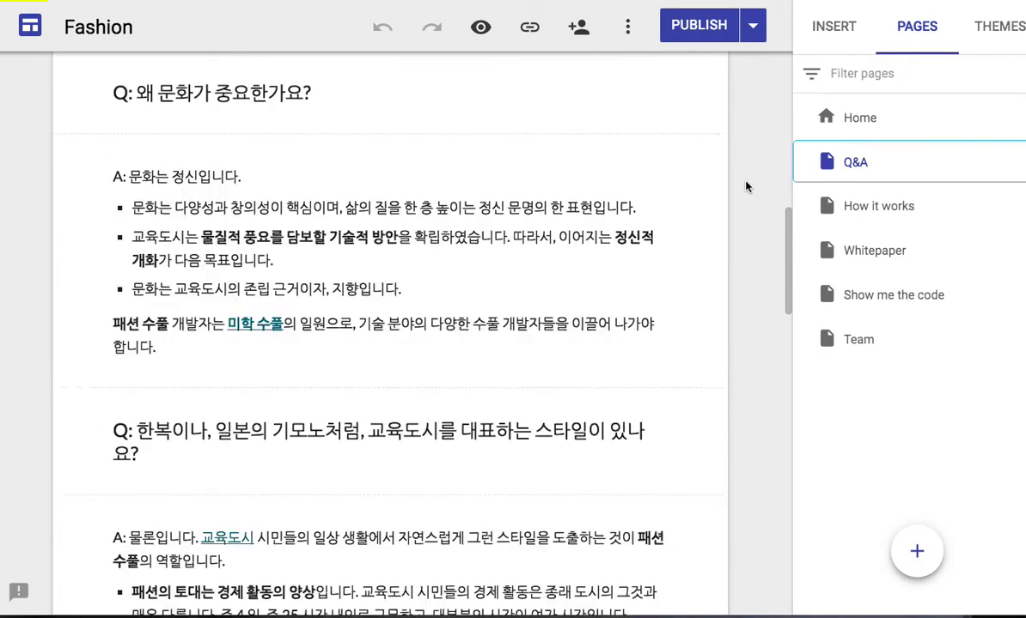
scroll(746, 187, "down", 10)
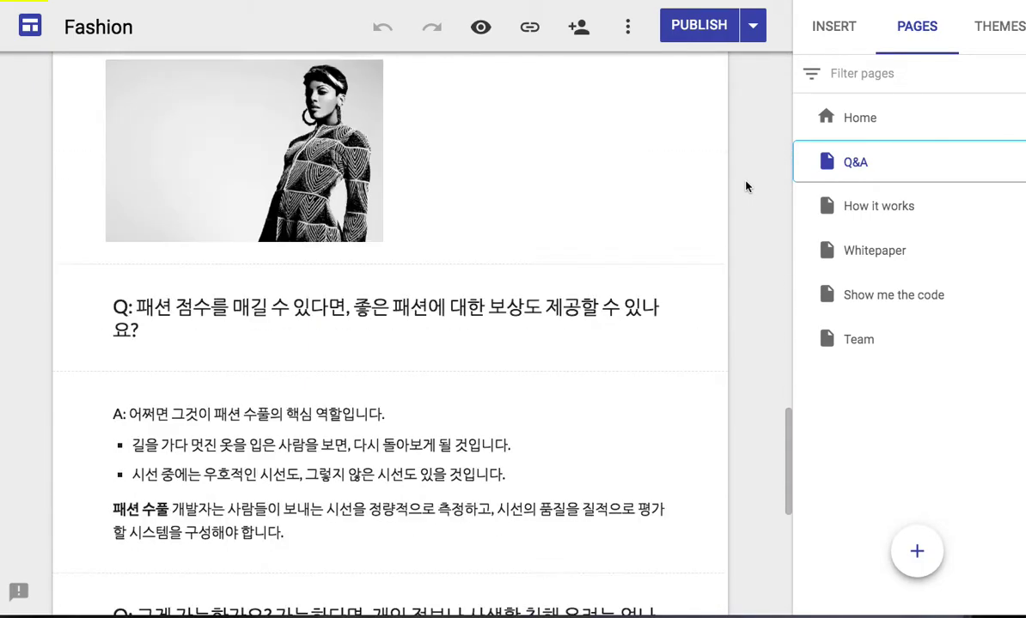
scroll(746, 186, "up", 15)
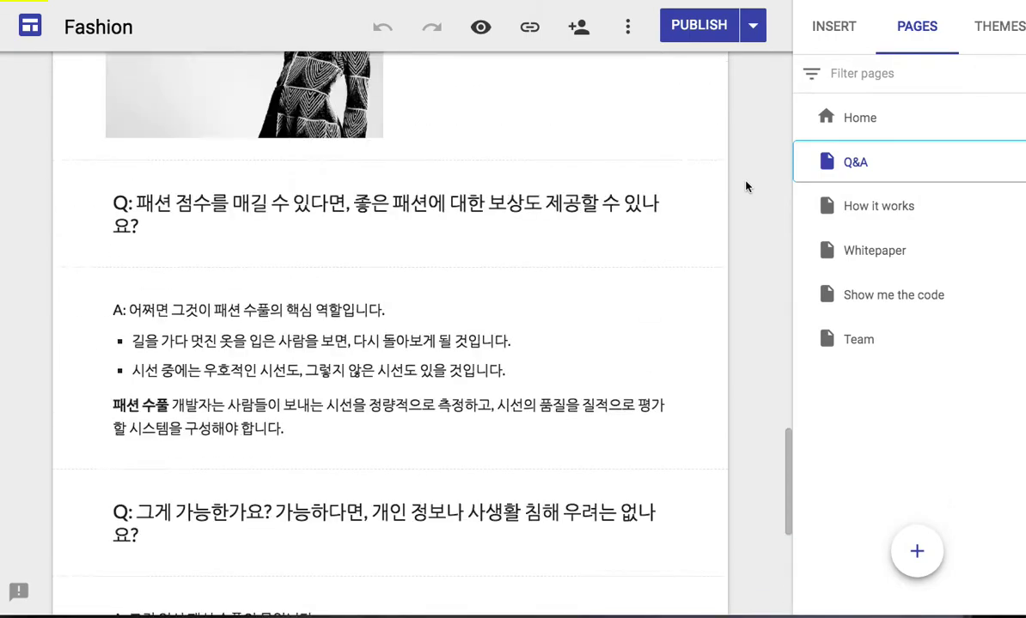
scroll(745, 186, "up", 4)
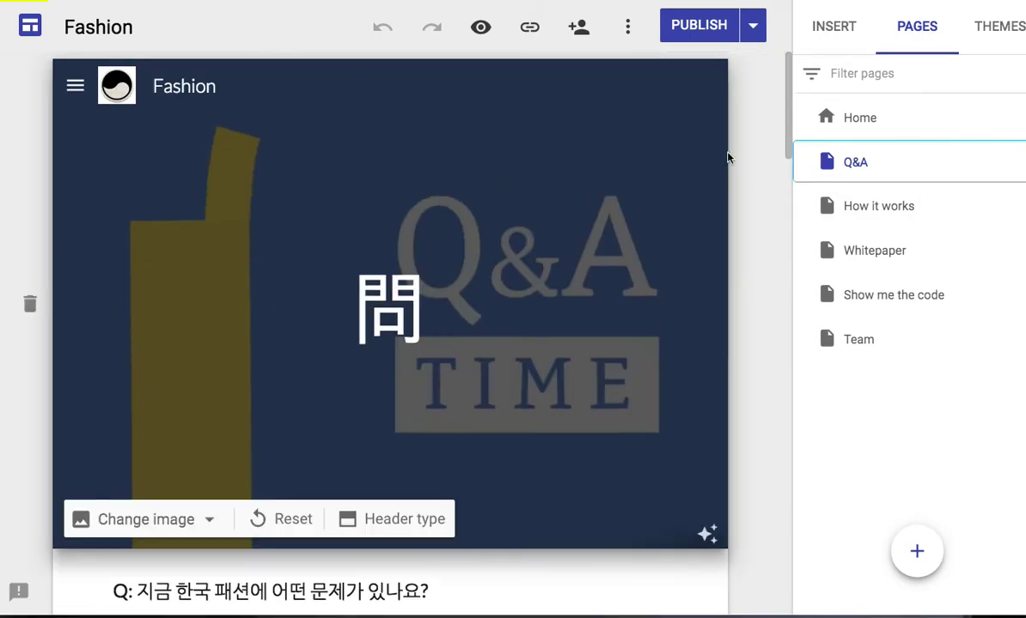
Highlight the 問 title in the Q&A page header, then clear the selection
scroll(746, 173, "down", 3)
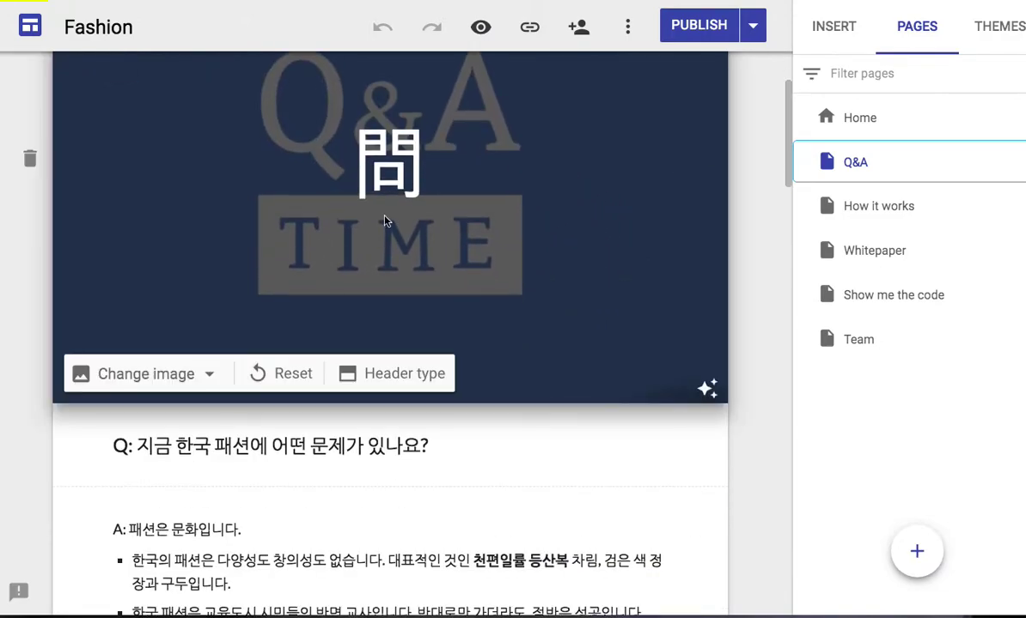
left_click(435, 160)
double_click(435, 161)
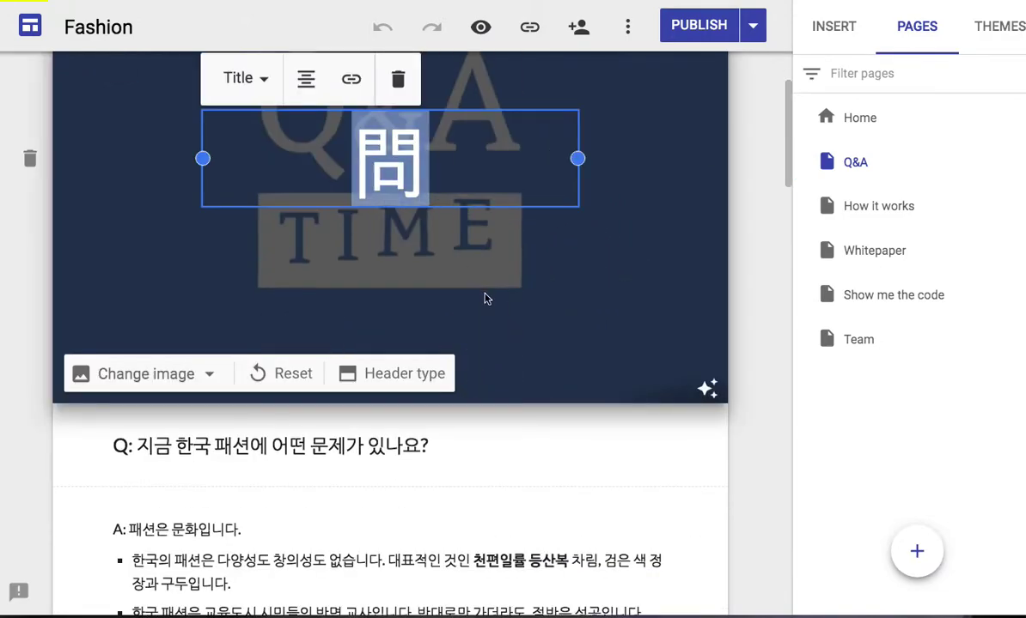
left_click(764, 337)
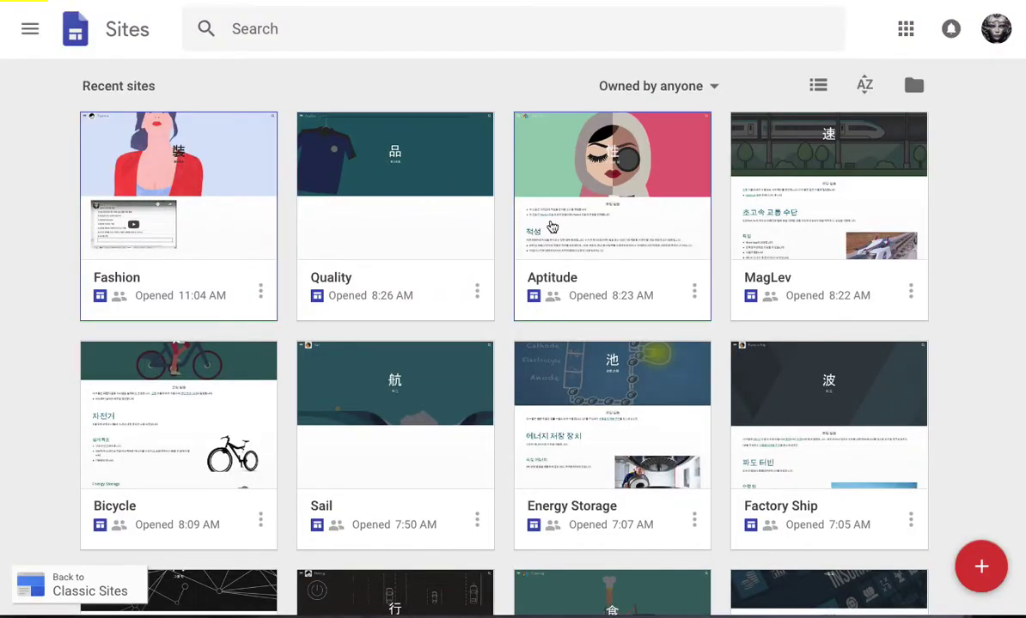
Switch to the Google Sites home list and look through the recent project sites, such as Energy Storage, Catering, Bed and Blanket
scroll(544, 249, "down", 1)
scroll(543, 249, "down", 2)
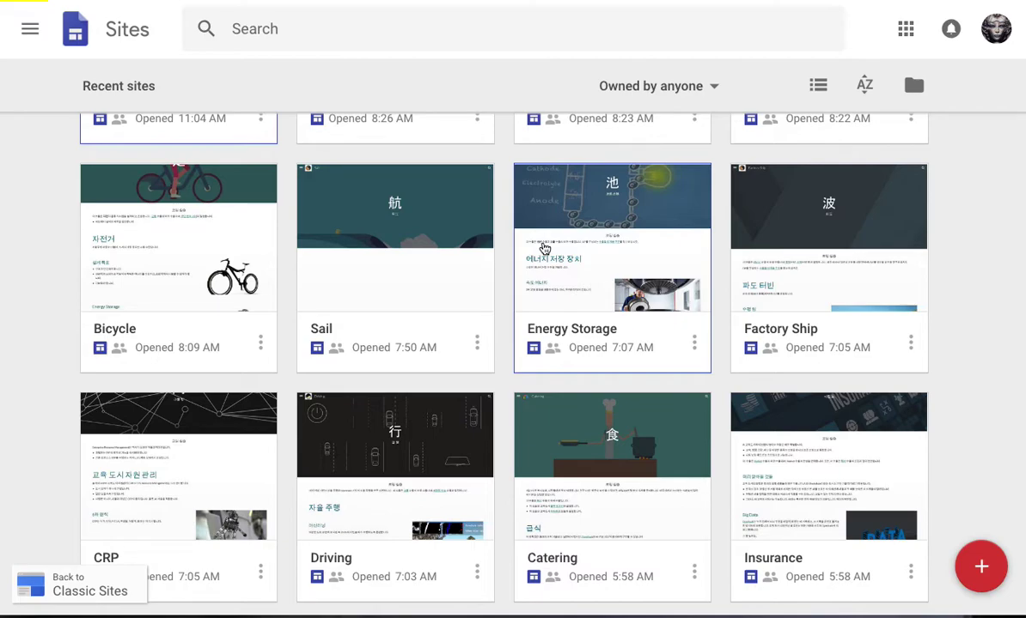
scroll(544, 250, "down", 4)
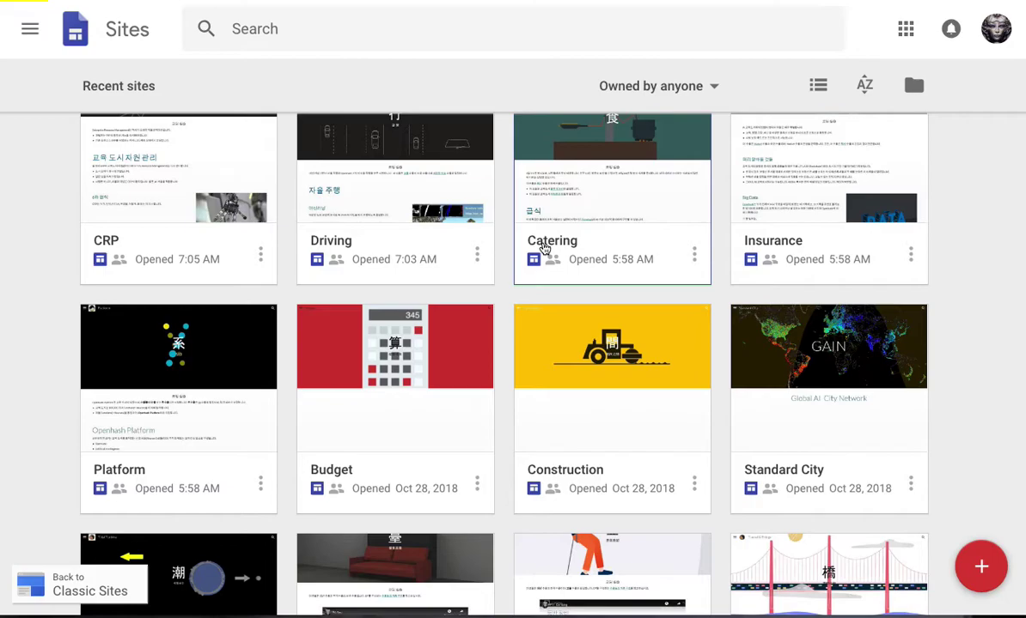
scroll(544, 248, "down", 4)
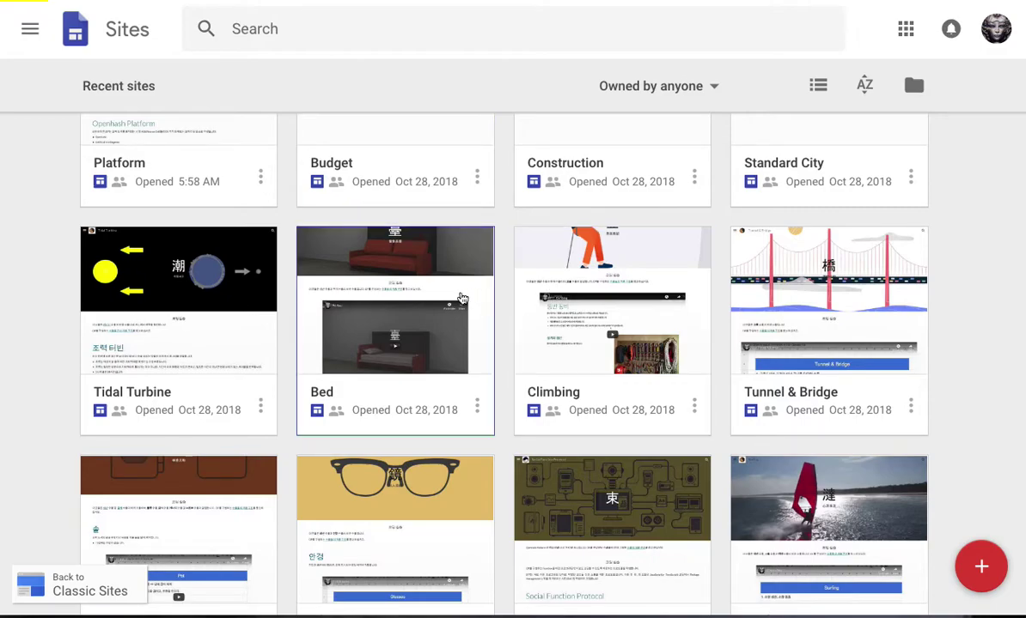
scroll(429, 315, "down", 1)
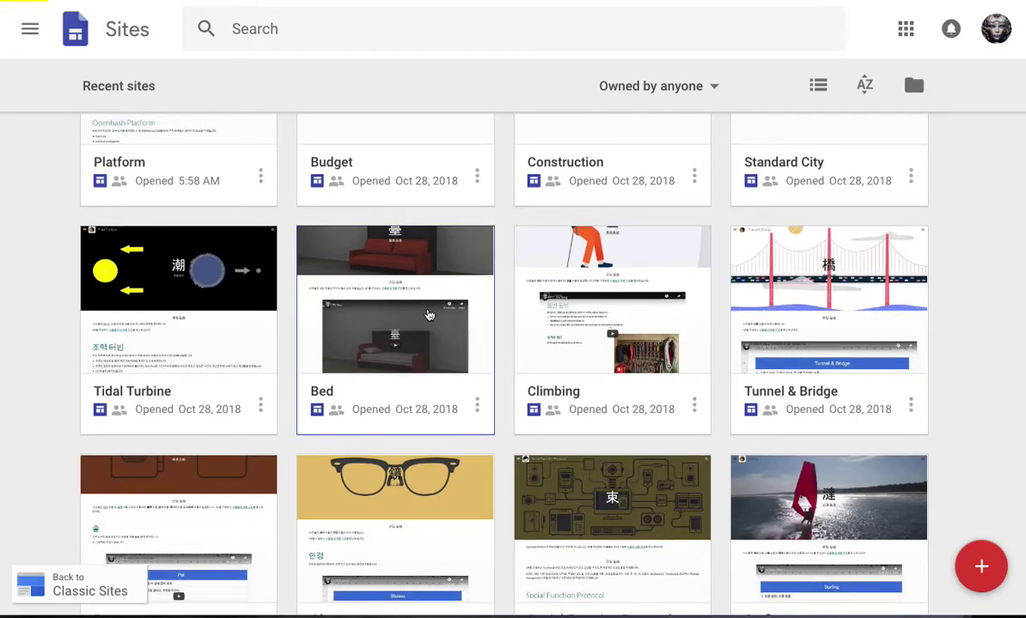
scroll(430, 315, "down", 10)
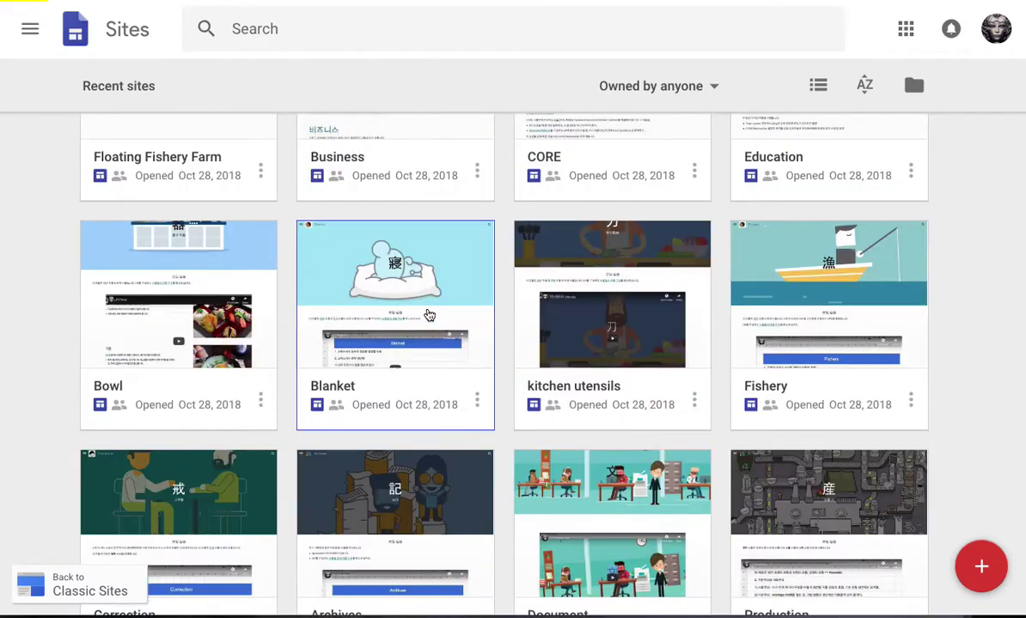
scroll(430, 315, "down", 1)
scroll(429, 315, "down", 1)
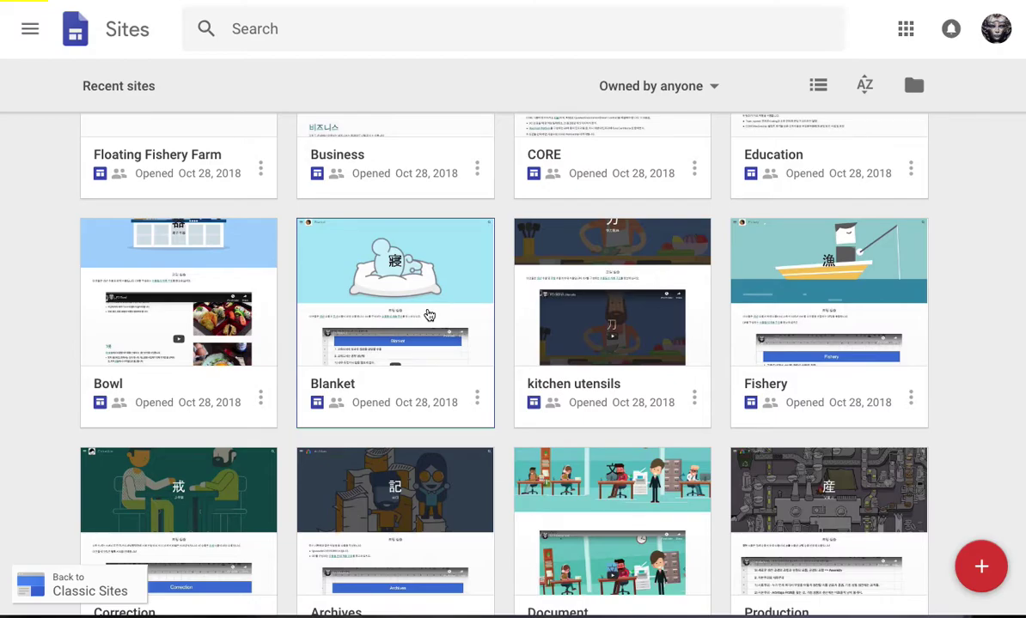
scroll(430, 315, "down", 3)
scroll(429, 316, "down", 10)
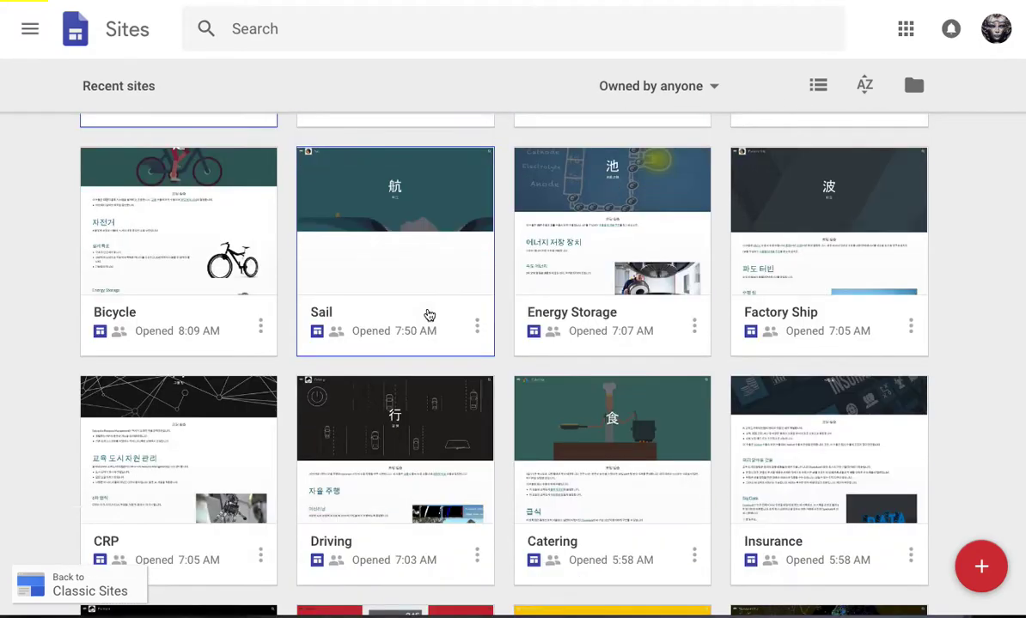
scroll(430, 315, "down", 1)
scroll(429, 315, "down", 1)
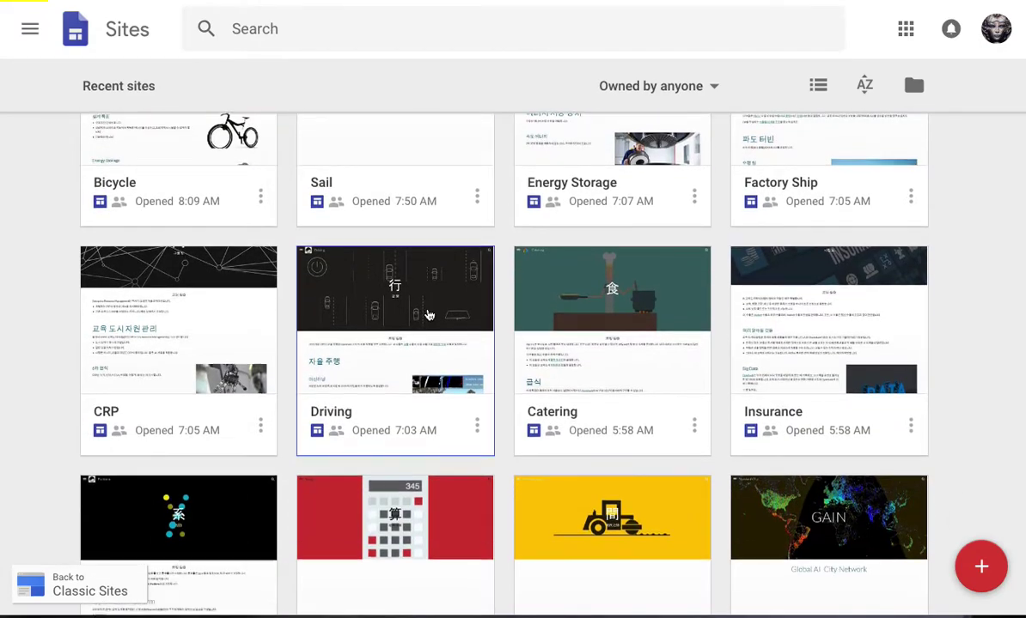
scroll(428, 316, "down", 3)
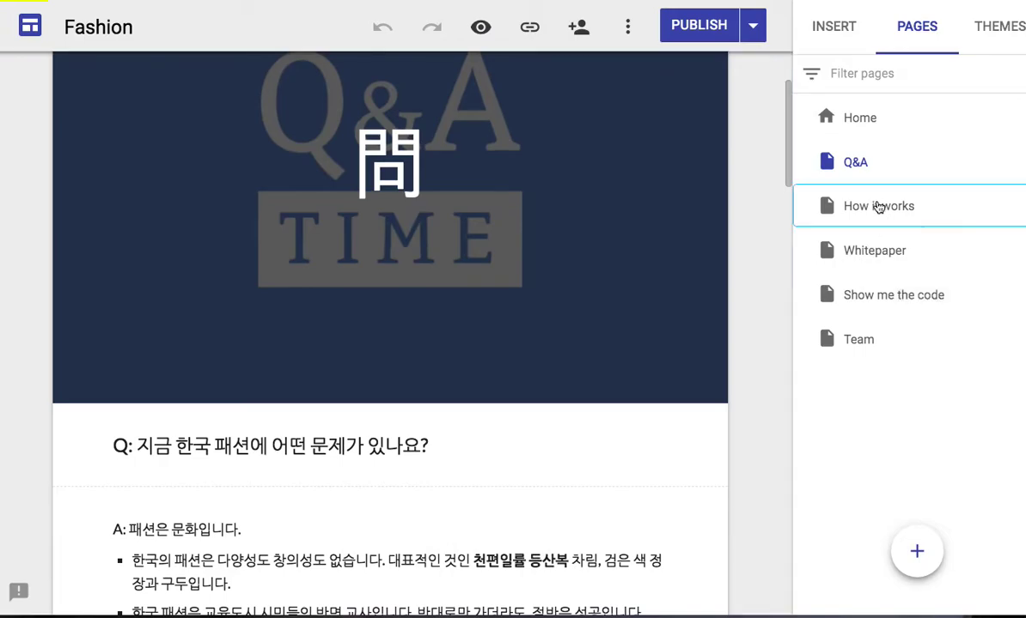
Return to the Fashion site, open the How it works page and highlight the 理 title in its header
left_click(878, 207)
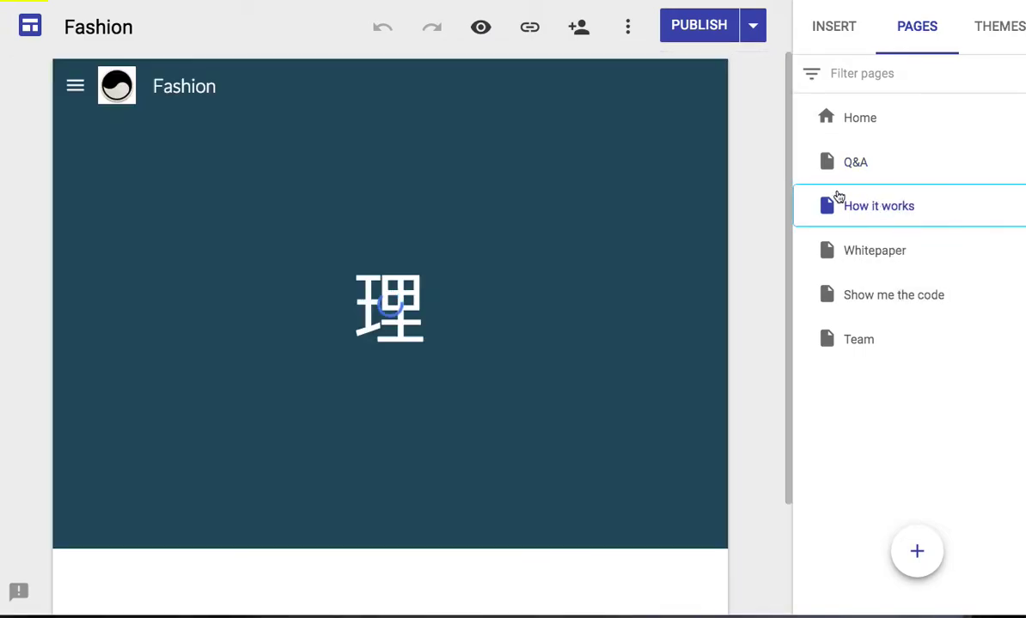
mouse_move(722, 217)
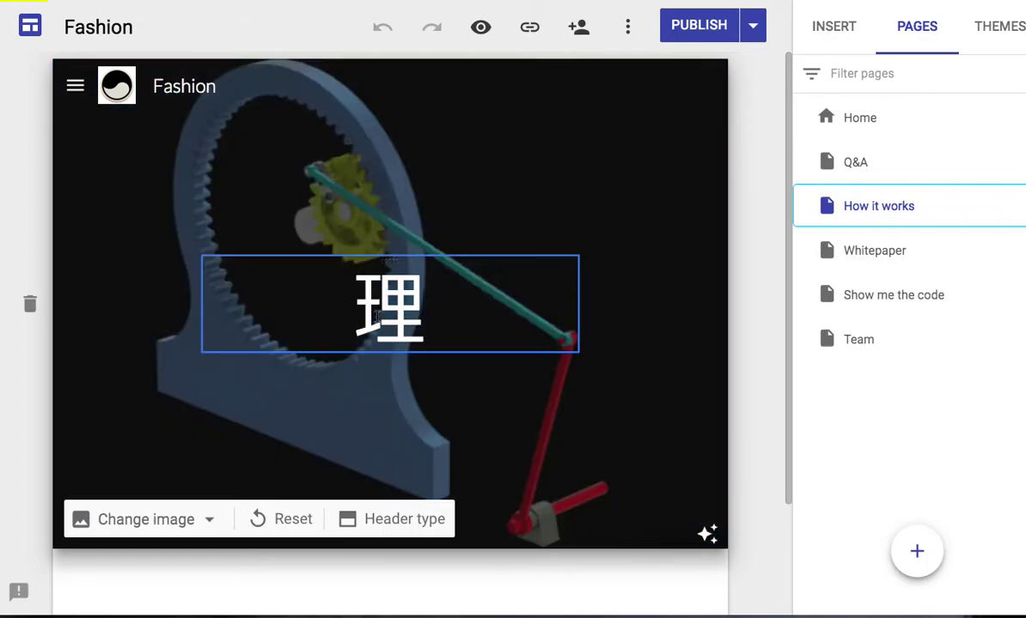
left_click(367, 309)
double_click(367, 309)
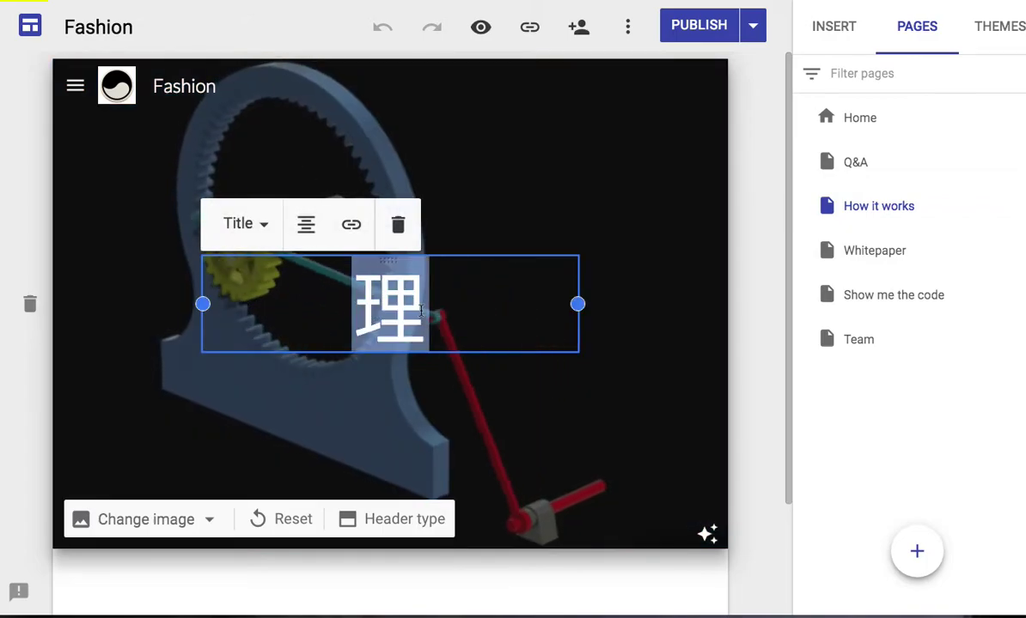
left_click(638, 226)
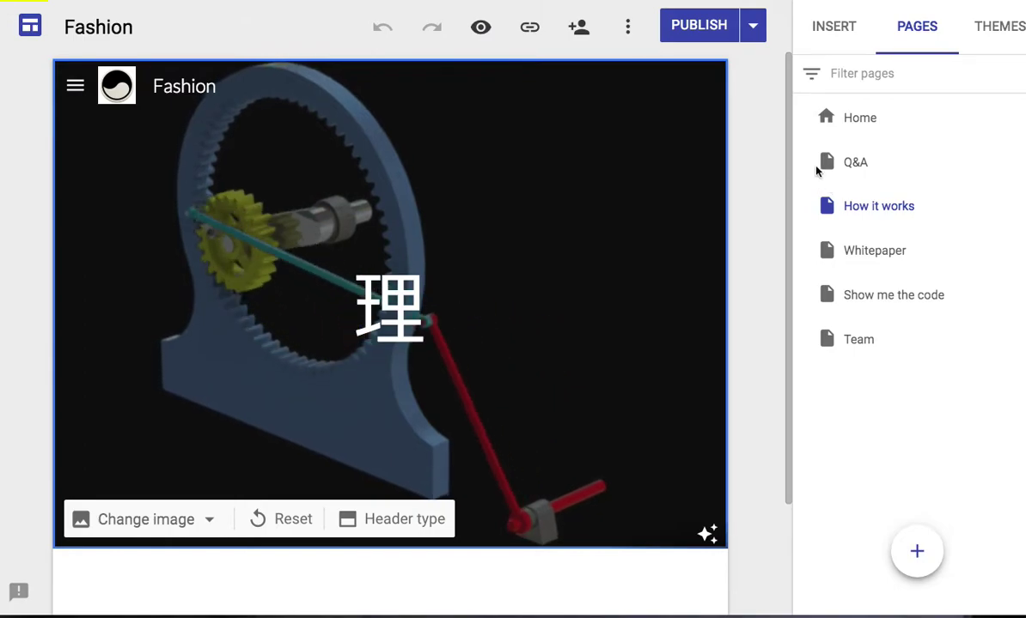
View the Whitepaper, Show me the code and Team pages, highlighting the 協 title on the Team page
left_click(875, 257)
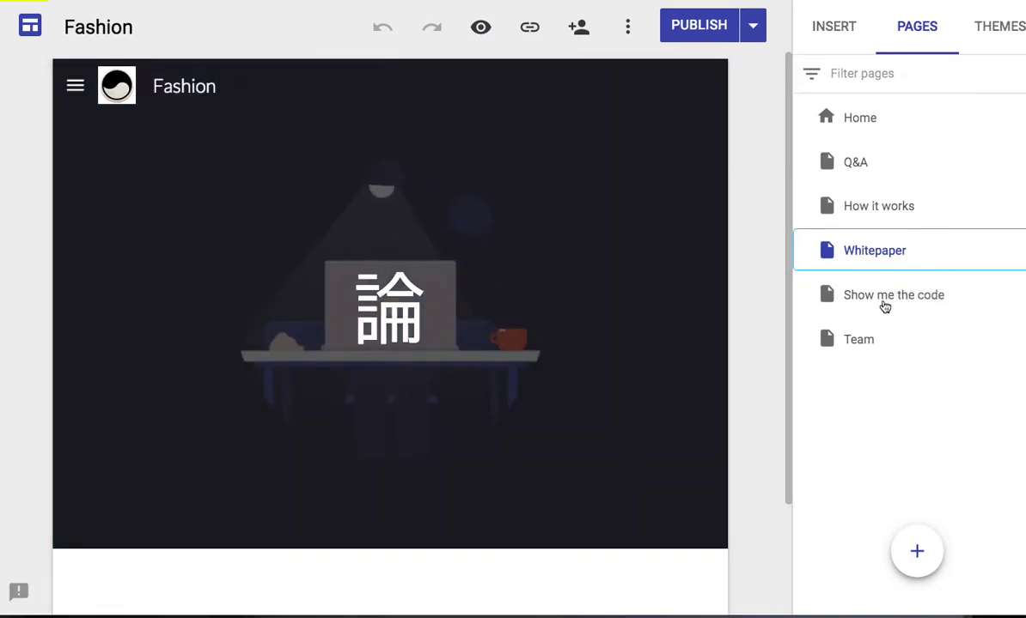
left_click(876, 304)
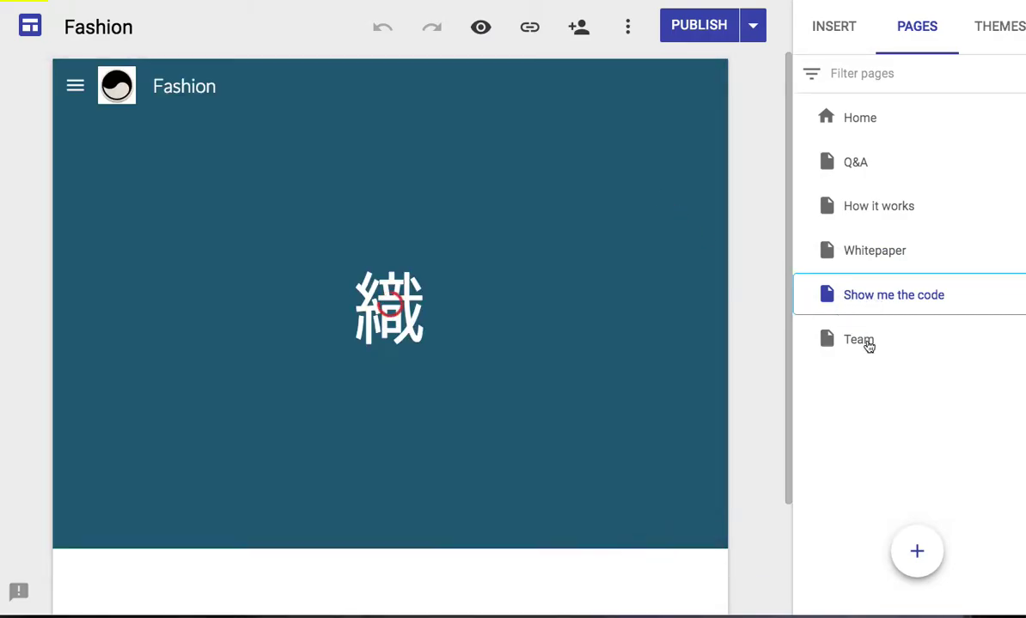
left_click(867, 343)
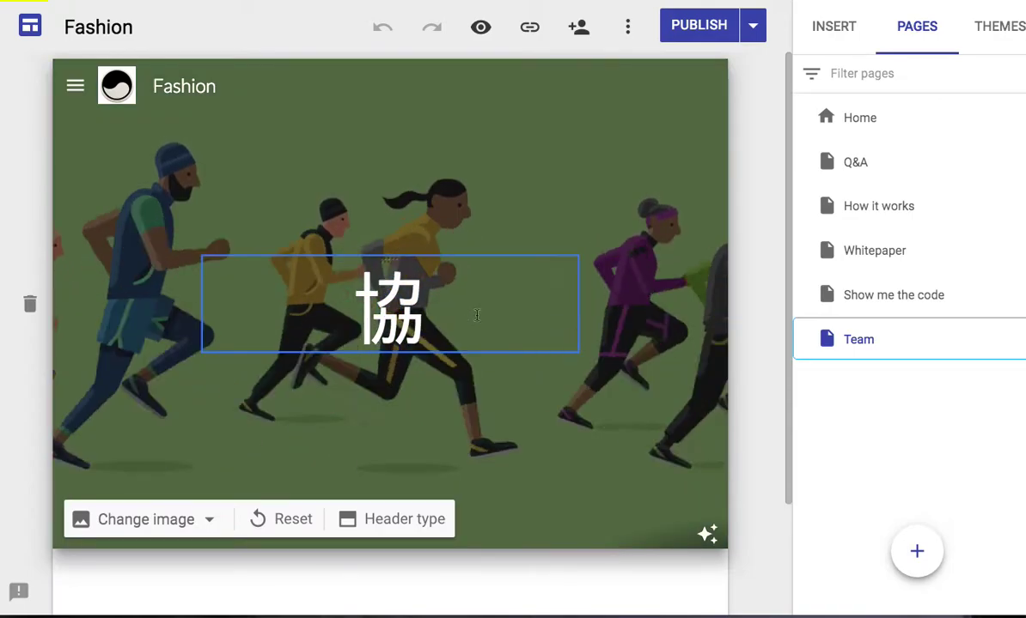
left_click(477, 314)
double_click(477, 315)
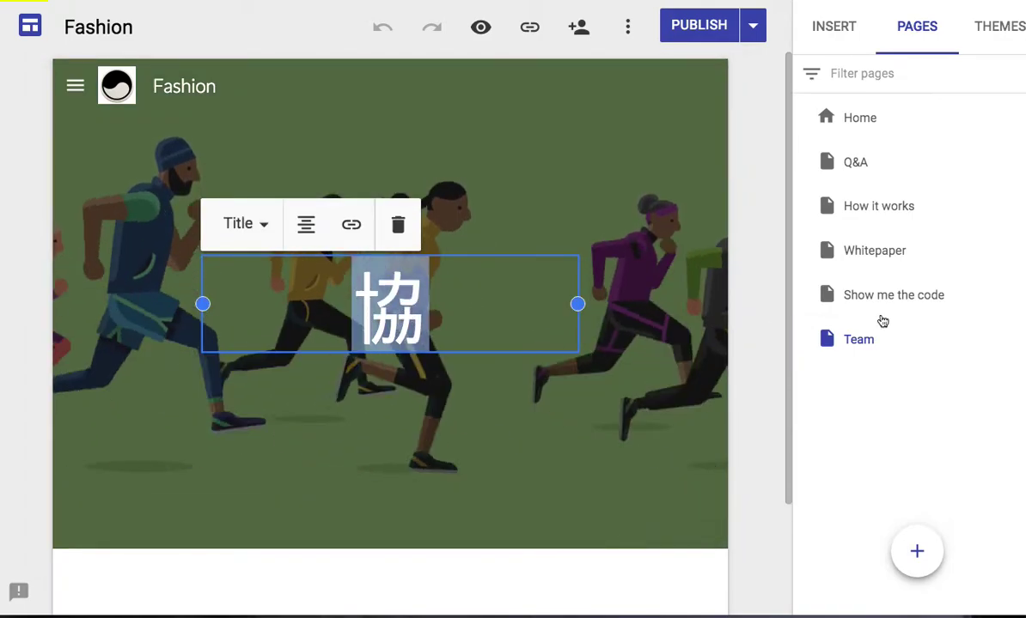
Reopen the Show me the code page and examine its animated header, highlighting the 織 title
left_click(867, 301)
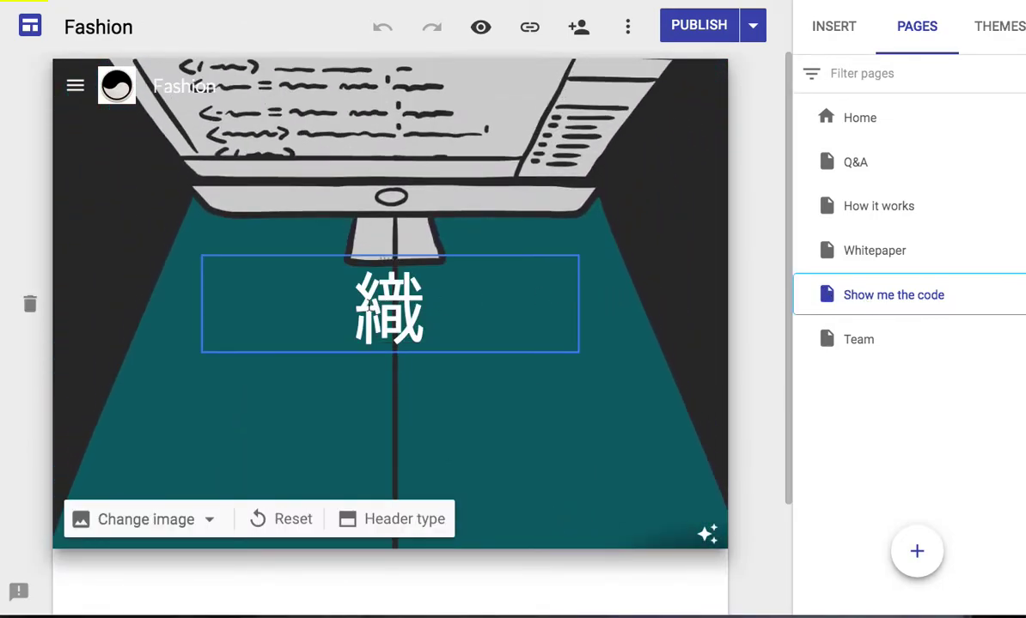
left_click(367, 307)
double_click(436, 314)
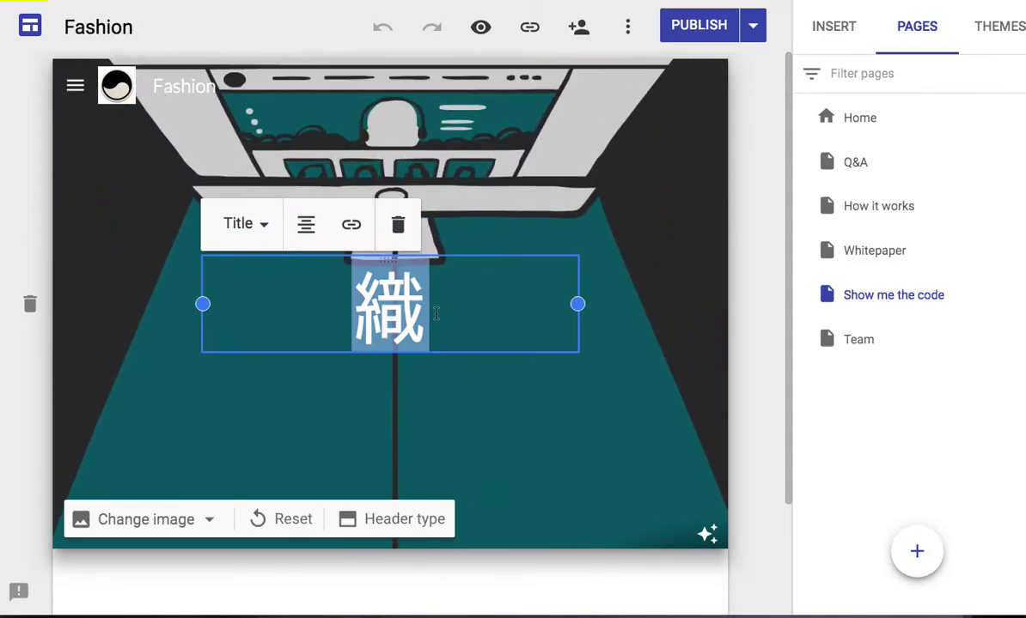
left_click(436, 314)
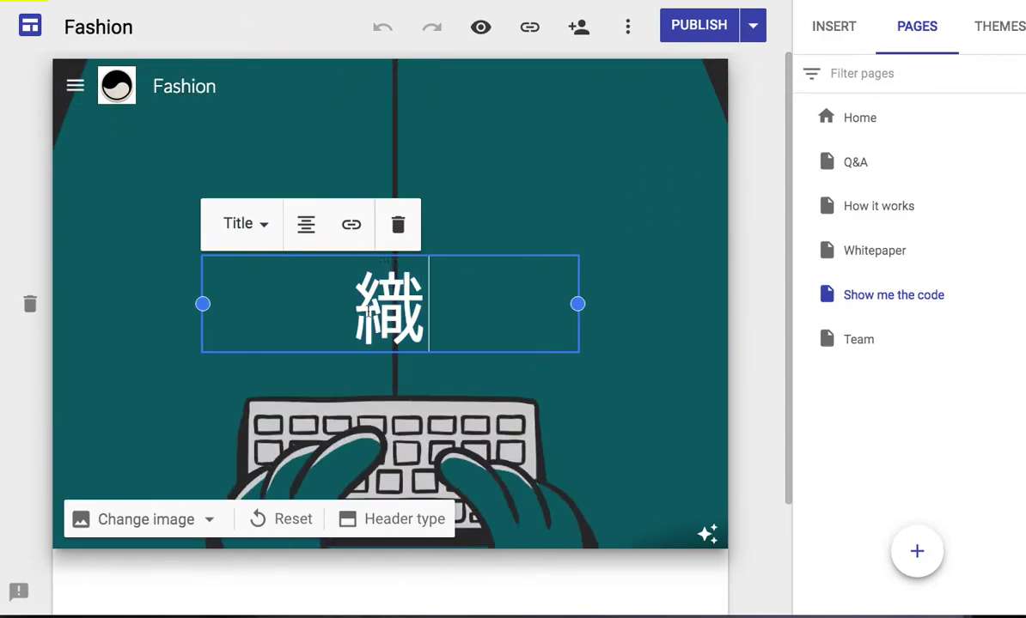
left_click_drag(358, 307, 448, 317)
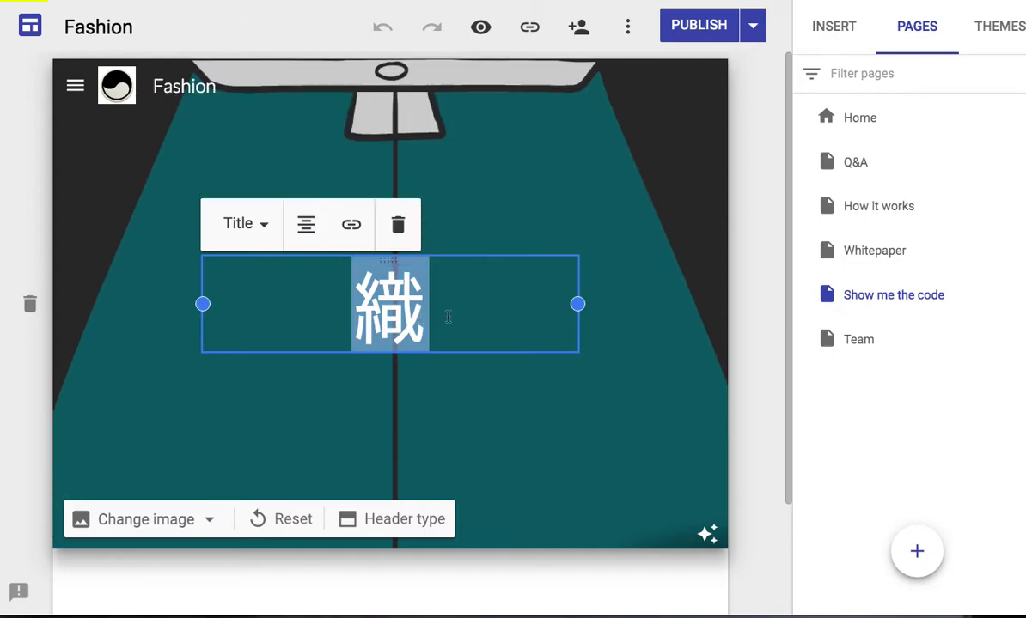
left_click(448, 317)
left_click(373, 311)
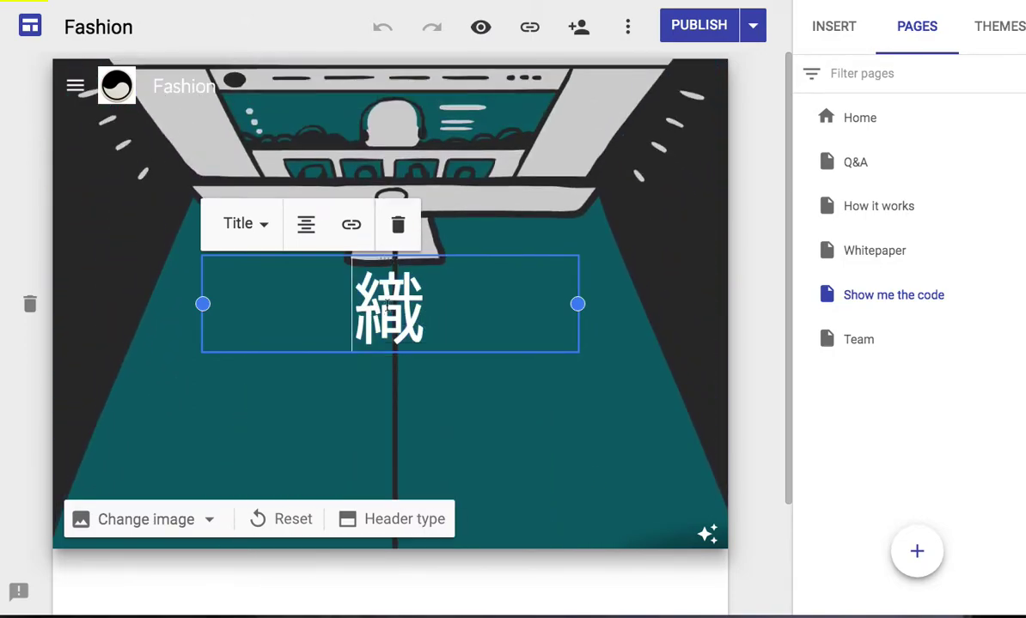
double_click(405, 305)
left_click(404, 305)
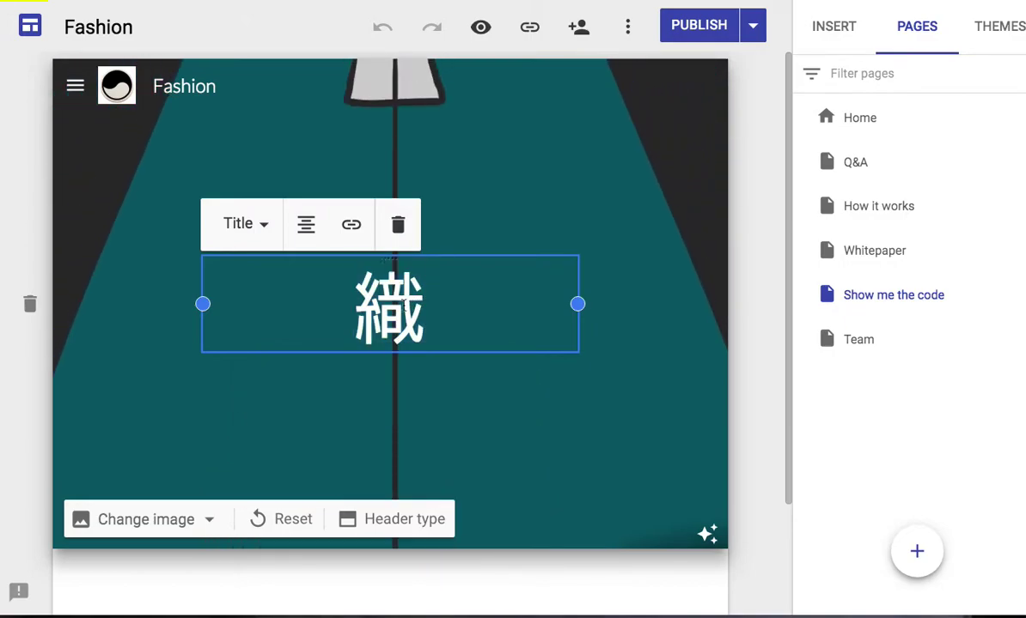
left_click(392, 305)
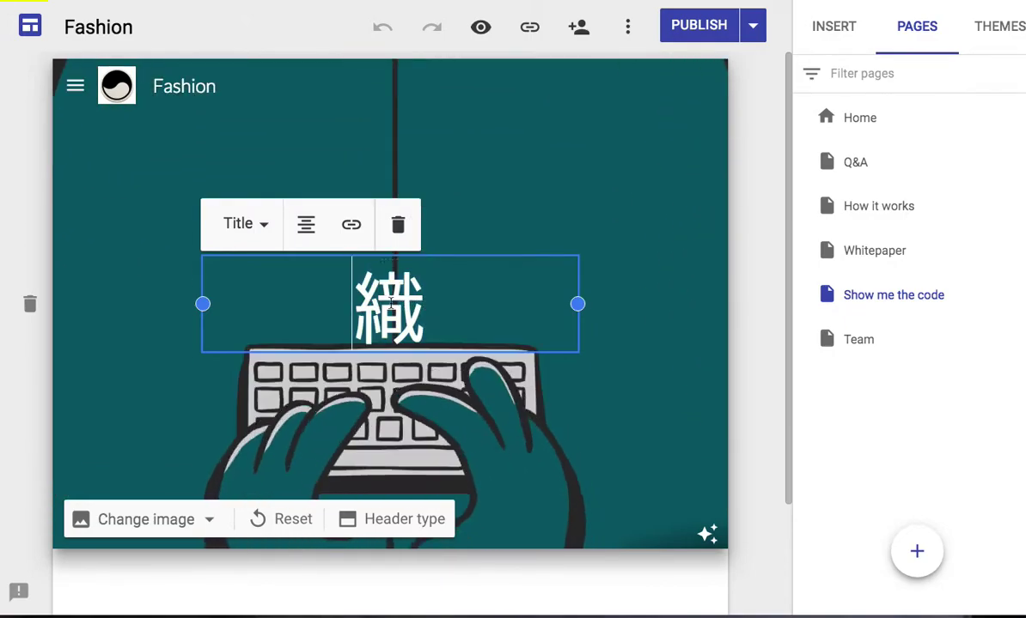
left_click(400, 309)
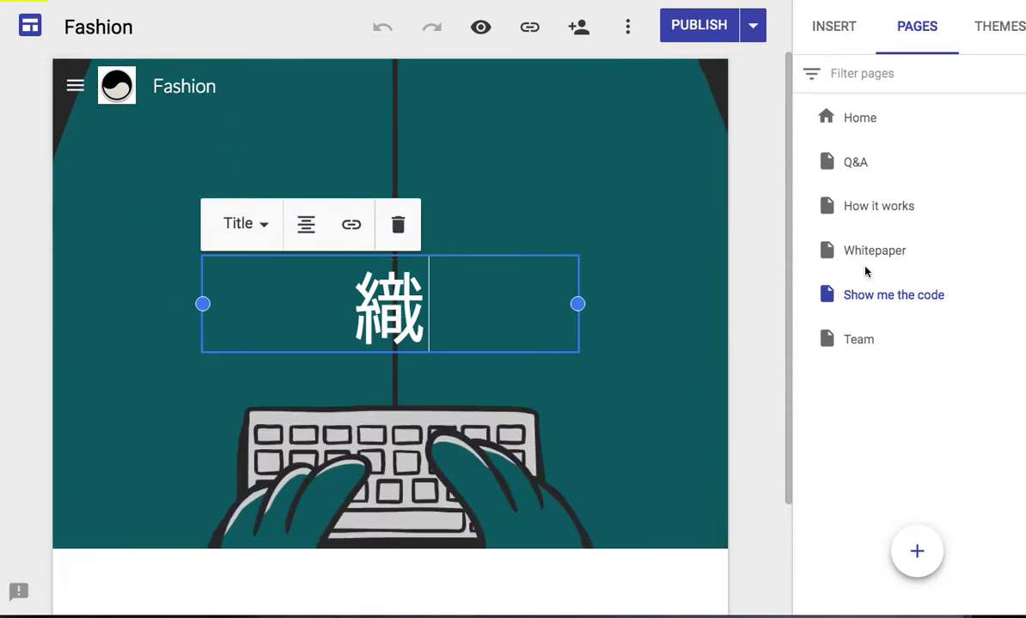
View the Whitepaper and How it works pages, placing the cursor in the 論 title and highlighting the 理 title
left_click(863, 259)
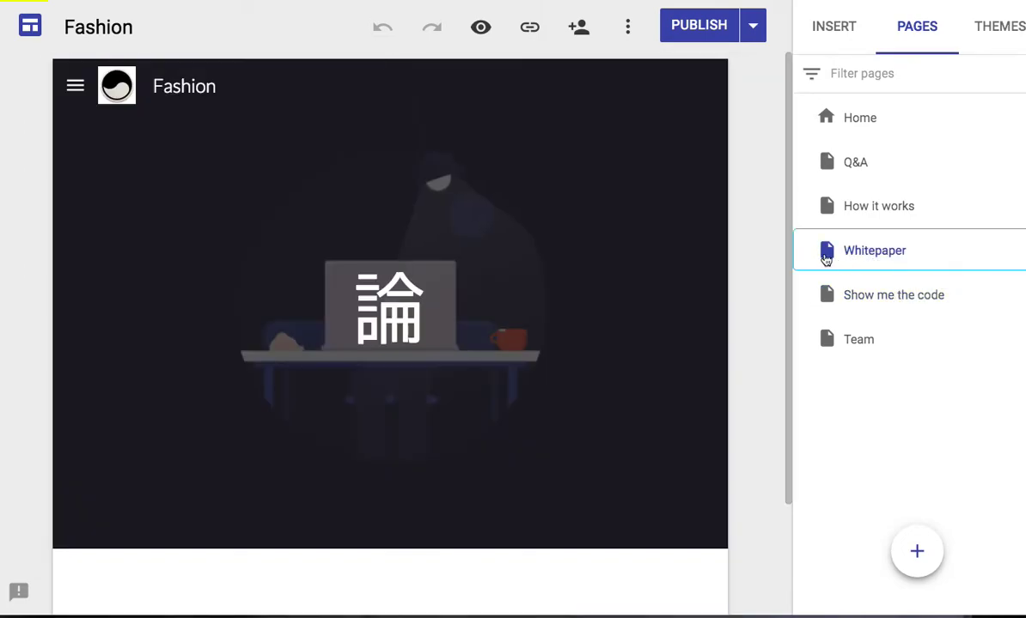
left_click(402, 314)
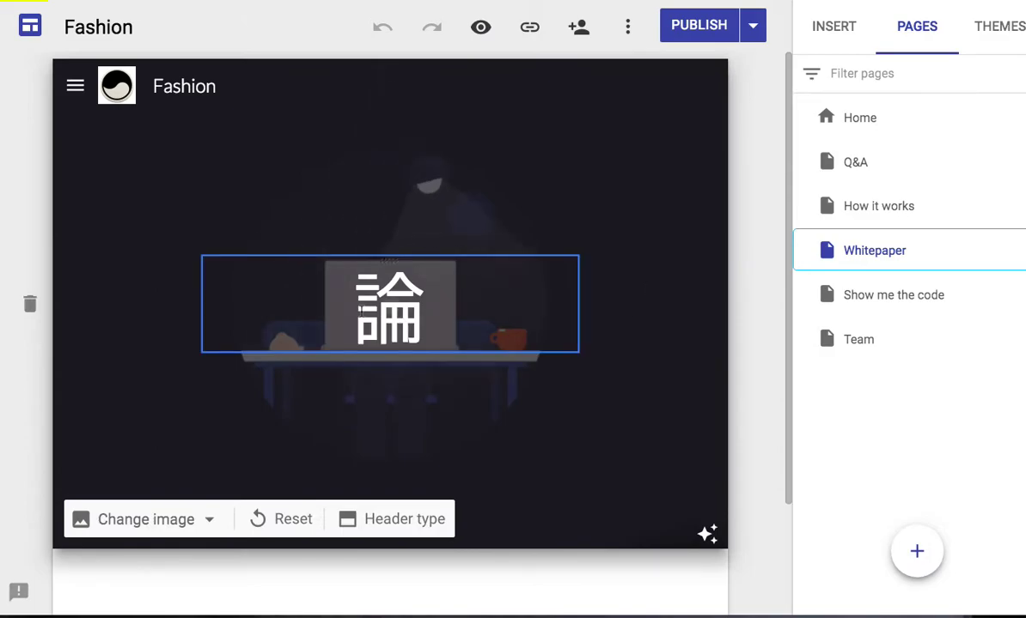
left_click(363, 308)
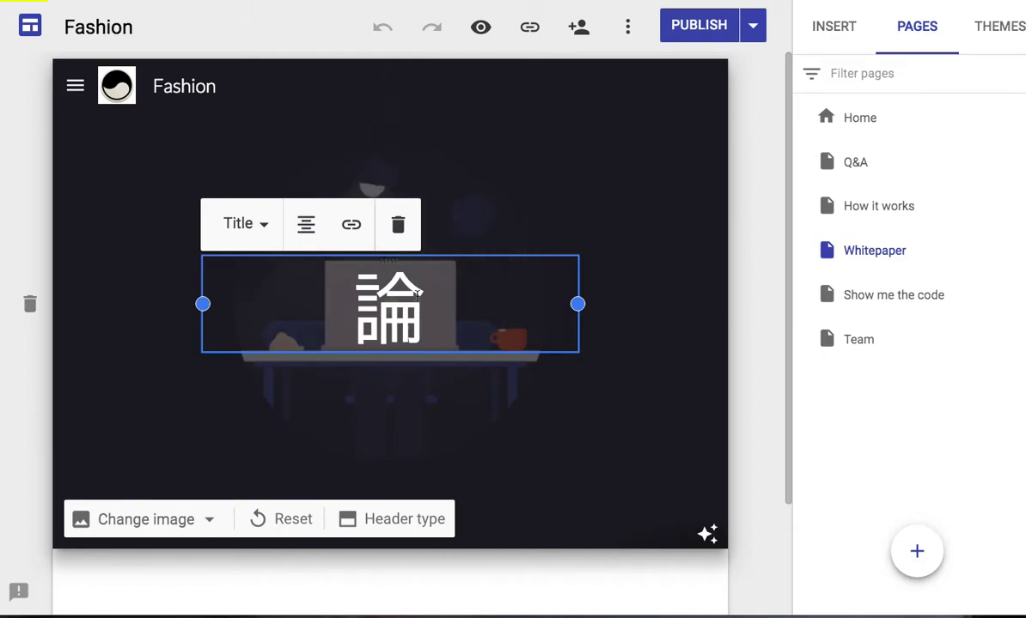
left_click(877, 216)
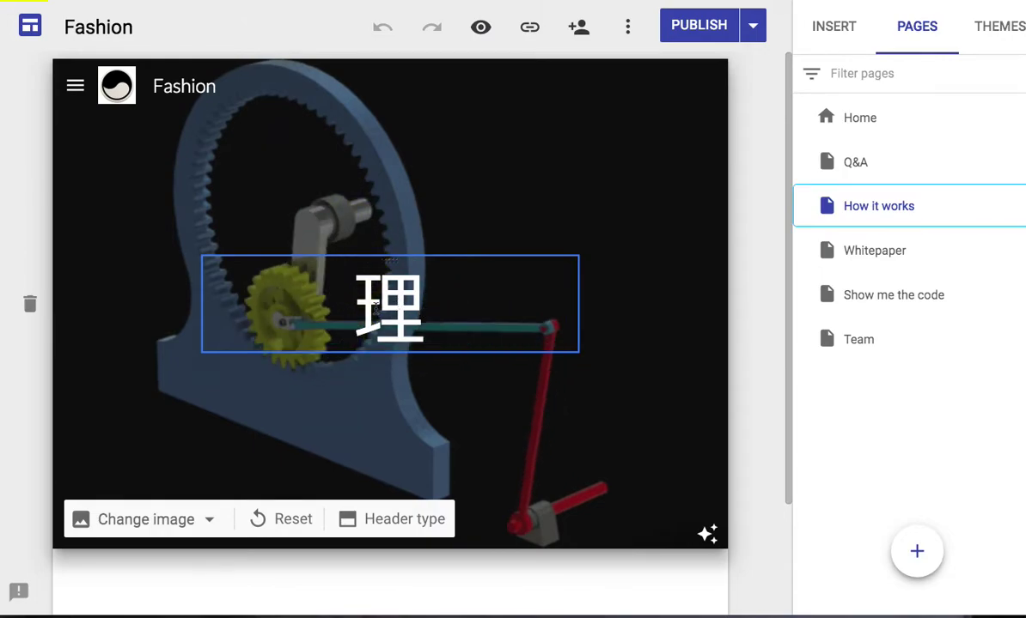
double_click(427, 311)
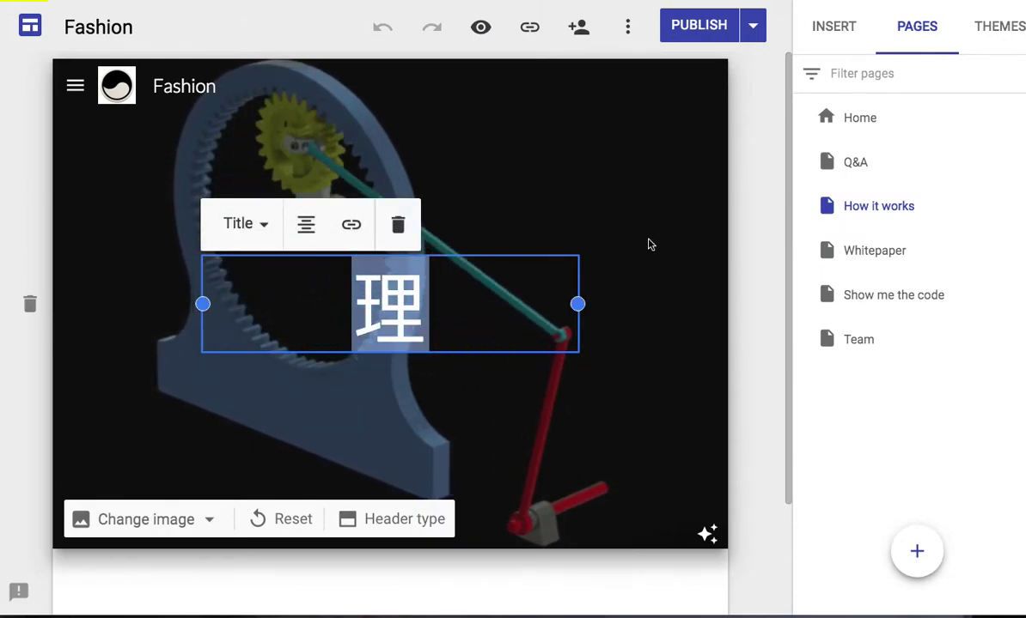
key("Escape")
View the Q&A and Home pages, selecting the 問 title and highlighting the 裝 title in their headers
left_click(849, 171)
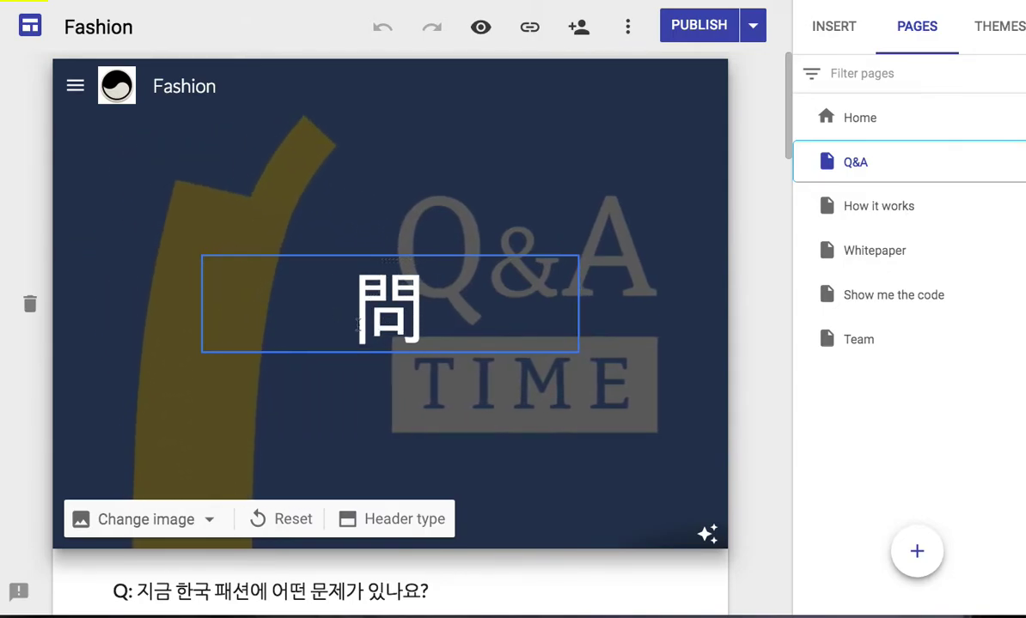
left_click_drag(354, 307, 428, 303)
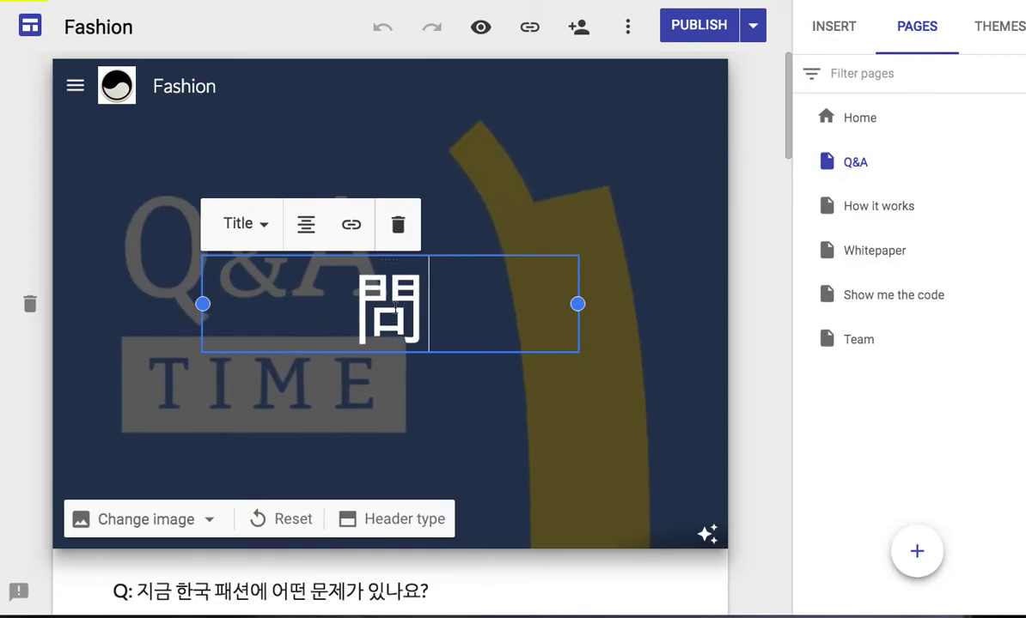
left_click(872, 123)
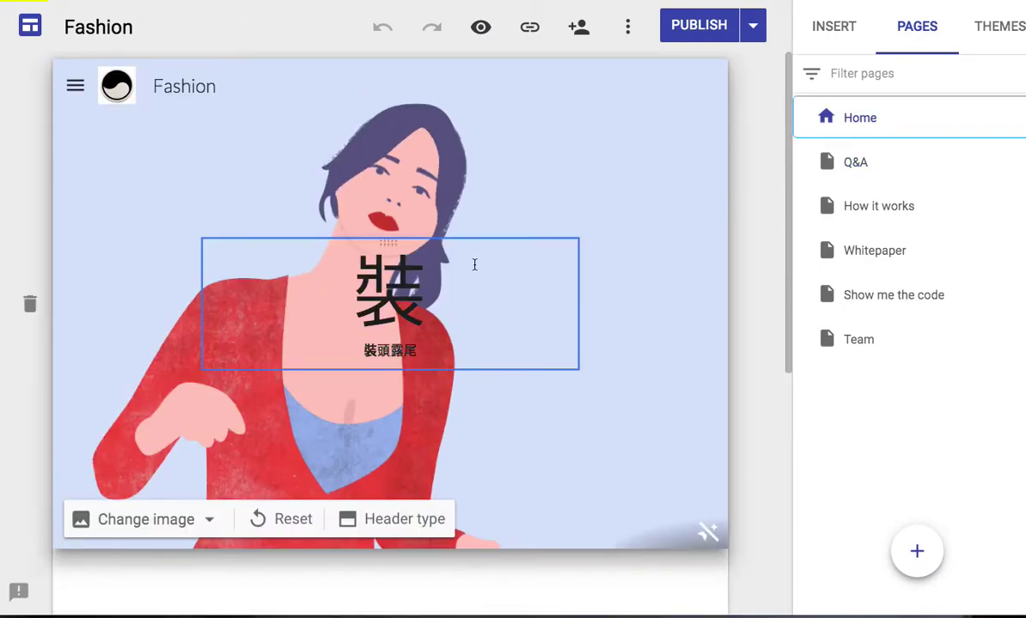
left_click_drag(355, 292, 404, 294)
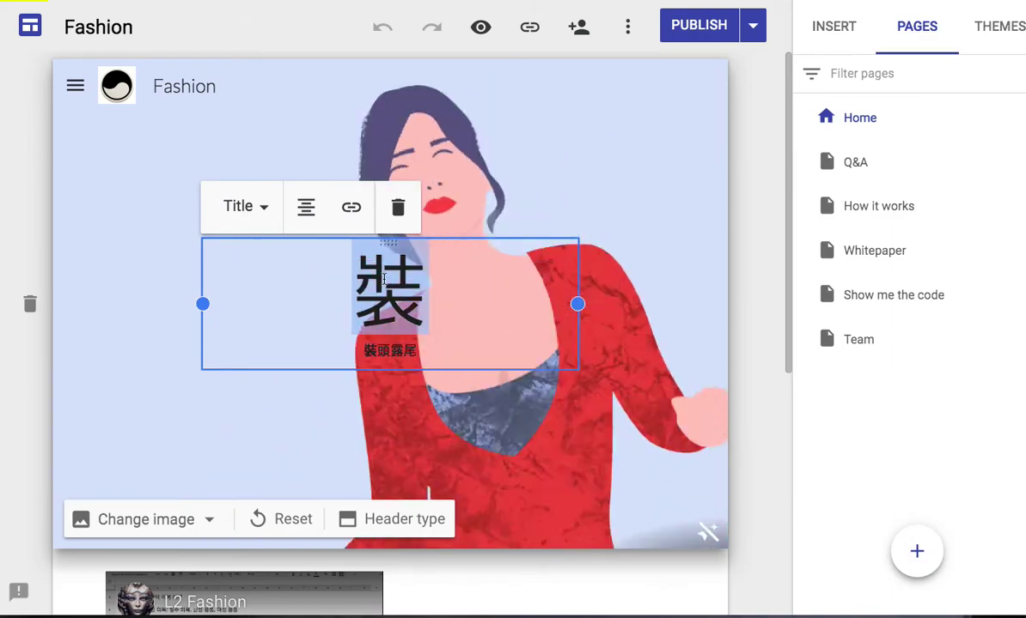
left_click(433, 293)
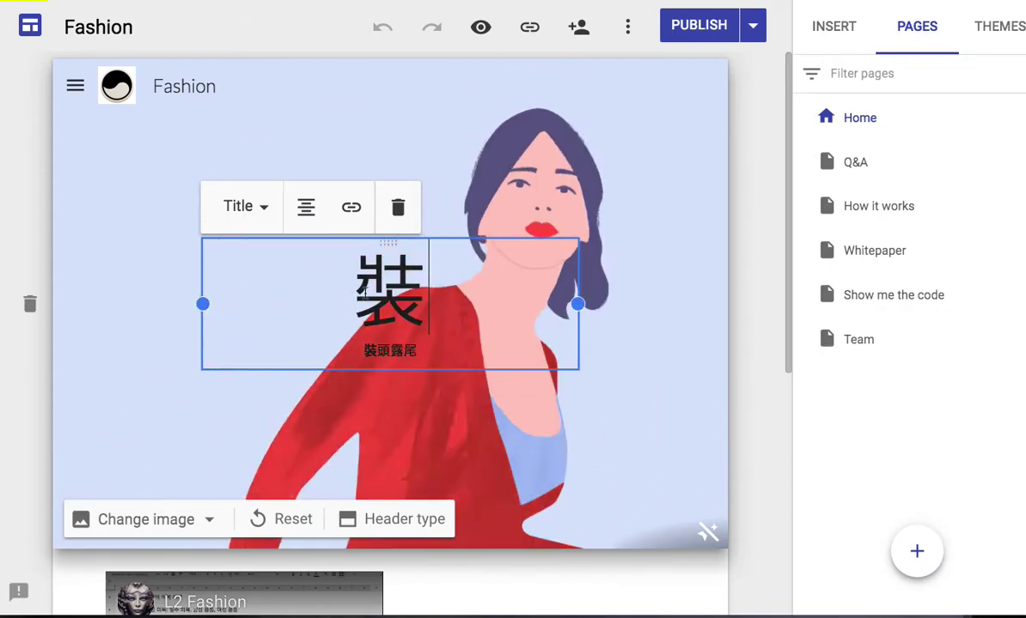
double_click(419, 301)
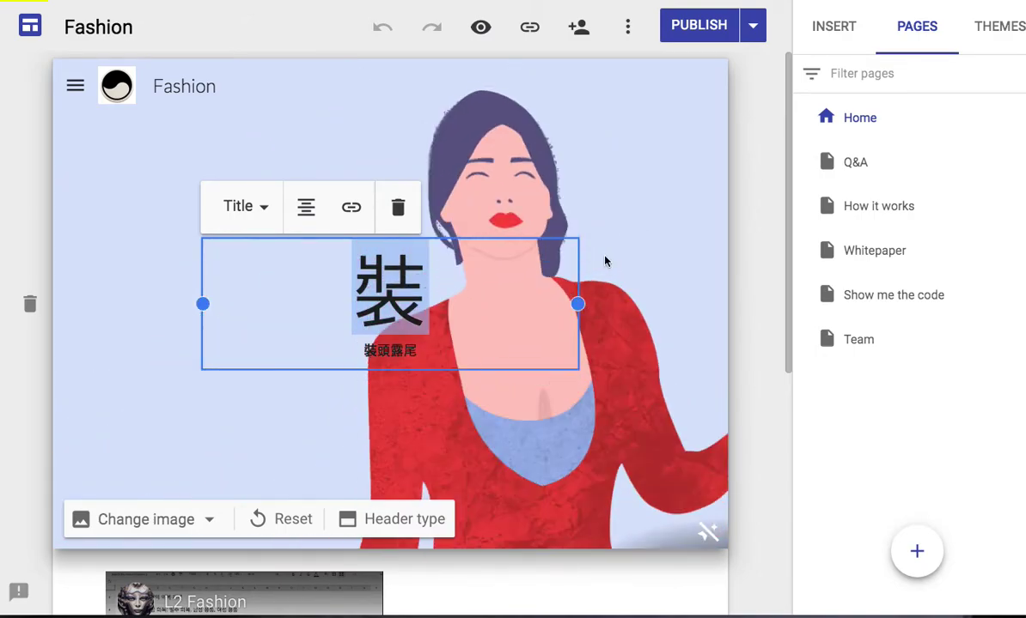
left_click(604, 258)
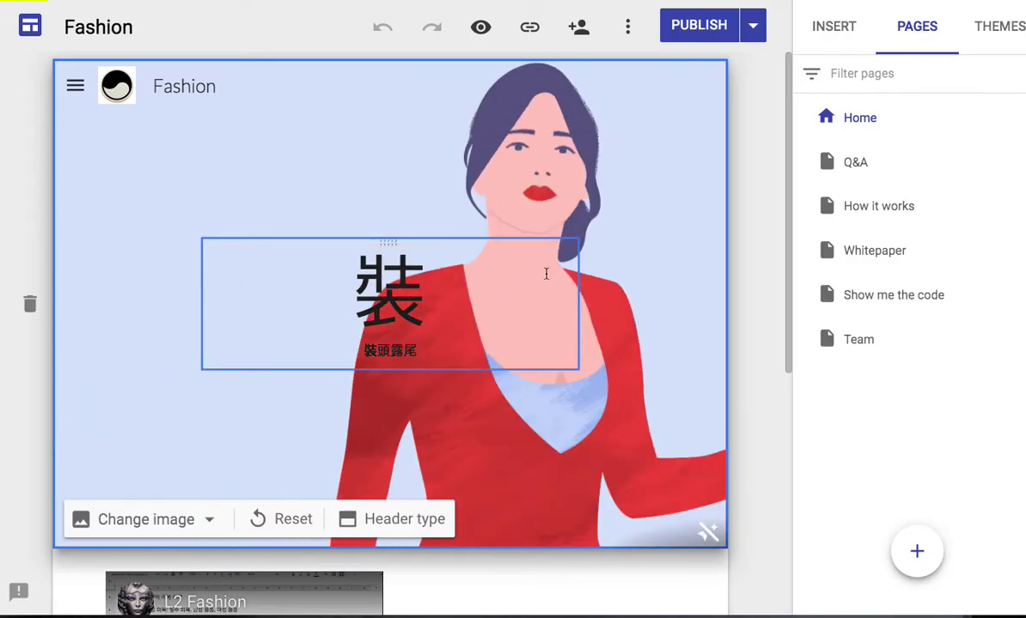
Return to the Google Sites home list and look through the recent project sites from Fashion down to Fishery
left_click(110, 29)
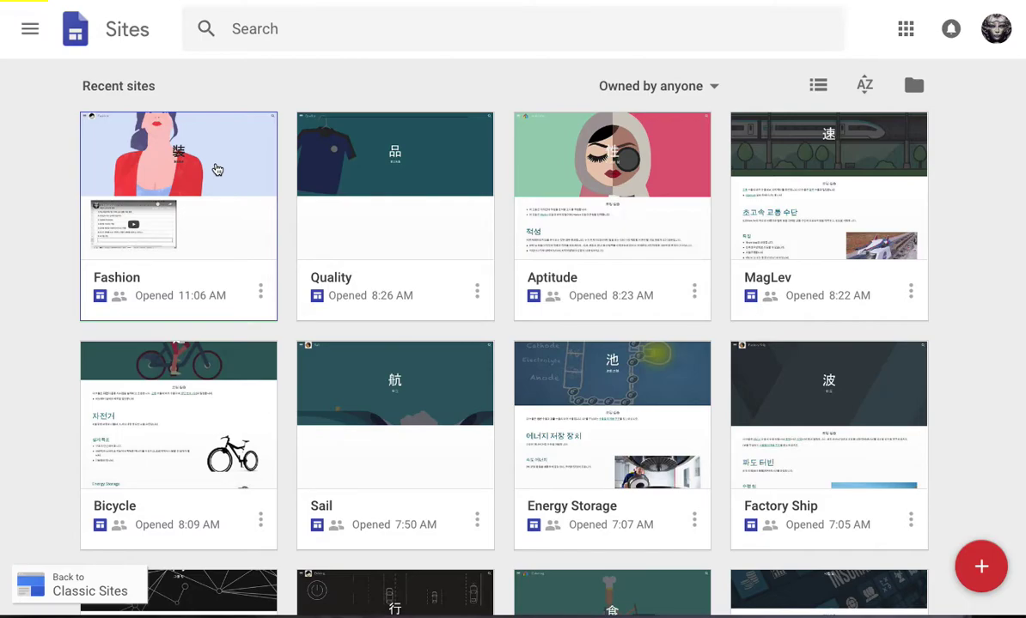
scroll(216, 168, "down", 2)
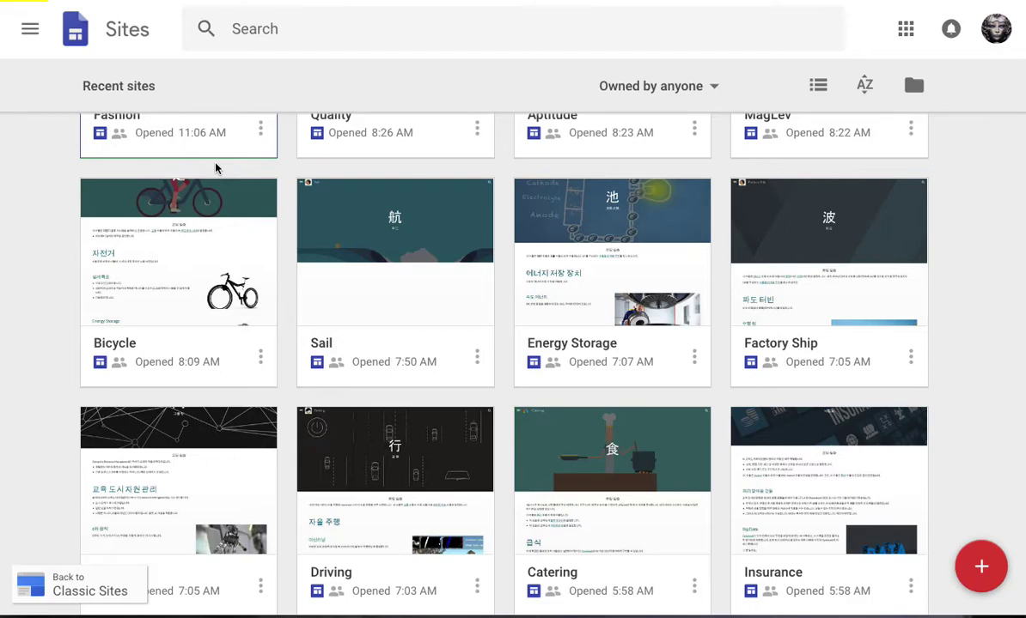
scroll(215, 168, "down", 1)
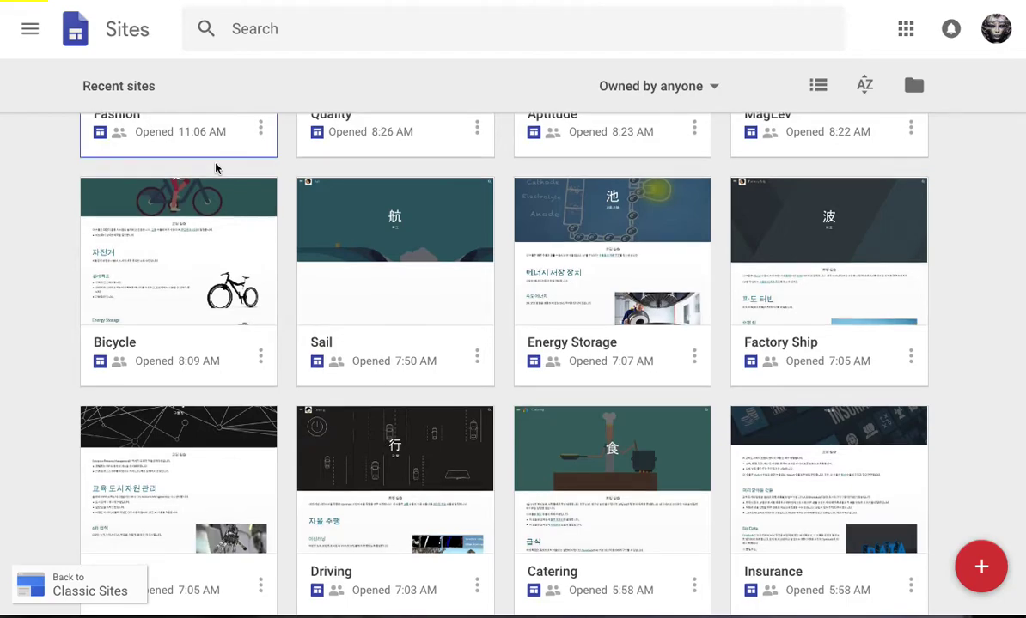
scroll(217, 169, "down", 3)
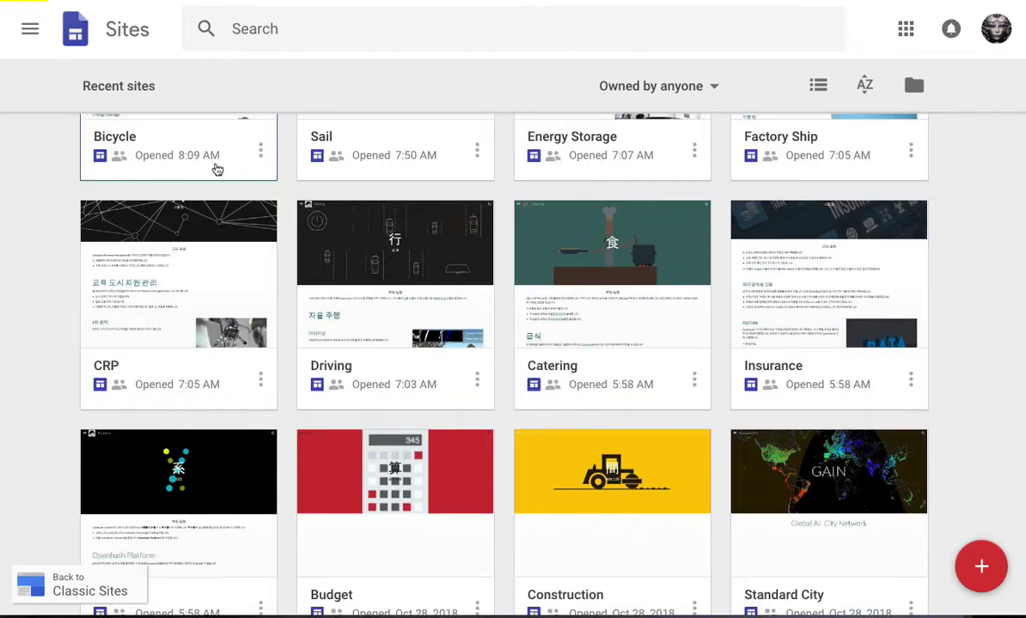
scroll(216, 168, "down", 2)
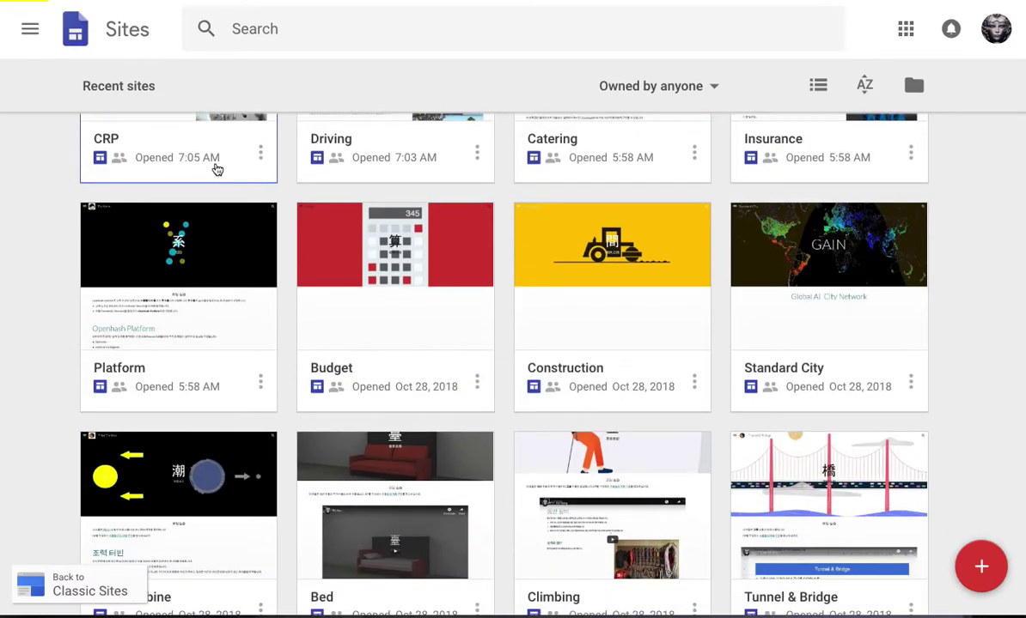
scroll(217, 170, "down", 1)
scroll(217, 169, "down", 1)
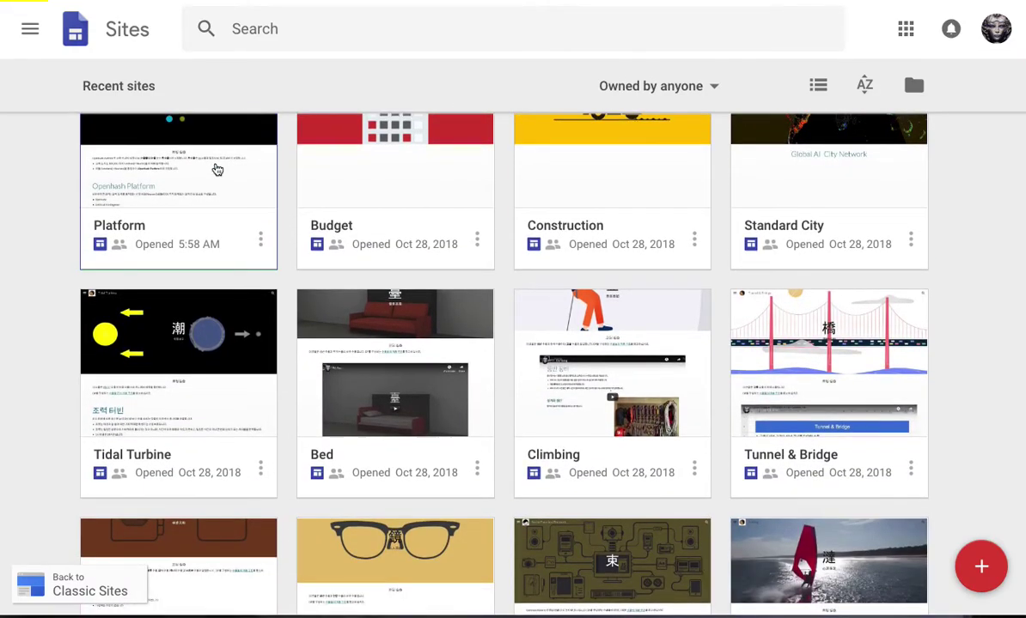
scroll(216, 169, "down", 1)
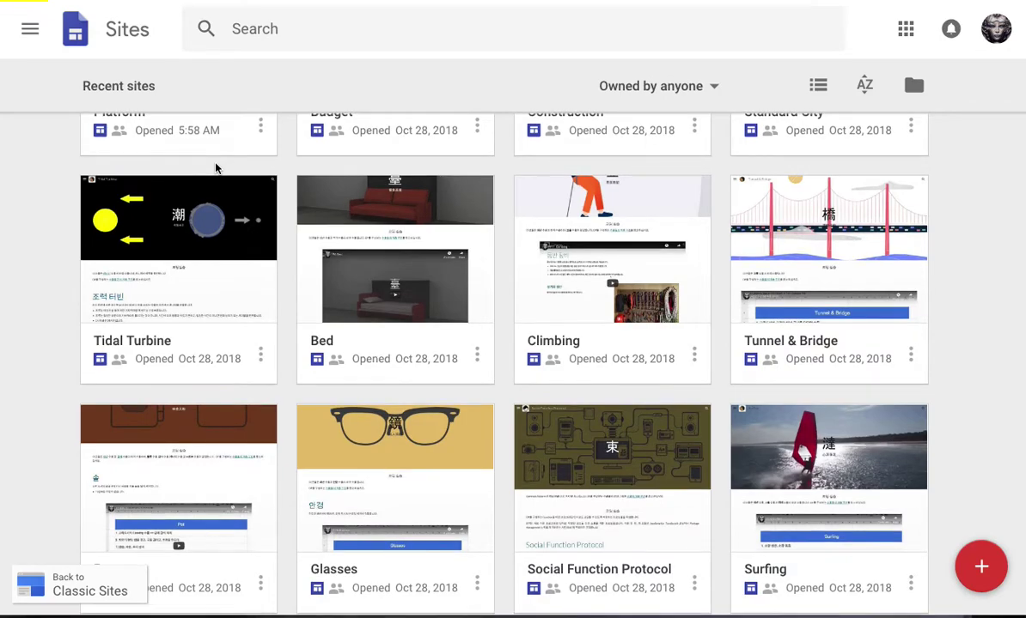
scroll(216, 169, "down", 1)
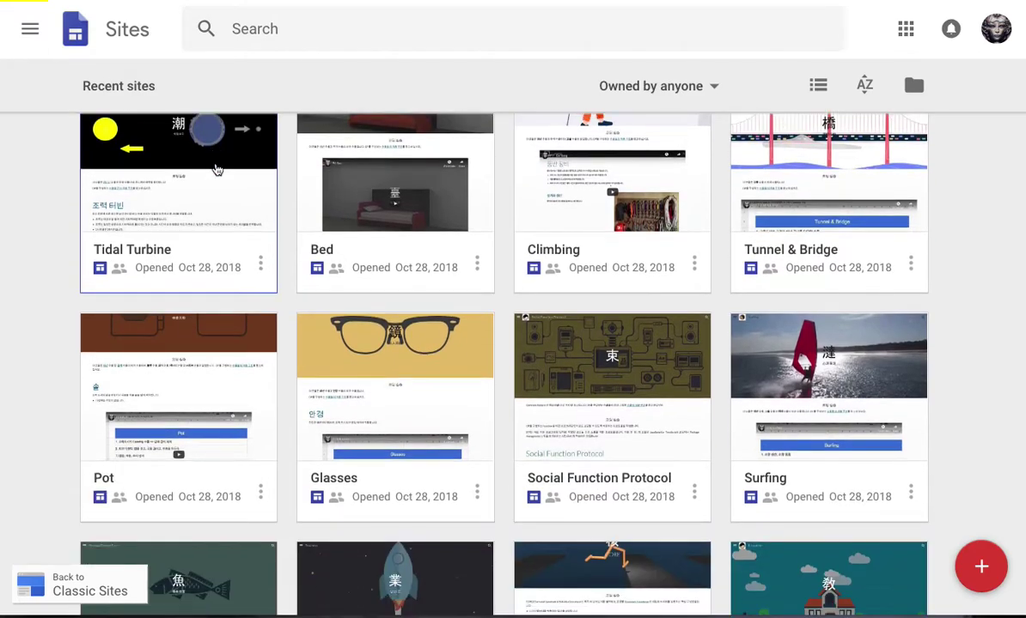
scroll(217, 169, "down", 2)
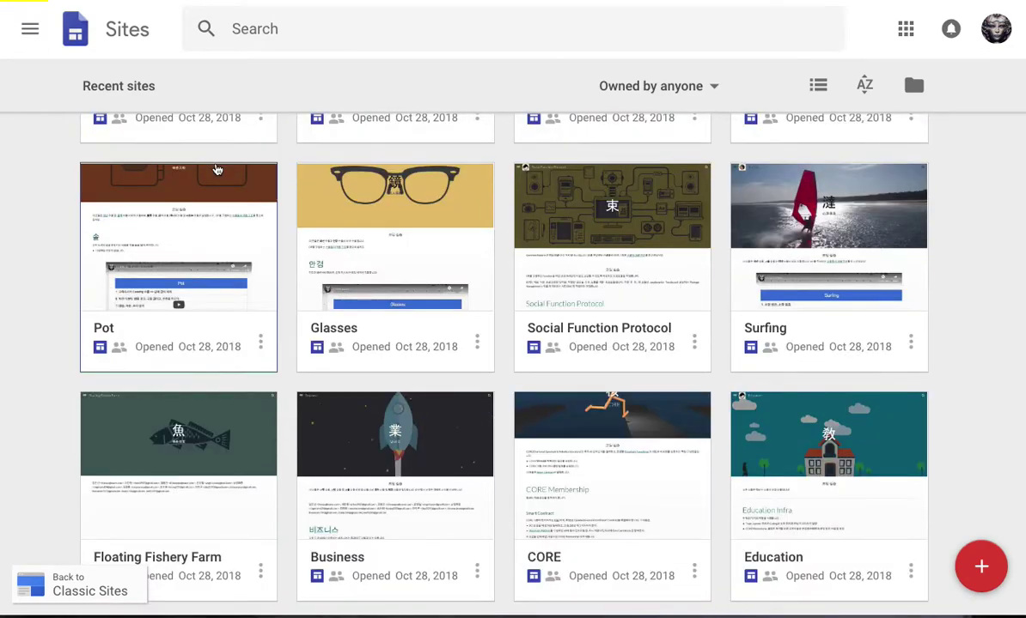
scroll(218, 169, "up", 1)
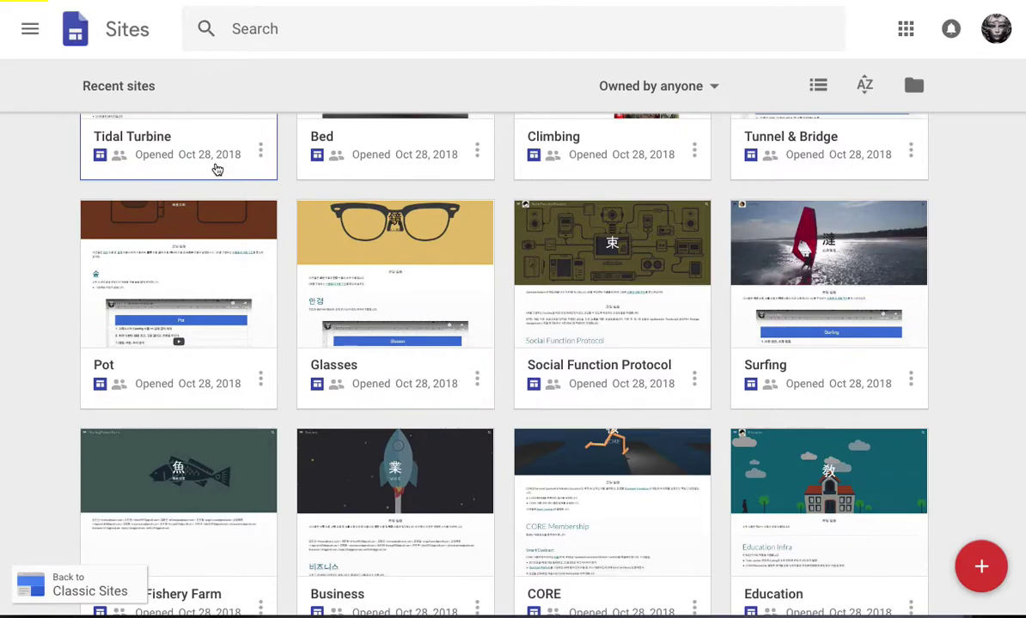
scroll(217, 169, "down", 1)
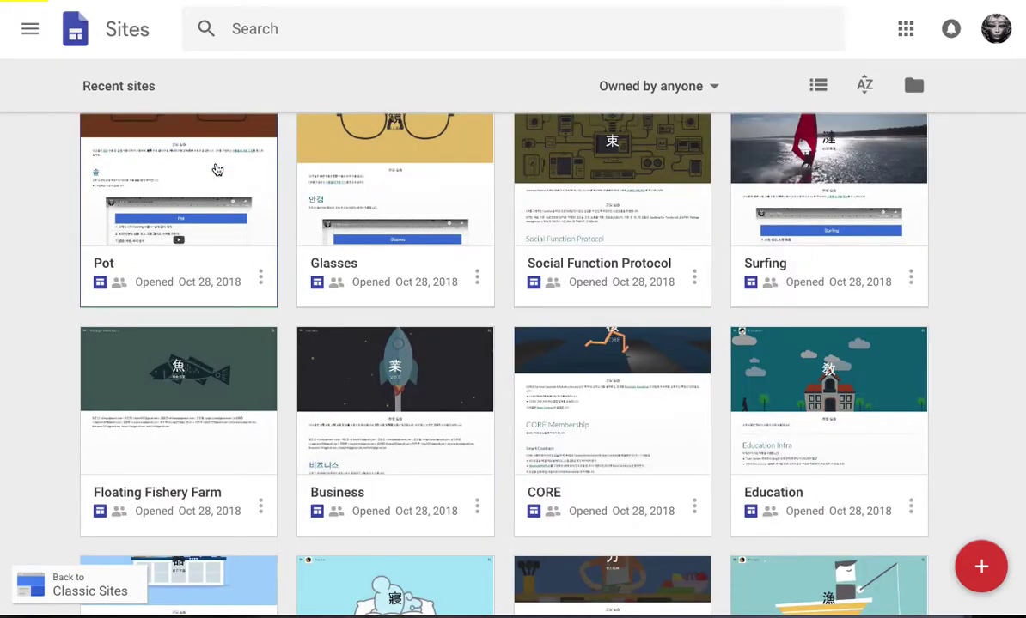
scroll(218, 169, "down", 1)
scroll(217, 170, "up", 1)
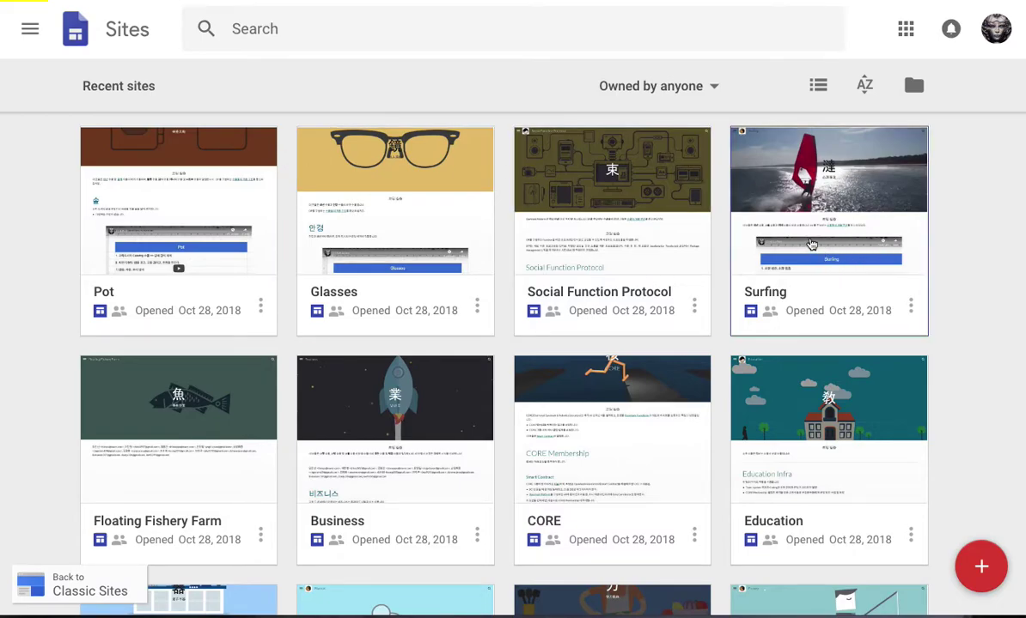
scroll(818, 248, "down", 2)
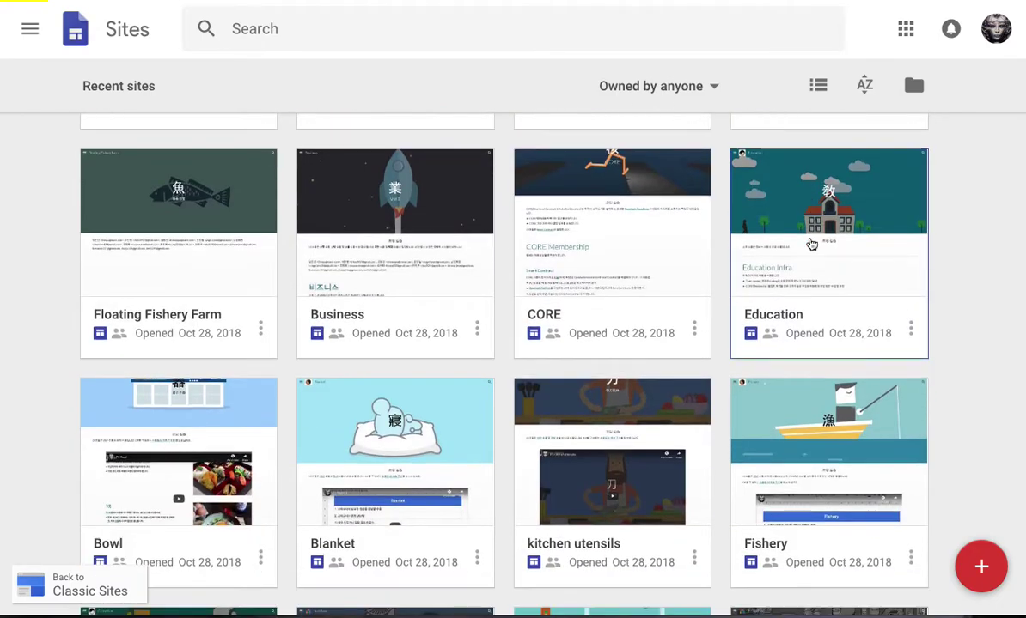
scroll(812, 245, "up", 2)
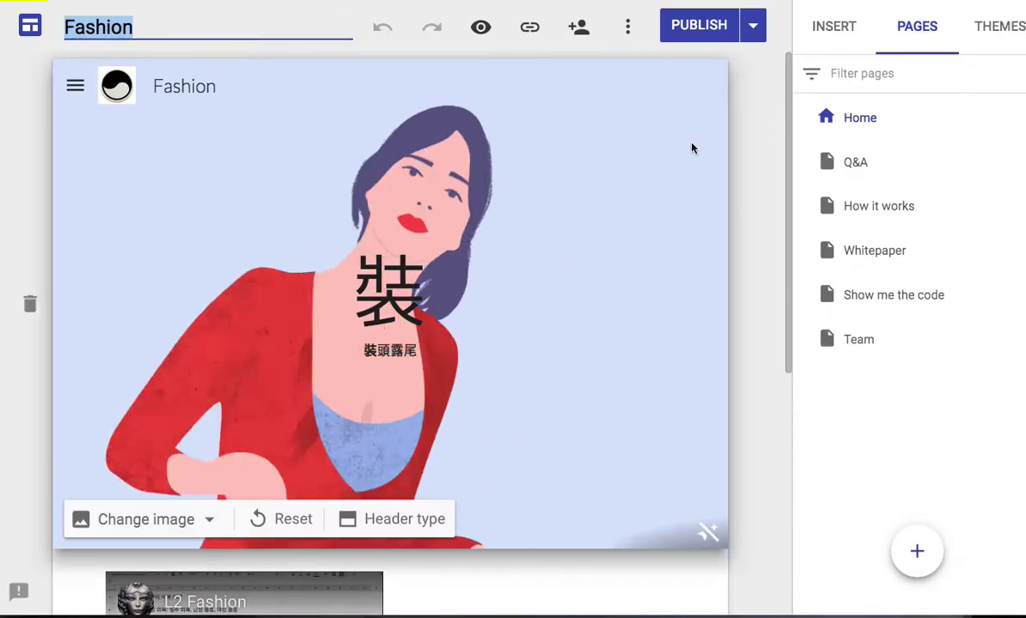
Return to the Fashion site and examine the Home page's L2 Fashion video and empty text block before opening the Q&A page
scroll(599, 212, "down", 5)
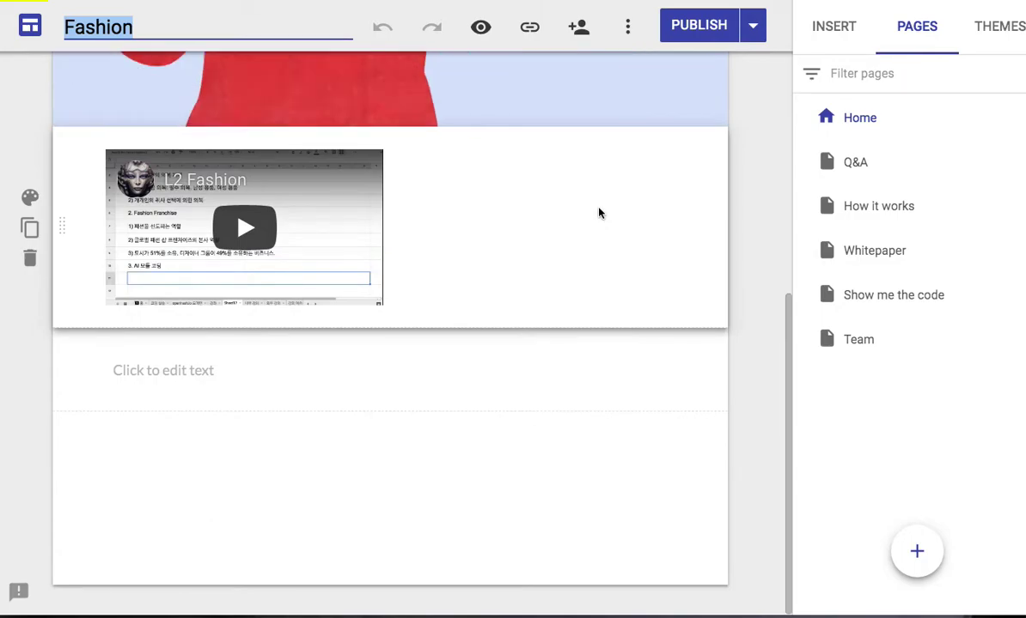
left_click(185, 200)
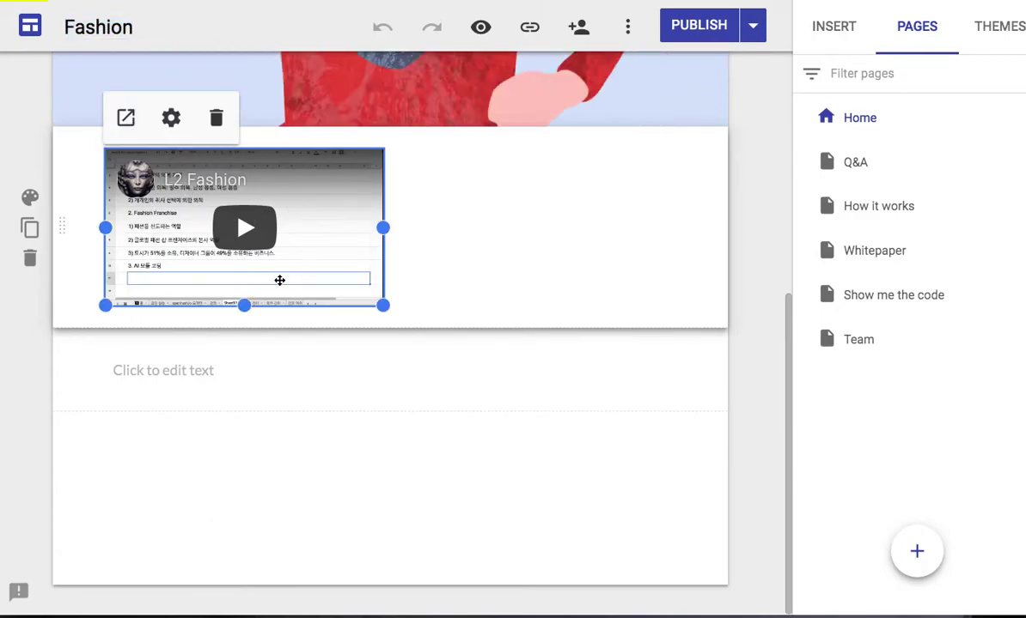
left_click(311, 366)
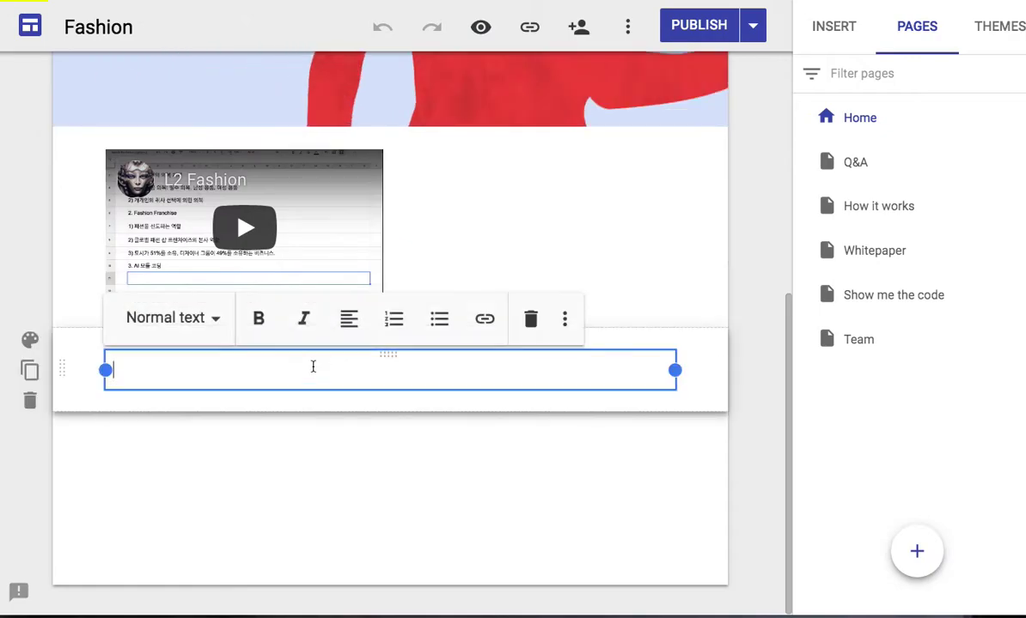
left_click(330, 478)
left_click(877, 165)
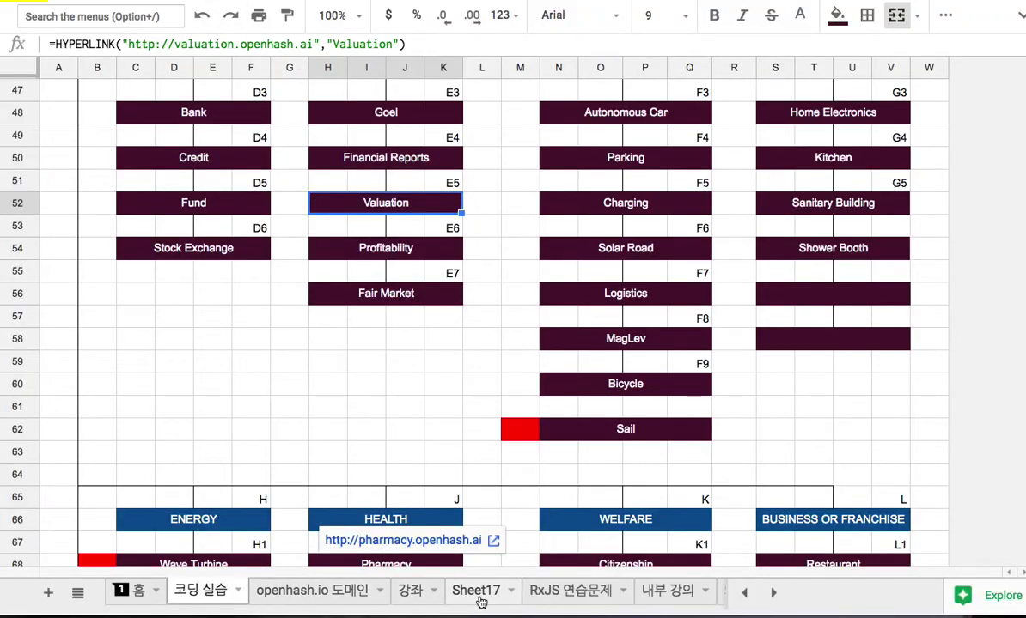
Open Sheet17 in the curriculum spreadsheet and fill the merged cell spanning B16 to U16 with cornflower blue
left_click(477, 592)
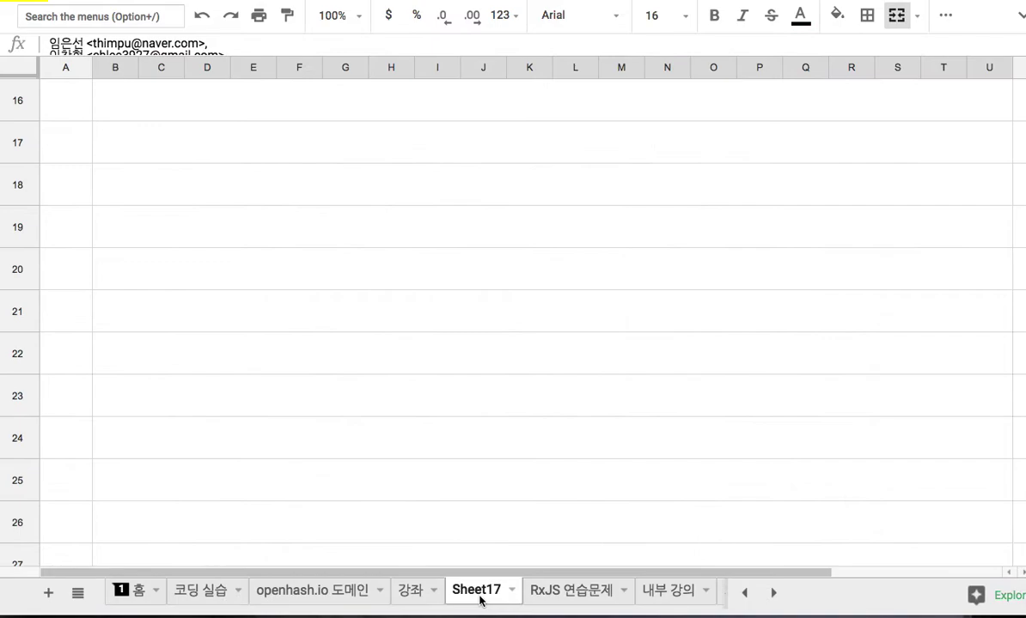
left_click(224, 119)
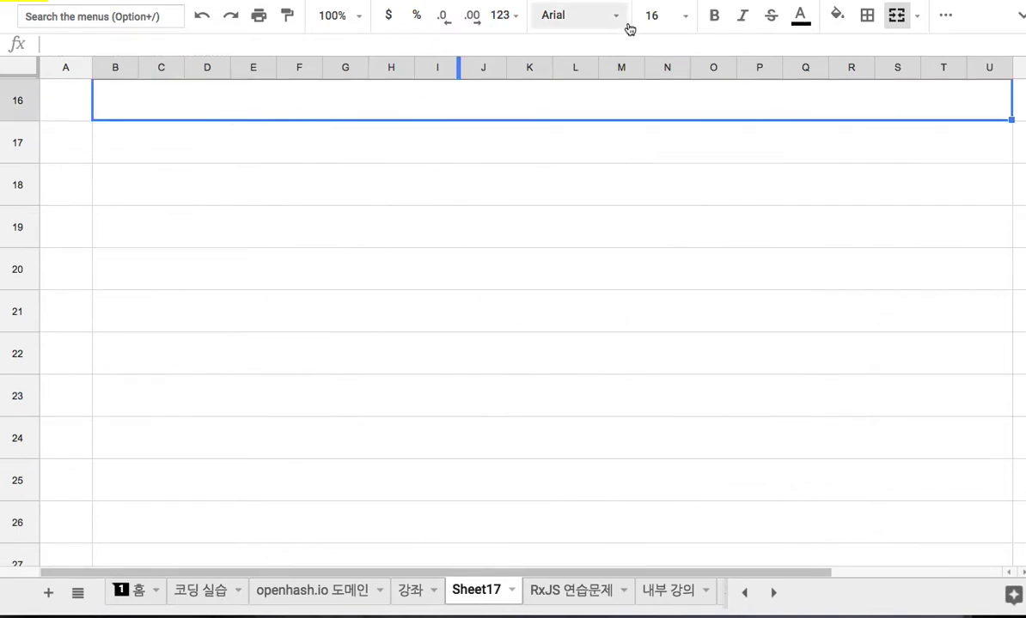
left_click(837, 24)
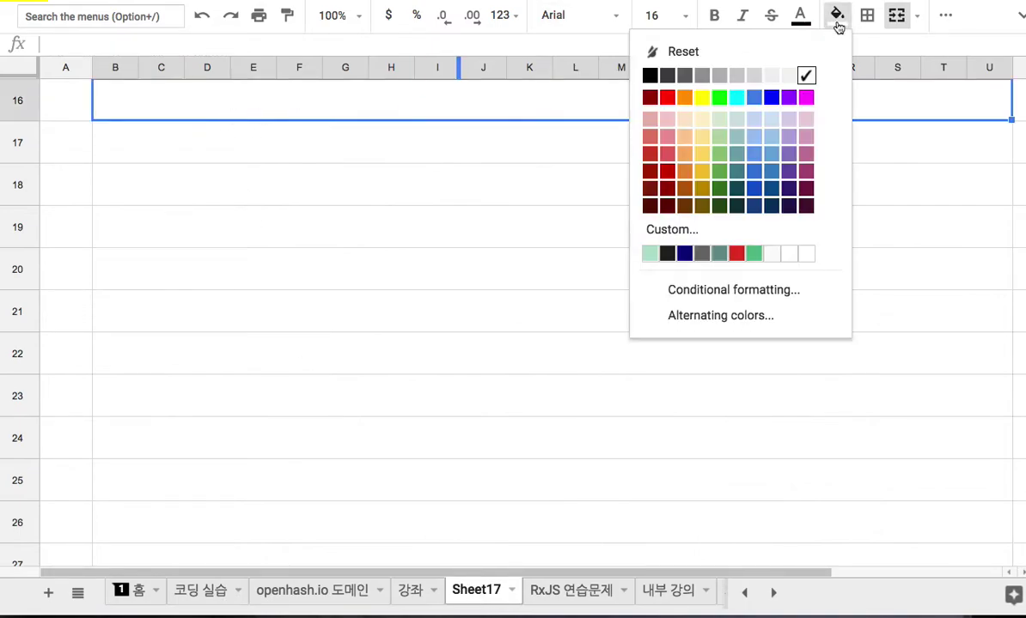
left_click(755, 100)
Set the blue merged row 16 cell's text colour to white and centre its content horizontally
left_click(800, 15)
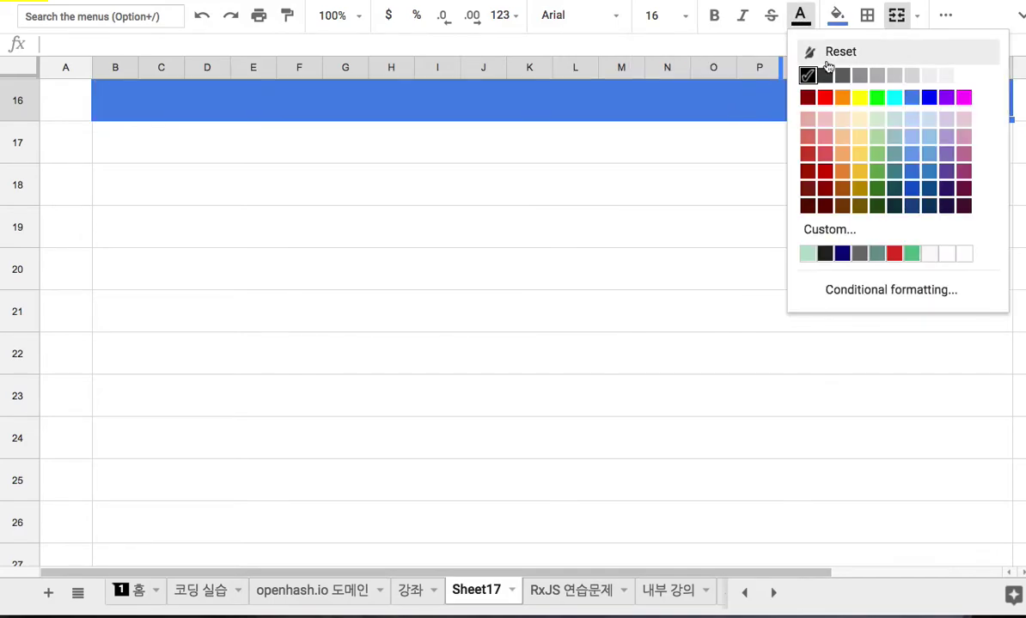
left_click(963, 74)
double_click(772, 109)
left_click(811, 145)
left_click(825, 110)
left_click(945, 15)
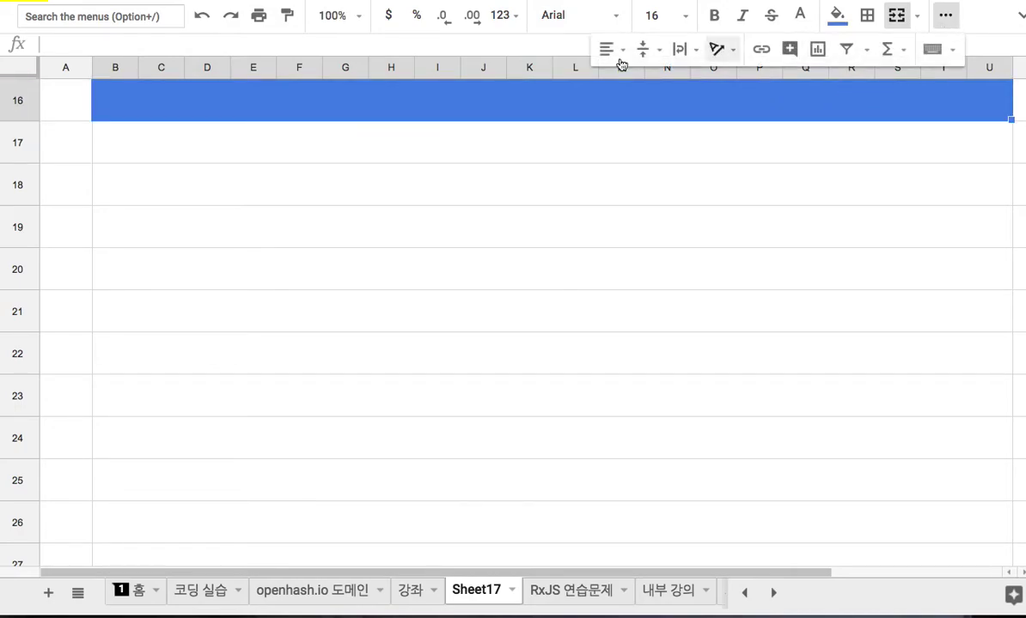
left_click(610, 49)
left_click(636, 83)
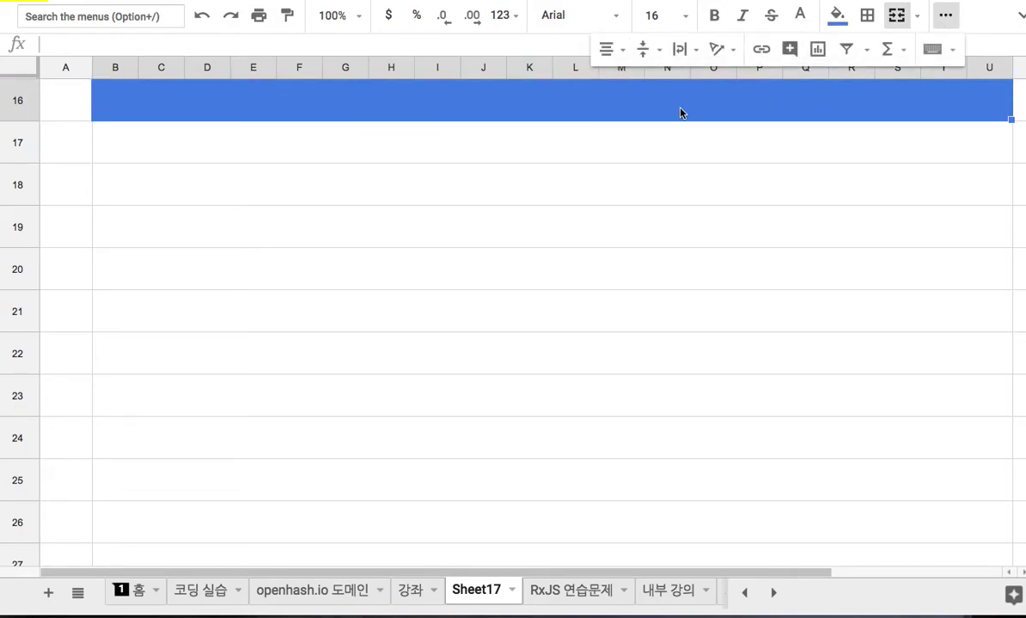
Enter the heading "프로젝트 진행 상황(2018-10-29)" in the blue merged cell of row 16
double_click(613, 112)
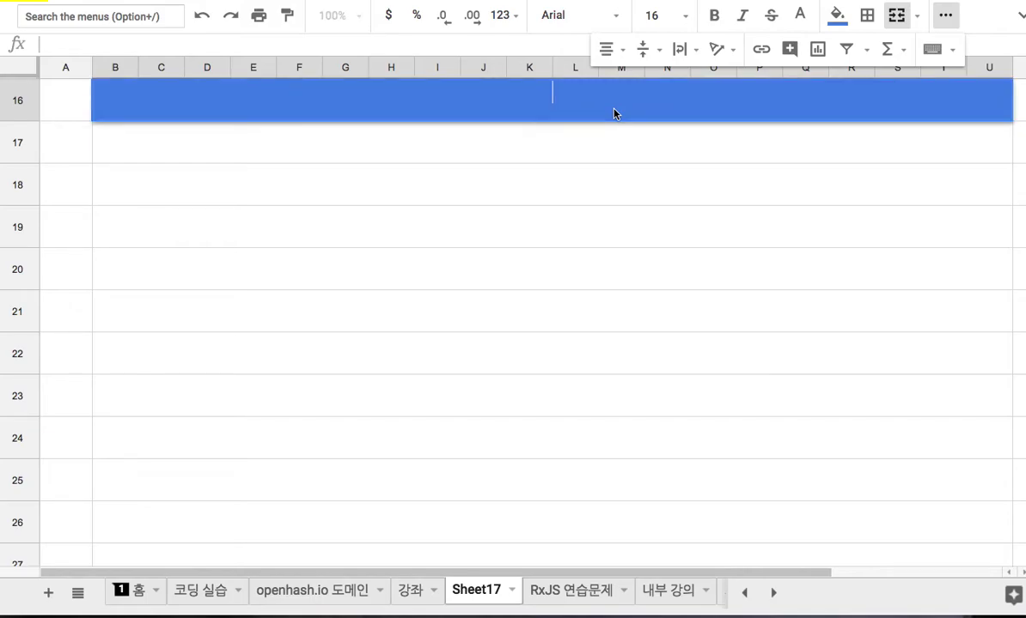
type("프로젝트 진행 상호")
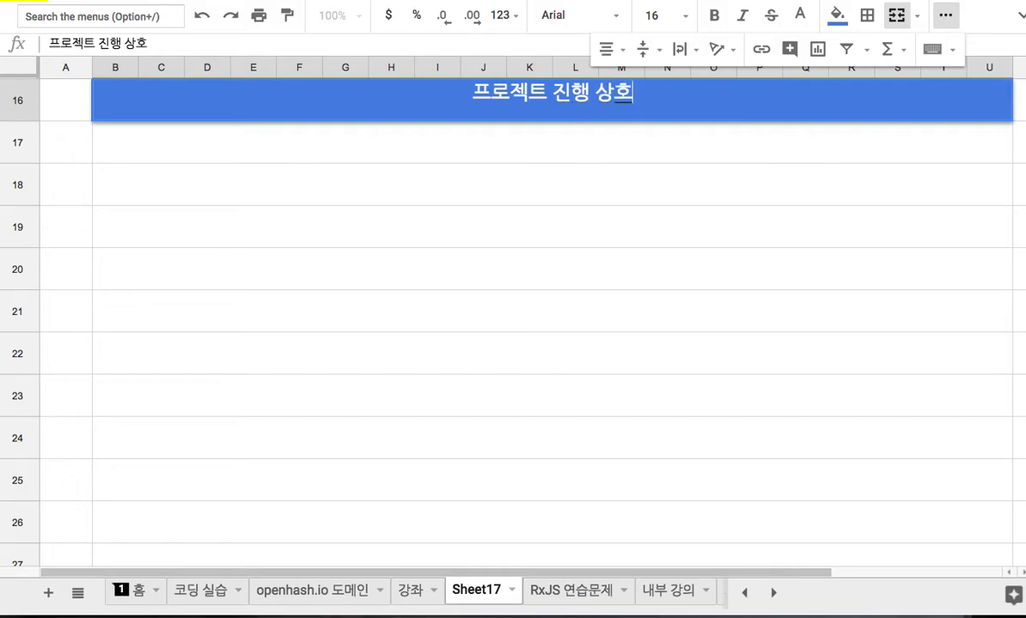
key("BackSpace")
type("황(2018")
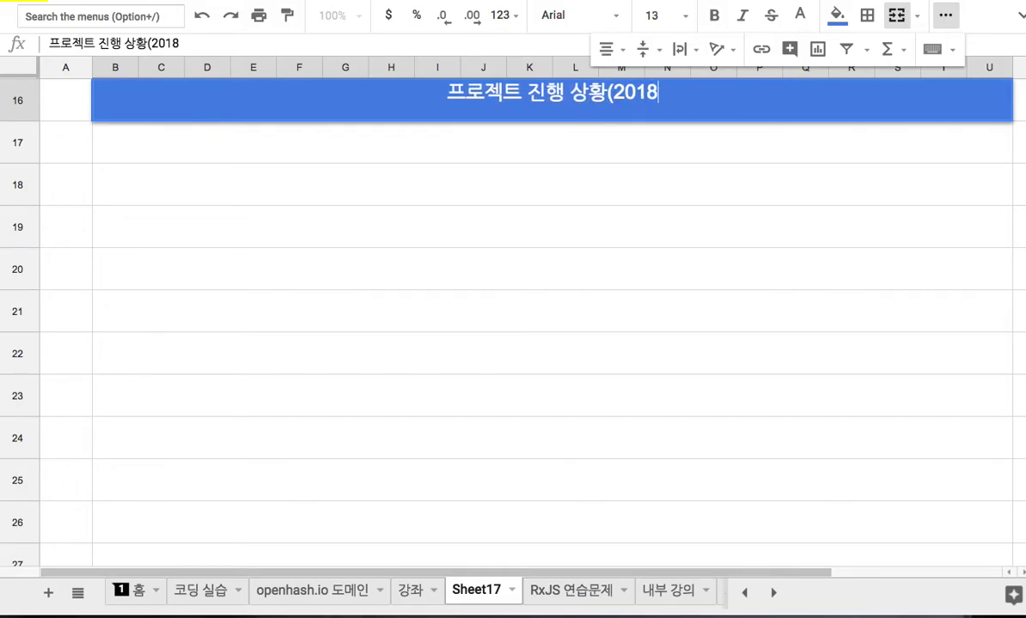
type("-10-2")
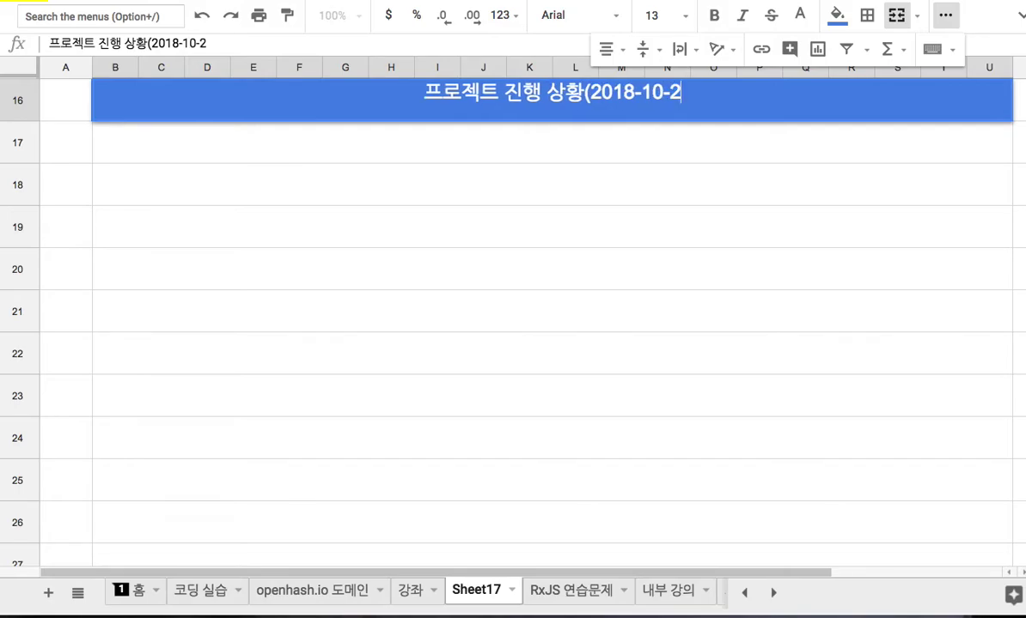
type("9)")
key("Return")
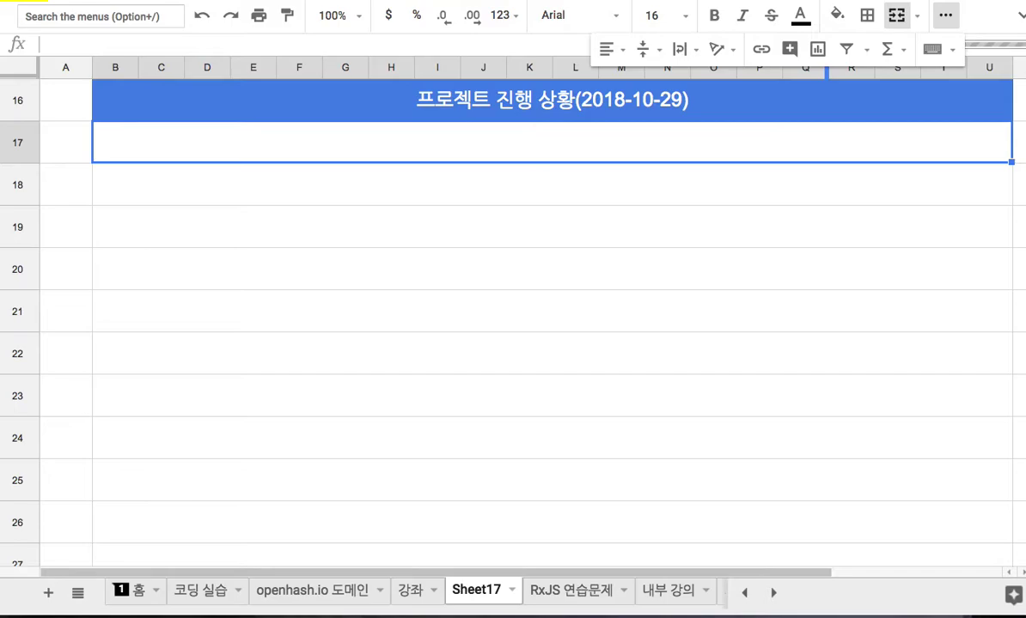
Hide the spreadsheet's upper controls and begin the row 17 entry with "1. 200여 수풀들의 사이트 정리(Q&A 페이지 정리) =>"
key("ctrl+shift+f")
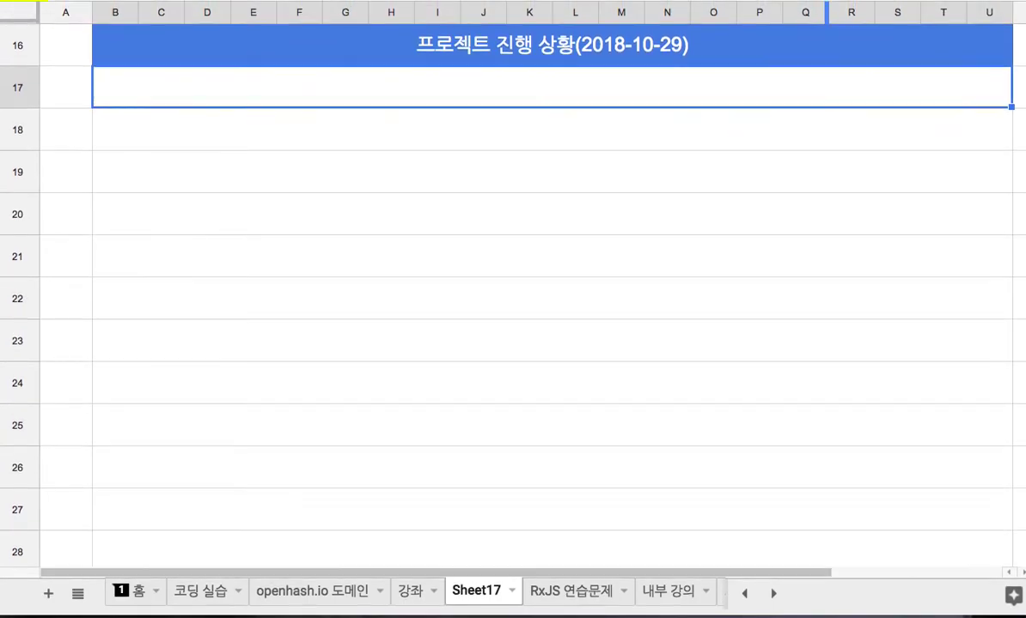
double_click(666, 102)
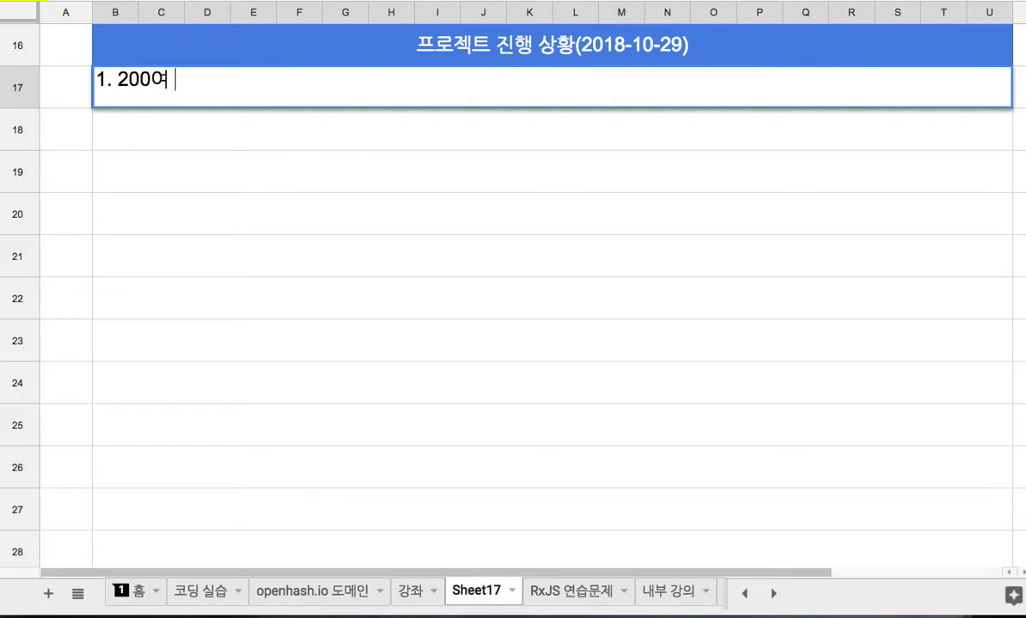
type("풀들의 사이")
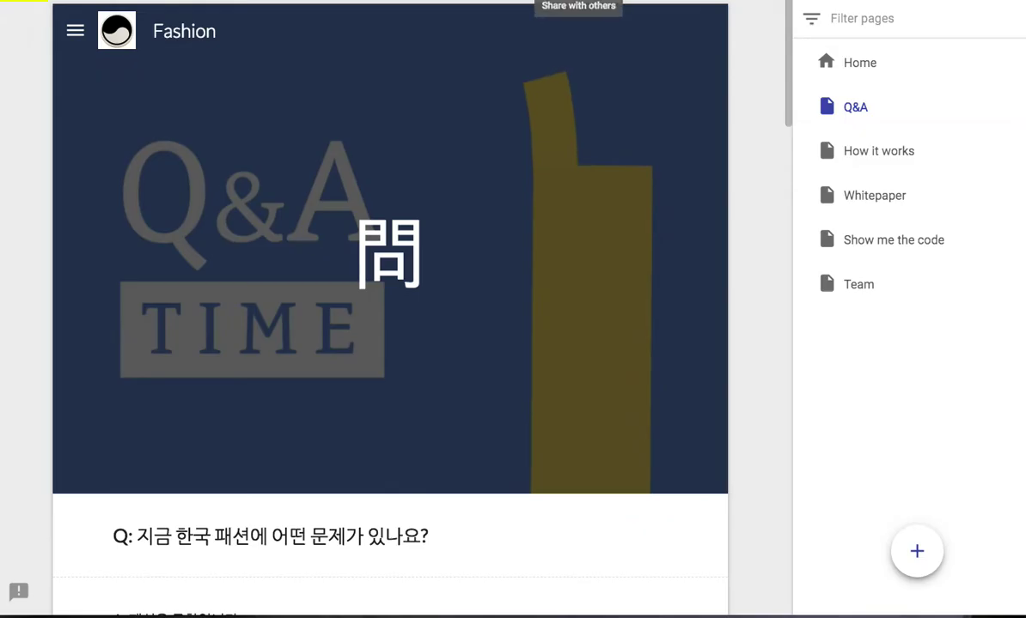
Switch to the Fashion site, review who has access in its sharing settings, and close them
left_click(590, 2)
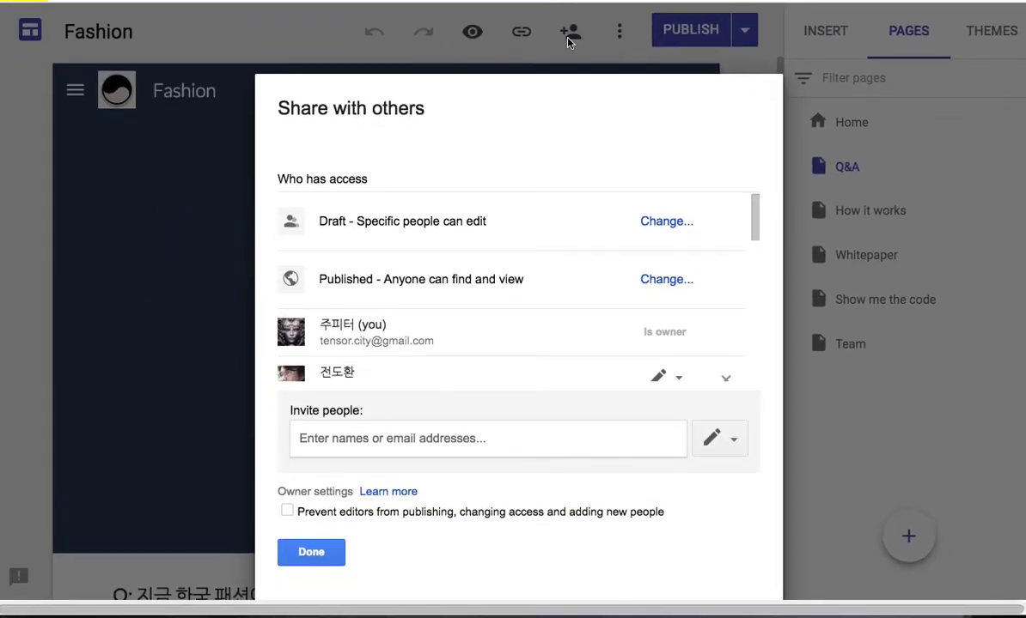
left_click_drag(755, 224, 760, 371)
left_click(338, 550)
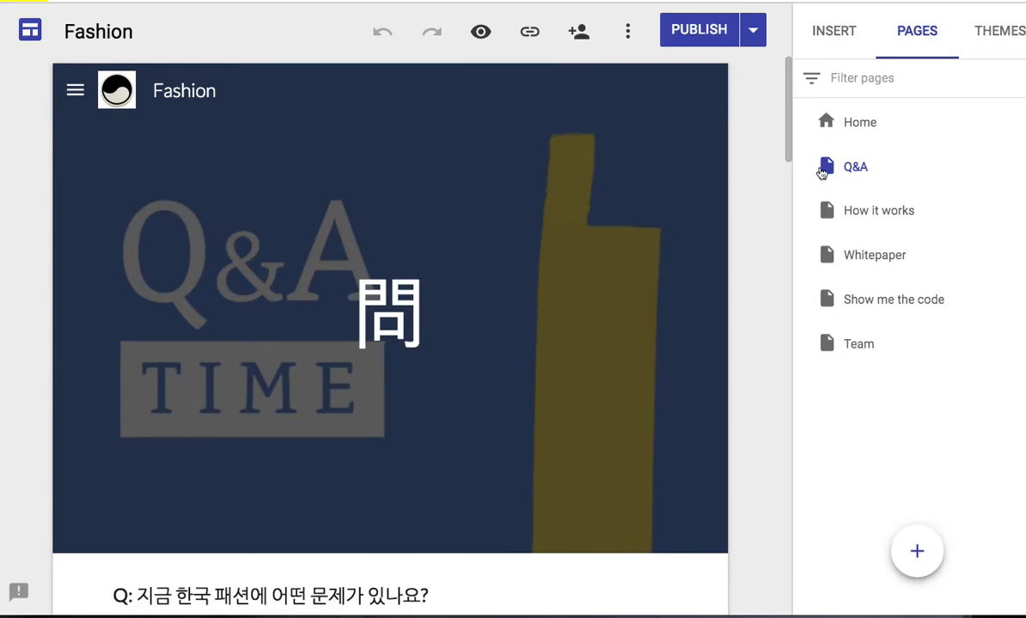
Look through the Fashion site's Q&A questions and answers, then view its Home page
left_click_drag(787, 149, 810, 337)
left_click_drag(791, 299, 804, 441)
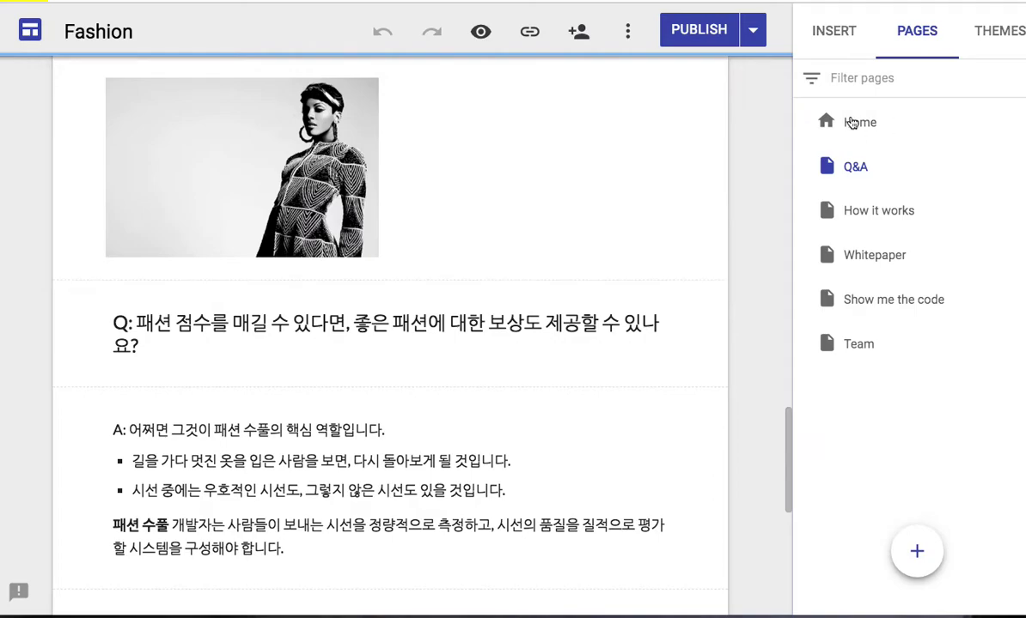
scroll(577, 126, "down", 5)
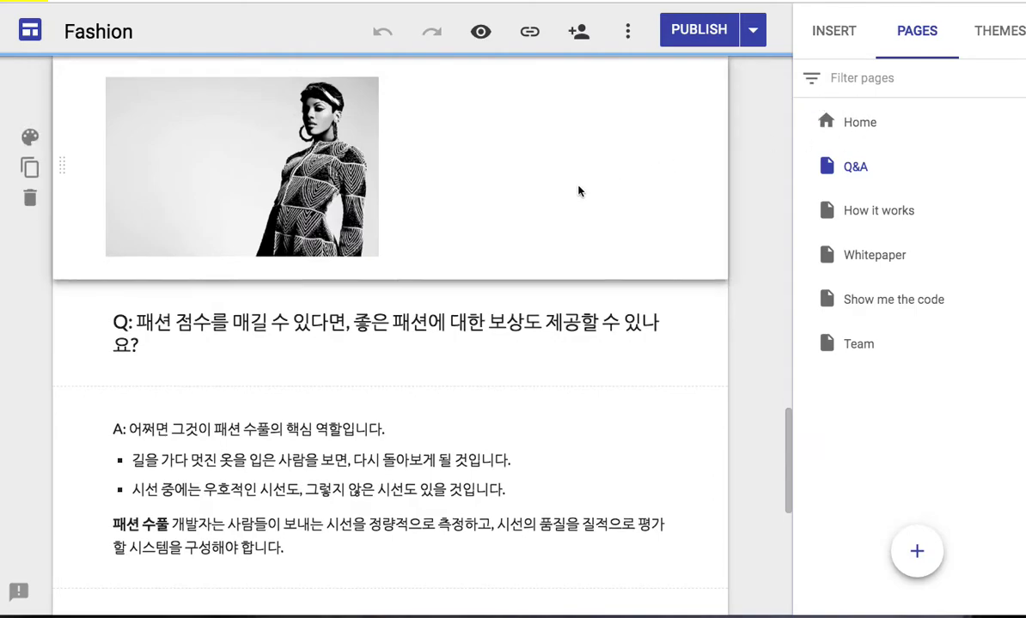
left_click(863, 123)
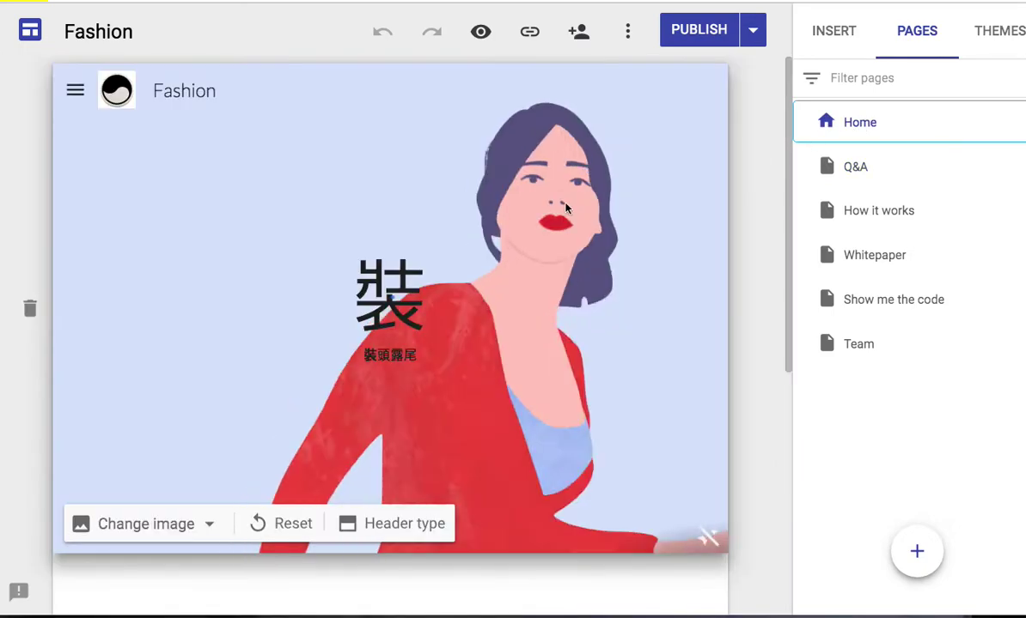
scroll(563, 210, "down", 5)
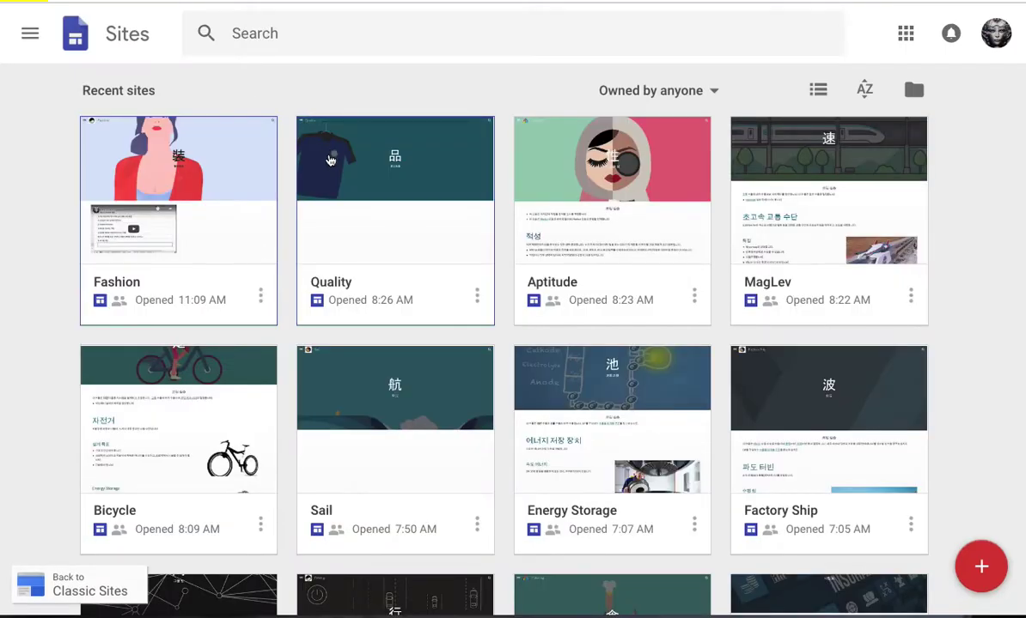
Look through the recent project sites in the Google Sites list, from Fashion down past Education
scroll(340, 191, "down", 3)
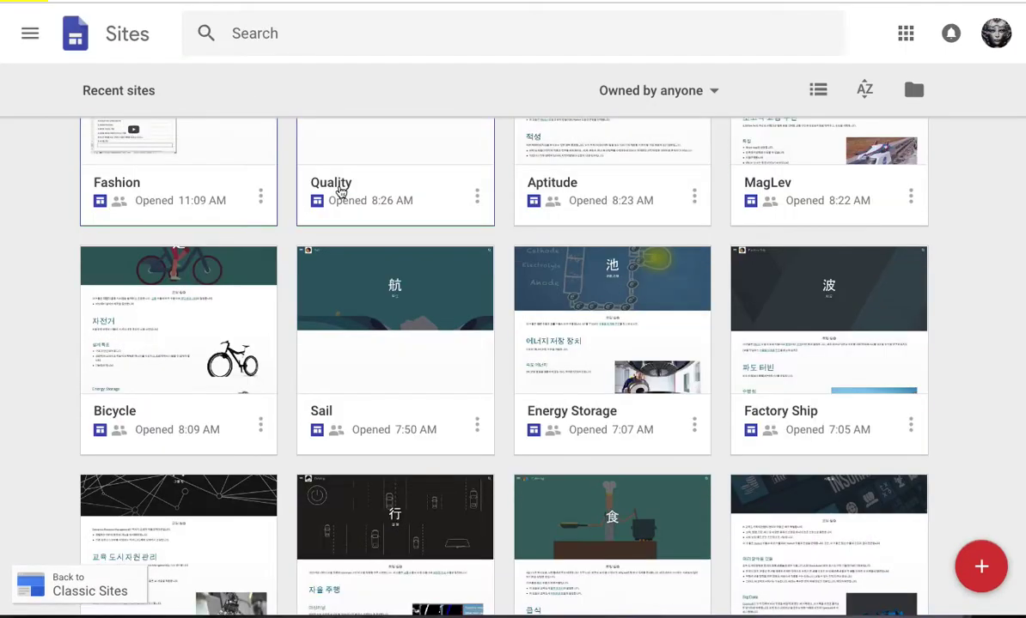
scroll(341, 192, "down", 1)
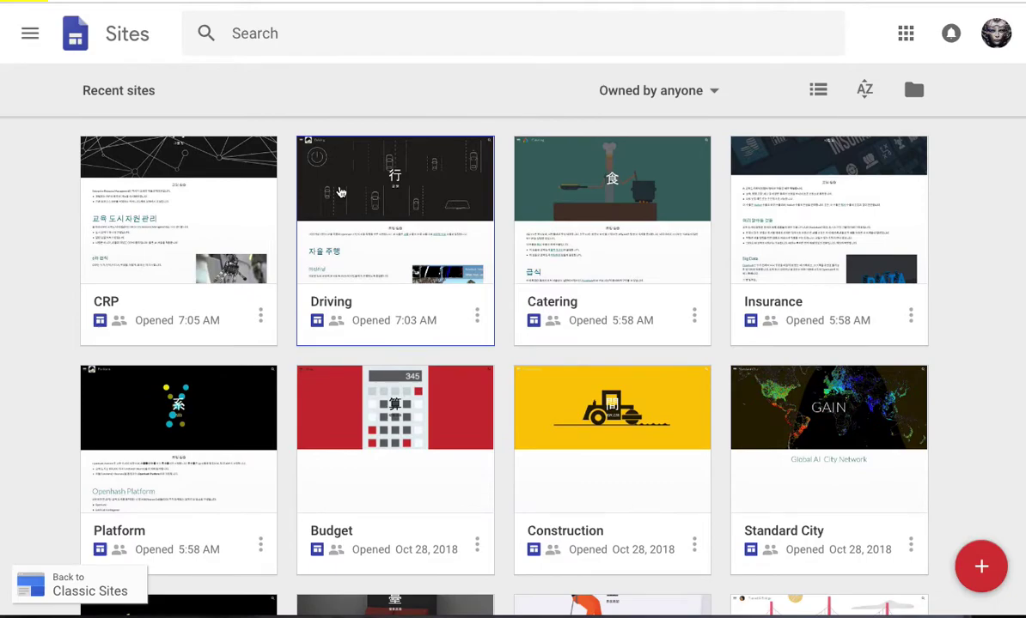
scroll(340, 193, "down", 1)
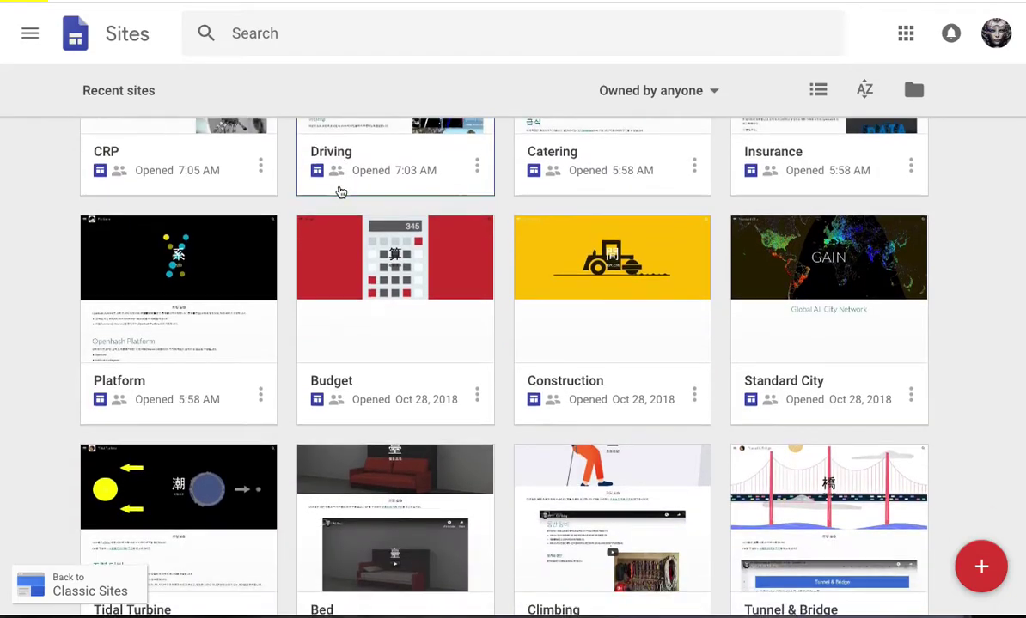
scroll(340, 191, "down", 6)
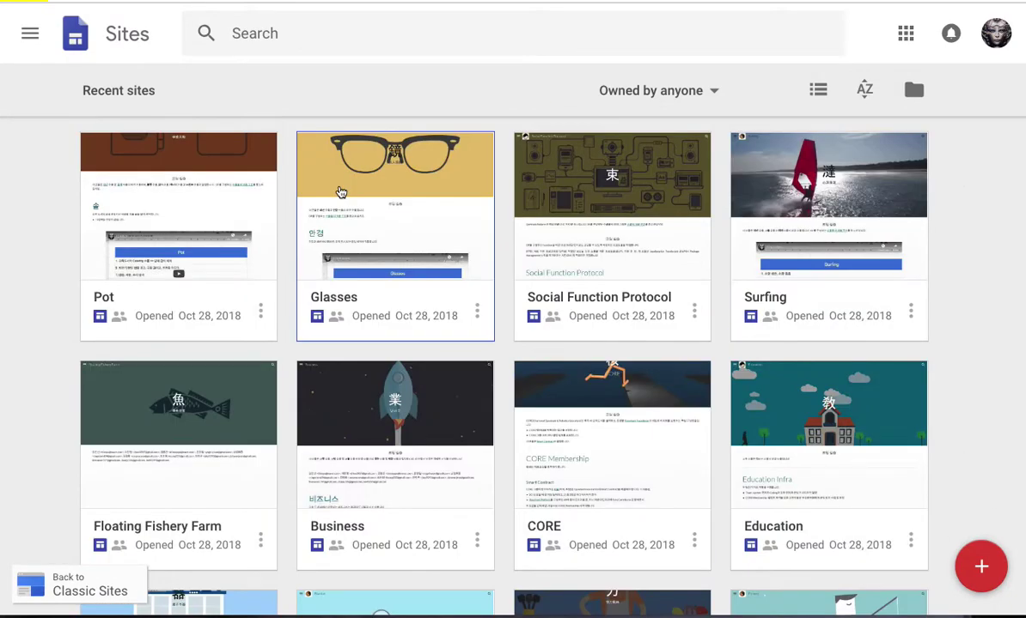
scroll(341, 192, "down", 1)
scroll(340, 193, "down", 1)
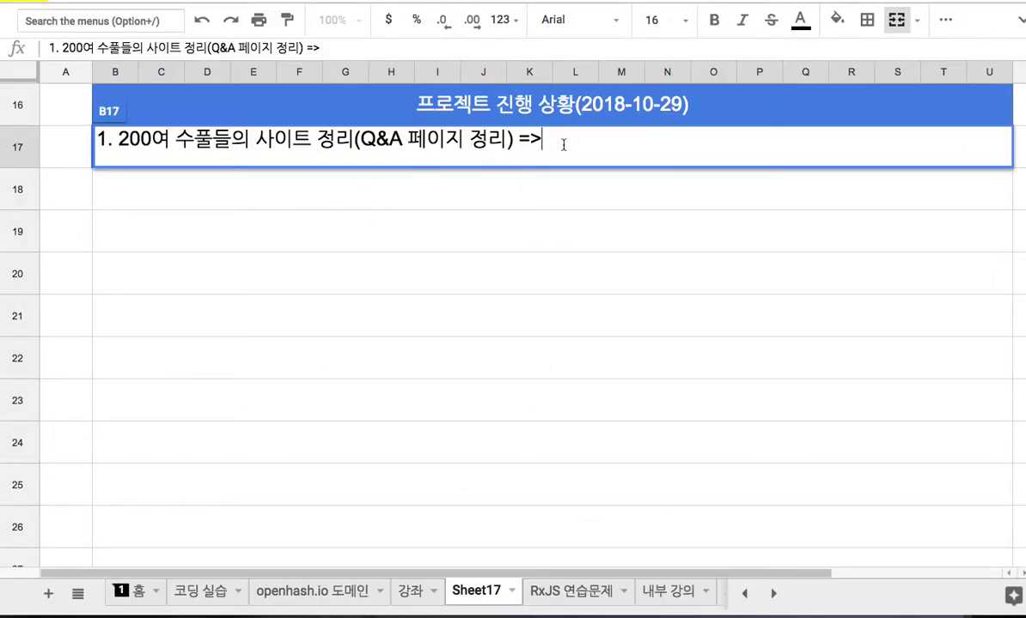
Return to Sheet17 and extend item 1 in row 17 with "메인 페이지 정리 =>"
type("메인 페")
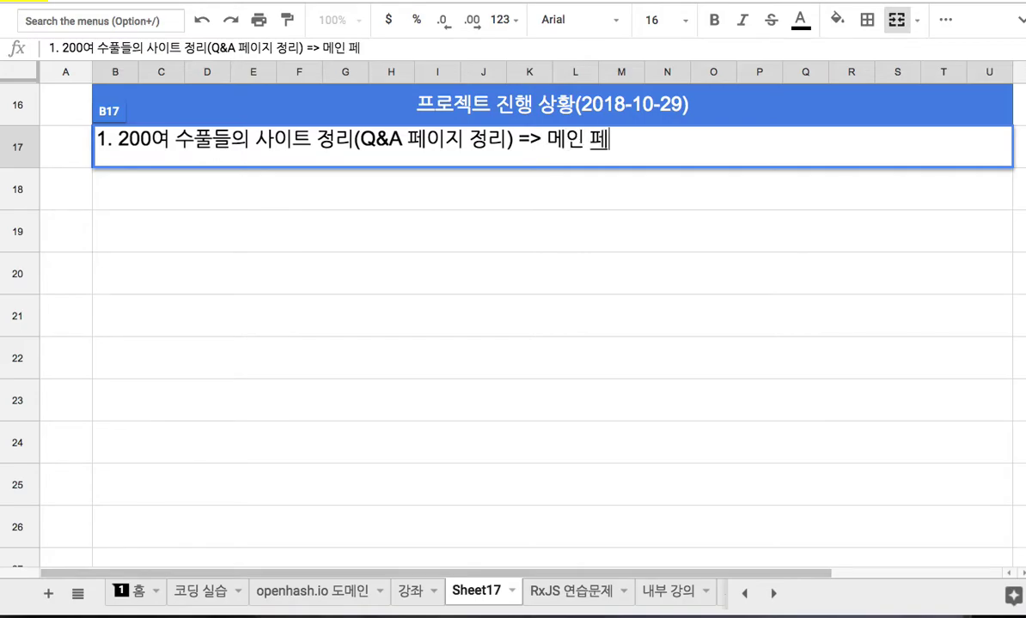
type("이지 정리")
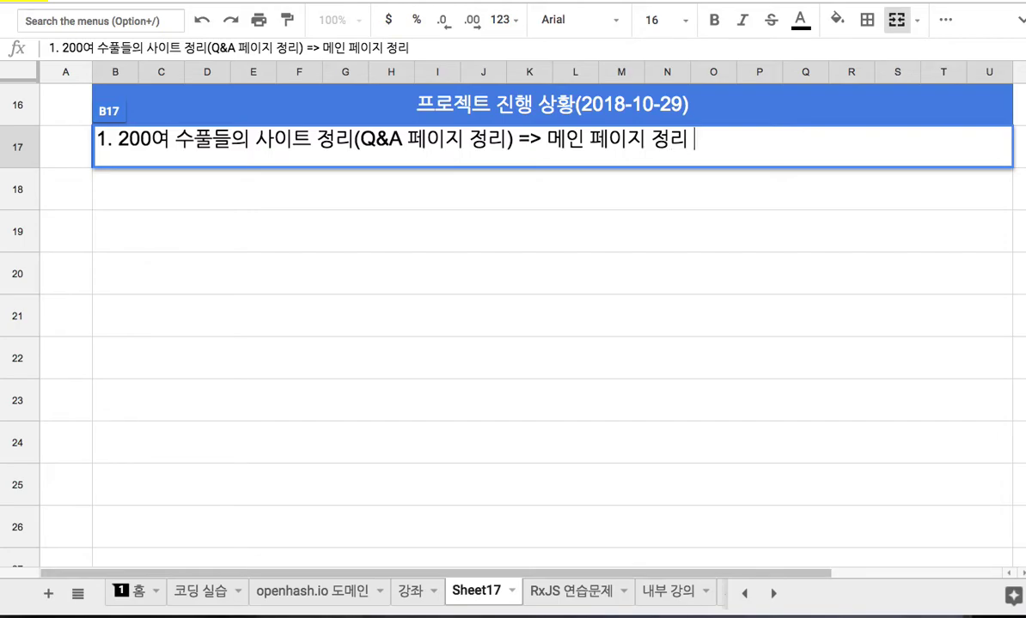
type("=> ")
Finish item 1 with "우리가 교육도시를 통해 무엇을 하려는 지 정리" and increase the height of row 17
type("ㅇ")
type("우리가 교육")
type("도")
type("시를 통해 뭘")
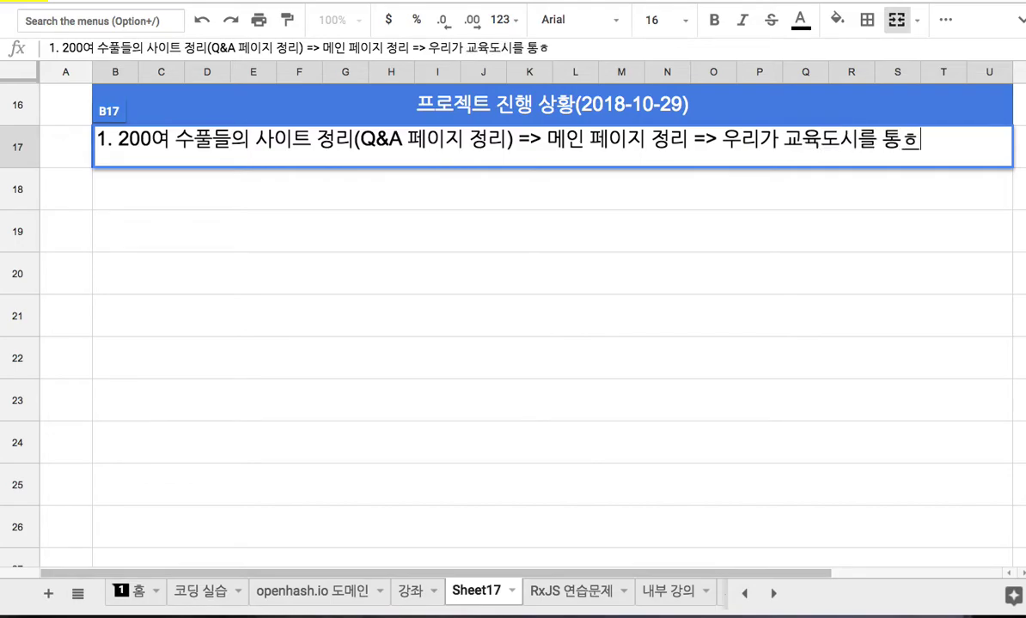
key("BackSpace")
key("BackSpace")
type("엇")
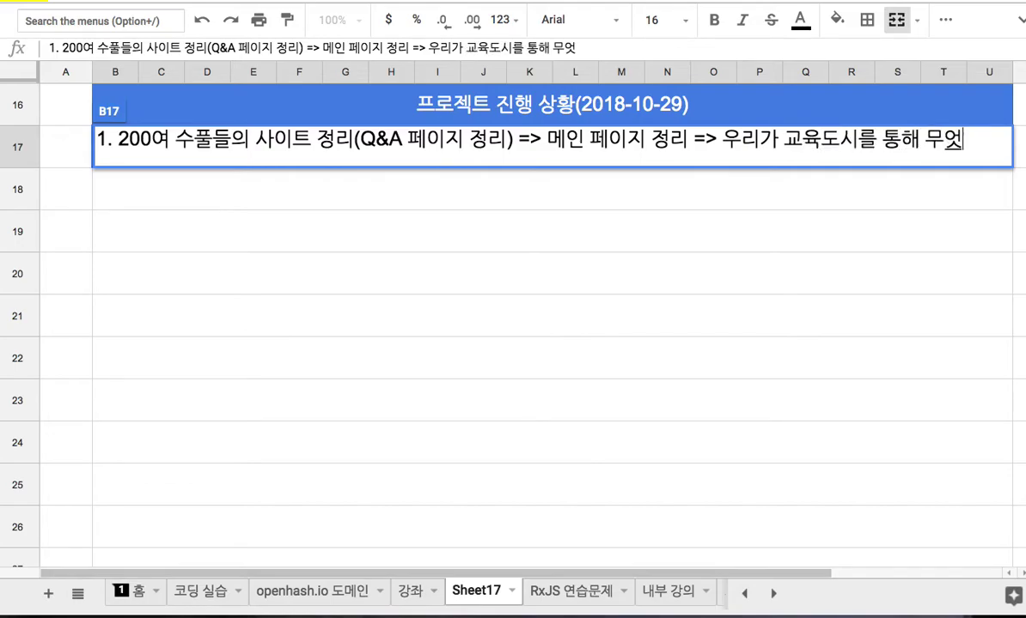
type("을 하련는 지 정리")
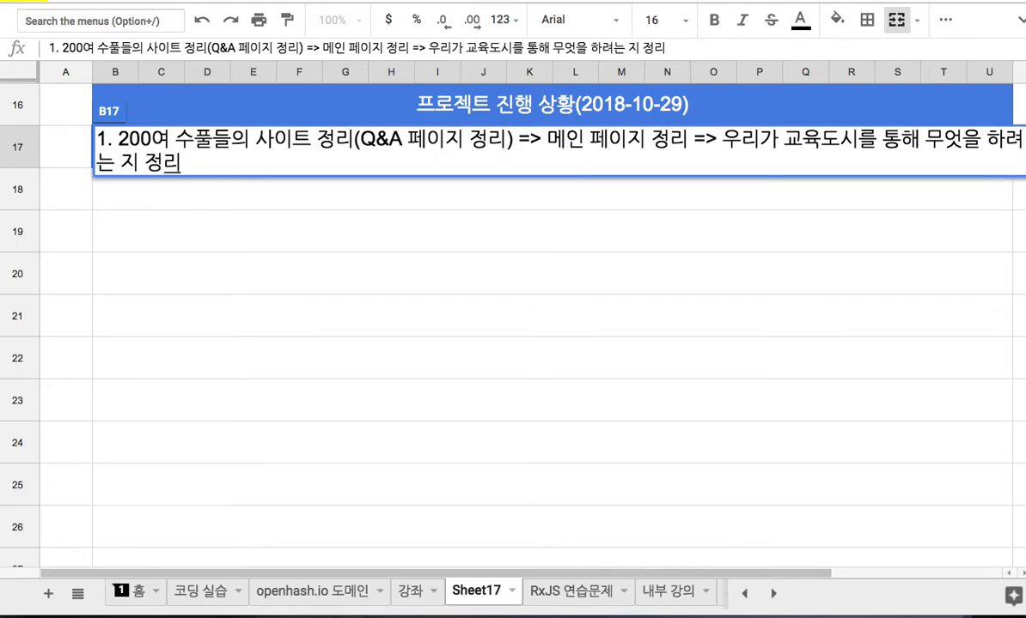
key("Return")
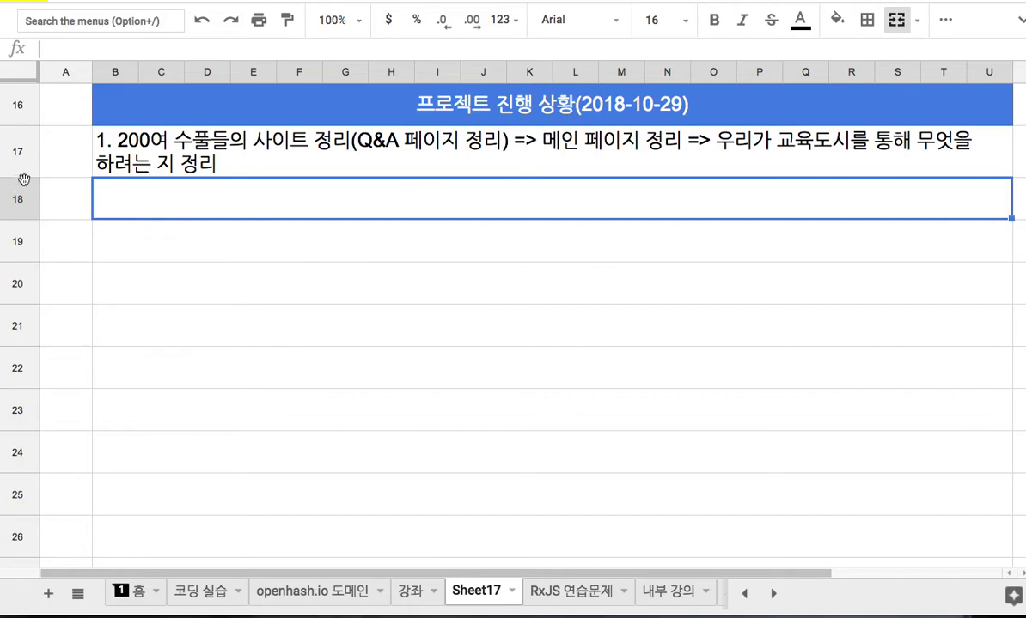
left_click_drag(22, 178, 154, 199)
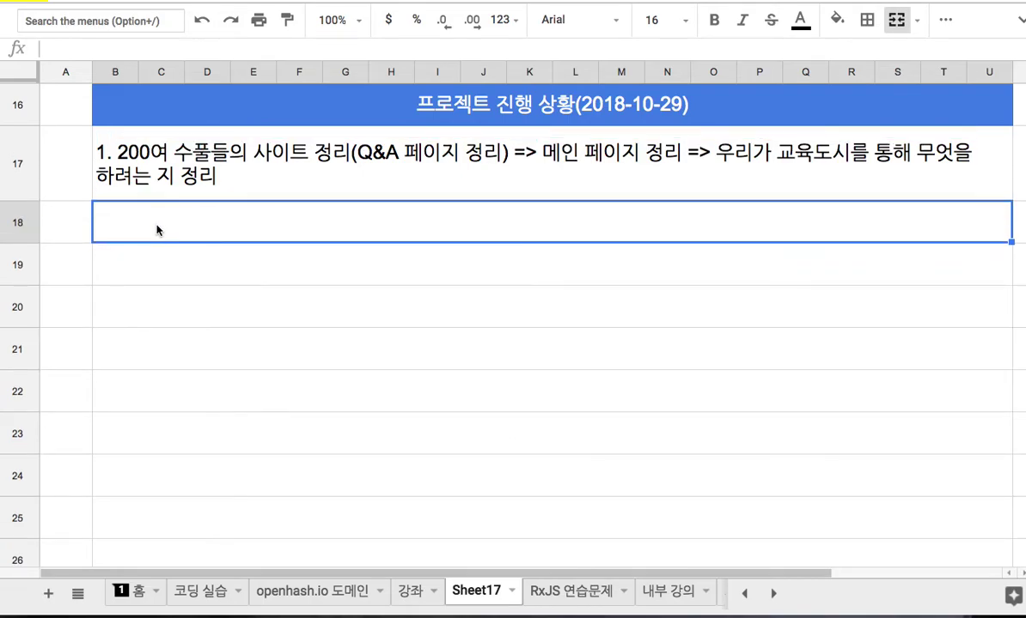
Write "2. 교육단지 => 교육도시" in the merged cell of row 18
type("2.")
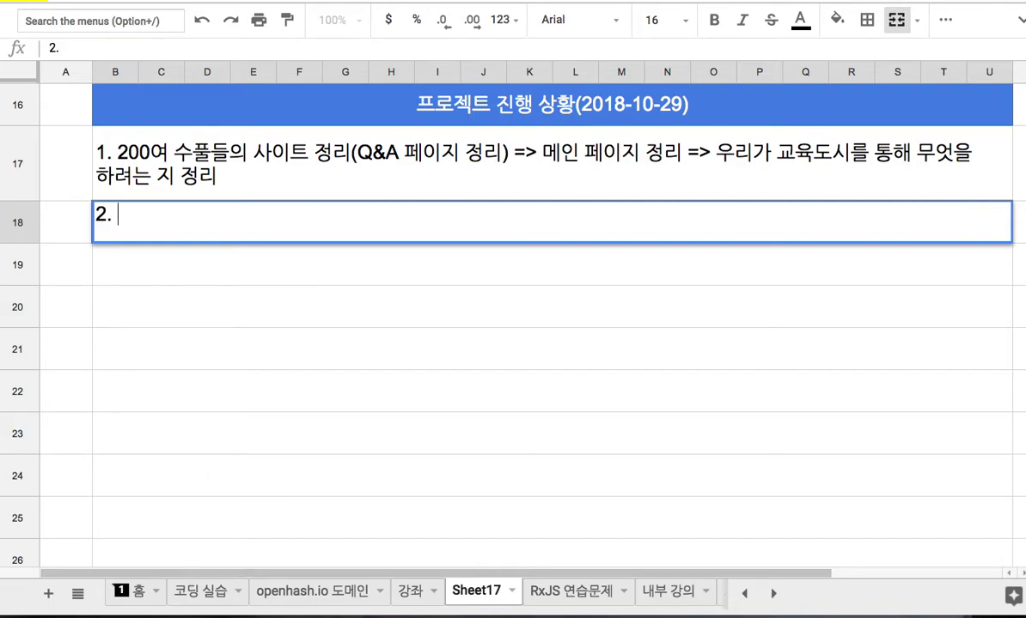
type("교육도시")
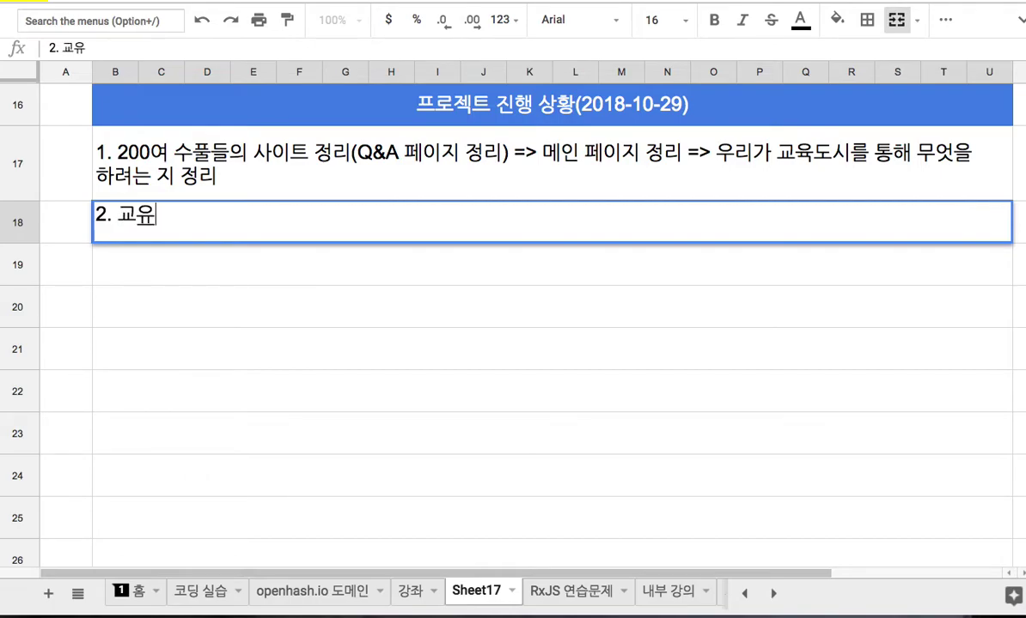
left_click(116, 214)
type("교유")
type("육단지 =")
type("> 교육도시")
Insert "제주영어교육도시 안에 작은 규모의 AI" before "교육단지" in item 2 of row 18
left_click(120, 217)
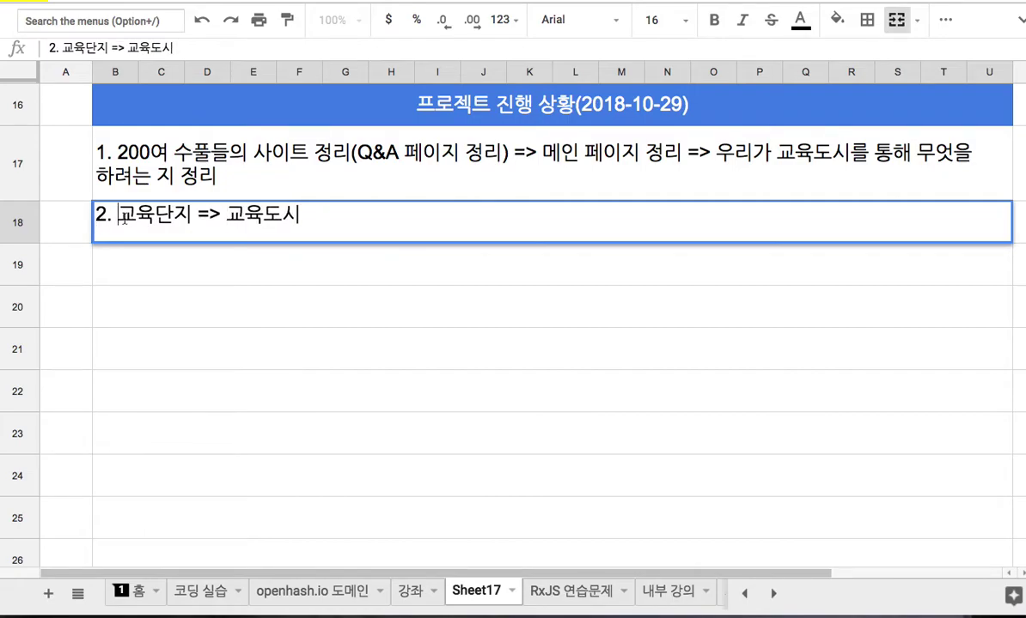
type("제주영어공")
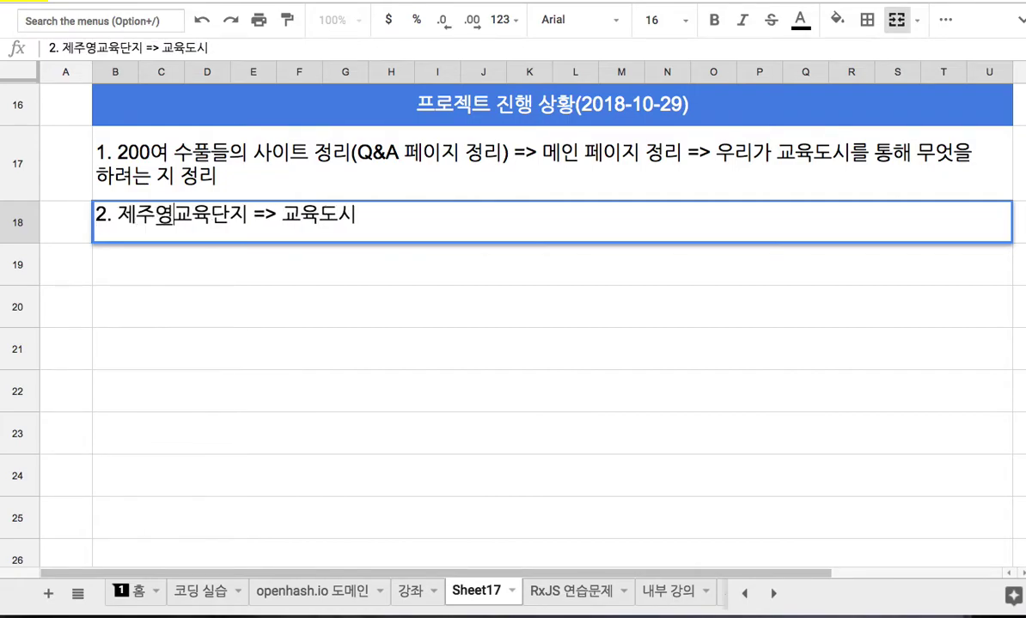
key("BackSpace")
type("교육도시 안에 작은 ㄱ규모의 ")
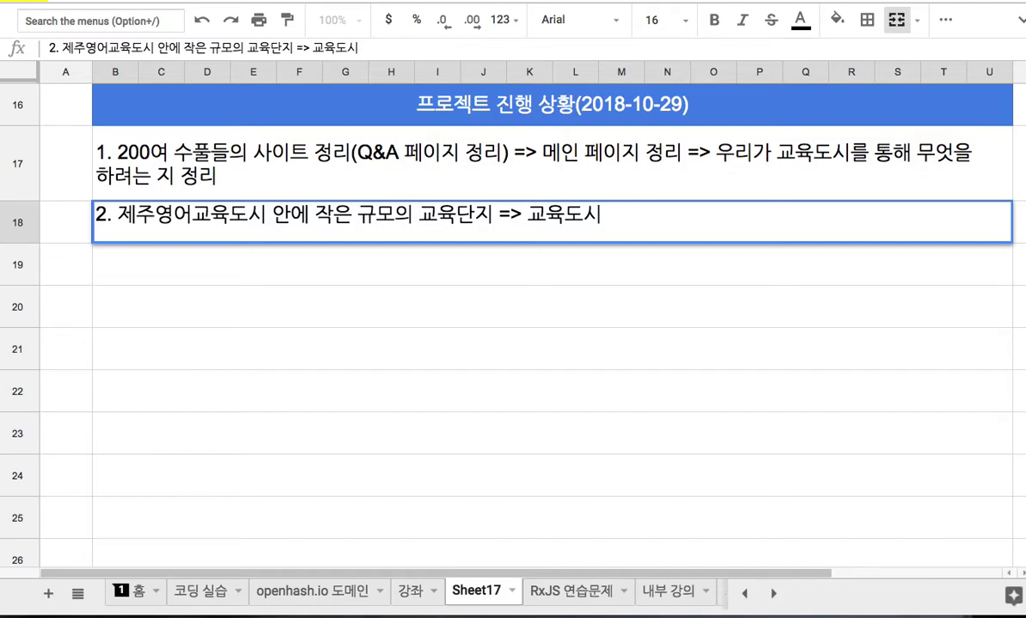
type("AI")
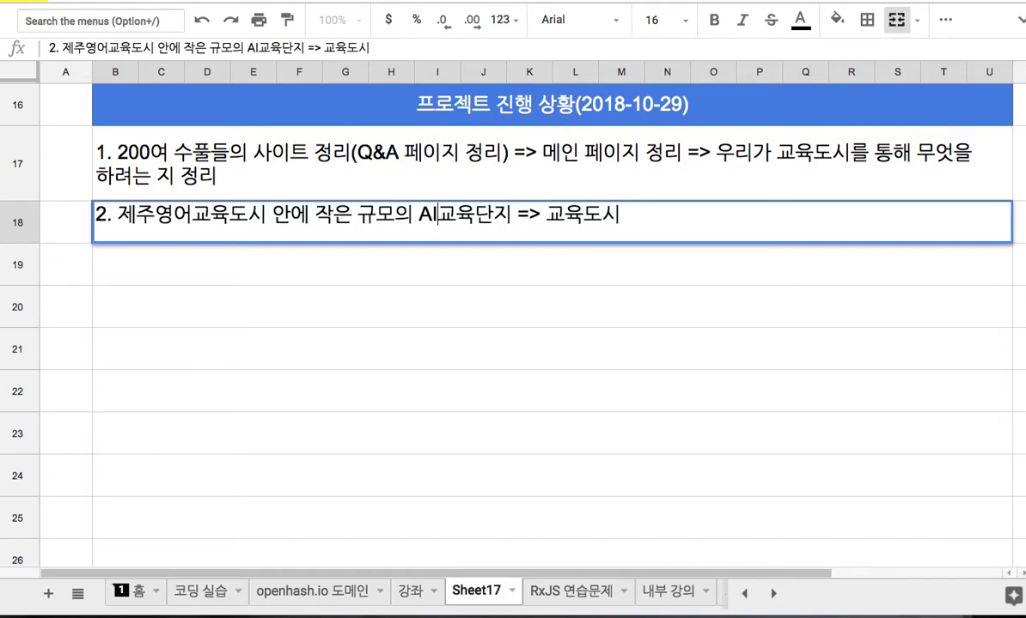
Add "(기숙형 코딩학교)" directly after "교육단지" in item 2
key("Right")
key("Right")
key("Right")
key("Right")
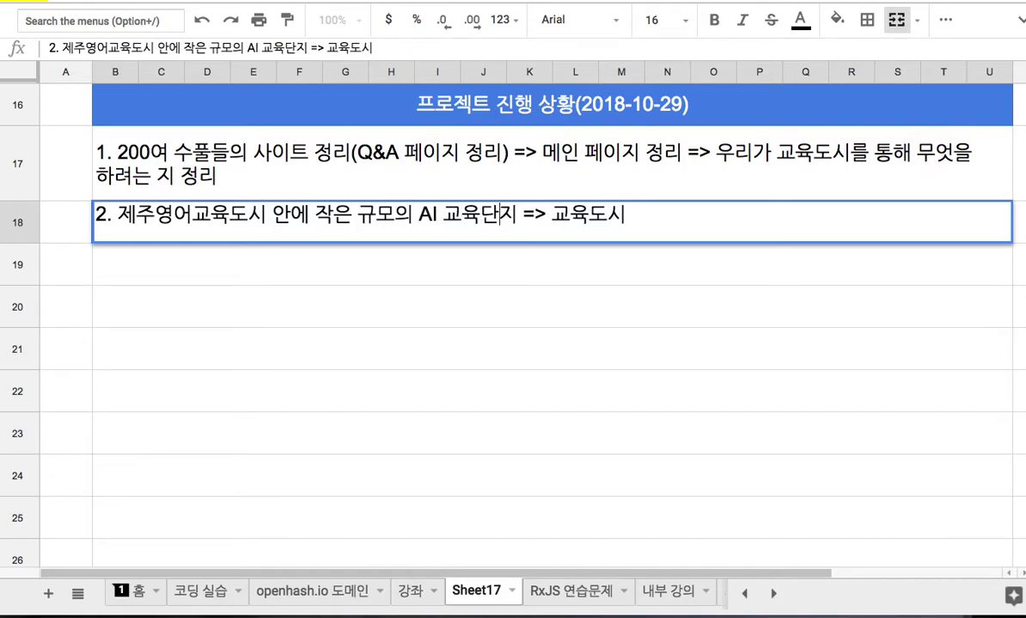
type("(rt")
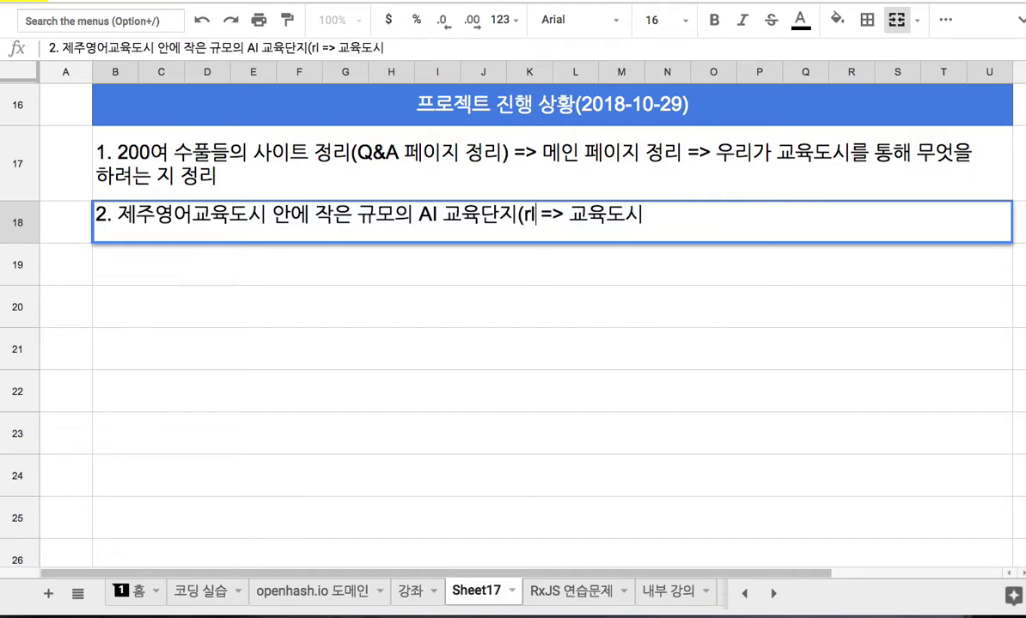
key("BackSpace")
key("BackSpace")
type("ㄱㅣ숙형 ")
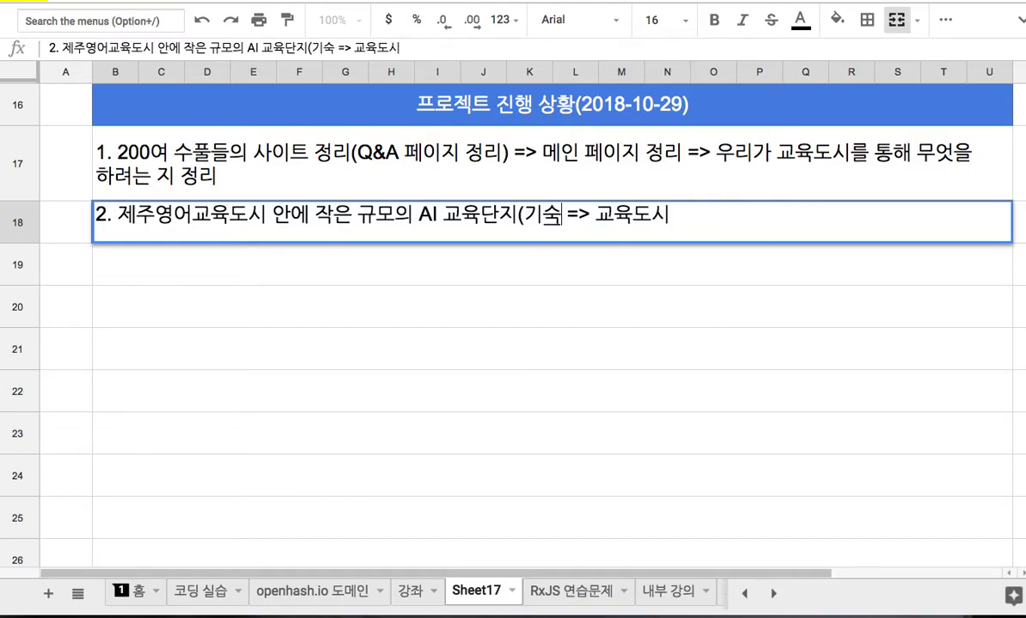
type("ㅗㄷ")
key("BackSpace")
key("BackSpace")
type("코딩하교")
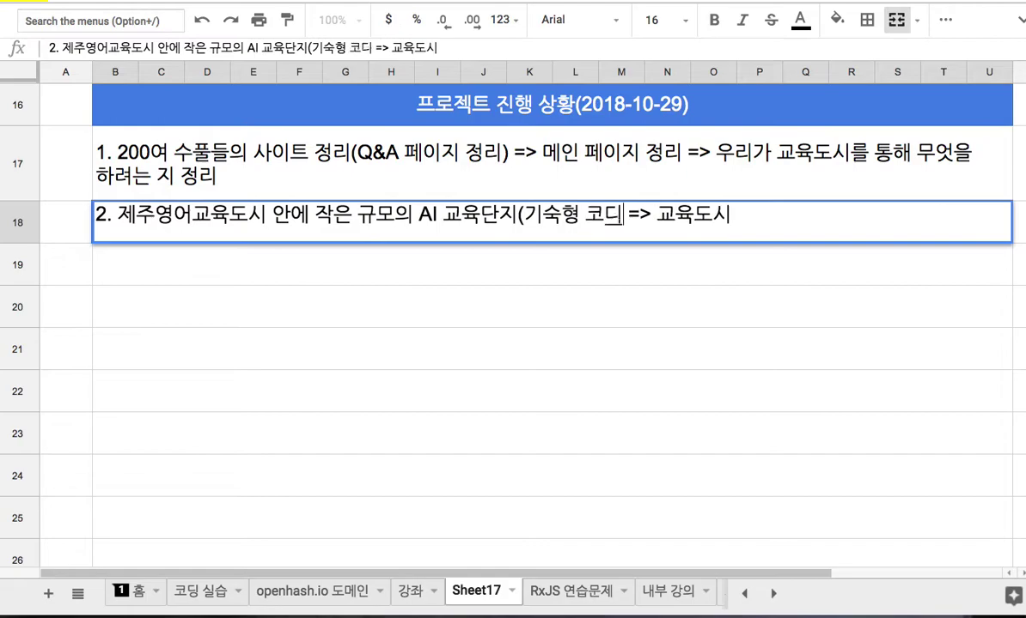
key("BackSpace")
key("BackSpace")
type("학교)")
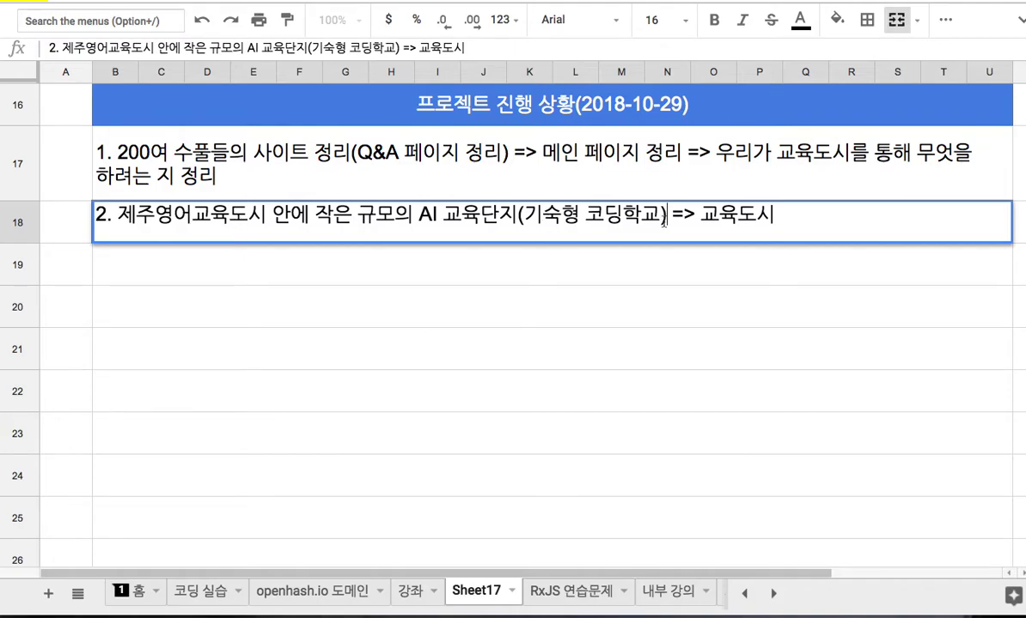
Append "=> 표준도시" to the end of item 2 in row 18
left_click(778, 215)
type("=> 표")
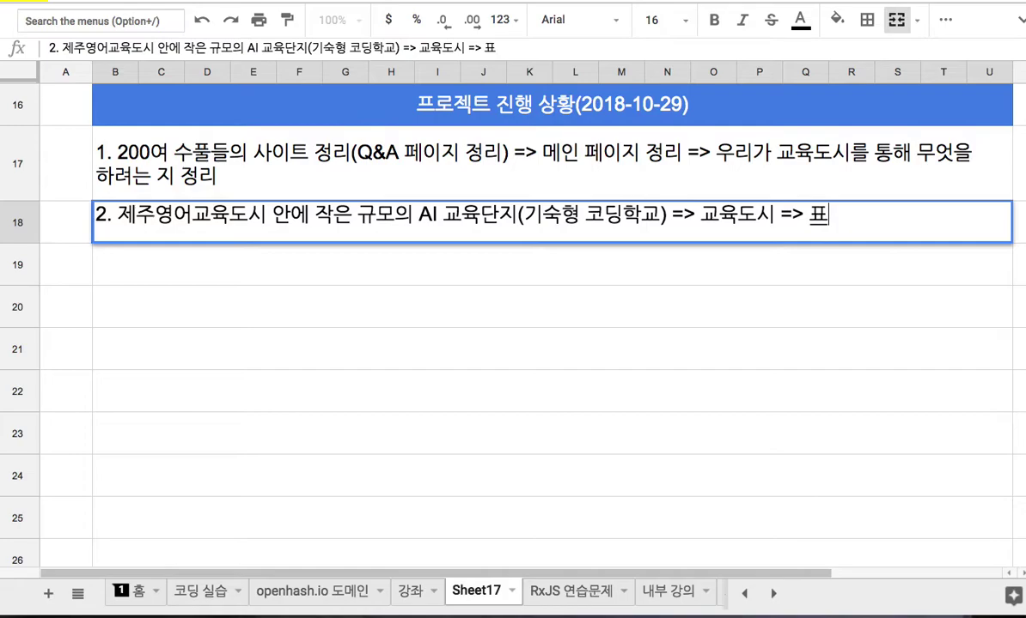
type("준ㄷ도시")
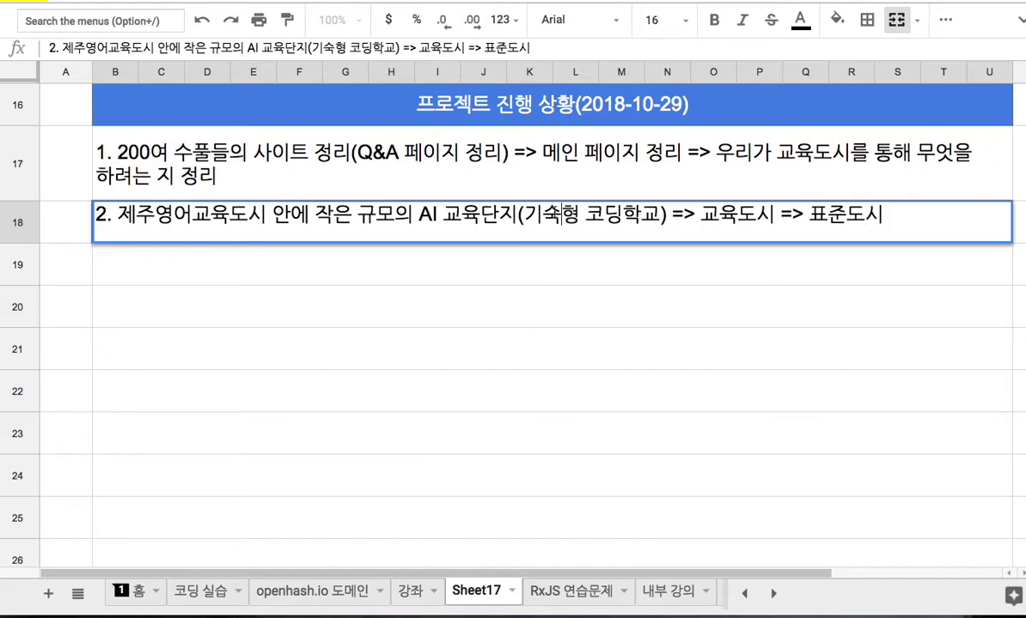
left_click_drag(524, 215, 656, 219)
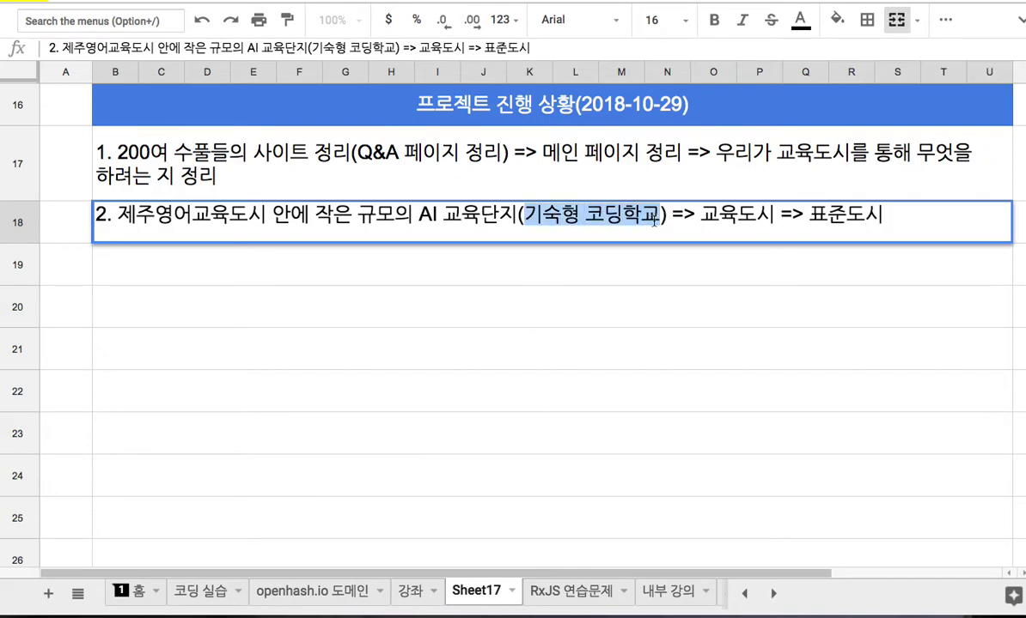
Write "3. 기숙형 코딩학교:" in the merged cell of row 19
left_click(587, 267)
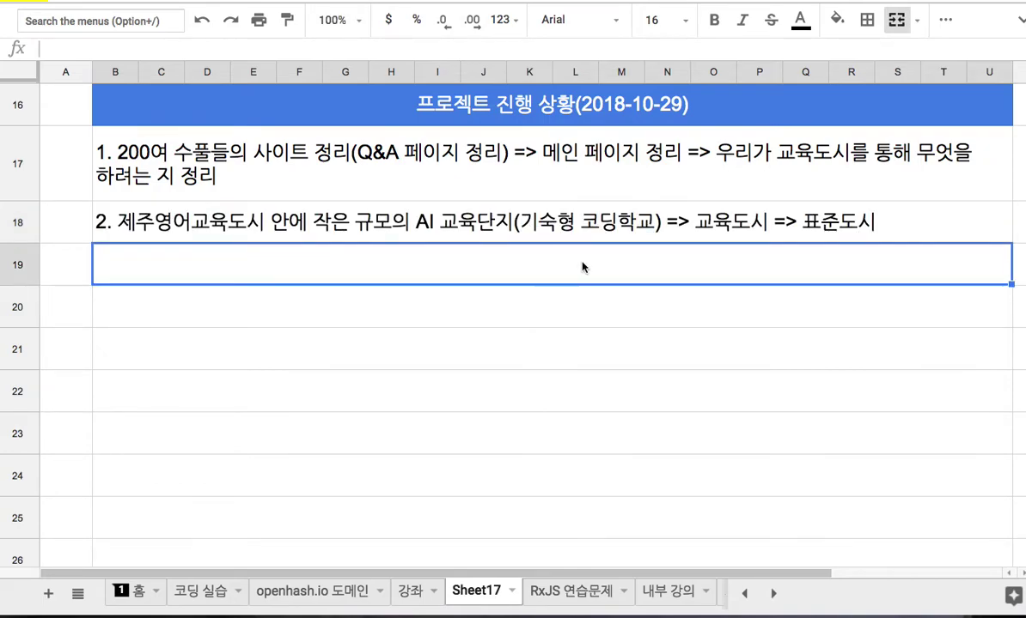
type("3. 기숙형 콛")
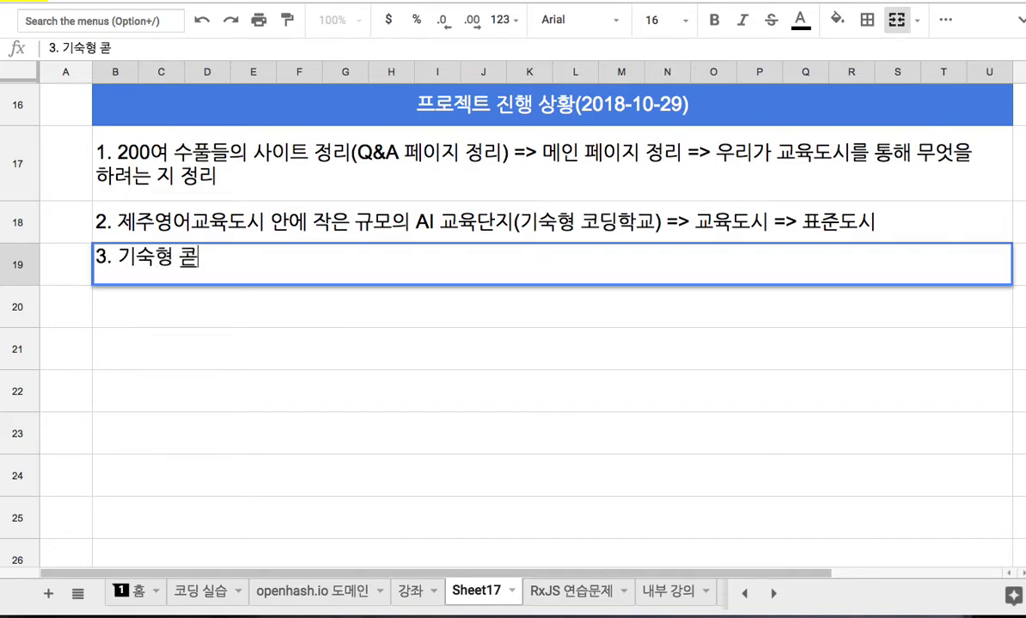
key("BackSpace")
type("코딩학교:")
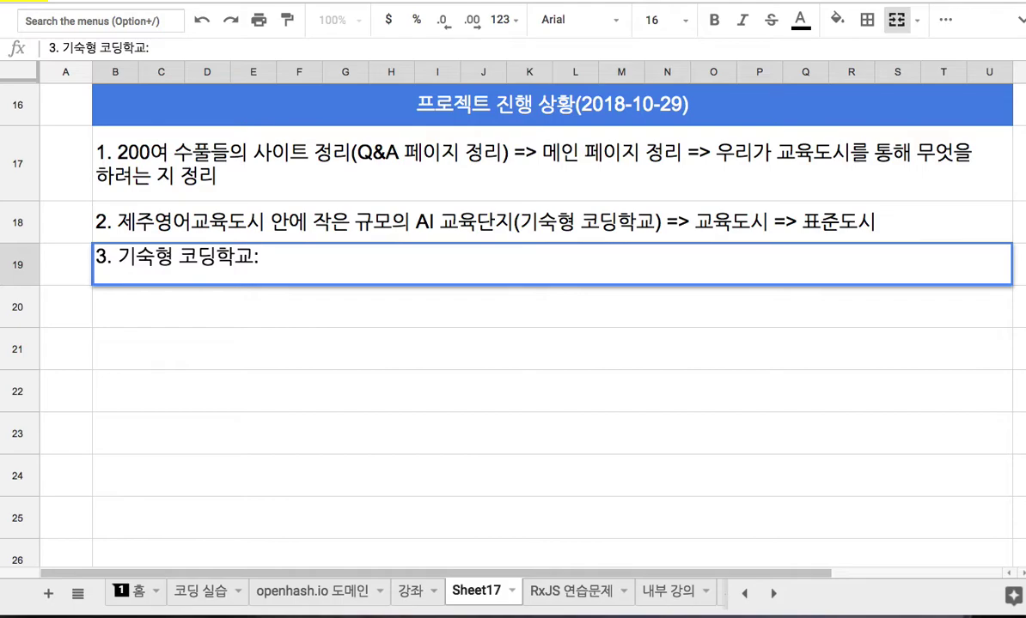
Insert "(기숙형 초중고등학교)" directly after "제주영어교육도시" in item 2 of row 18
double_click(268, 223)
left_click_drag(268, 222, 117, 215)
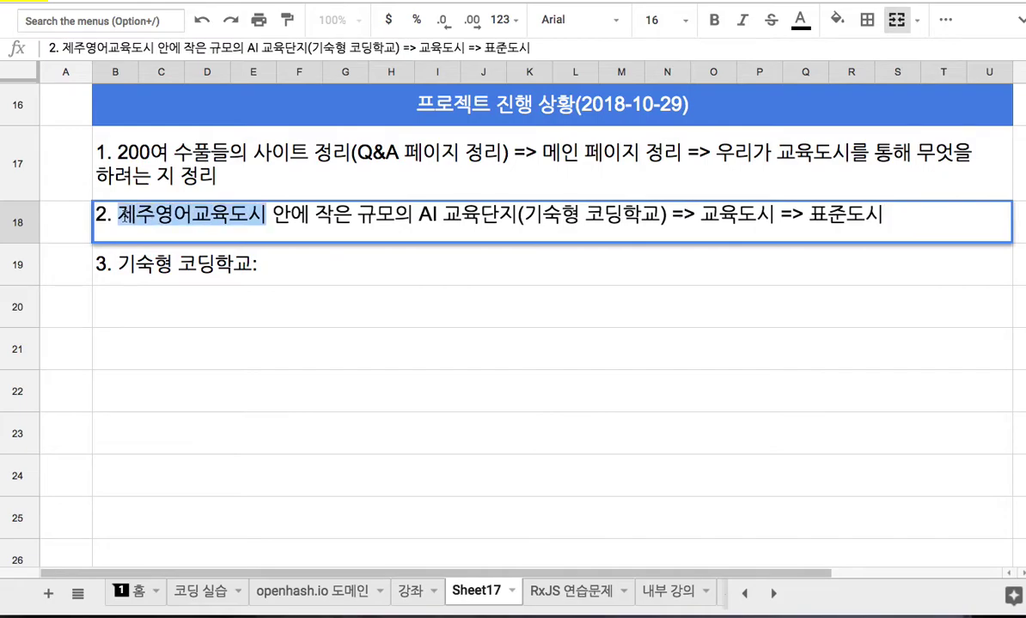
left_click(267, 215)
type("(기숙형 초중고등학교")
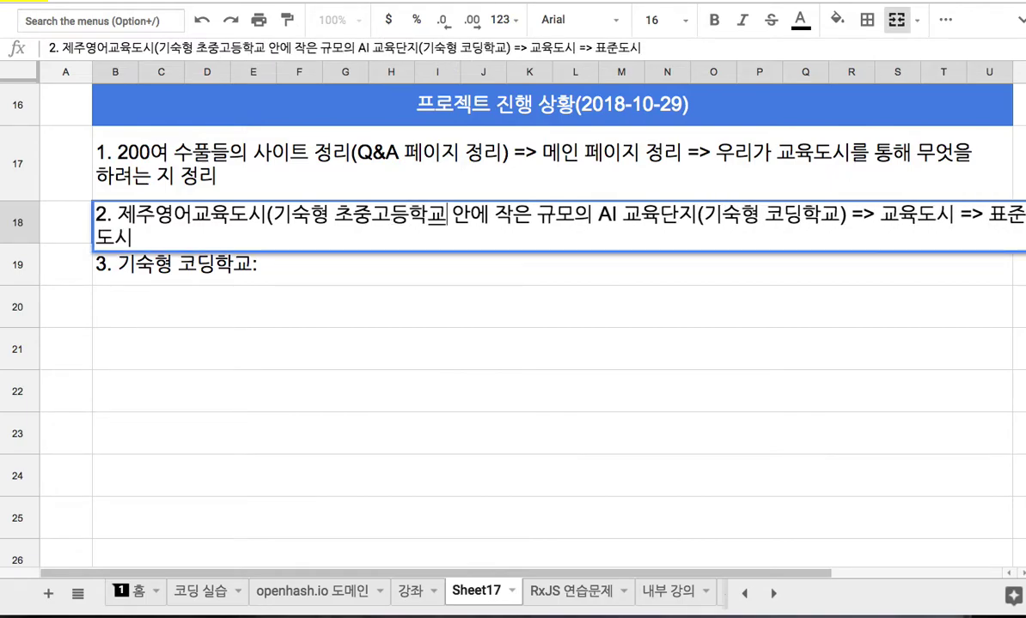
type(")")
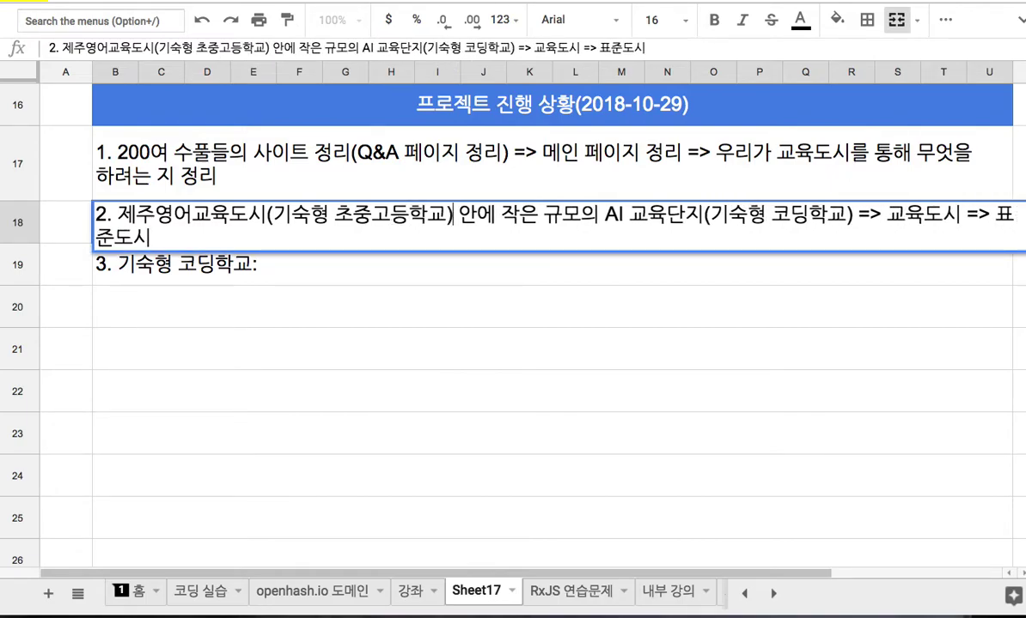
double_click(728, 216)
Extend item 3 in row 19 with "프로그래밍의 전문가" after the colon
left_click(295, 273)
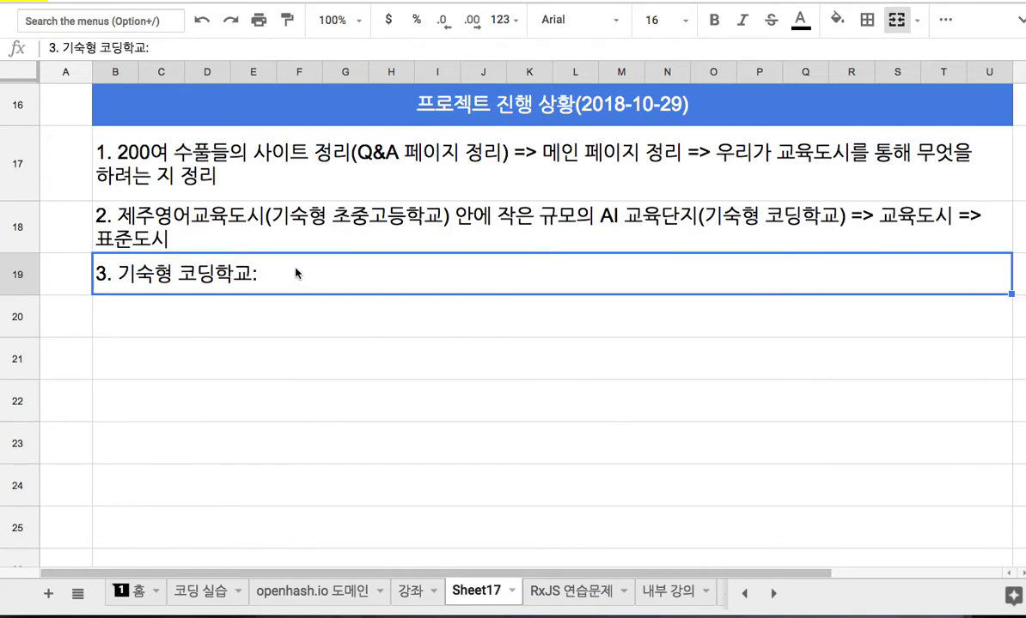
double_click(296, 277)
type("프로그래밍의 전ㅁ문가")
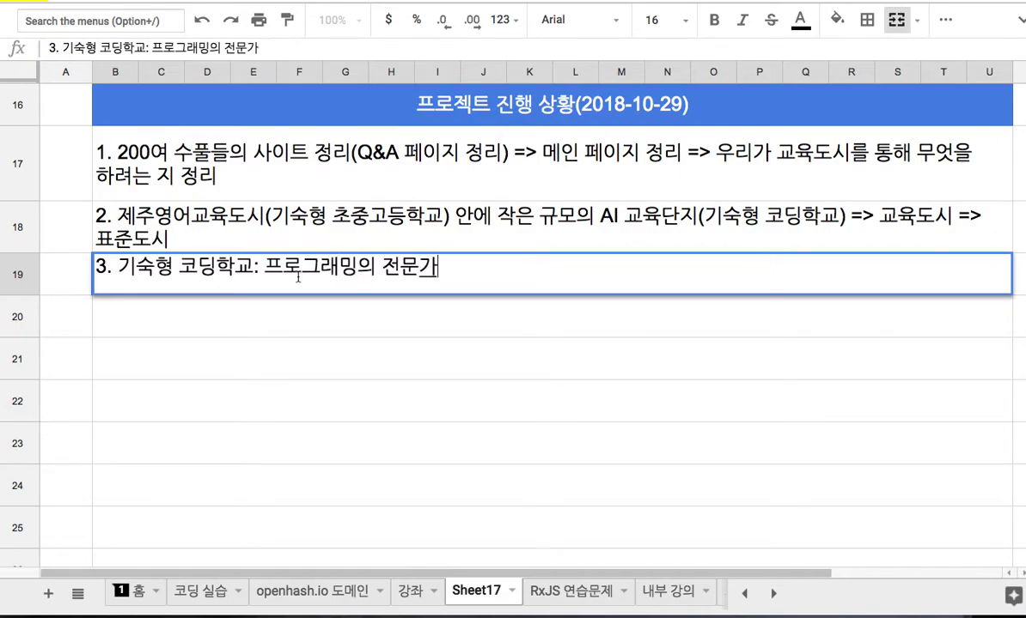
Insert "(영어권 오픈소스 개발자)" between "코딩학교" and the colon in item 3
left_click(254, 267)
type("(")
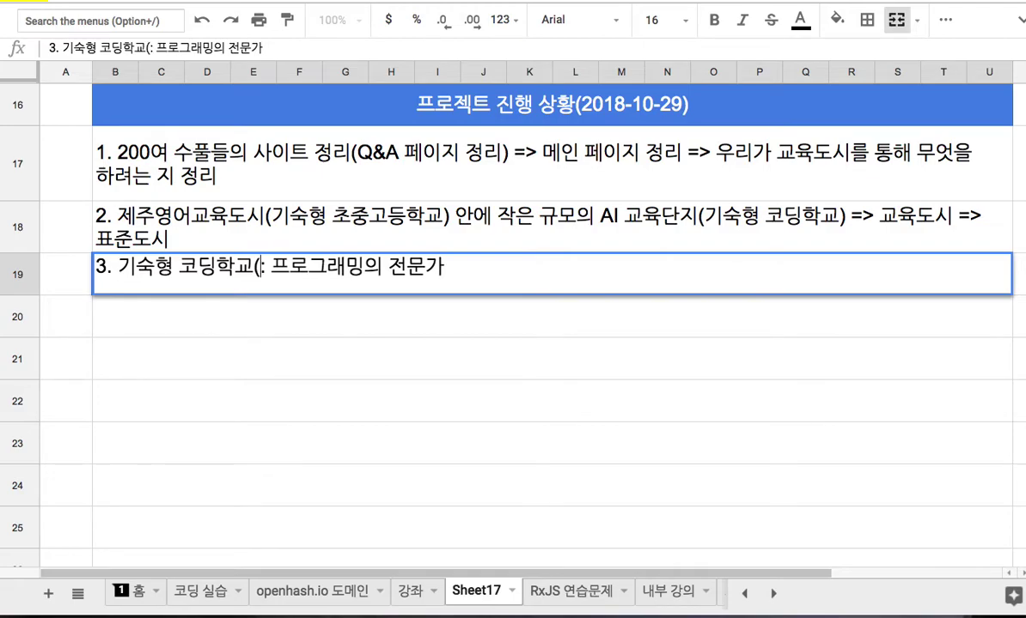
type("영어")
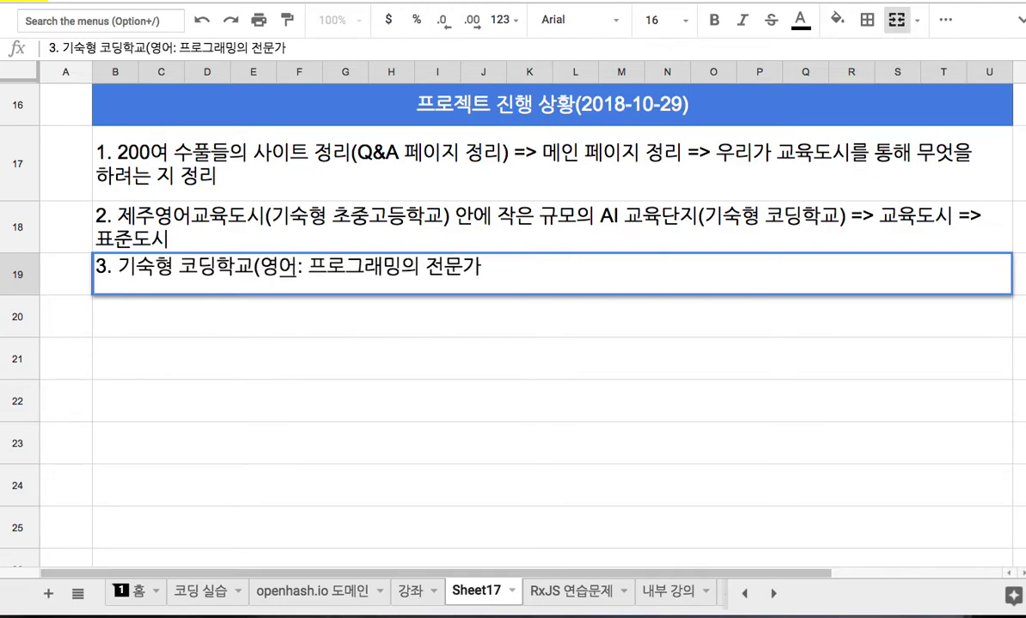
type("권 ")
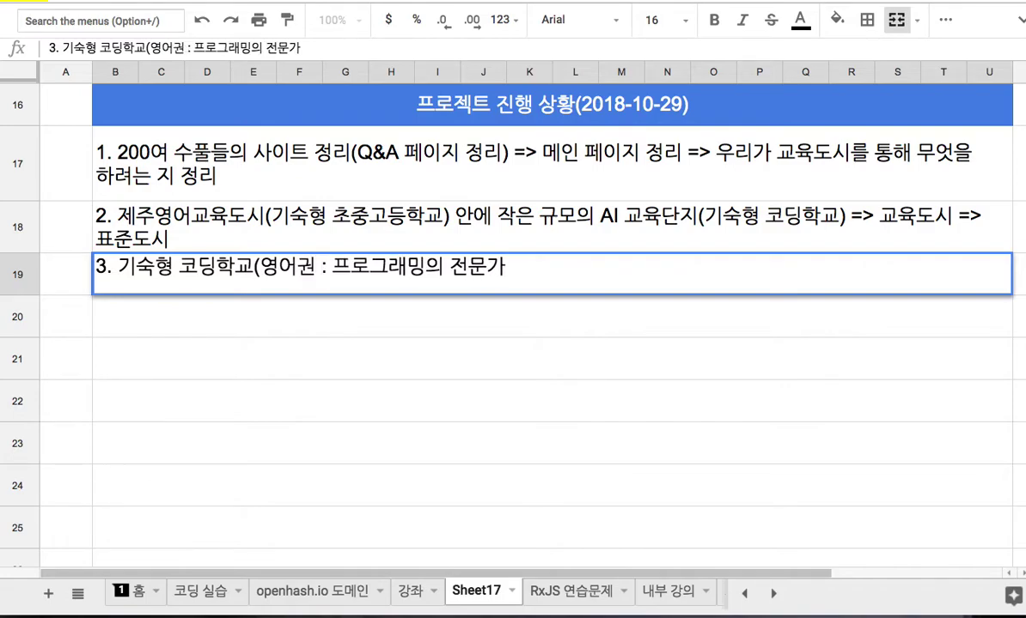
type("오픈소스")
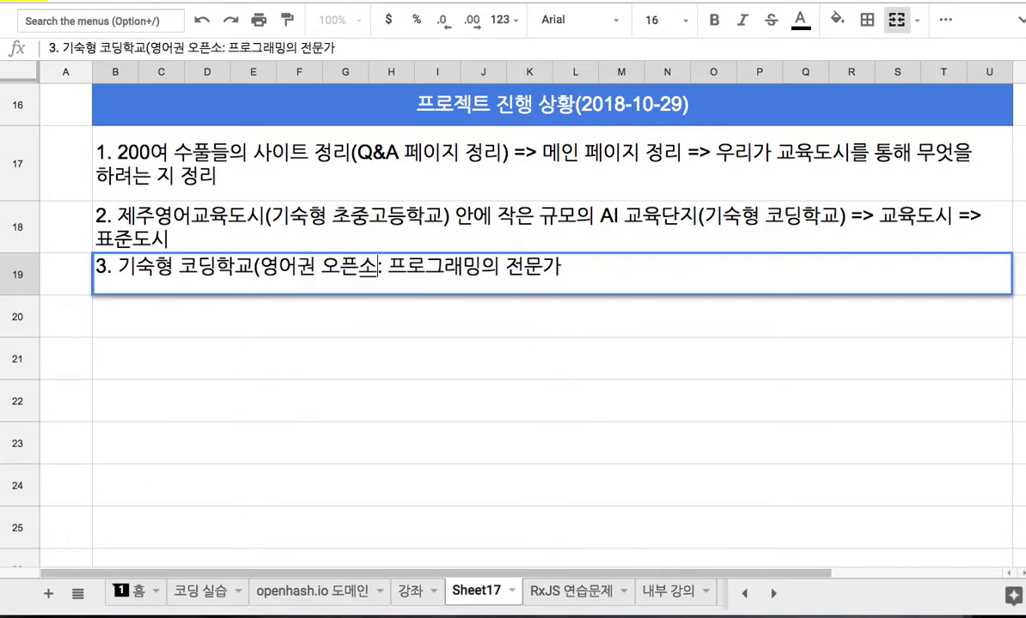
double_click(285, 266)
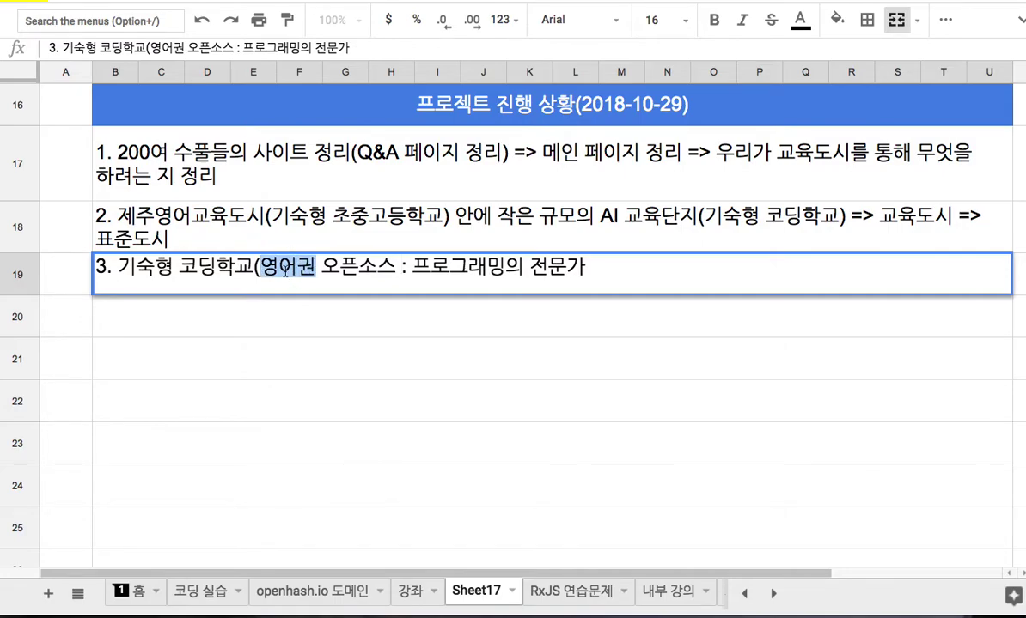
left_click(400, 266)
type("ㄱㅐ발ㅈ")
type("ㅏ")
type(")")
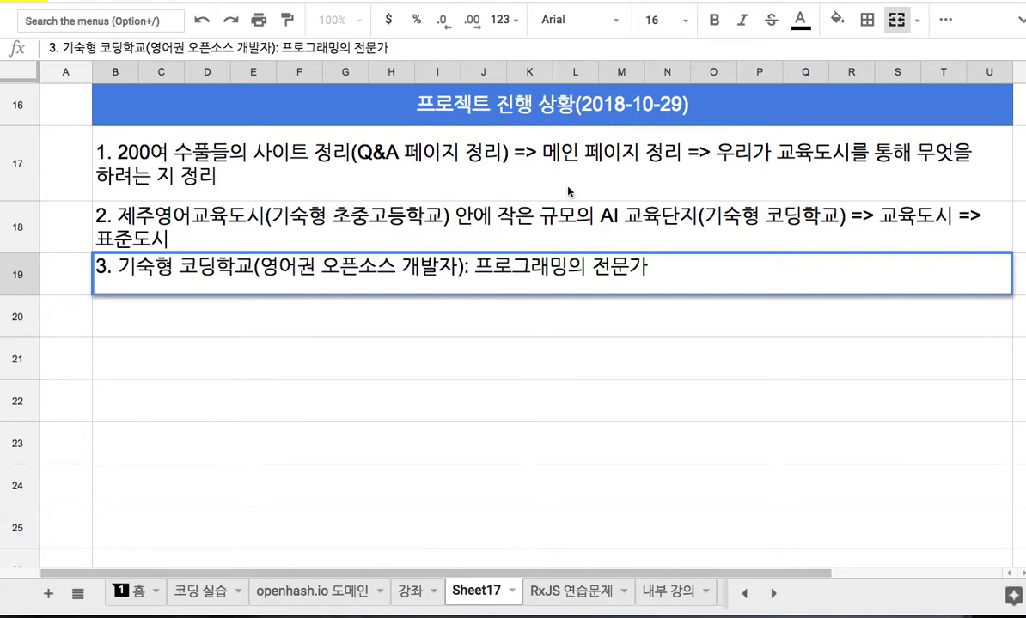
left_click_drag(253, 268, 135, 267)
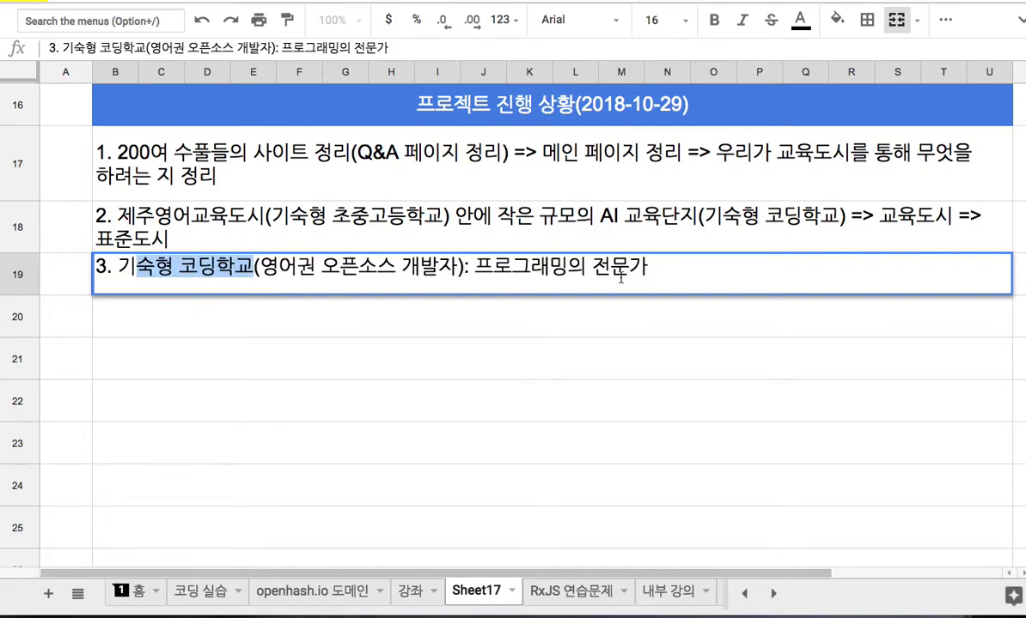
Append ", AI 전문, 기타 전문" to the end of item 3 in row 19
left_click(657, 270)
type(", AI")
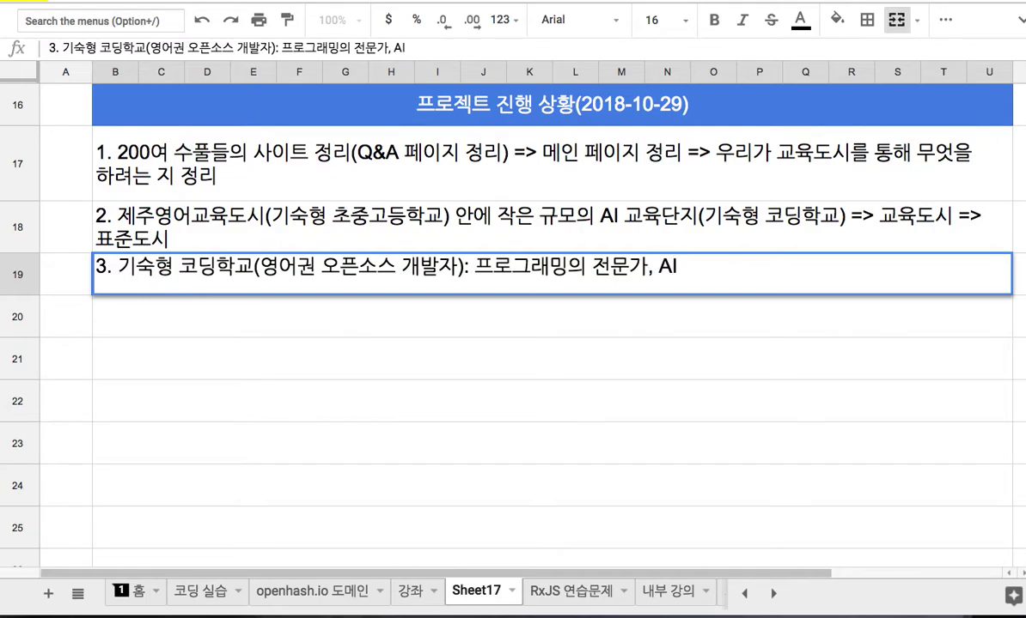
type(" 전문")
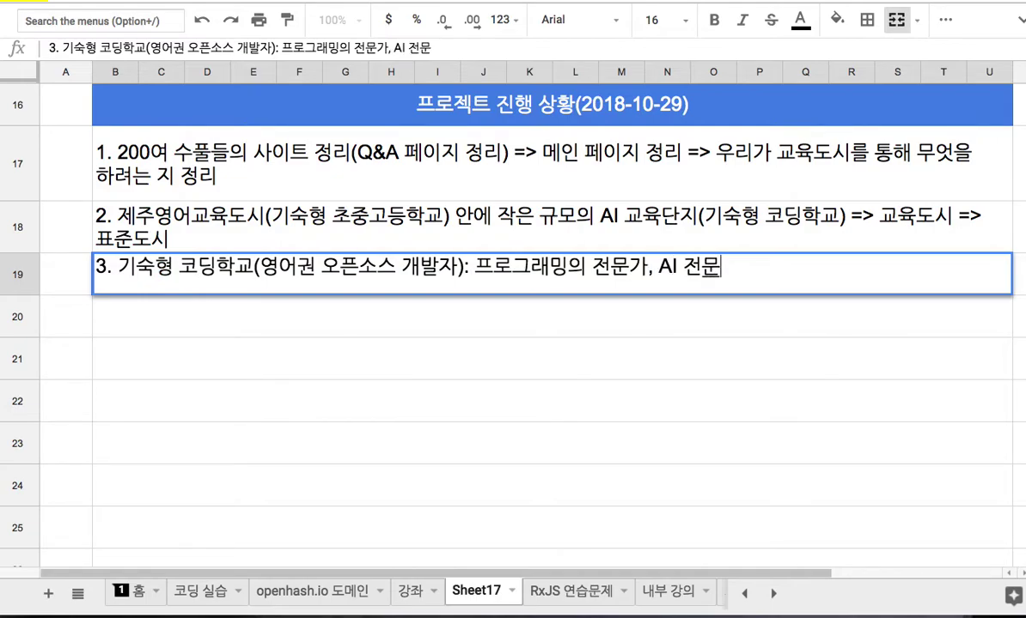
type(", 기타 전문")
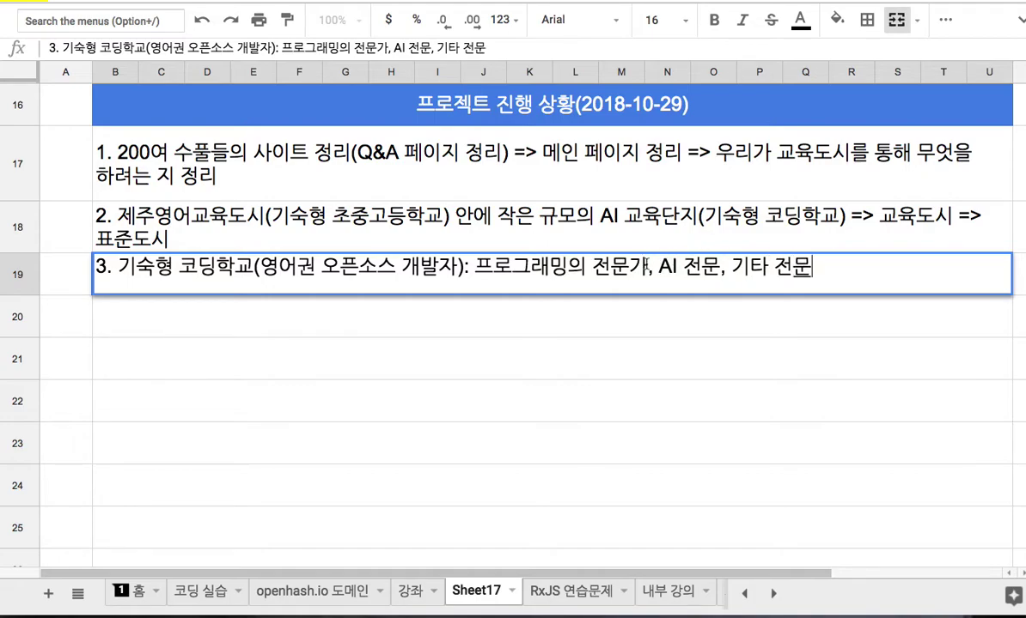
left_click_drag(475, 267, 703, 268)
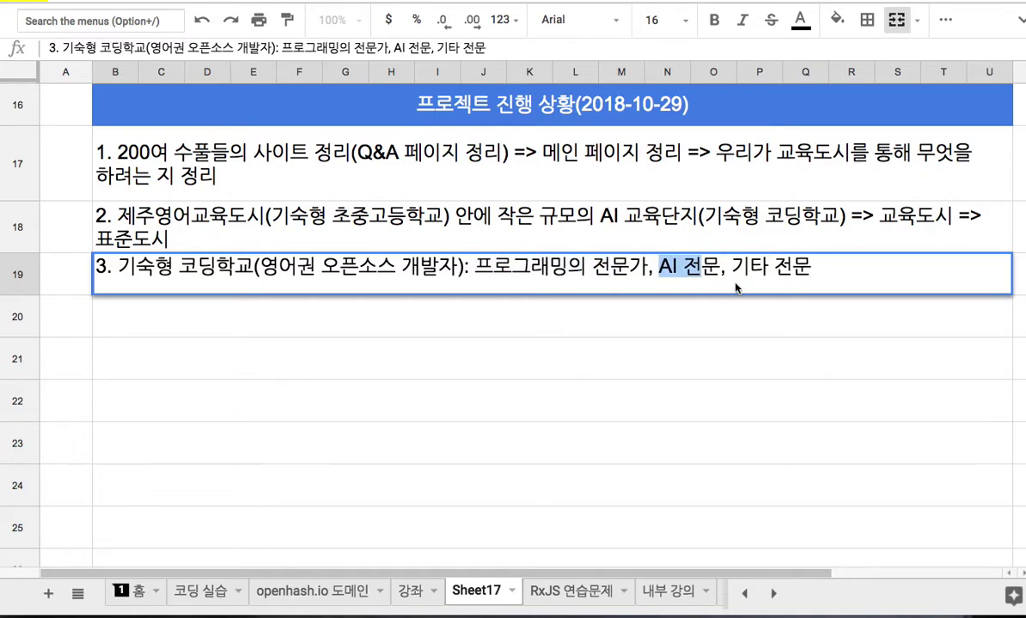
Insert "종목" between "기타" and "전문" in item 3, and "리눅스, DB, 네트워킹" before "기타"
left_click(773, 268)
type("종목")
left_click(733, 268)
type("ㄹ리눅스, ")
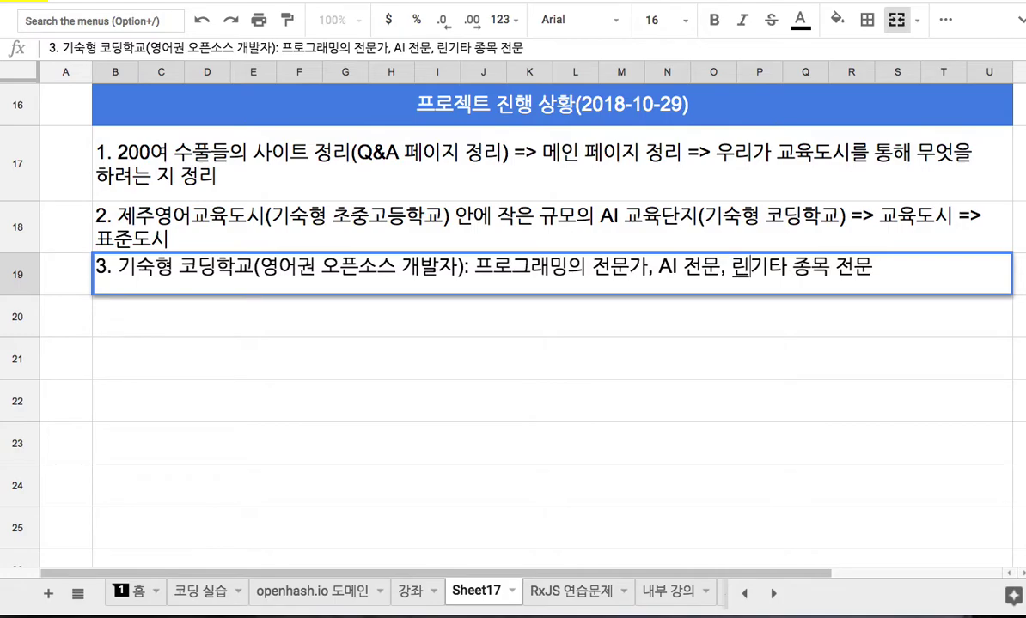
type("DB, ")
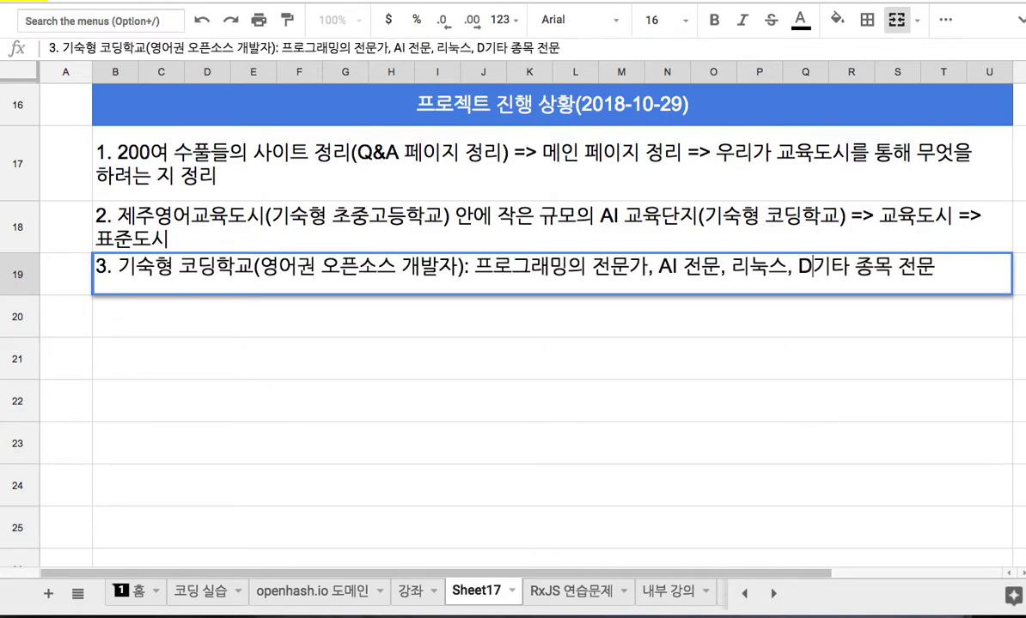
type("네트워킹")
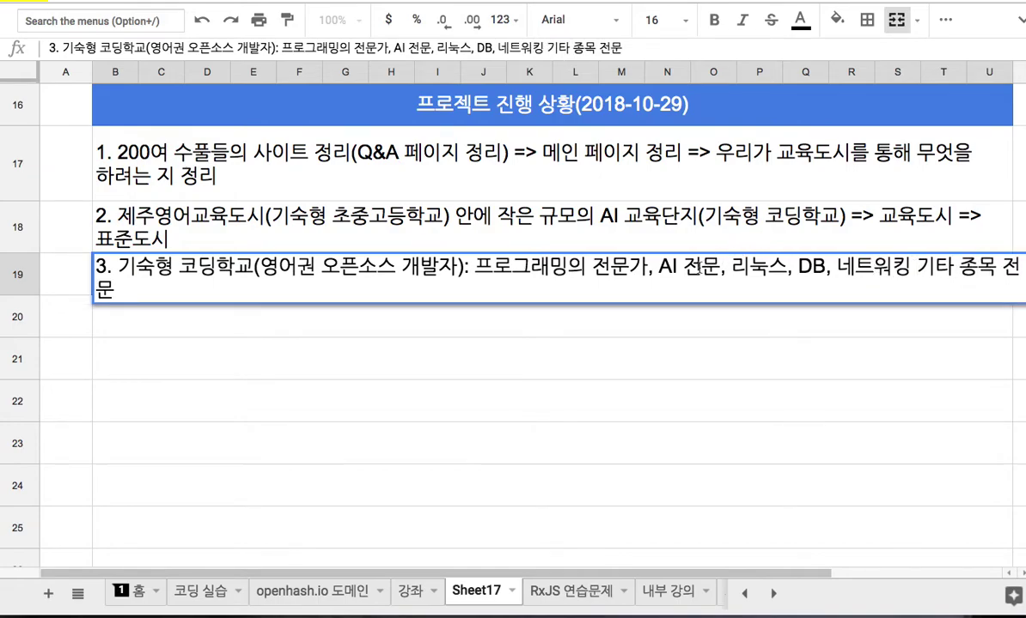
left_click_drag(474, 266, 487, 289)
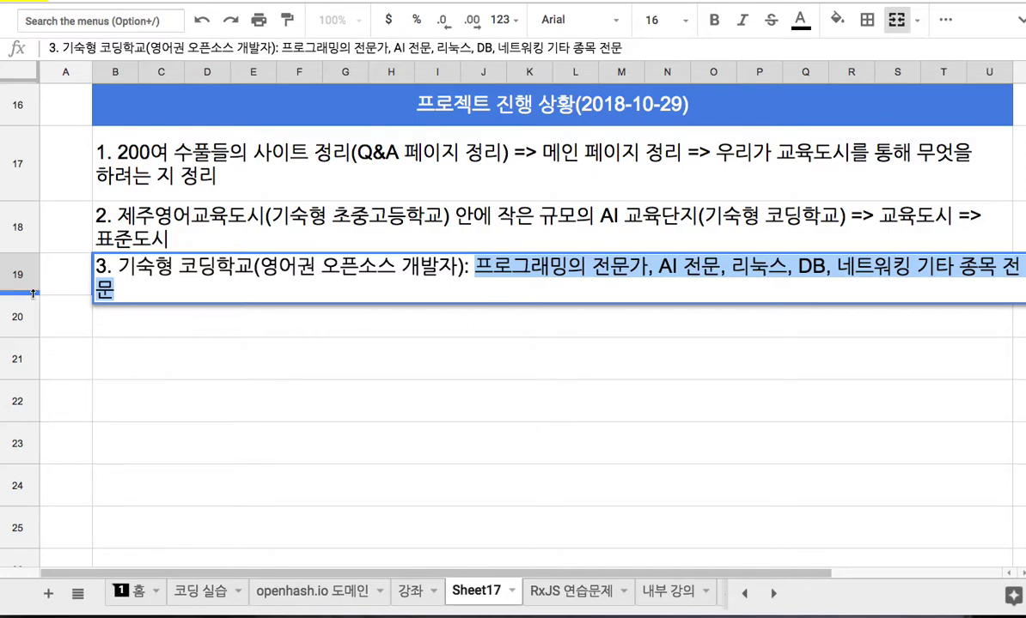
Append "+ 팀 주피터의 멤버(한국어)" to the end of item 3 in row 19
left_click(204, 335)
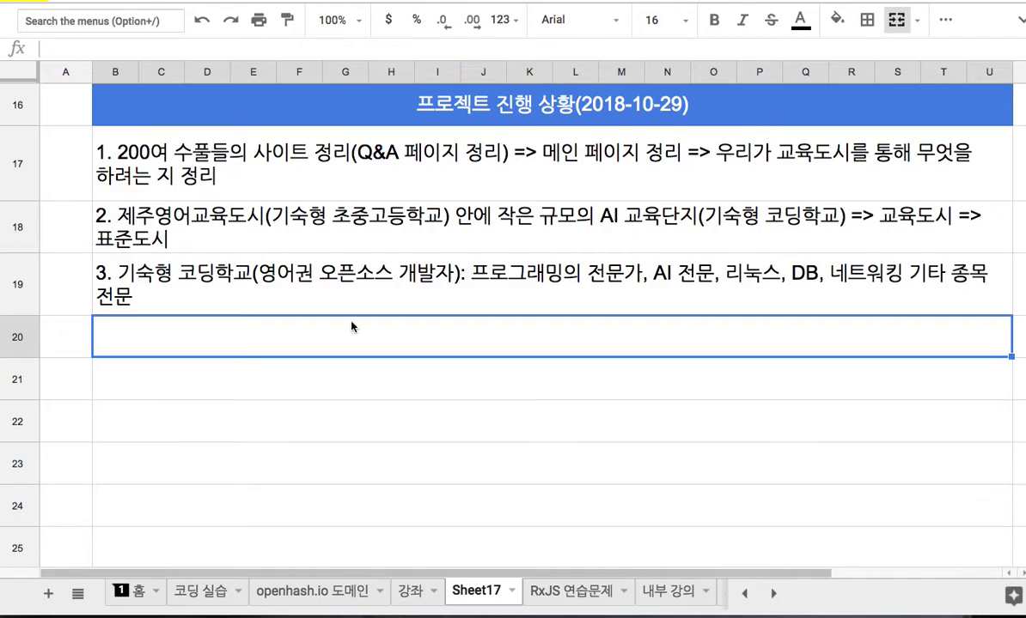
left_click(389, 310)
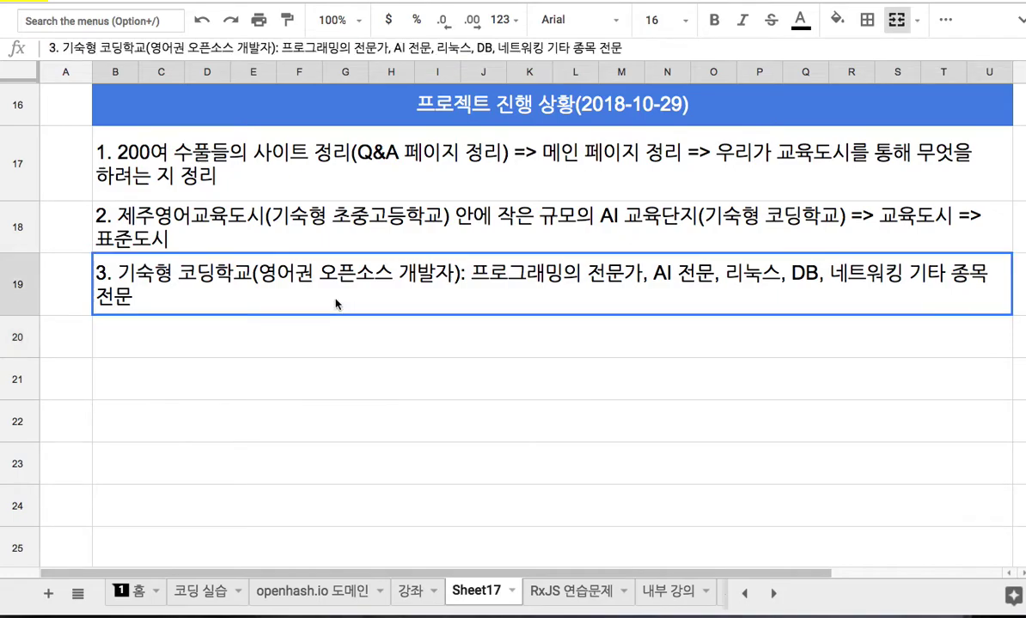
key("Return")
type("+ 팀 주피터")
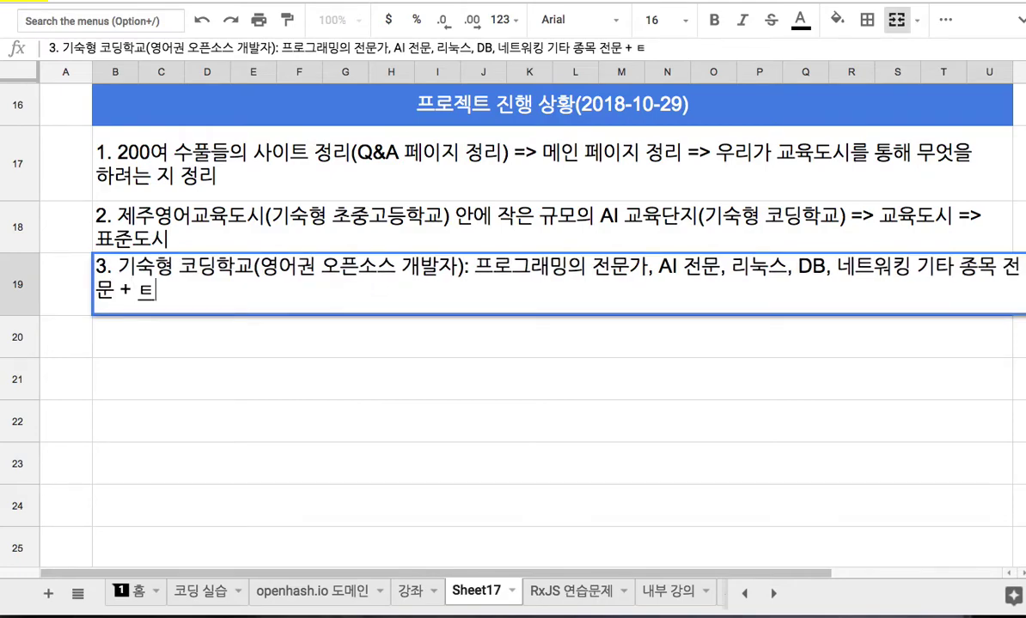
type("의 ")
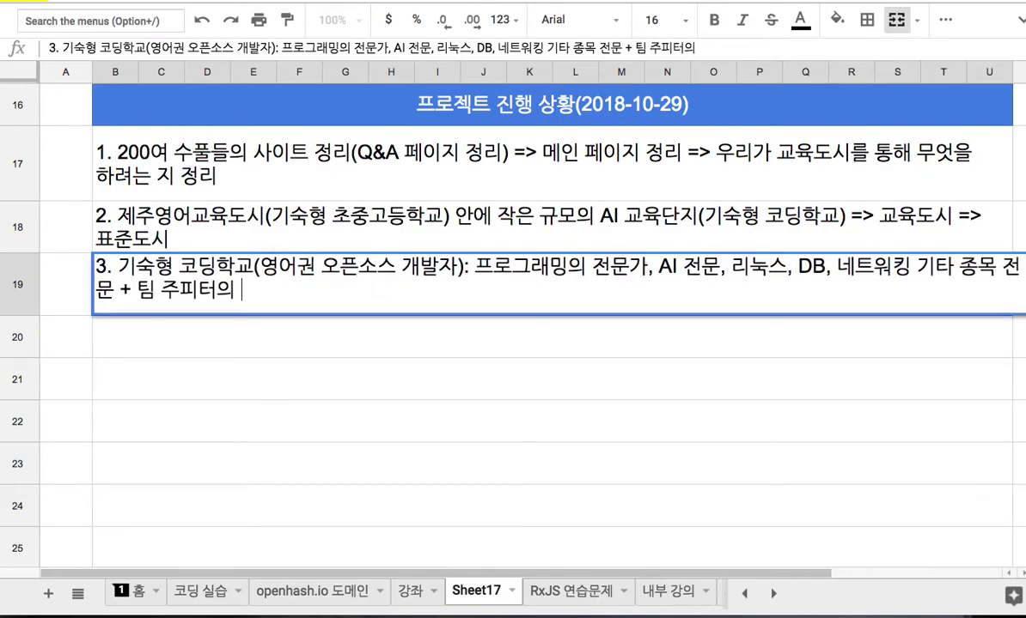
type("멤버")
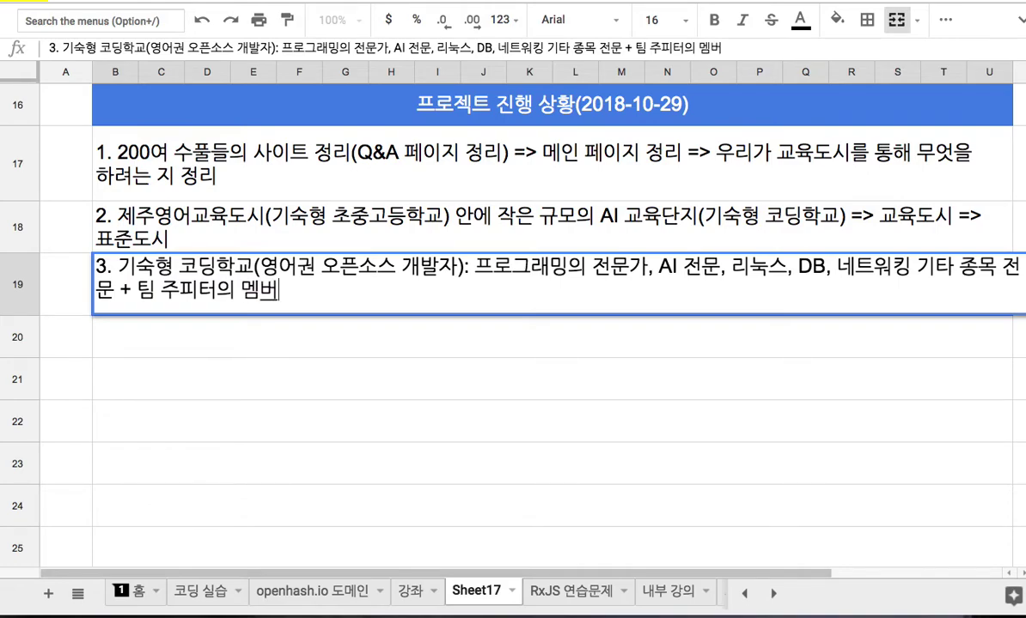
type("(.")
key("BackSpace")
type("한국어")
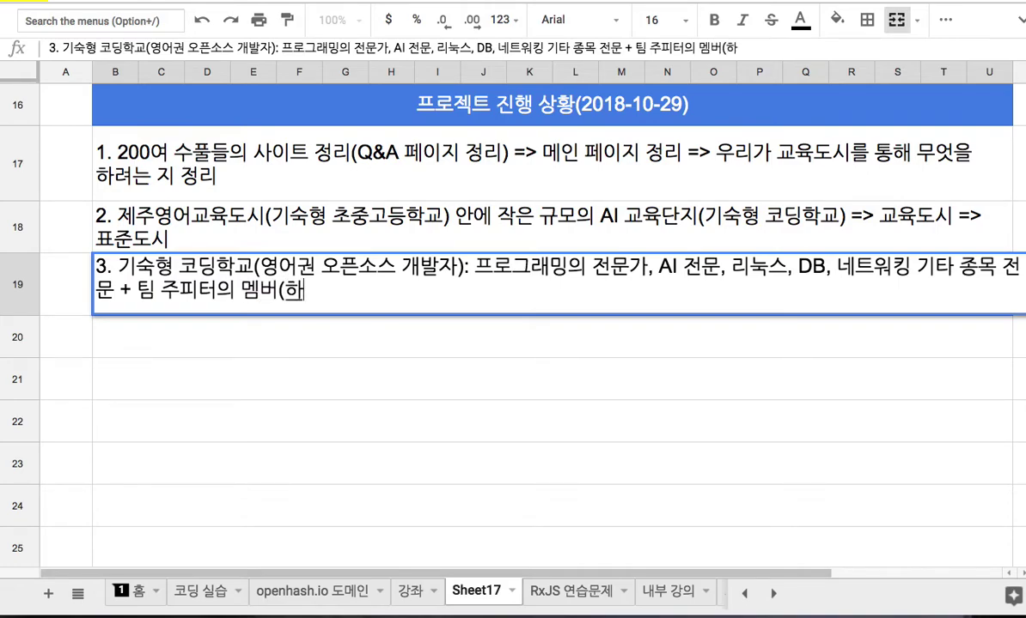
type(")")
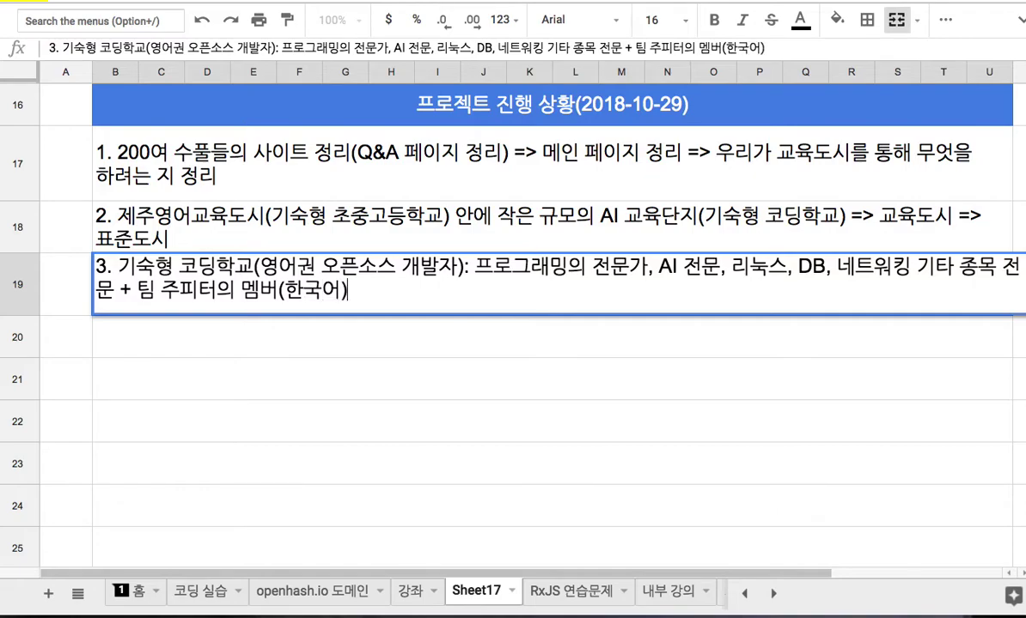
Try to highlight the specialist list in item 3 with a blue fill, and undo the fill
left_click(114, 290, "shift")
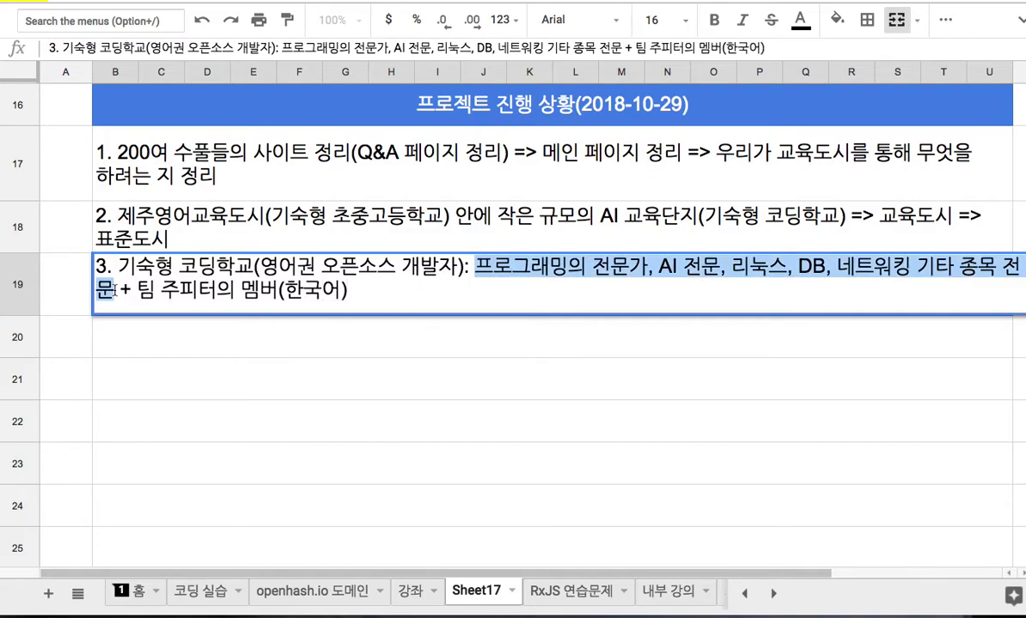
left_click(800, 19)
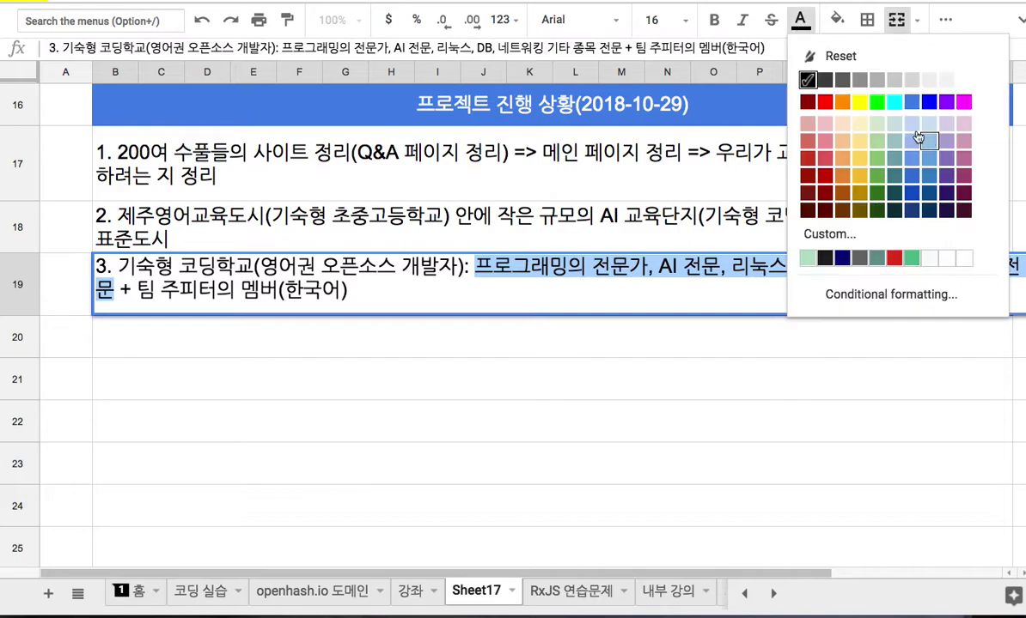
left_click(836, 20)
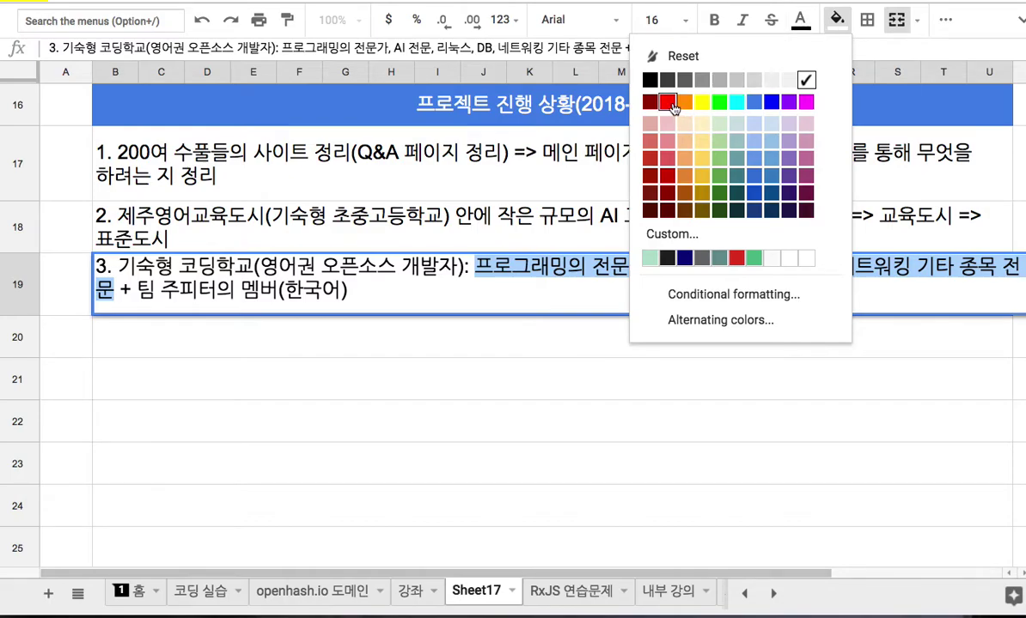
left_click(754, 104)
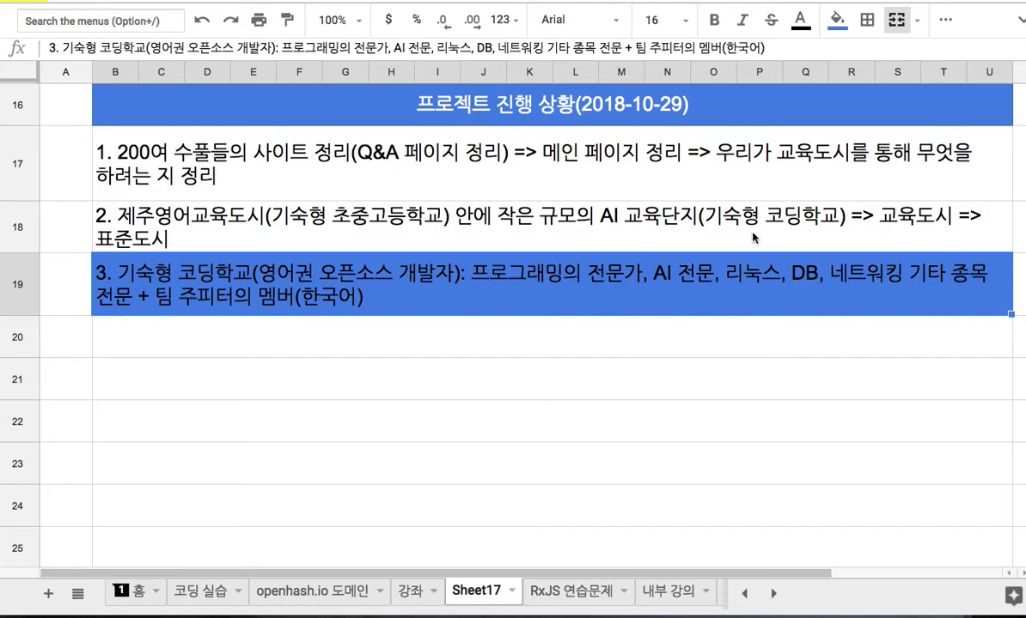
key("ctrl+z")
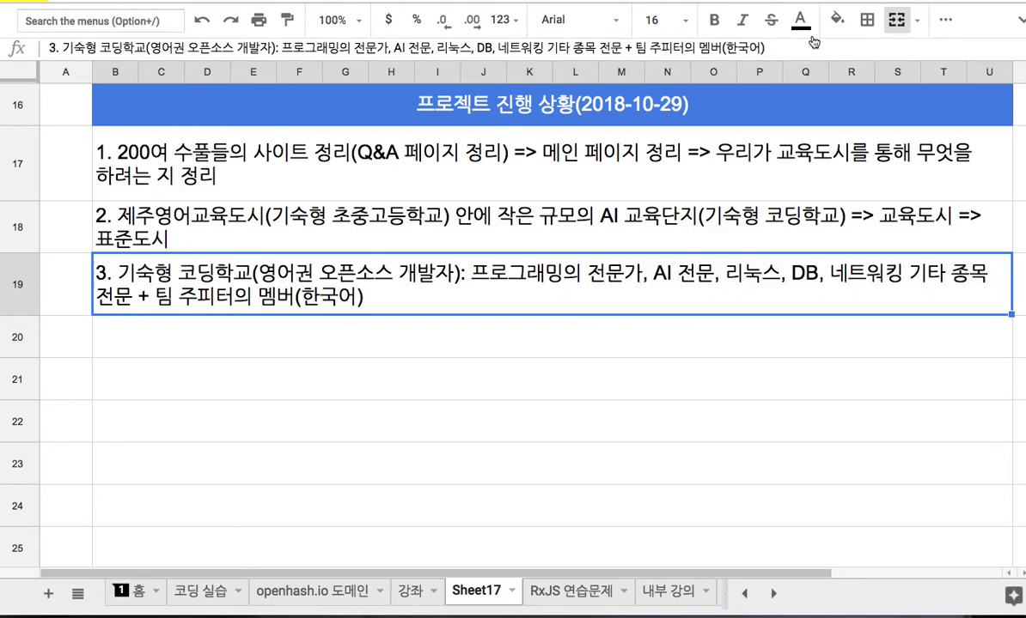
left_click(800, 19)
left_click(758, 170)
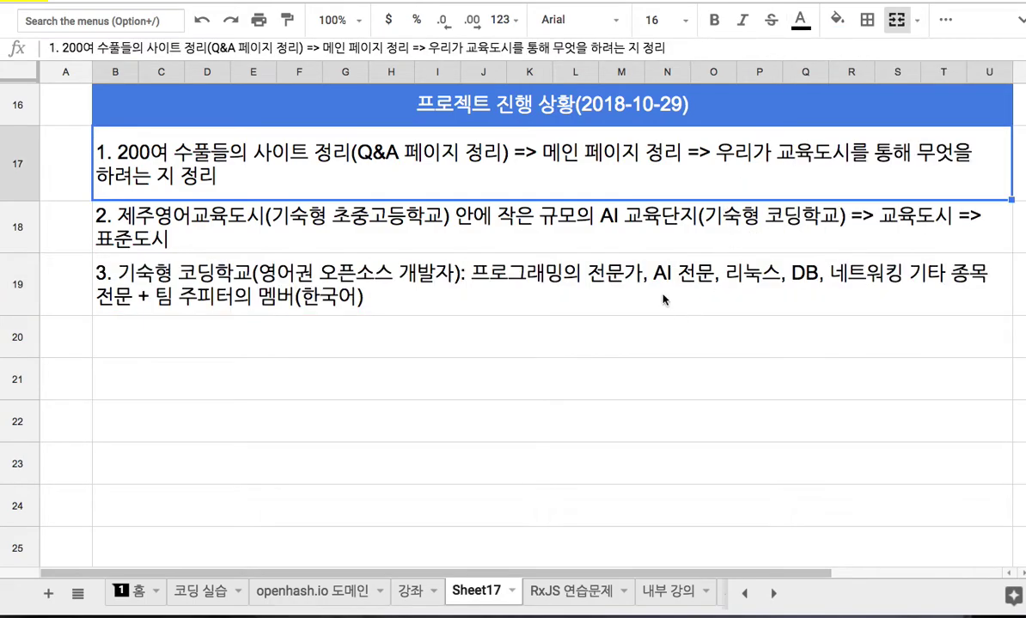
Review item 3 by selecting "팀 주피터의 멤버(한국어)", the specialist list and "기숙형 코딩학교" in turn
left_click(206, 283)
double_click(213, 296)
left_click_drag(137, 290, 352, 296)
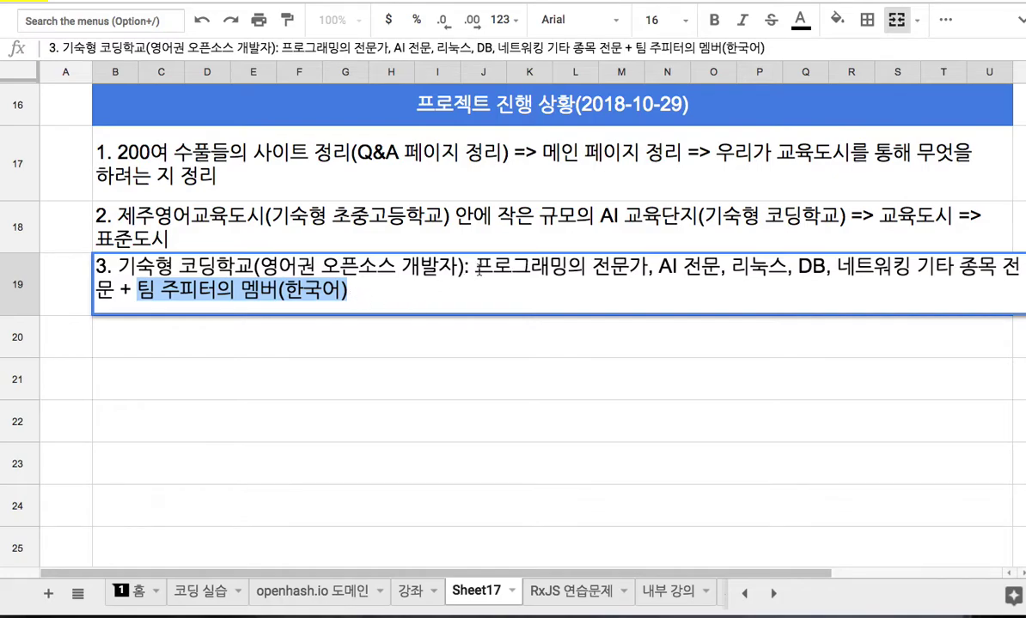
left_click_drag(475, 268, 119, 296)
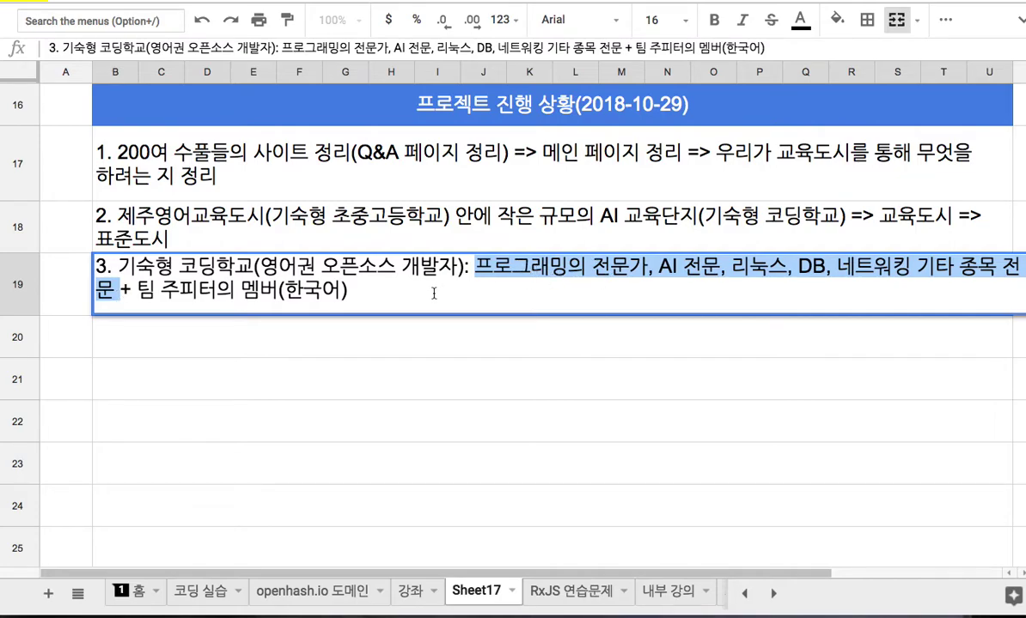
left_click_drag(253, 268, 120, 268)
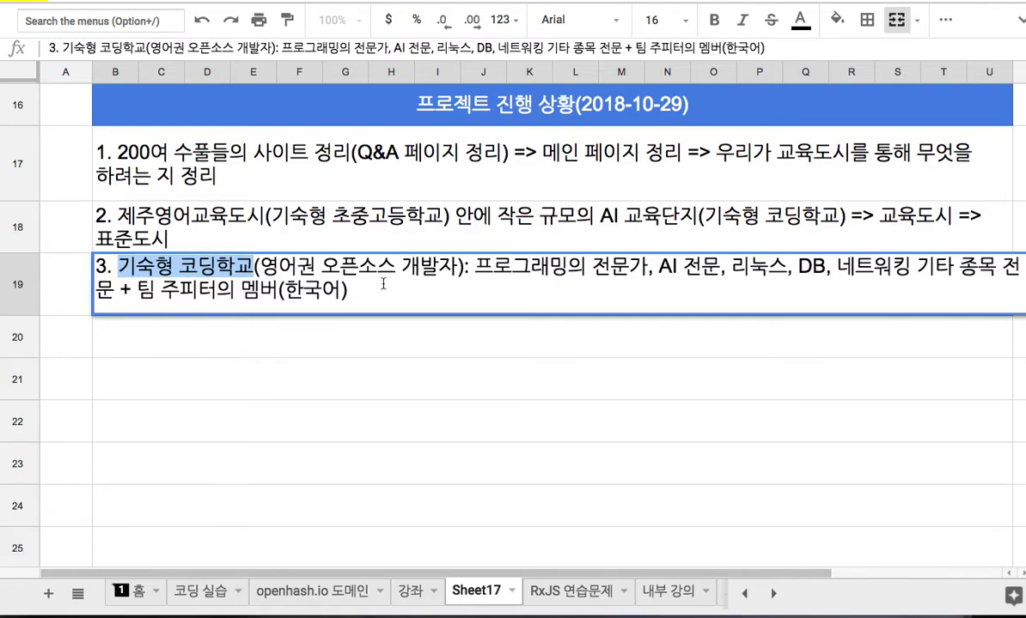
Start item 4 in row 20 with "4.", checking the text after the colon in item 3
left_click(307, 345)
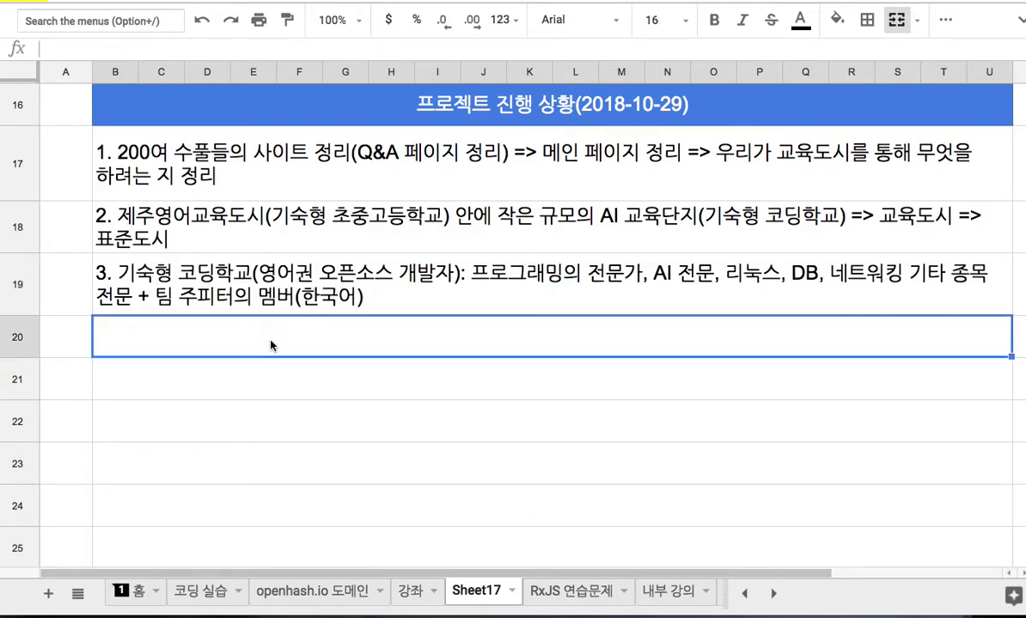
type("4.")
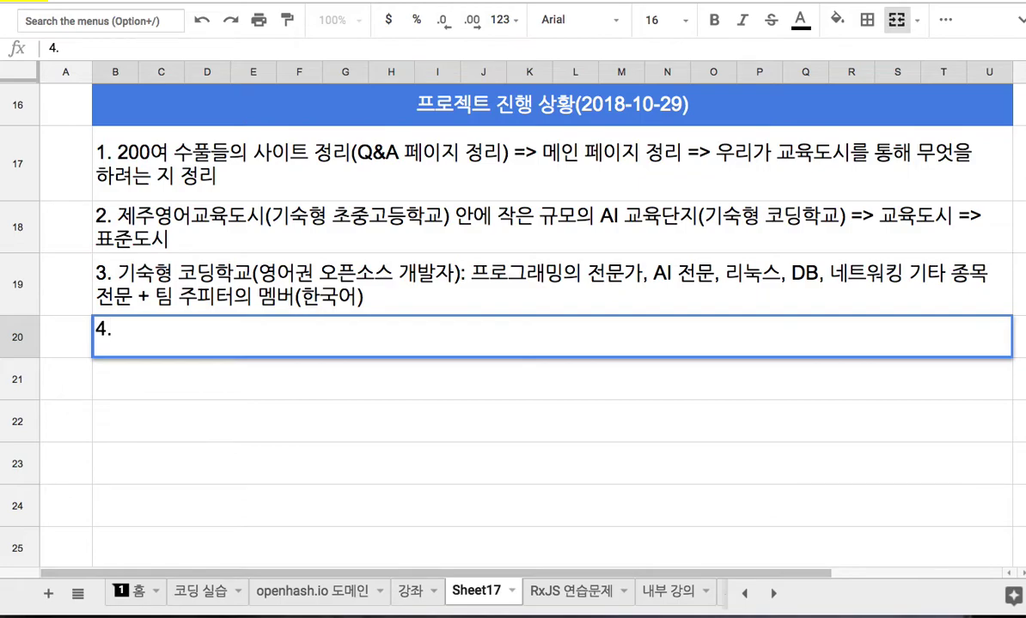
left_click(460, 271)
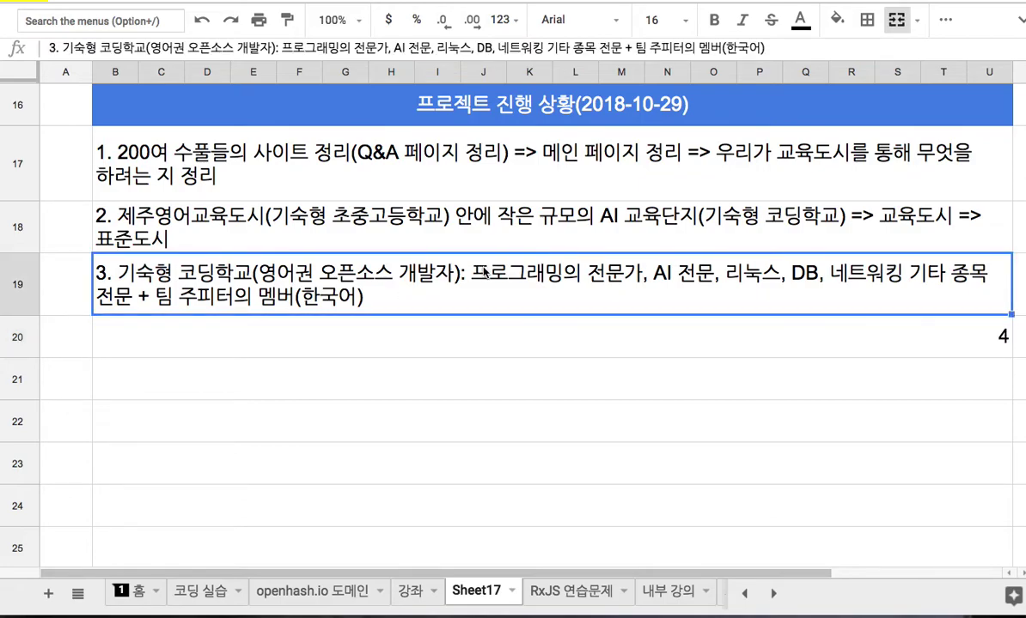
double_click(459, 271)
left_click(477, 281, "shift")
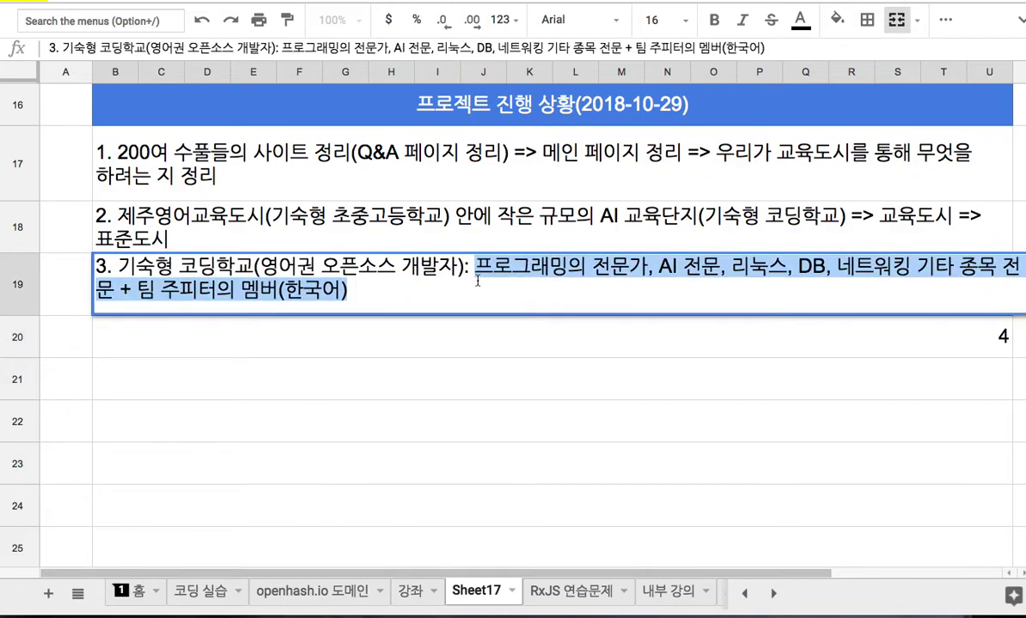
left_click(471, 331)
key("Return")
type(".")
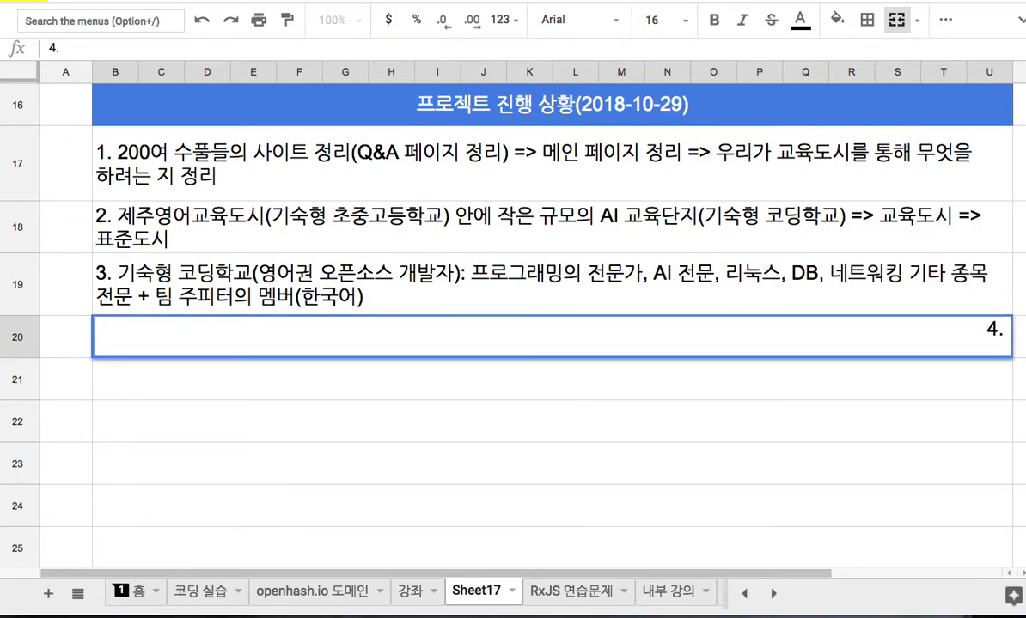
Examine the course map on the 홈 sheet, from the elementary levels through the university and graduate levels
left_click(136, 602)
scroll(405, 429, "up", 12)
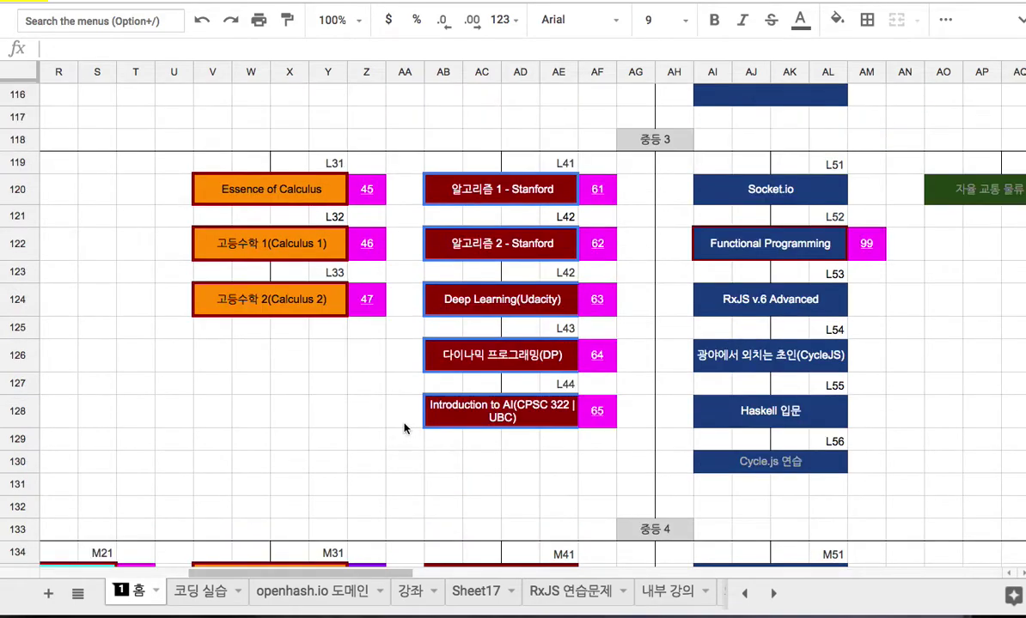
scroll(405, 429, "up", 6)
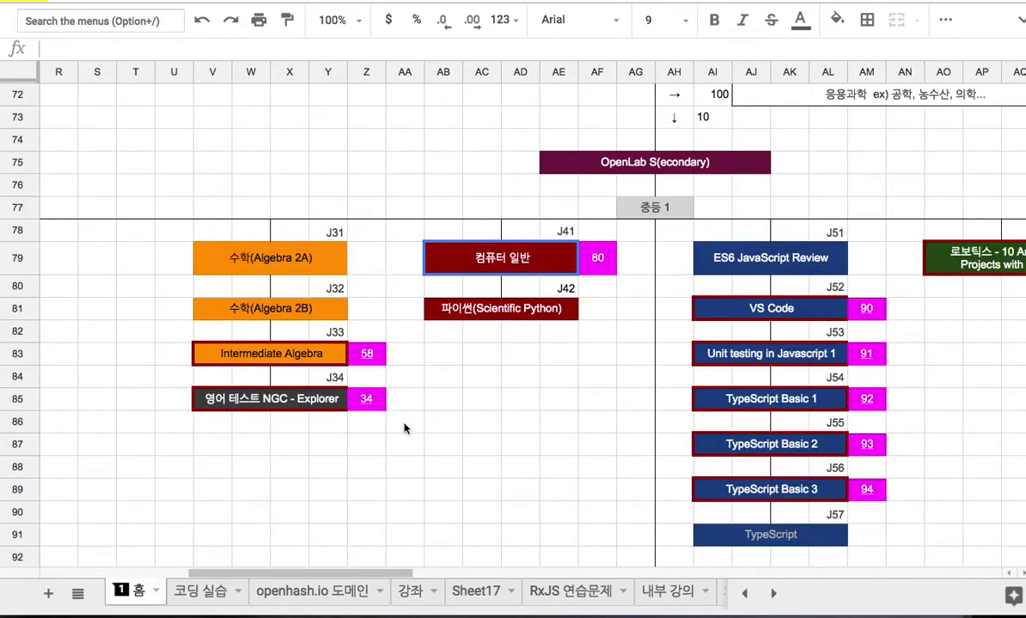
scroll(405, 429, "up", 10)
scroll(405, 429, "up", 3)
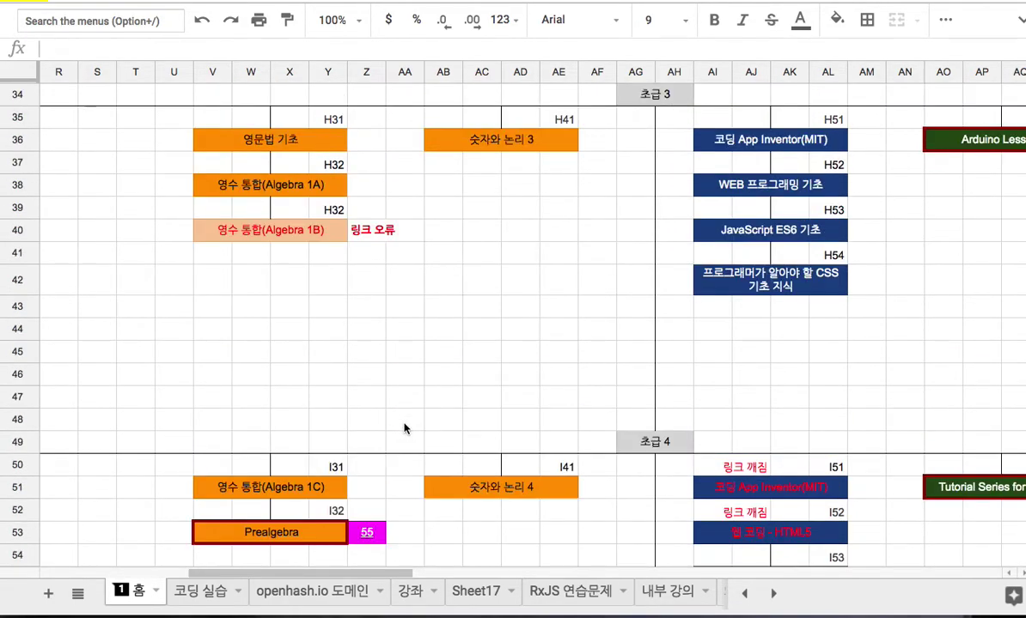
scroll(405, 428, "up", 2)
scroll(405, 428, "down", 20)
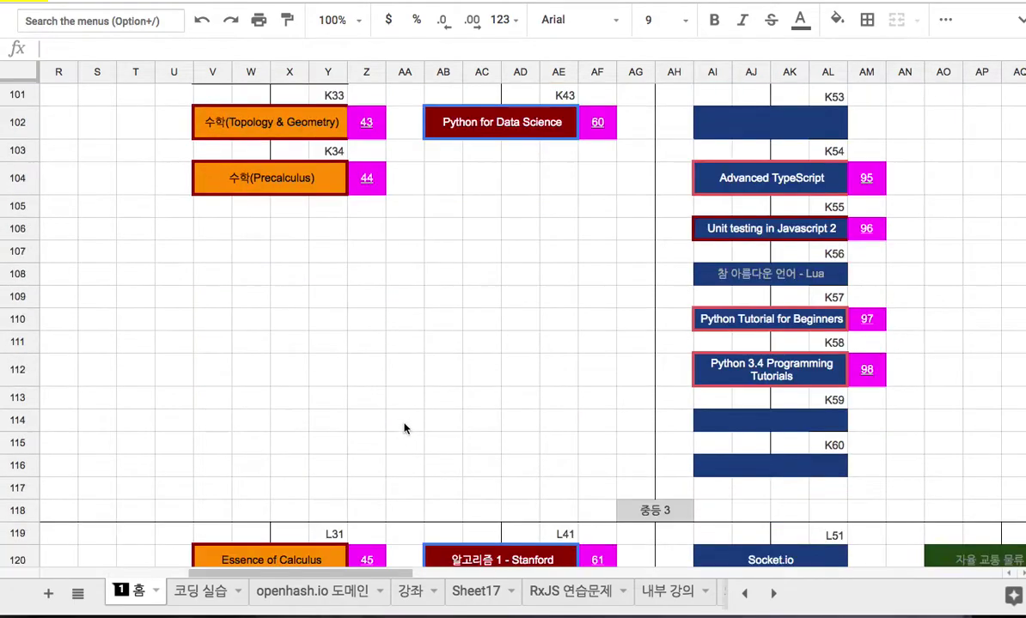
scroll(405, 428, "down", 14)
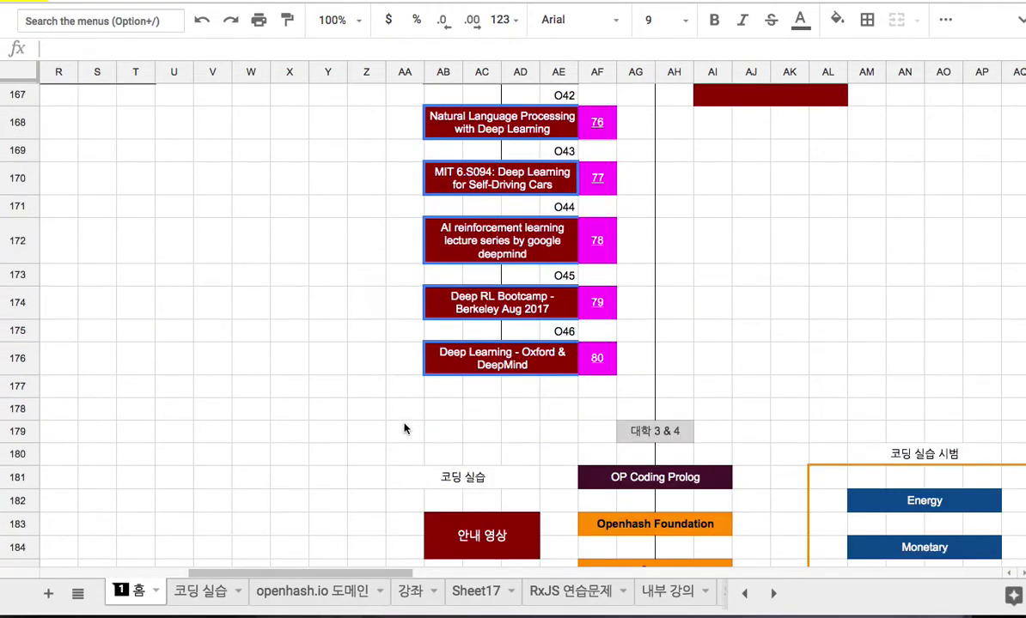
scroll(404, 429, "down", 3)
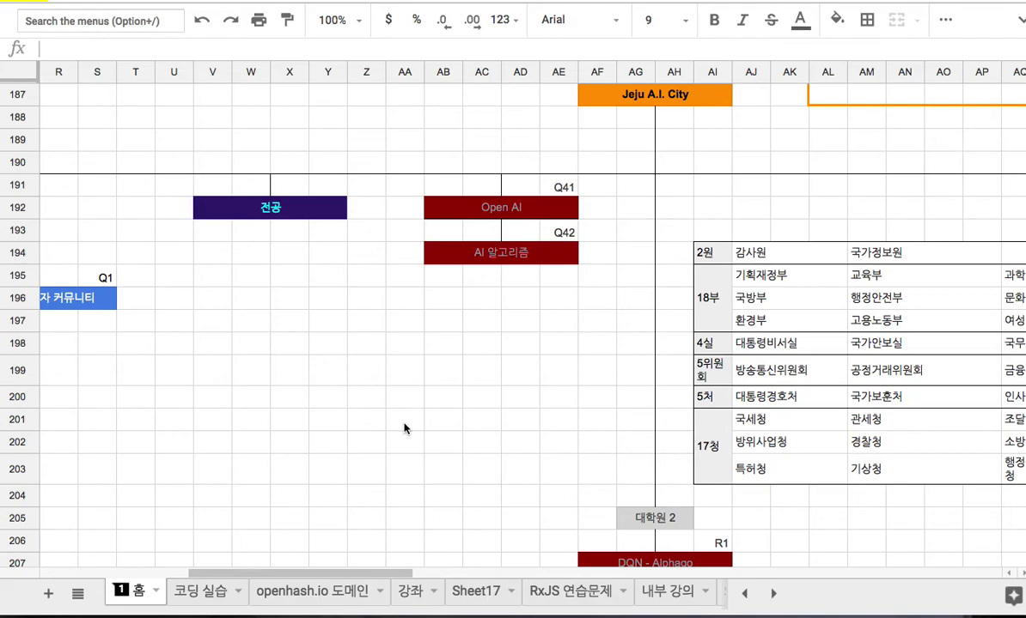
scroll(405, 429, "up", 3)
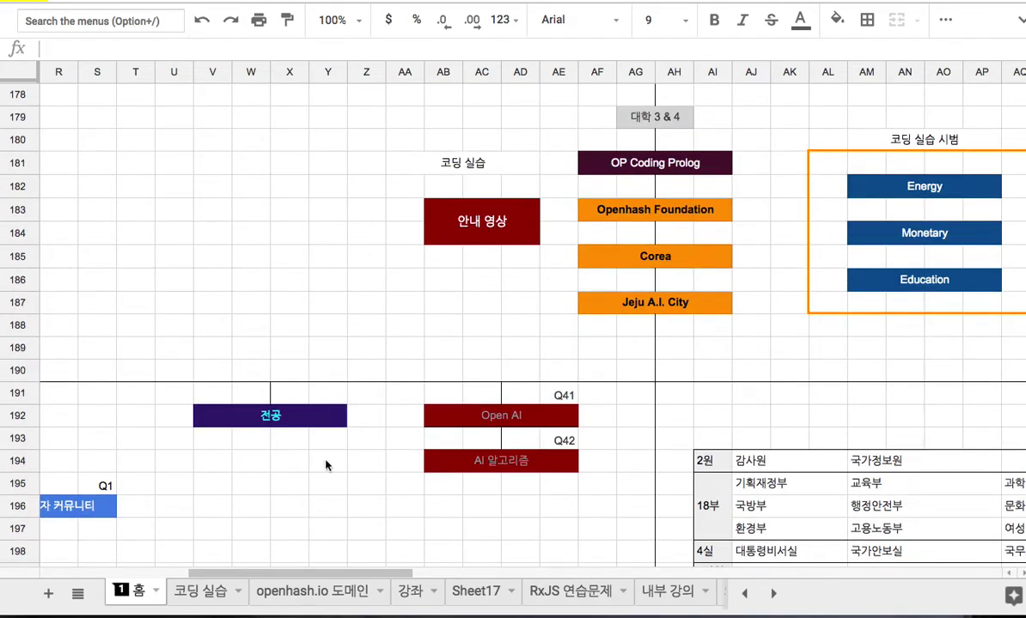
Return to Sheet17 and write item 4 in row 20 as "4. 코딩 강의와 학습 지도"
left_click(473, 595)
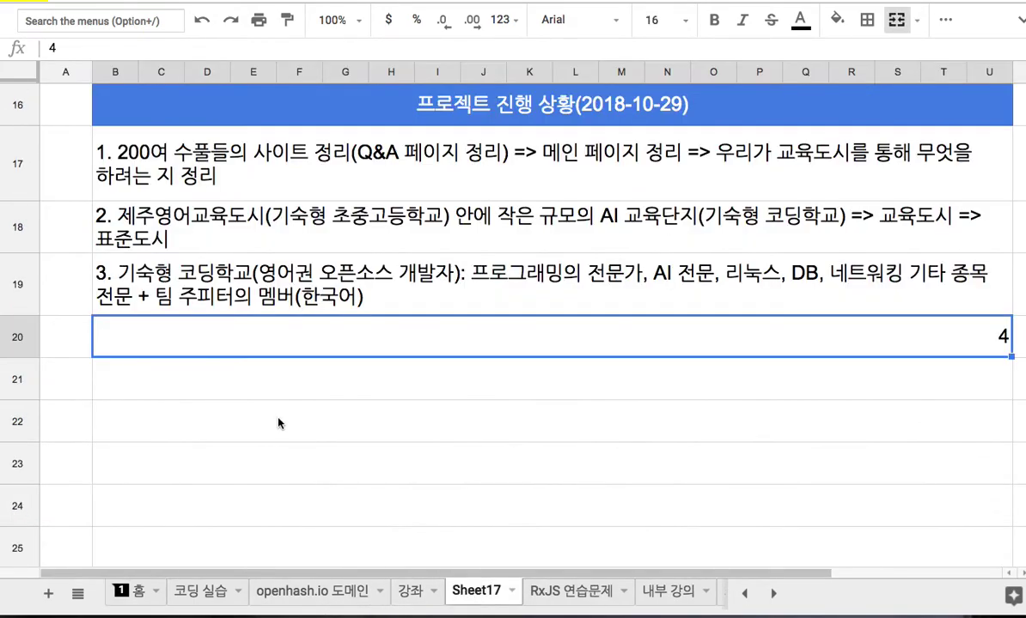
key("Return")
type(".")
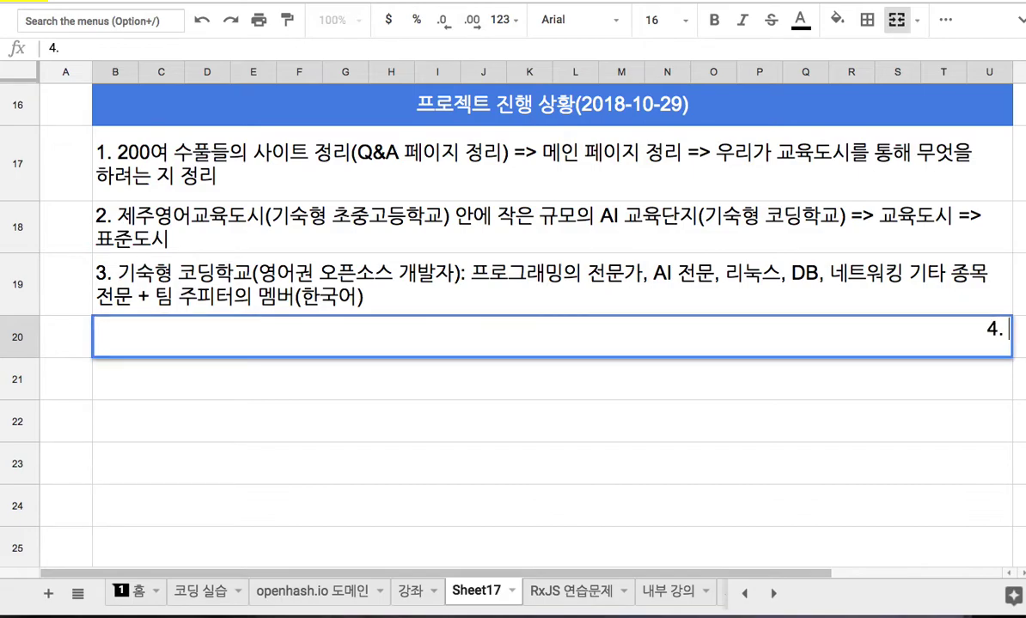
type(" 강의와 학")
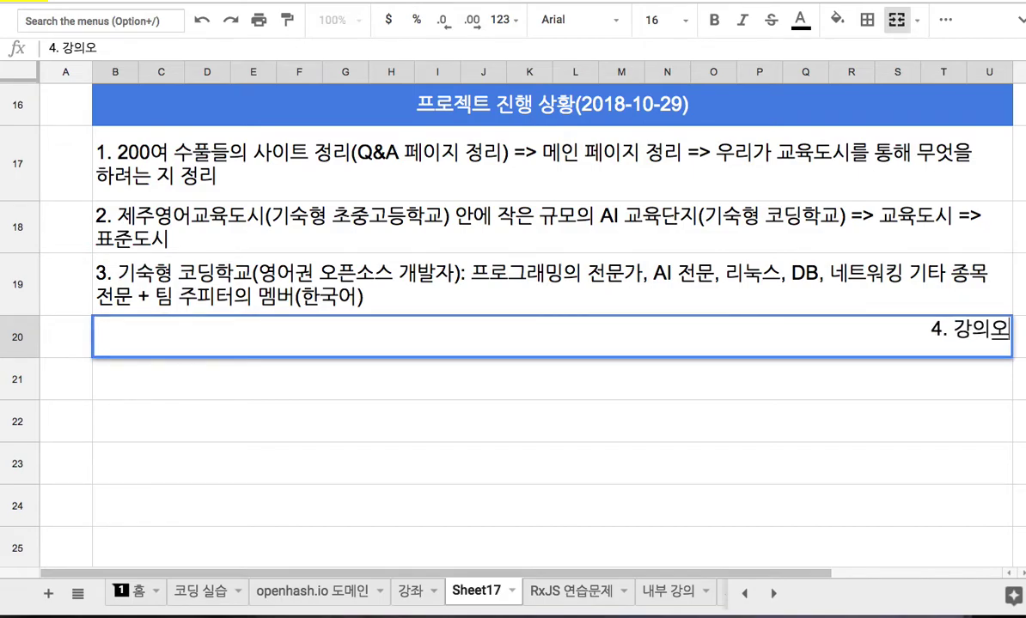
type("습 지도")
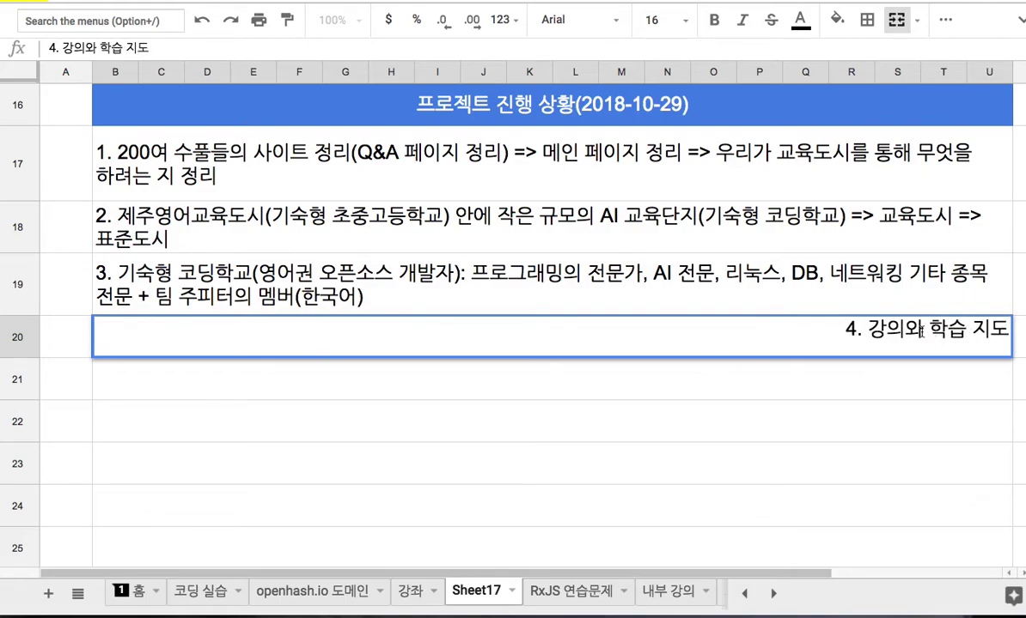
left_click(870, 334)
type("코딩")
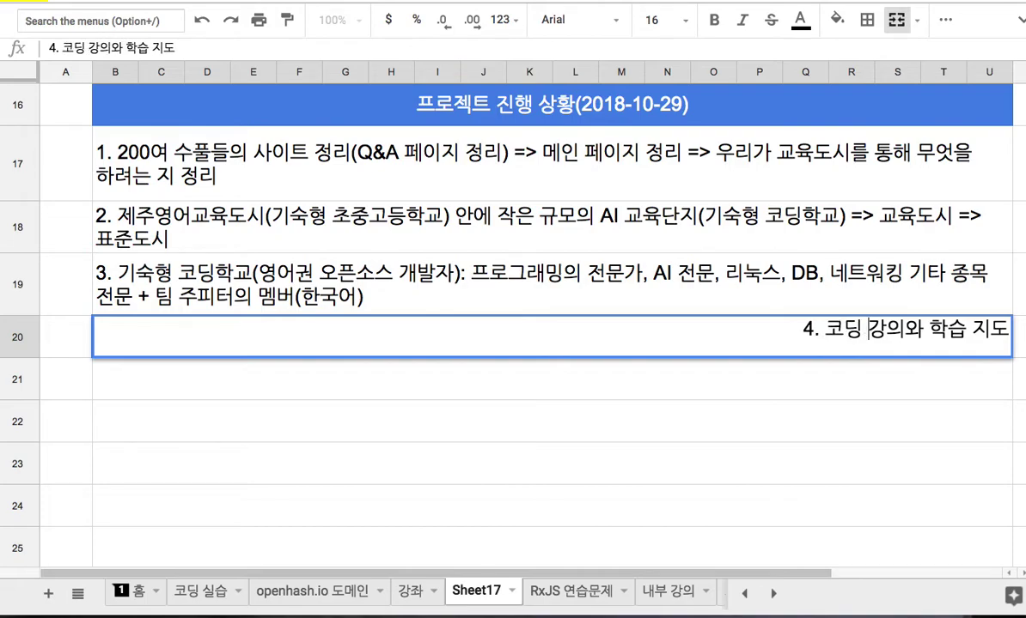
key("Return")
Extend item 4 in row 20 with "+ 200여 종의 수풀 사이트 코딩 진행"
double_click(442, 347)
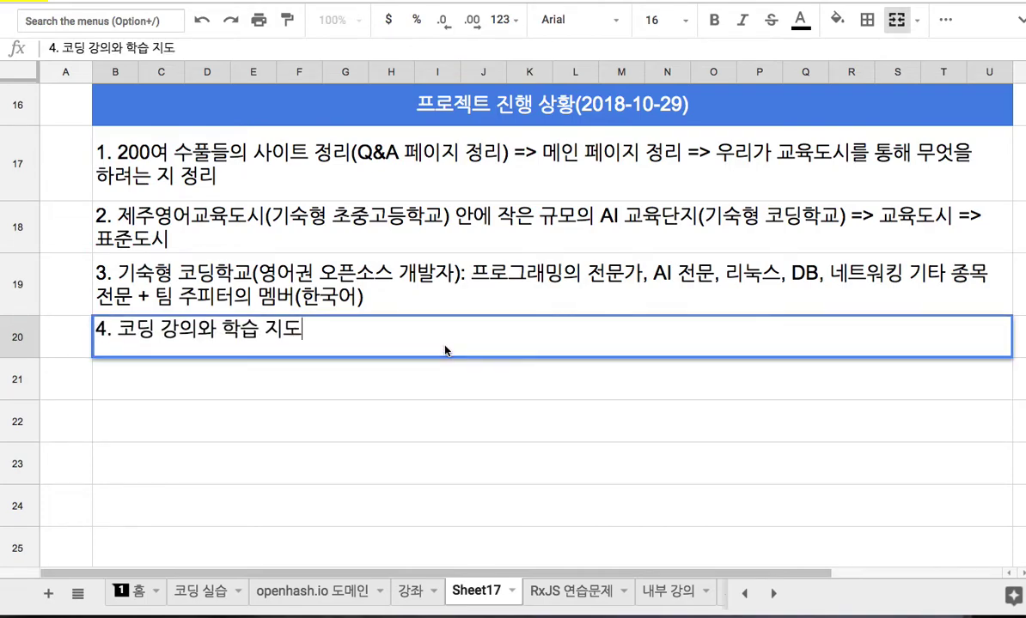
type("+ 200여 종의 수풀")
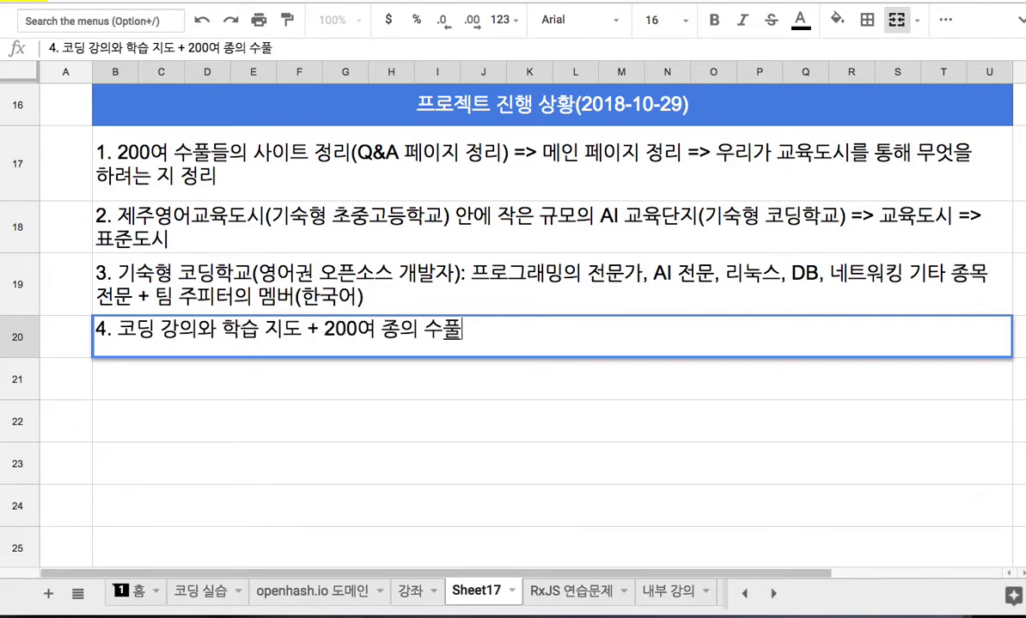
type(" 사이트")
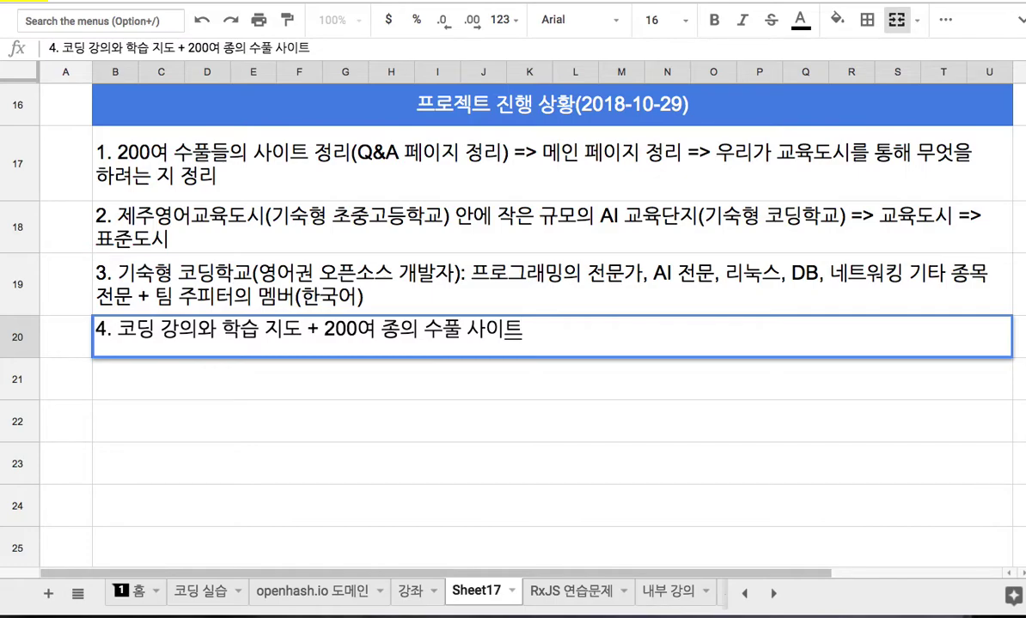
type(" 코딩")
type(" 진행")
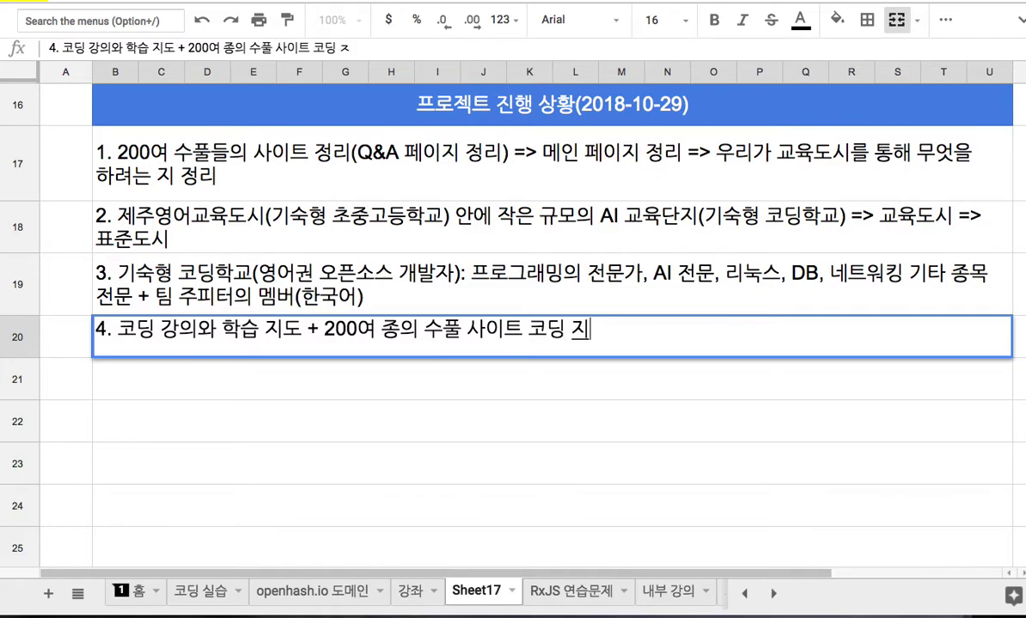
Highlight the site coding phrase in item 4, then switch to the Fashion Google Site to examine its "Show me the code" and Team pages
left_click_drag(481, 329, 595, 333)
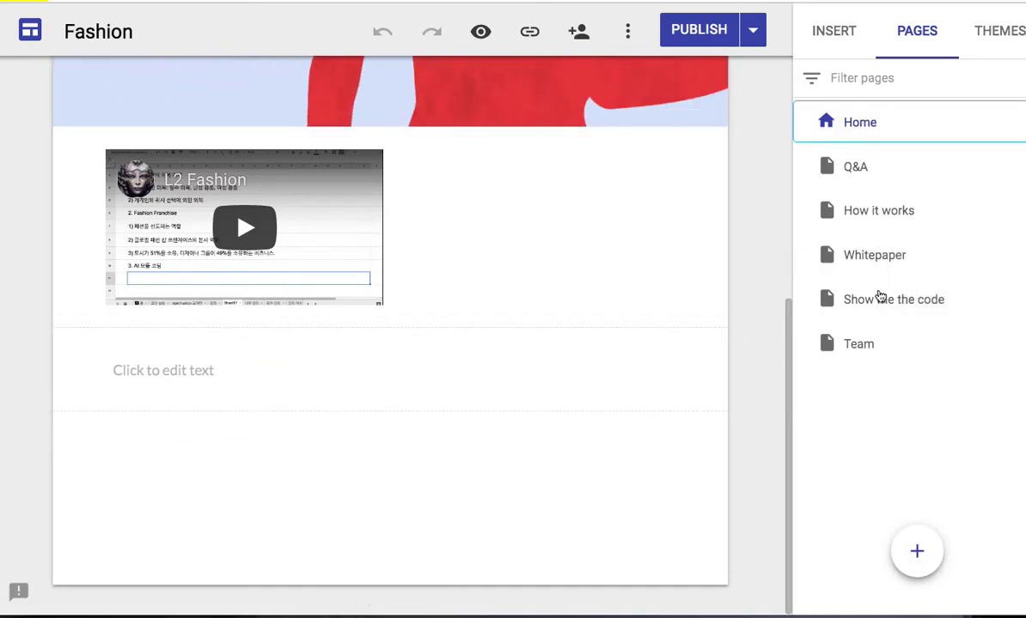
left_click(843, 311)
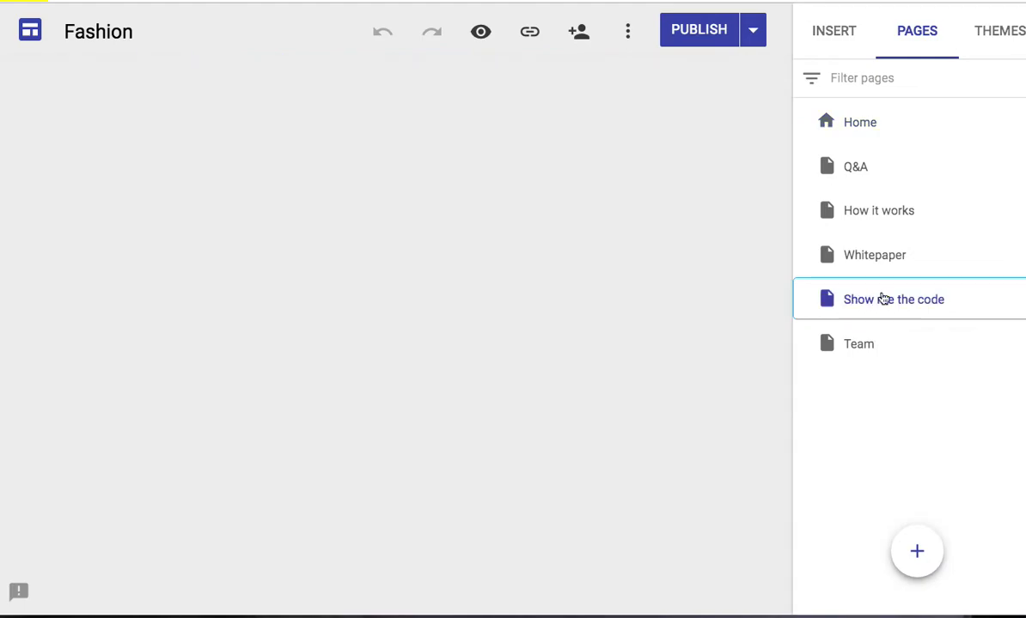
scroll(761, 283, "down", 3)
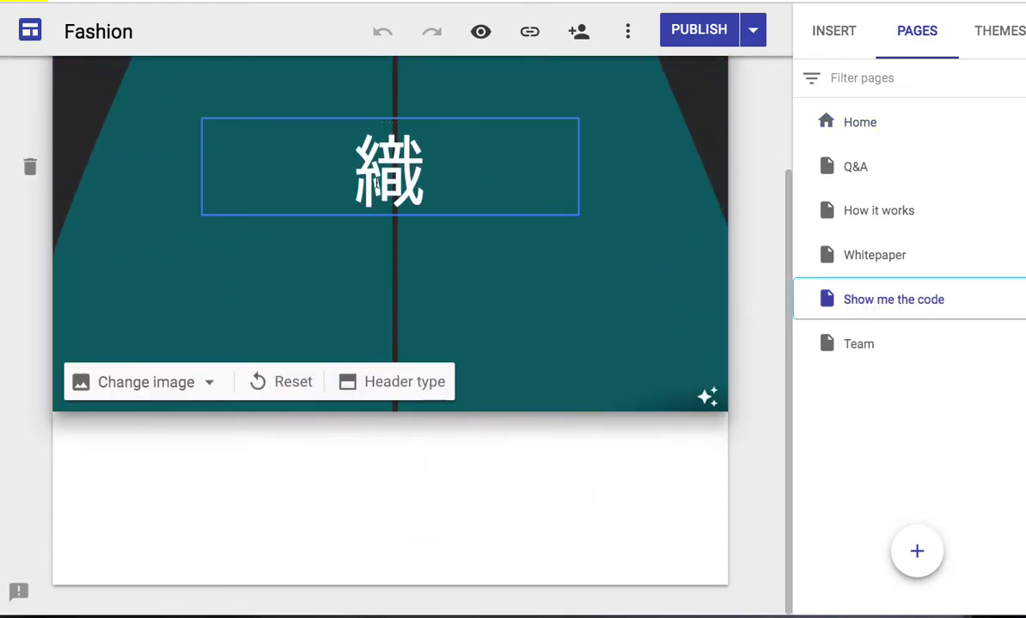
double_click(436, 174)
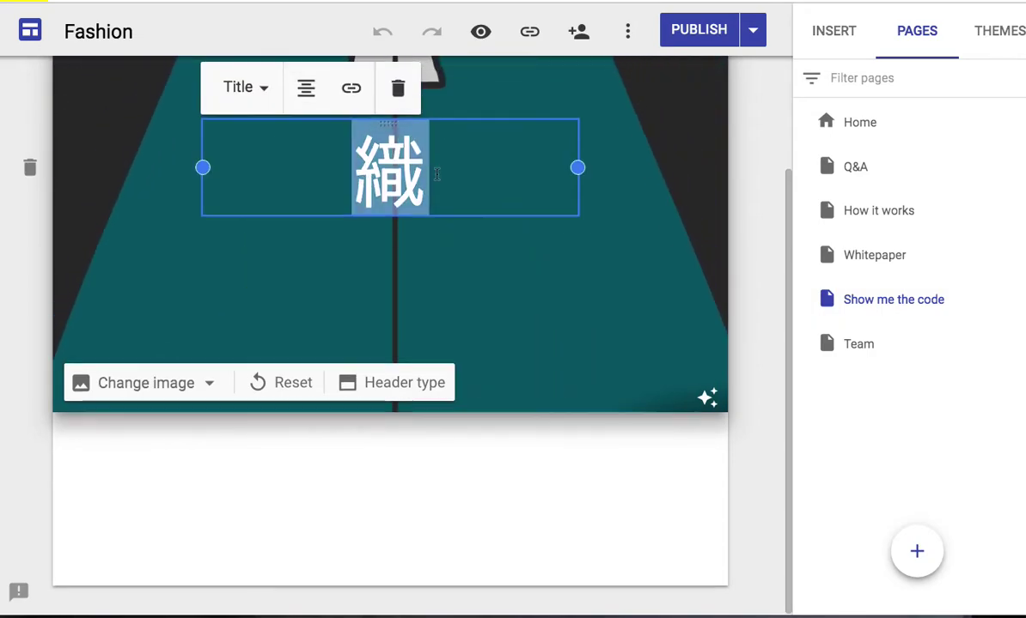
scroll(436, 174, "up", 3)
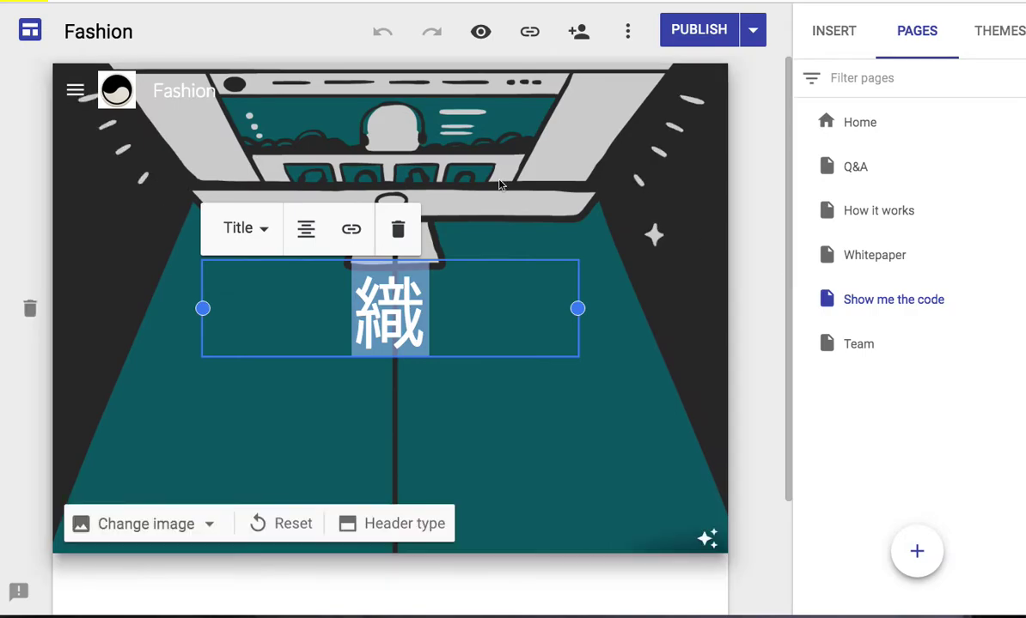
left_click(863, 348)
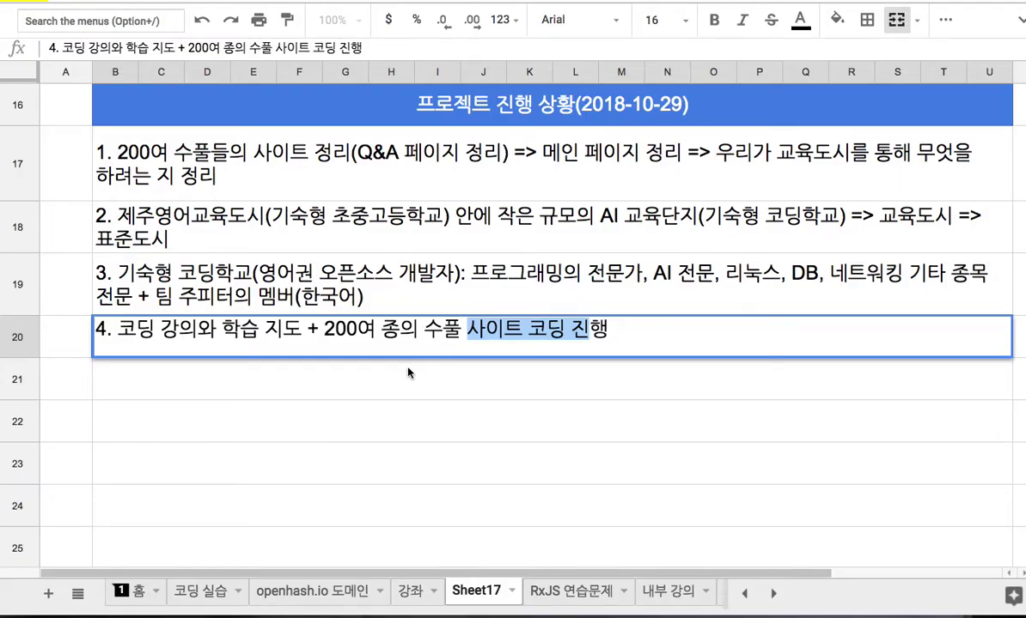
Return to Sheet17 and write item 5 in row 21 as "5. 학습자는 하나 이상의 수풀에 참여"
left_click(408, 373)
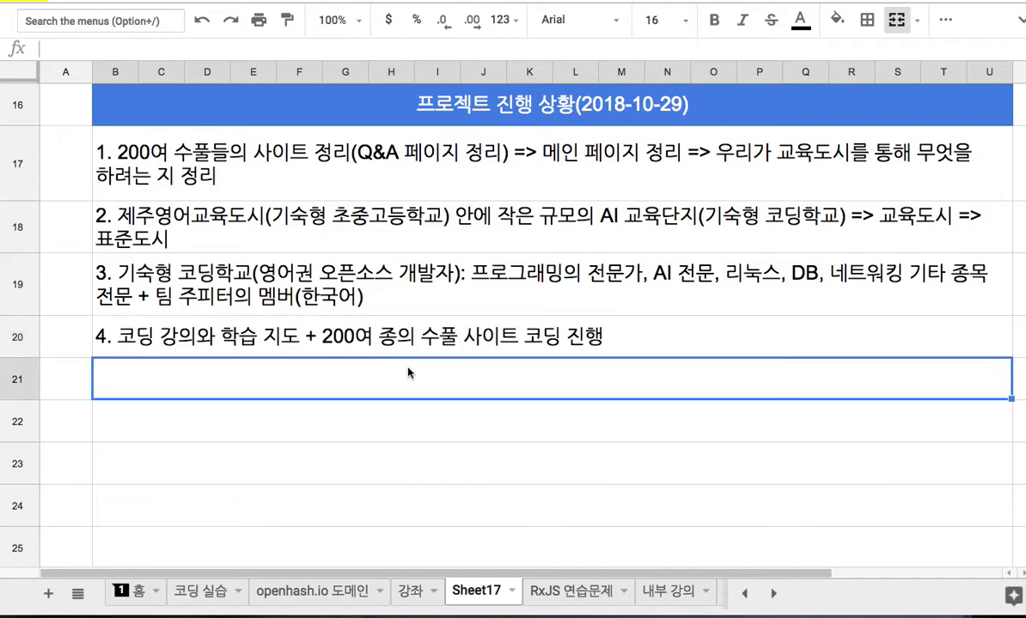
type("5. 학")
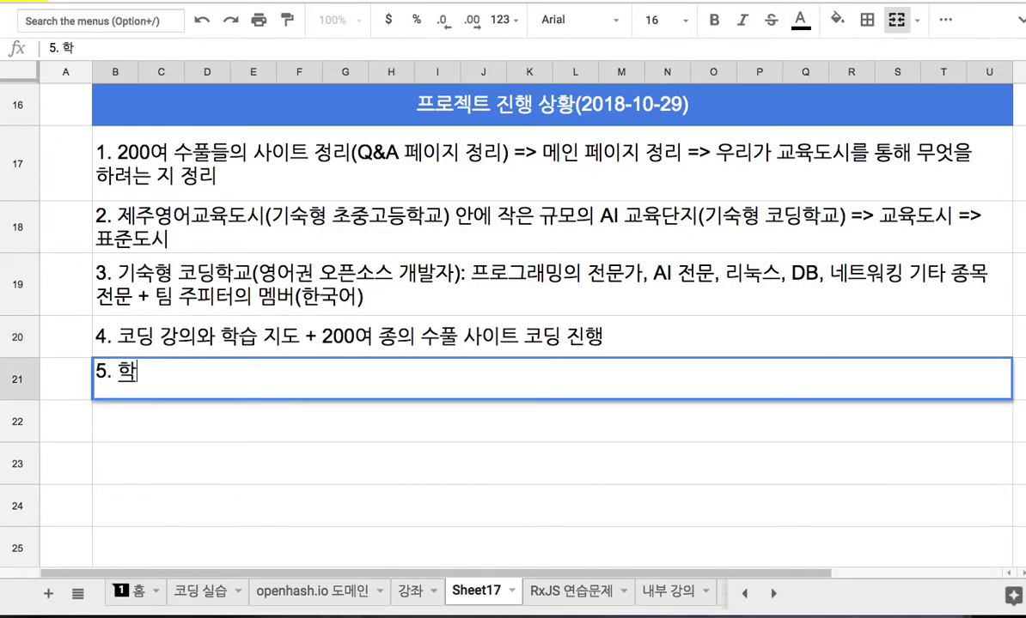
type("습자는 하나 ")
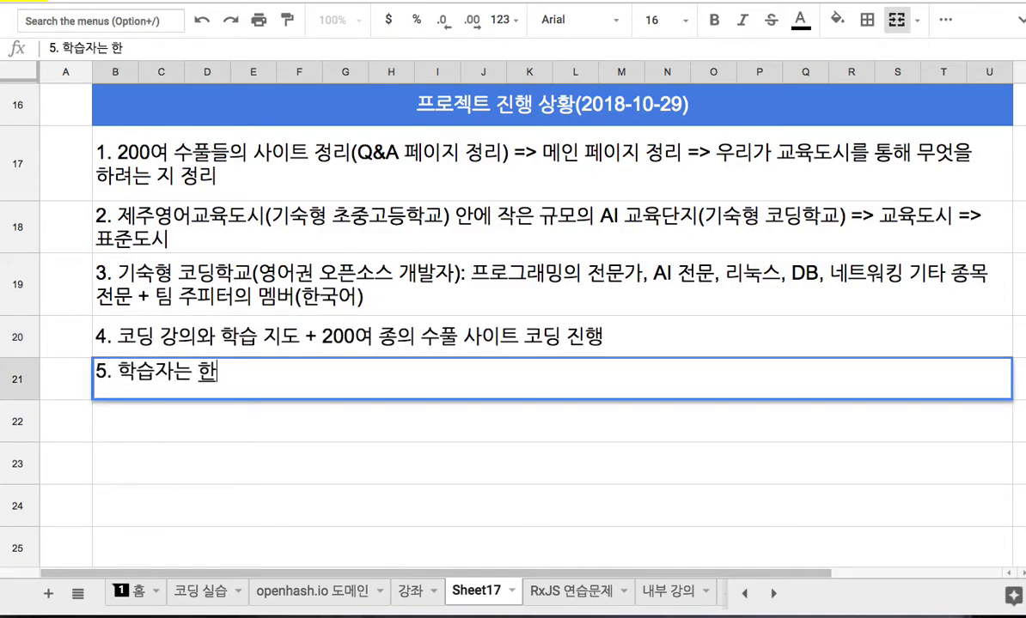
type("이상의 수풀에 ")
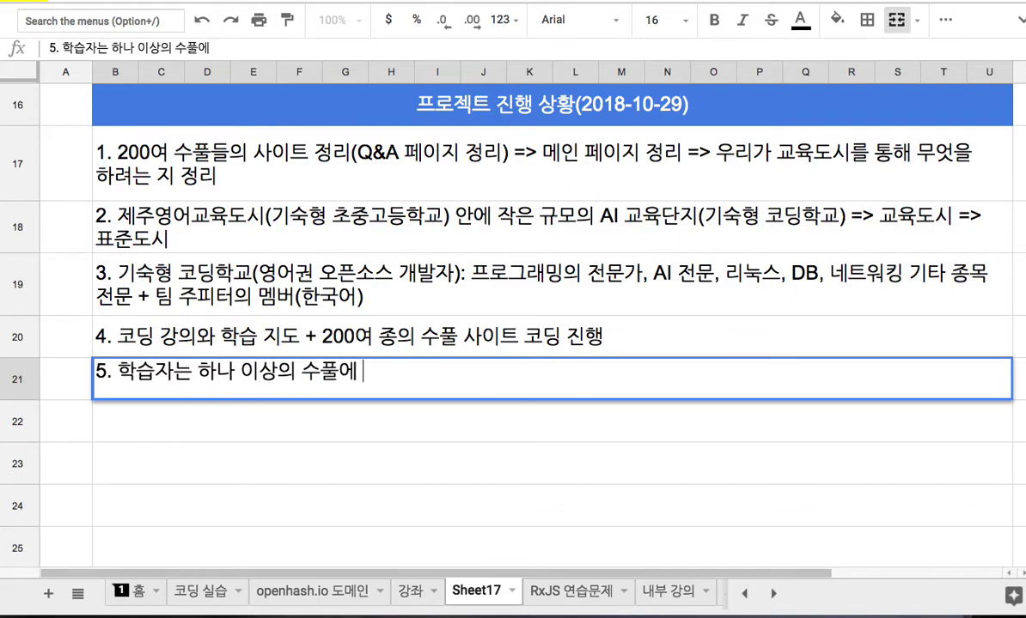
type("참ㅇㅕ")
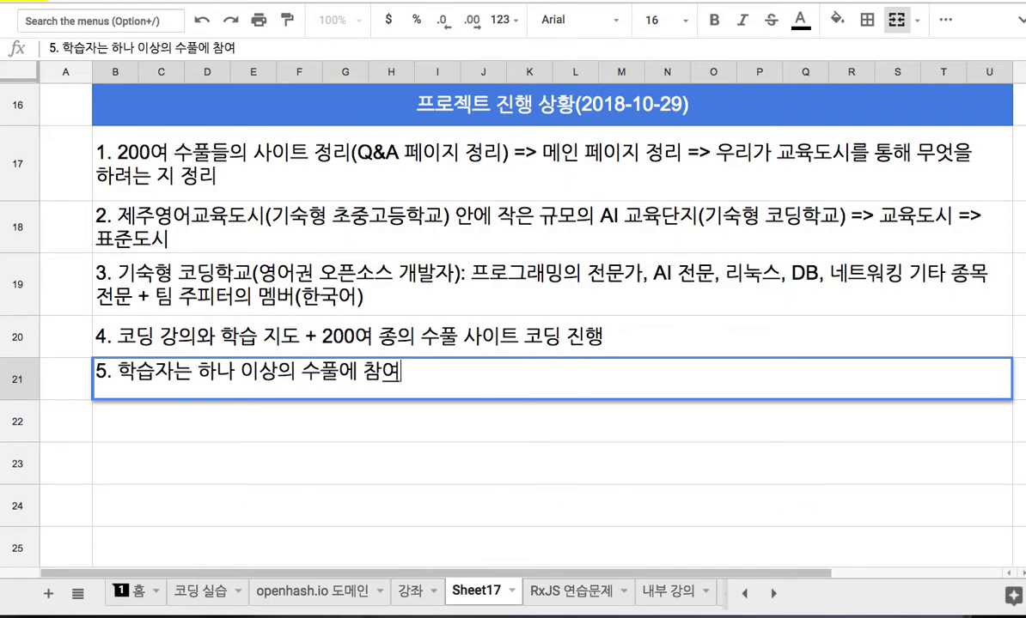
left_click(364, 341)
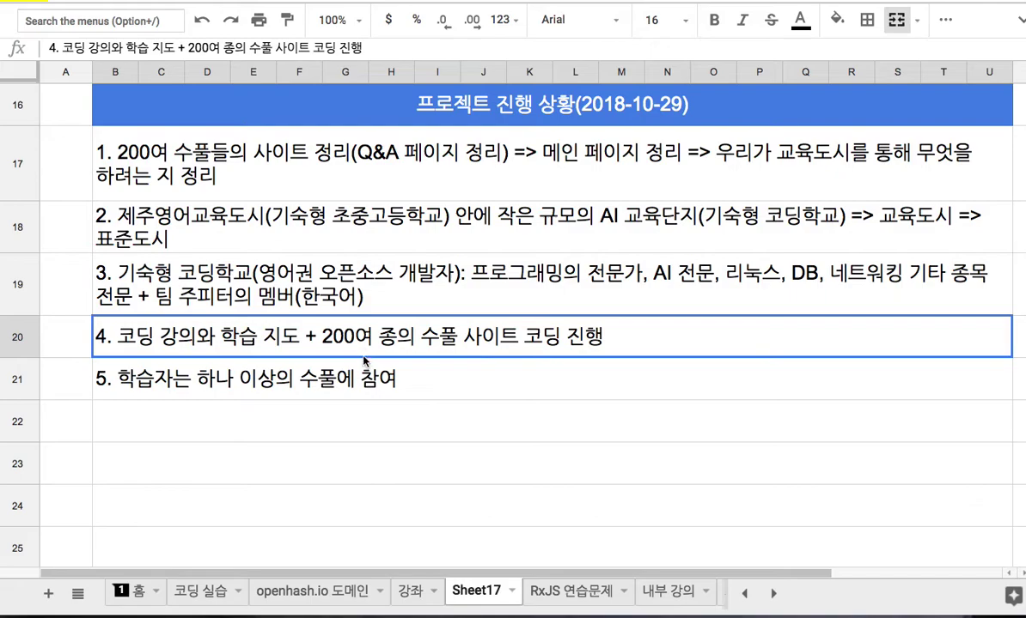
Start item 6 in row 22 with "6. 향후 2021년 4월까지"
left_click(364, 428)
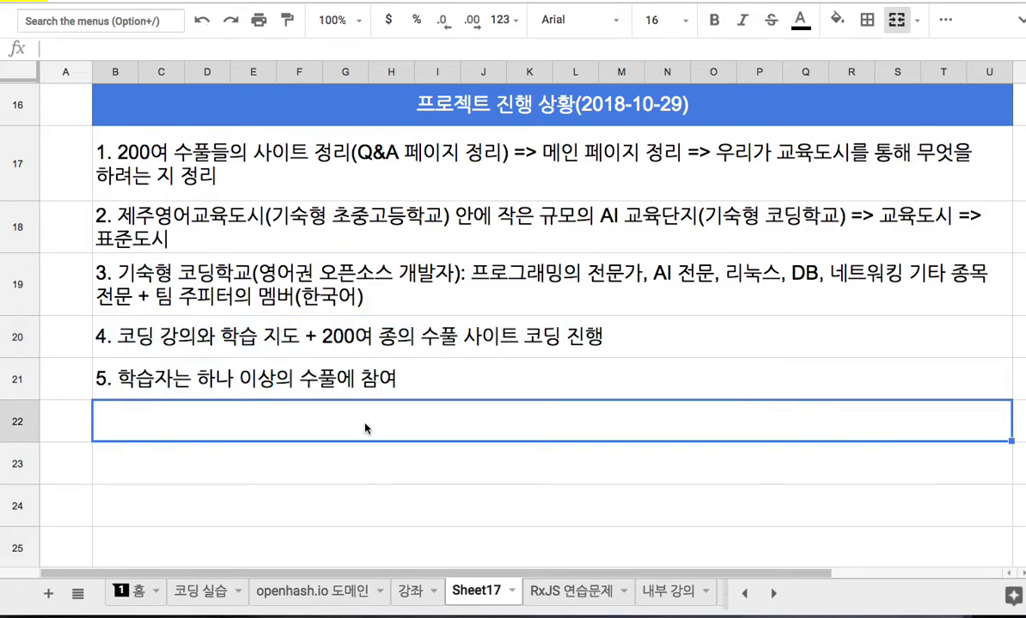
type("6. 하")
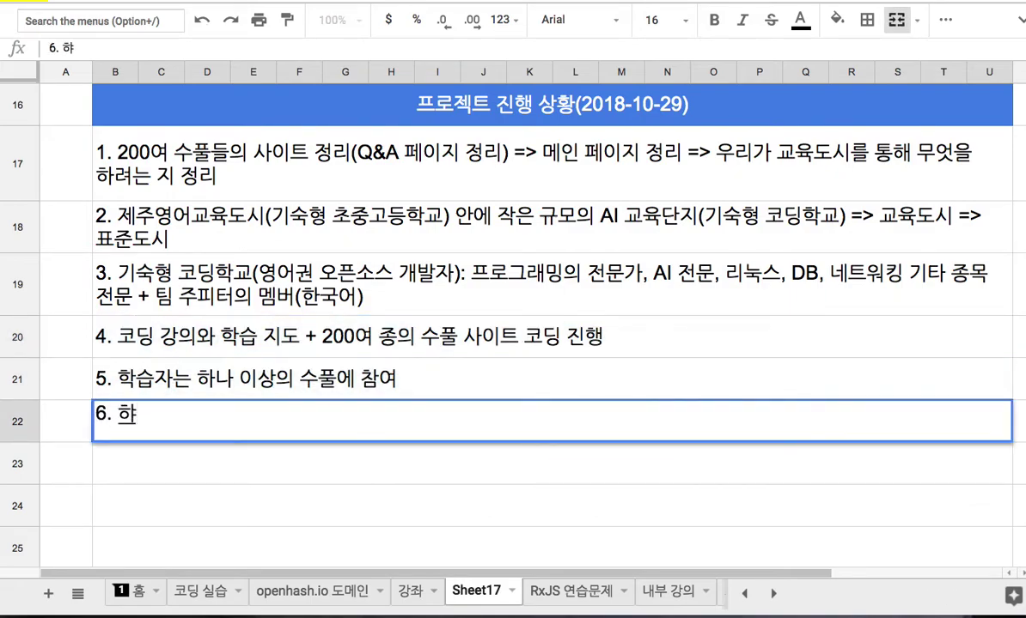
type("ㅇ후 20")
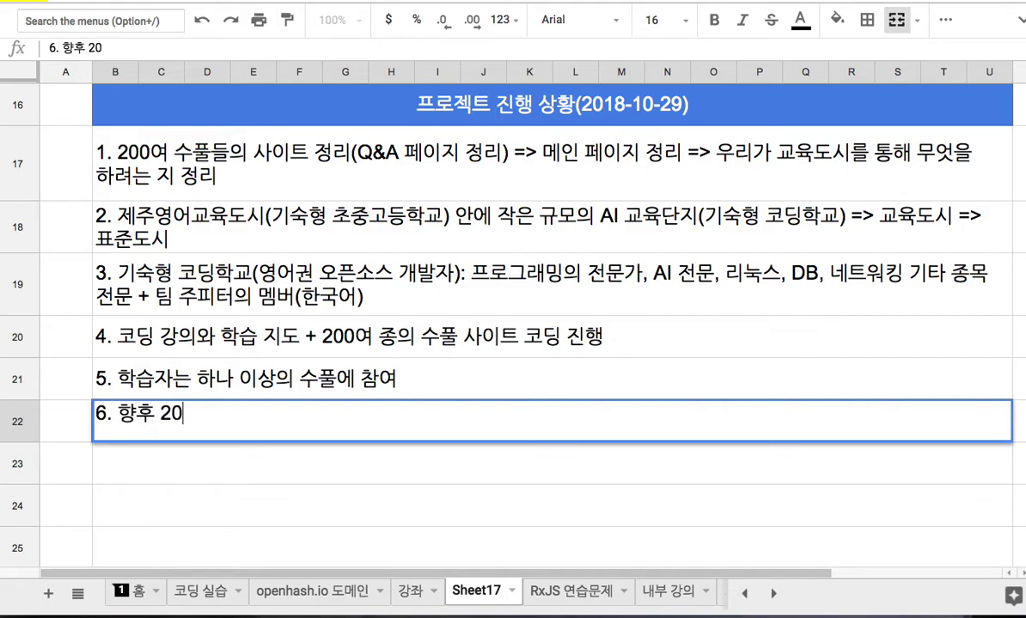
type("21년 4ㅇ")
type("ㅝㄹ까지")
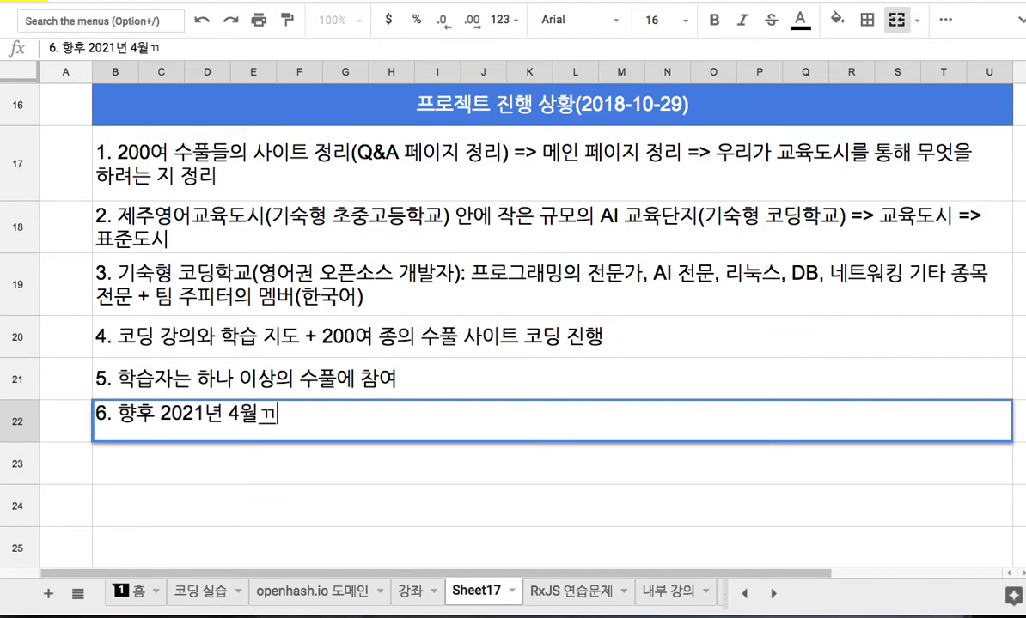
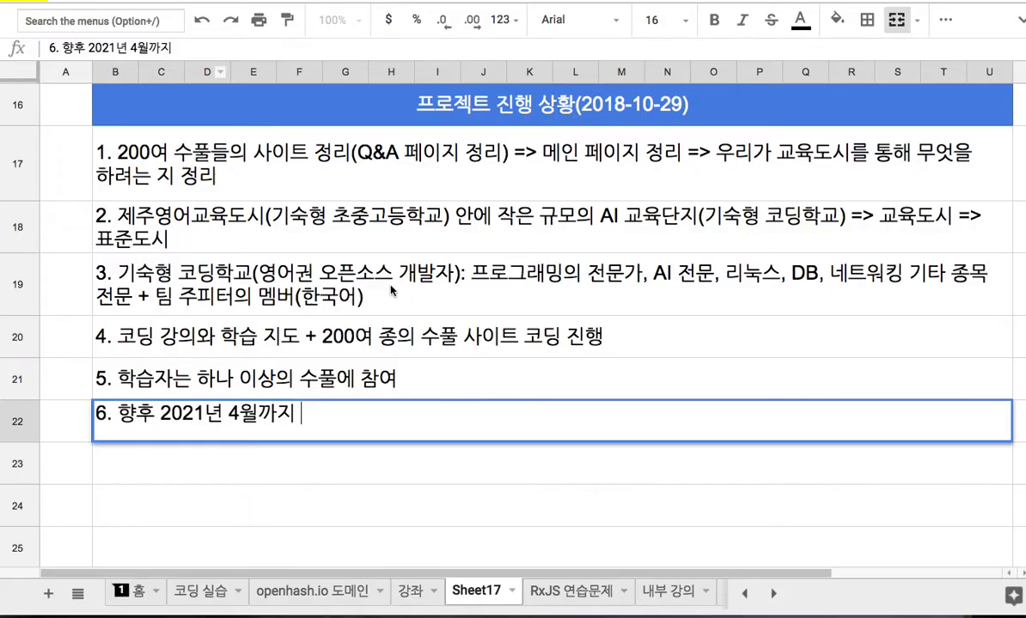
Examine the university and graduate levels of the course map on the 홈 sheet
left_click(133, 591)
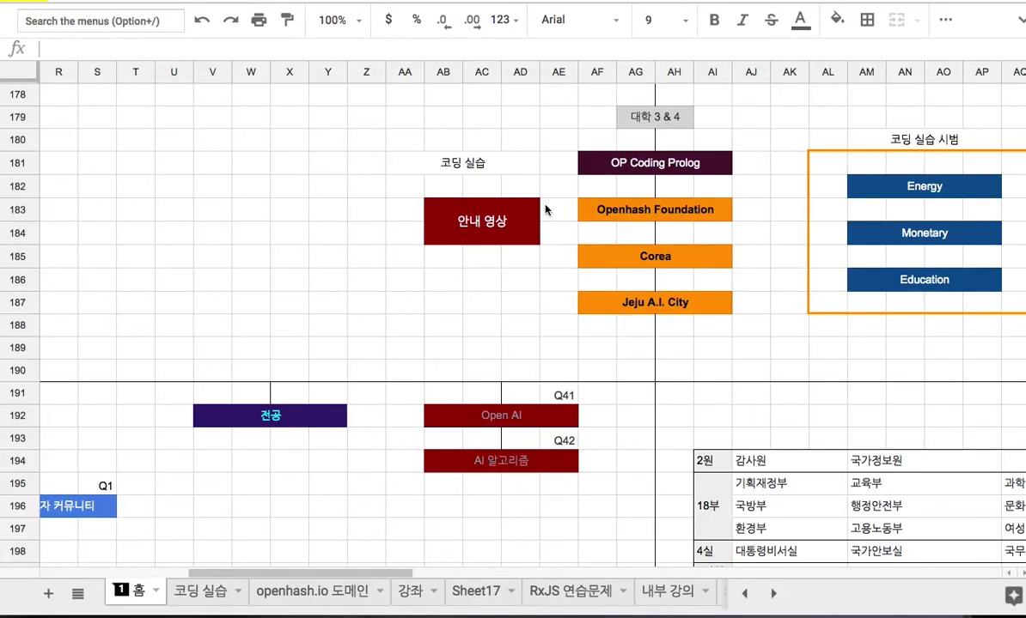
scroll(542, 204, "down", 7)
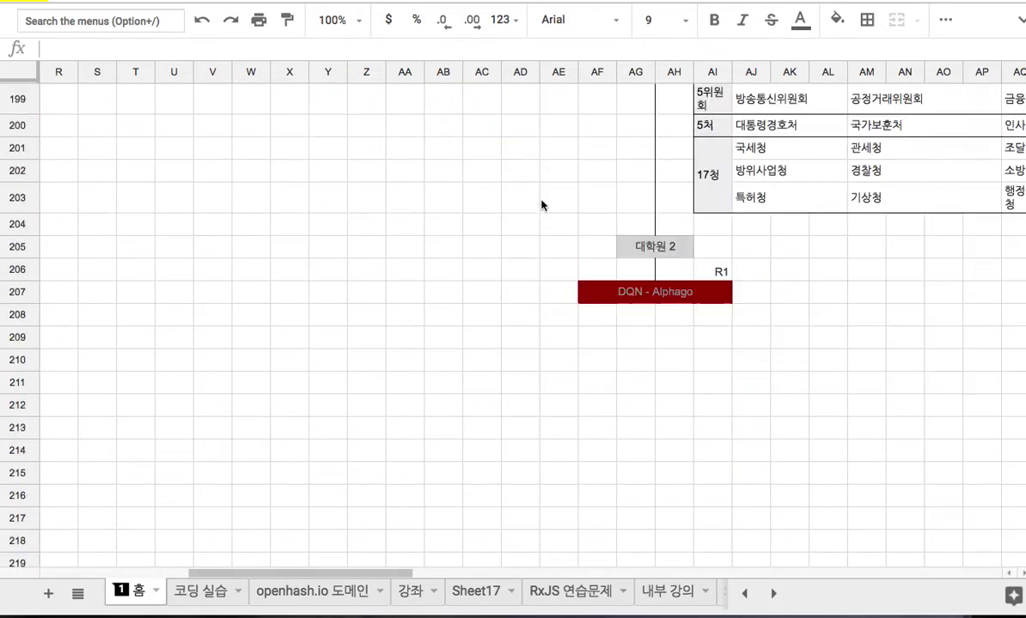
Examine the 홈 sheet's course roadmap from the kindergarten section to the beginner levels, including the link on 논리 게임(앱)
scroll(542, 204, "up", 20)
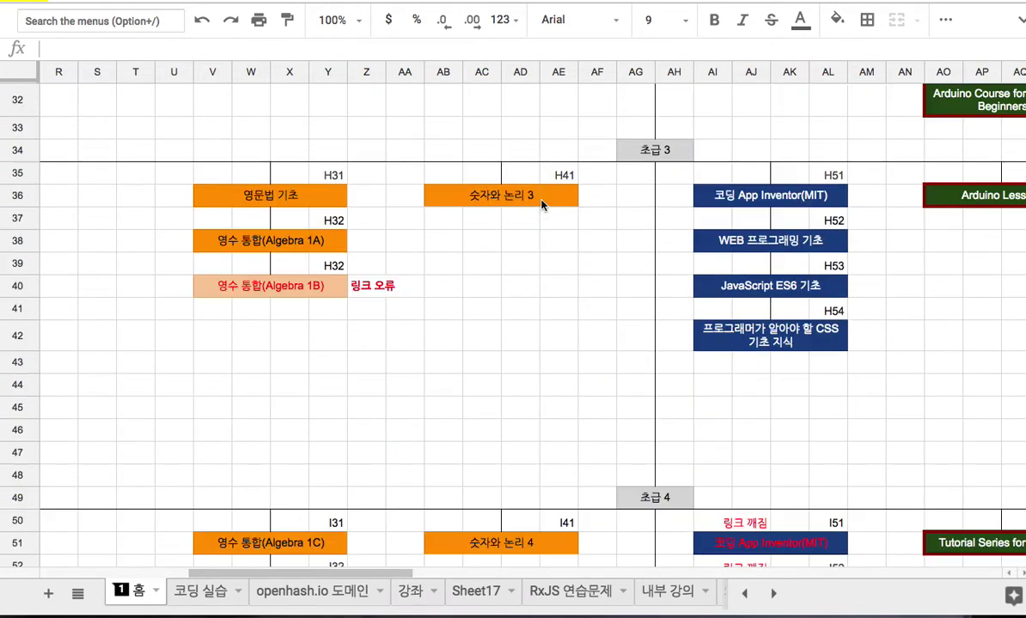
scroll(542, 204, "up", 10)
scroll(542, 210, "down", 1)
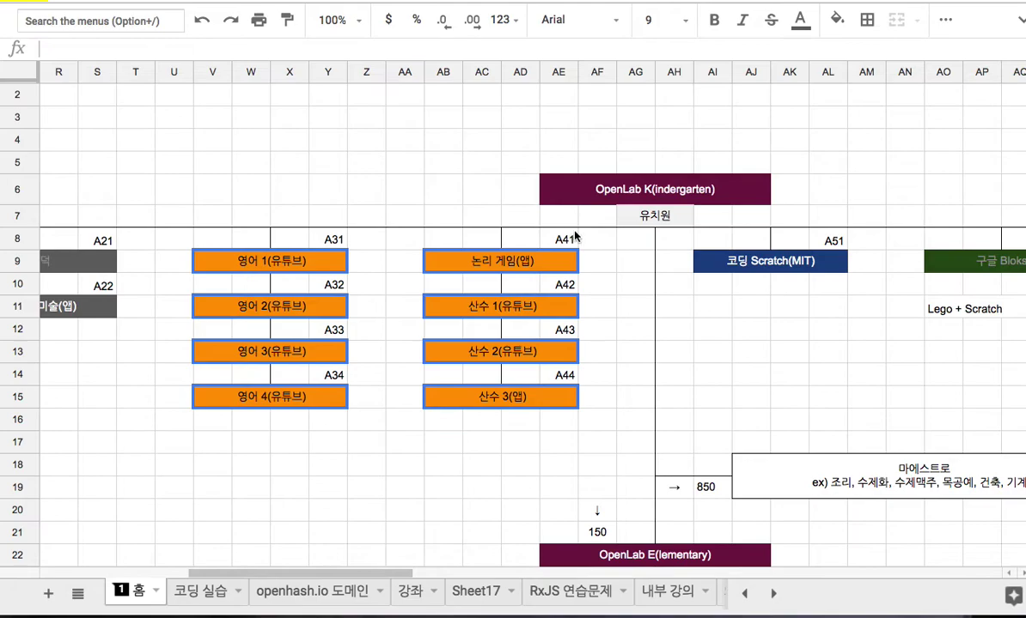
mouse_move(544, 262)
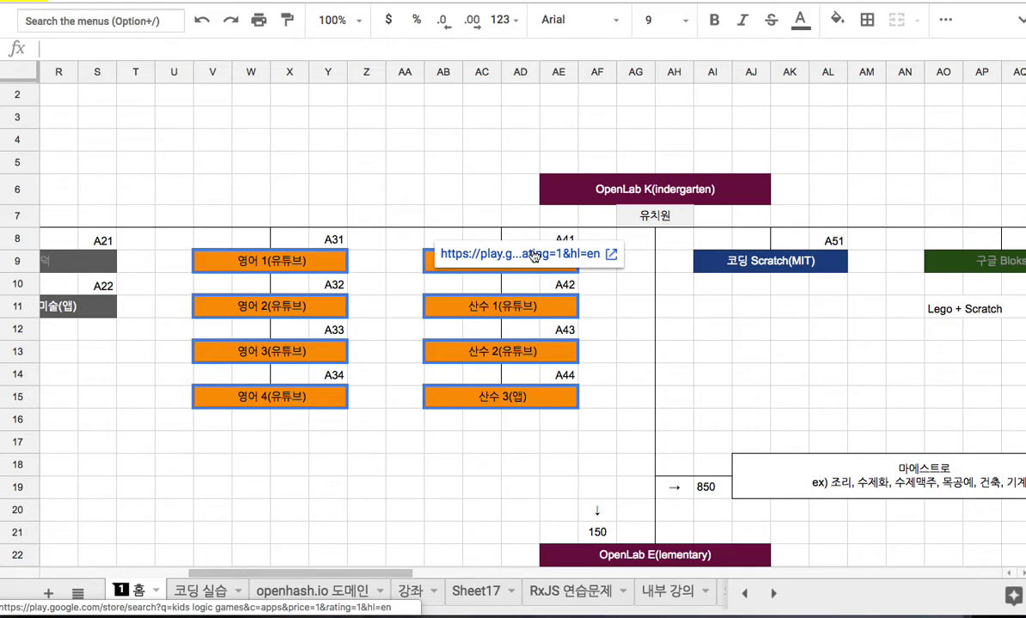
left_click(395, 259)
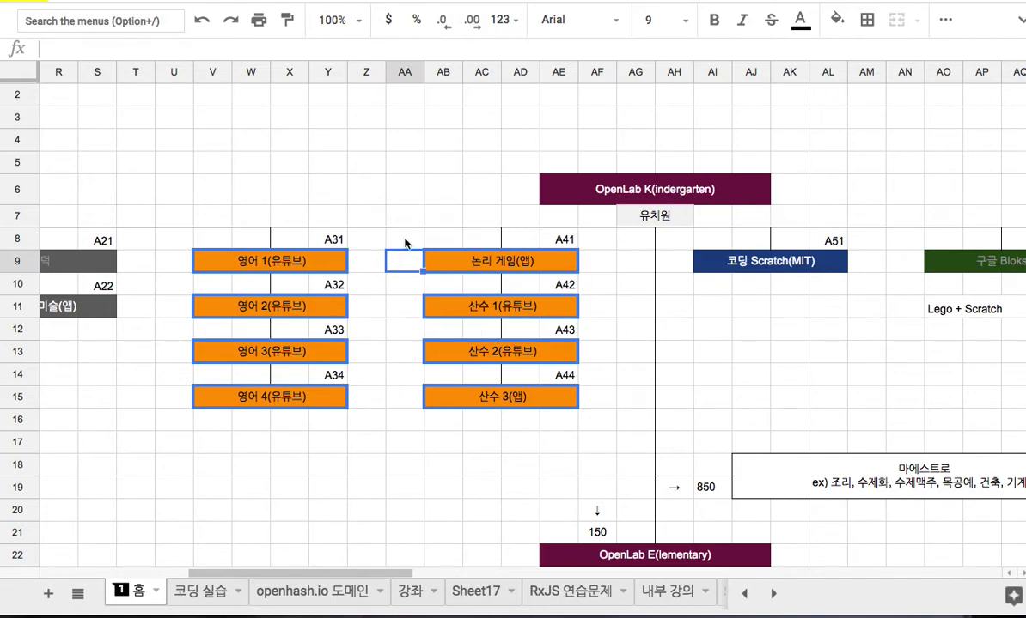
scroll(405, 243, "down", 2)
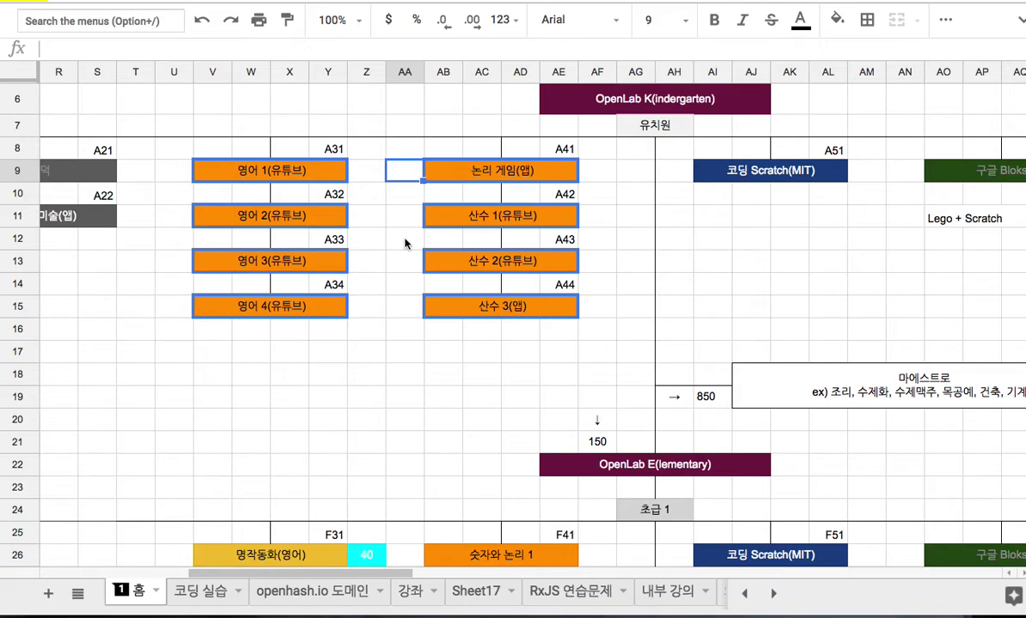
scroll(404, 243, "down", 3)
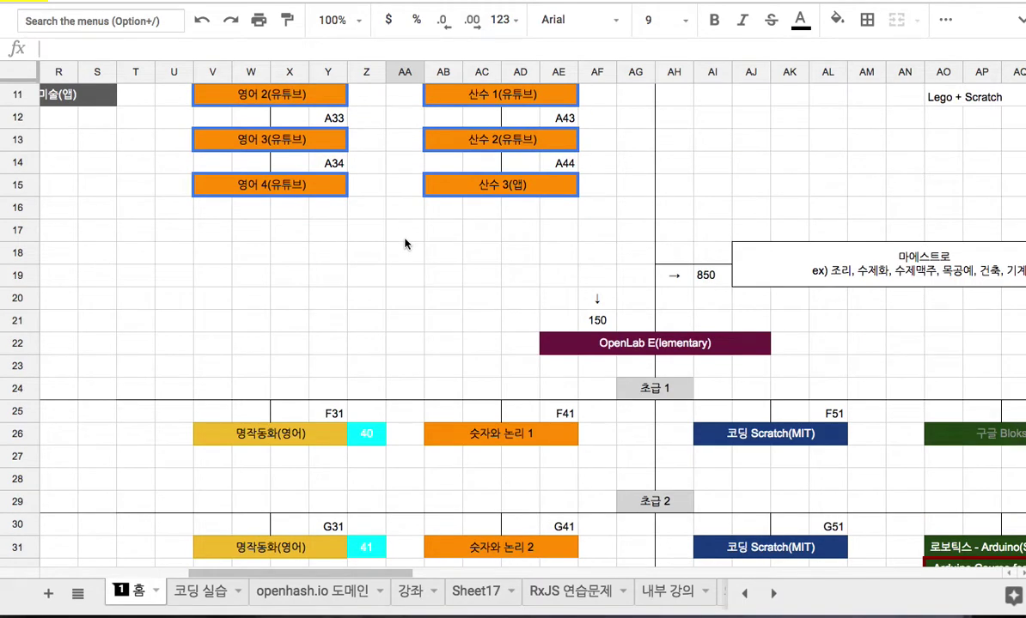
scroll(405, 243, "down", 1)
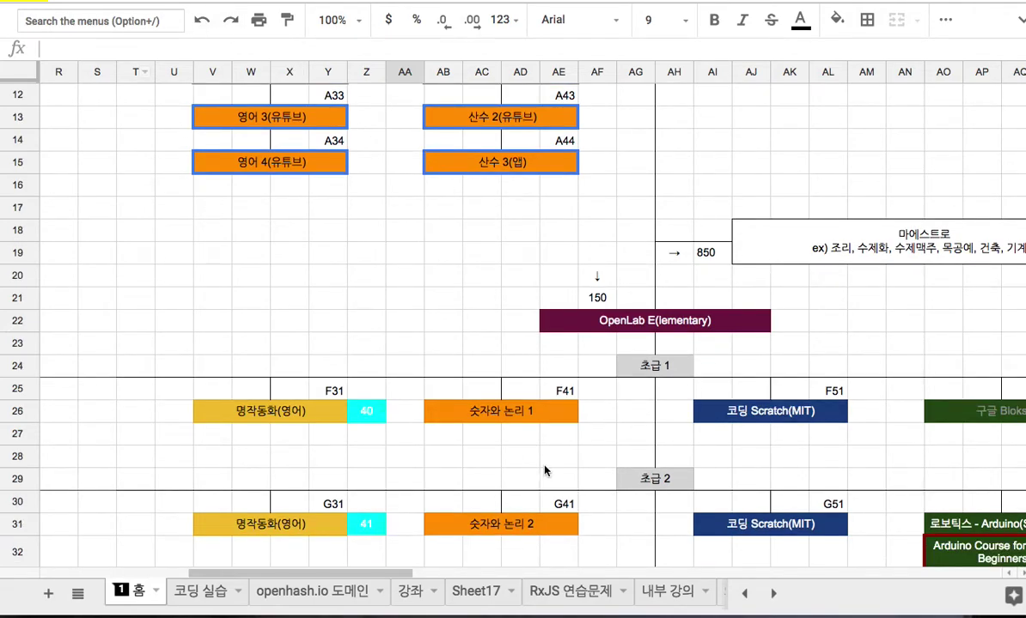
Complete item 6 on Sheet17 by adding "진행 => 200여 수풀의 코드 + Whitepaper 완성" after "향후 2021년 4월까지"
left_click(483, 591)
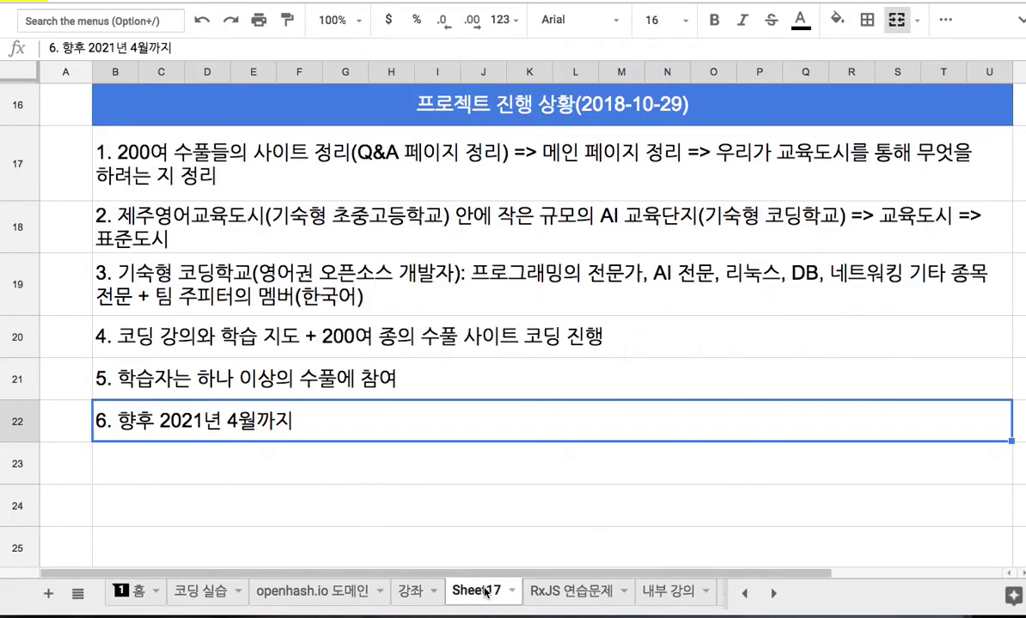
double_click(334, 424)
type("ㅈ진행 =>")
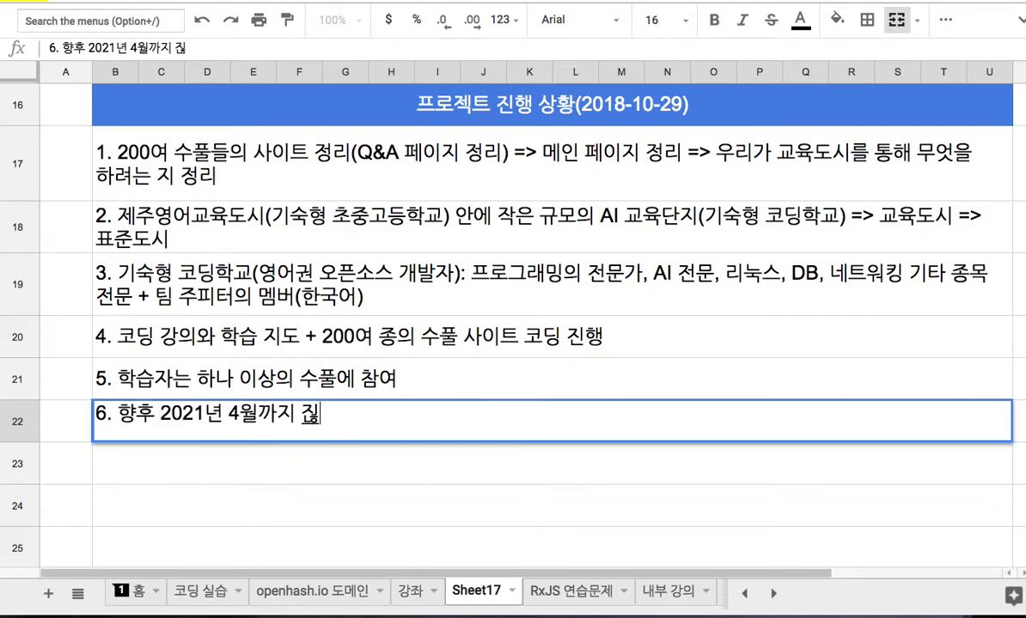
type(" 200")
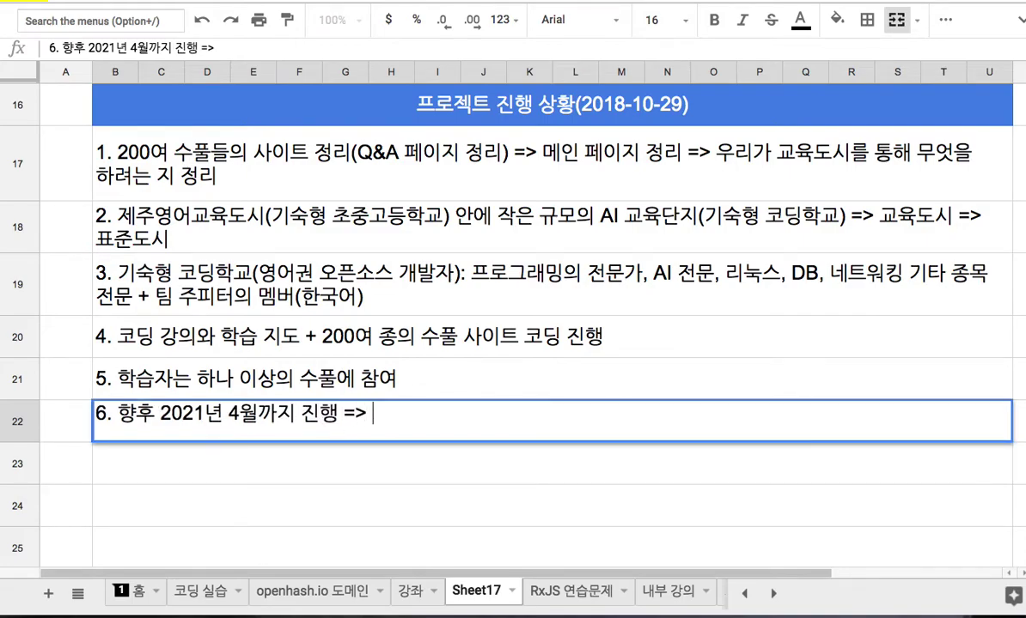
type("여 수풀의 ")
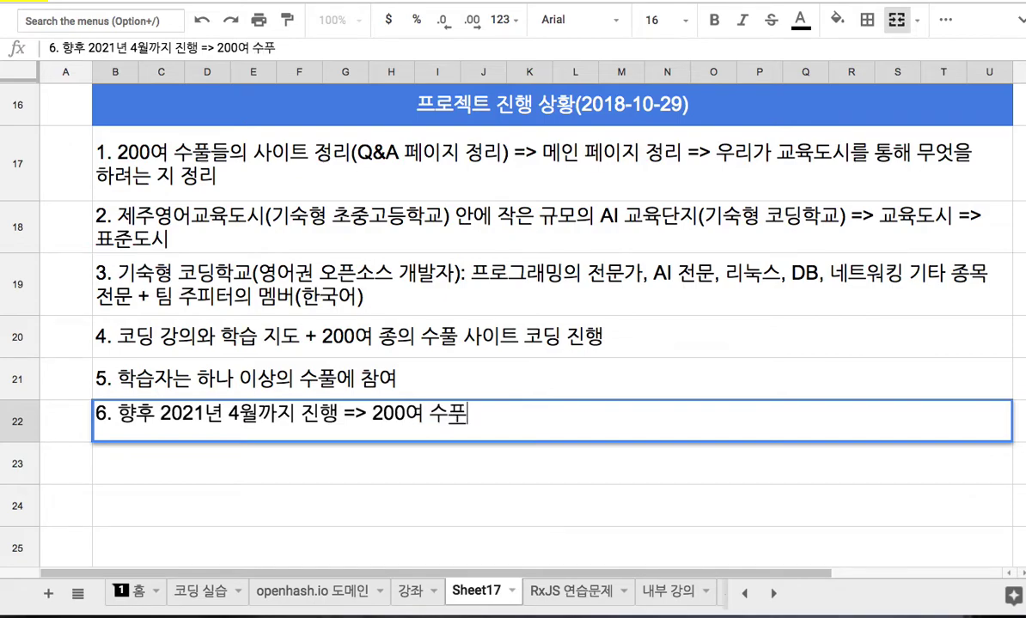
type("코드 +")
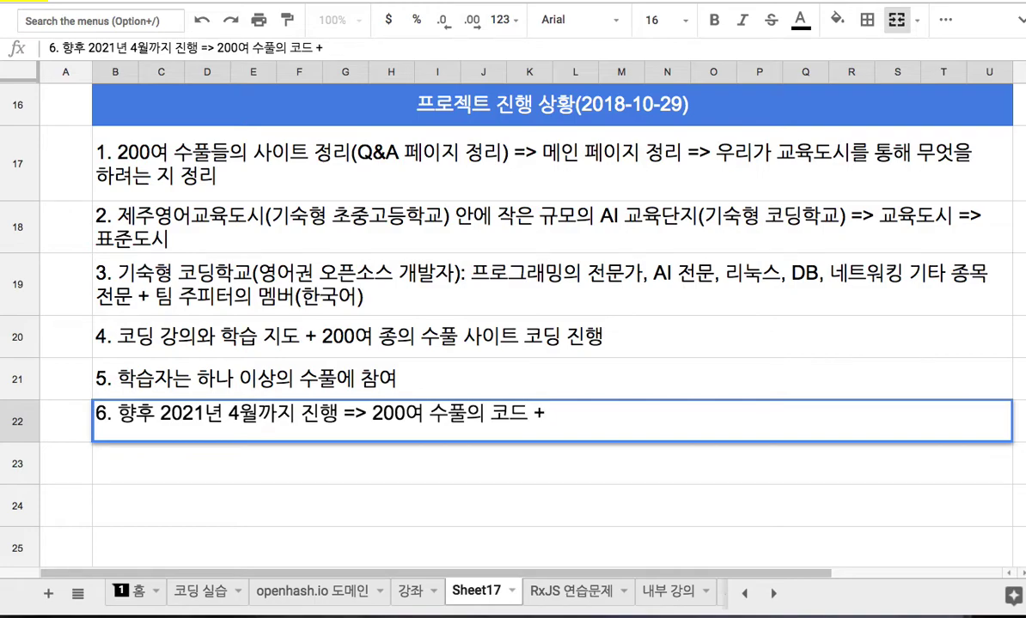
type(" Whitepaper")
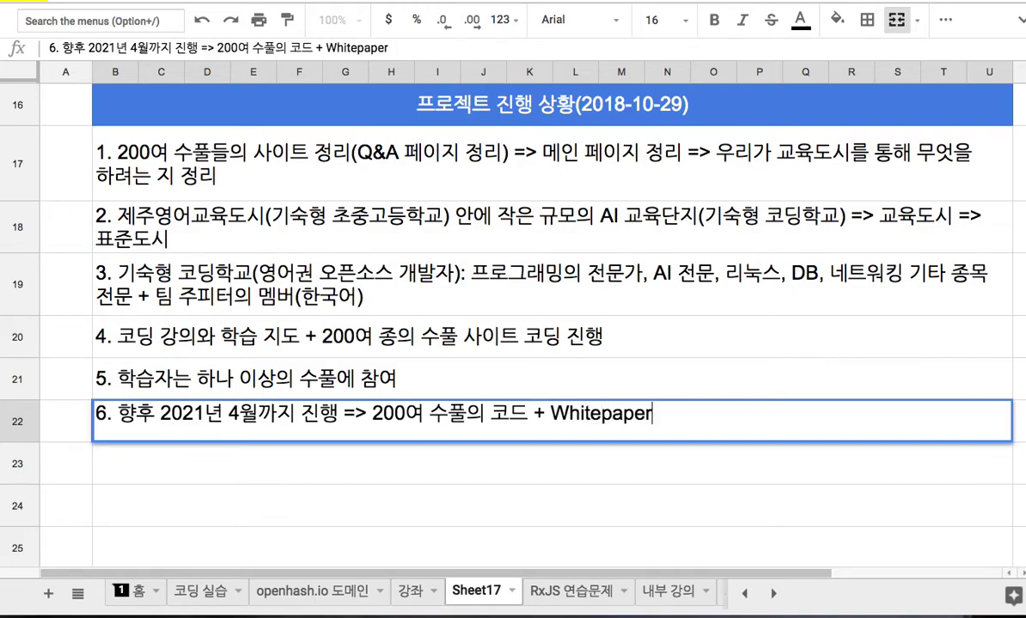
type(" 완성")
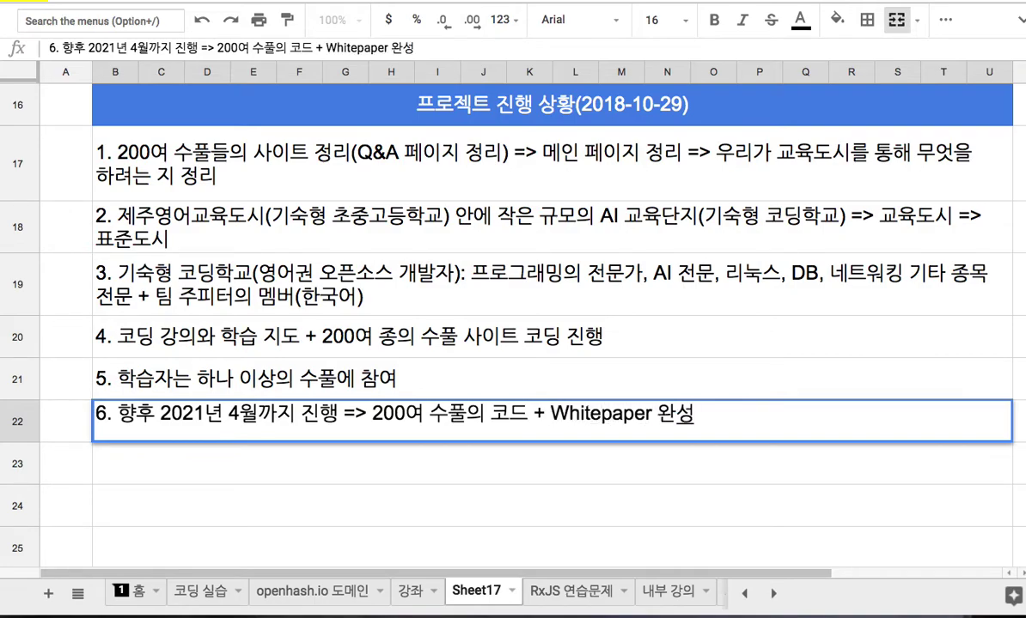
key("Return")
Enter item 7 in row 23 as "7. 2021년 이전에 교육도시 부지를 선정하고, 착공하는 것이 목표"
type("7")
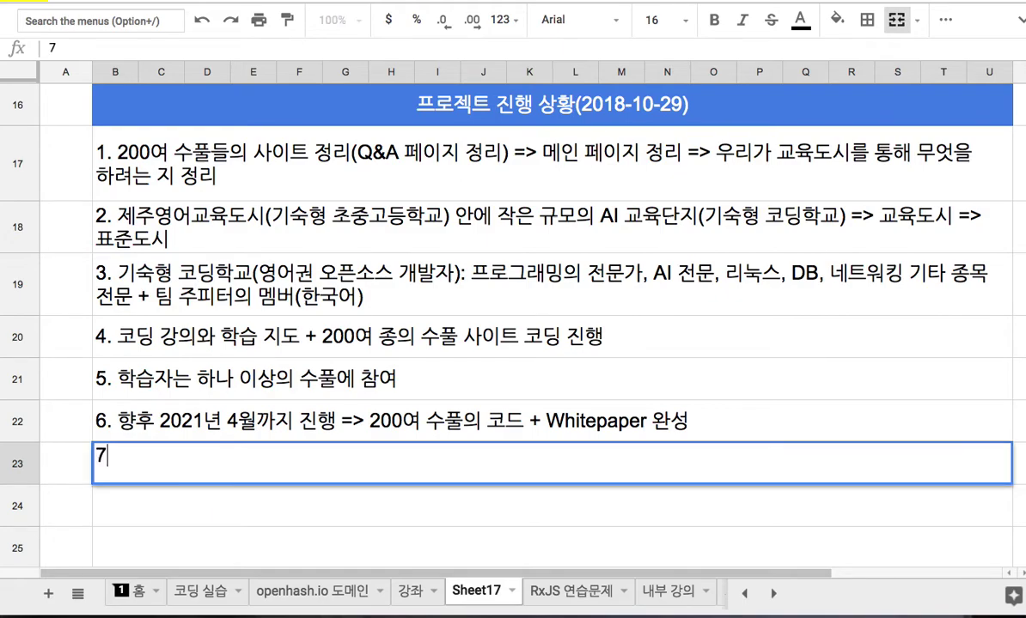
type(". 2021년 이제")
type("에 교육도시 ")
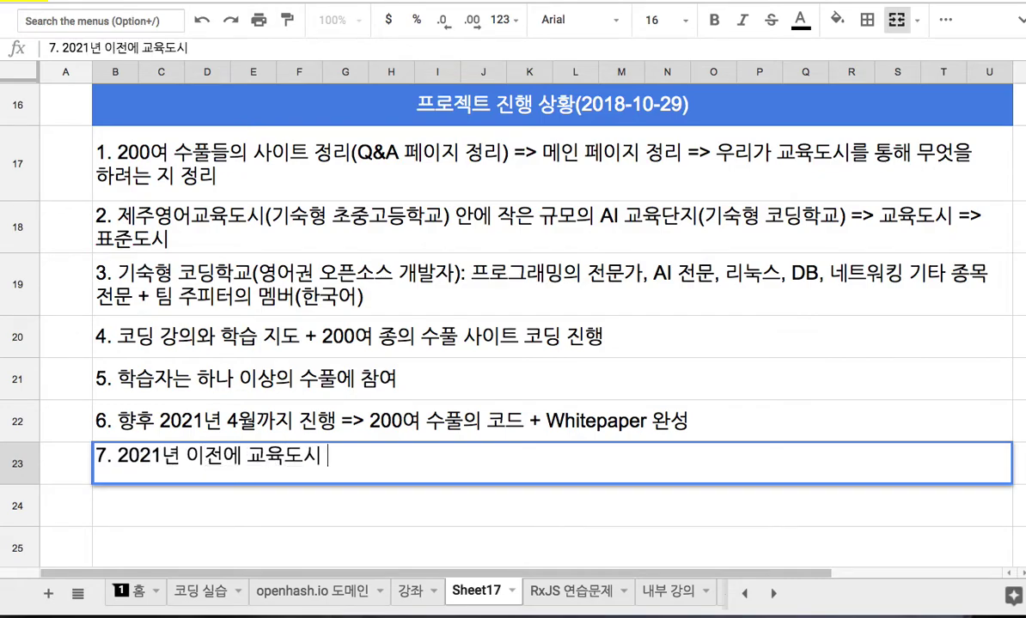
type("부지를 선정하고, 착공")
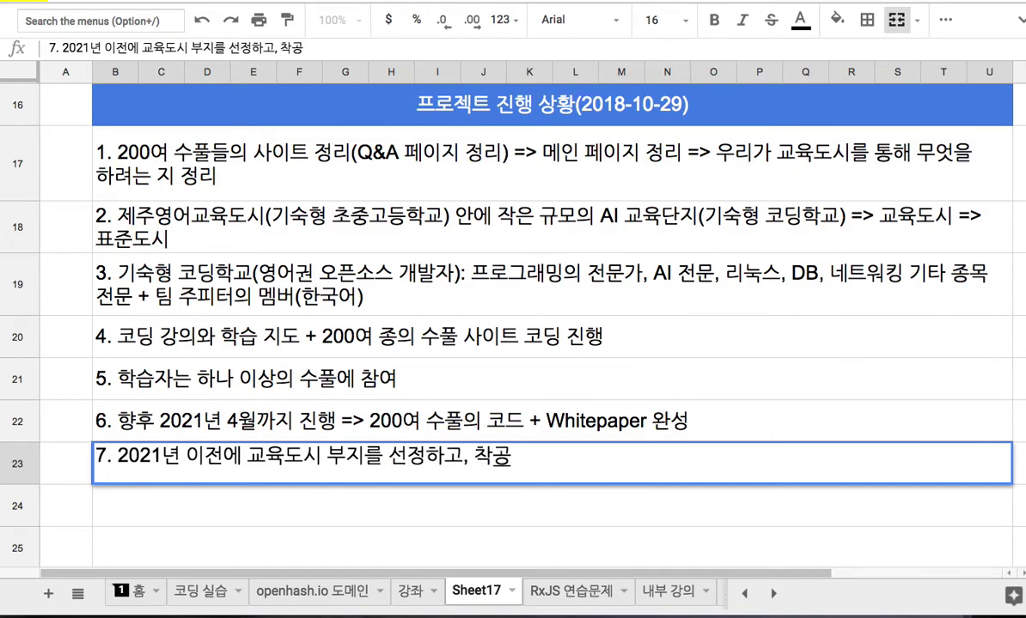
type("하는 것이 ")
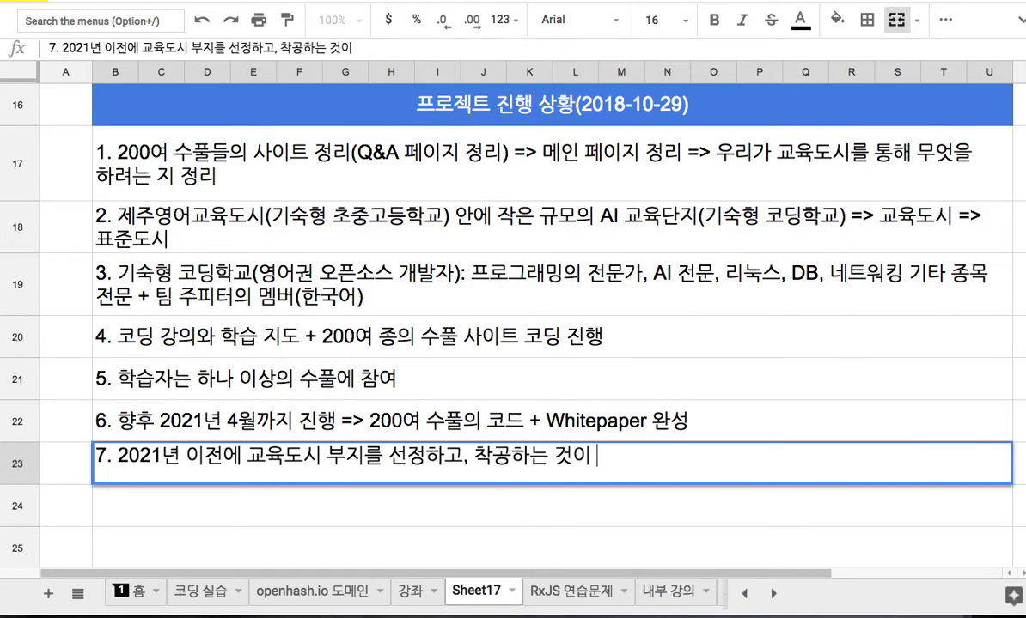
type("목표")
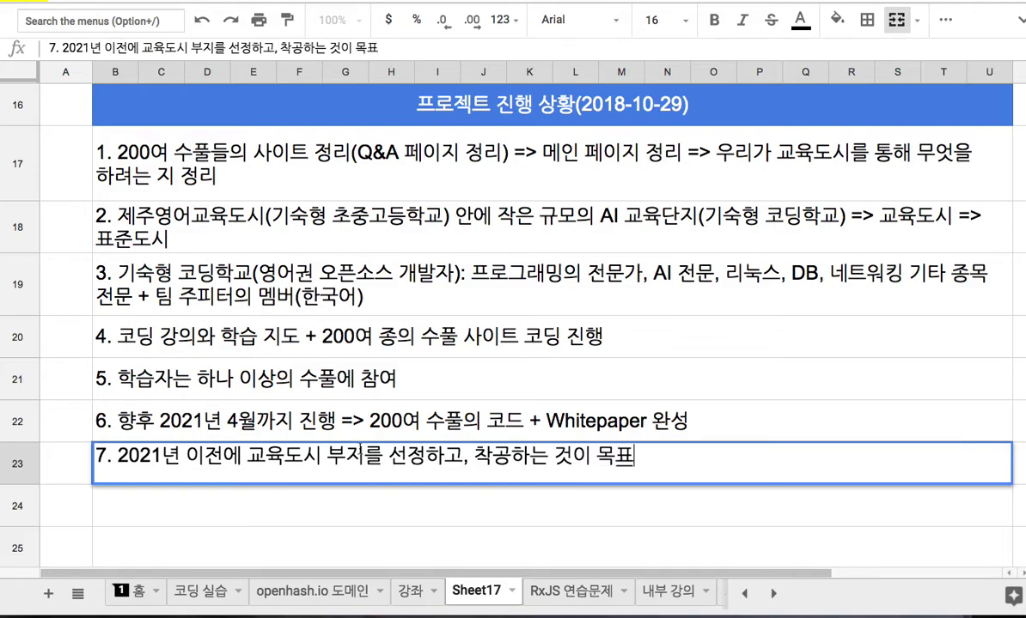
Review the phrase "기숙형 코딩학교" in item 3 against "교육도시 부지" in item 7
double_click(230, 302)
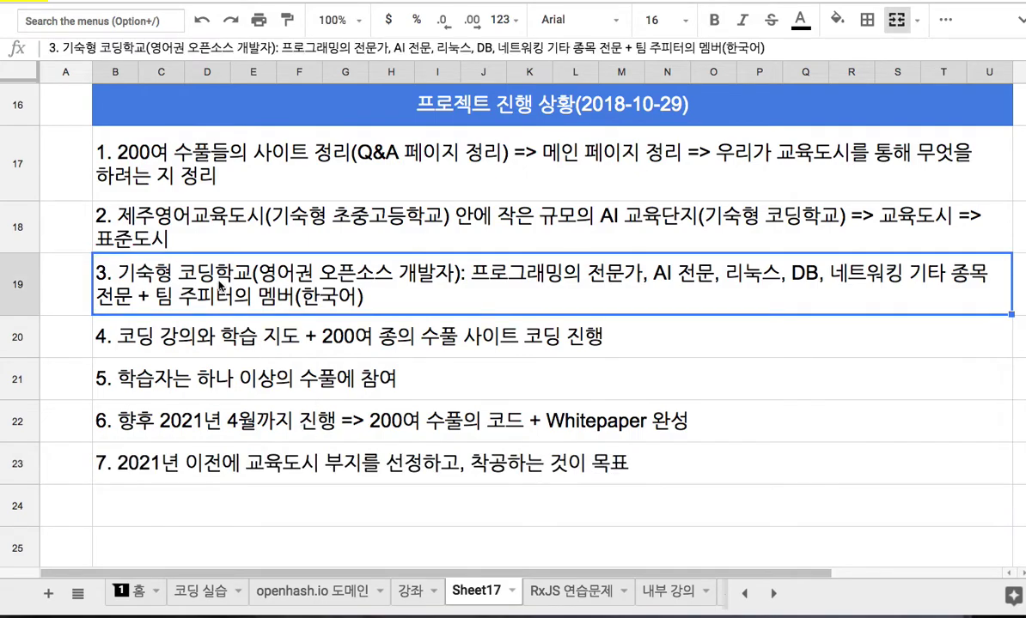
left_click_drag(117, 267, 327, 274)
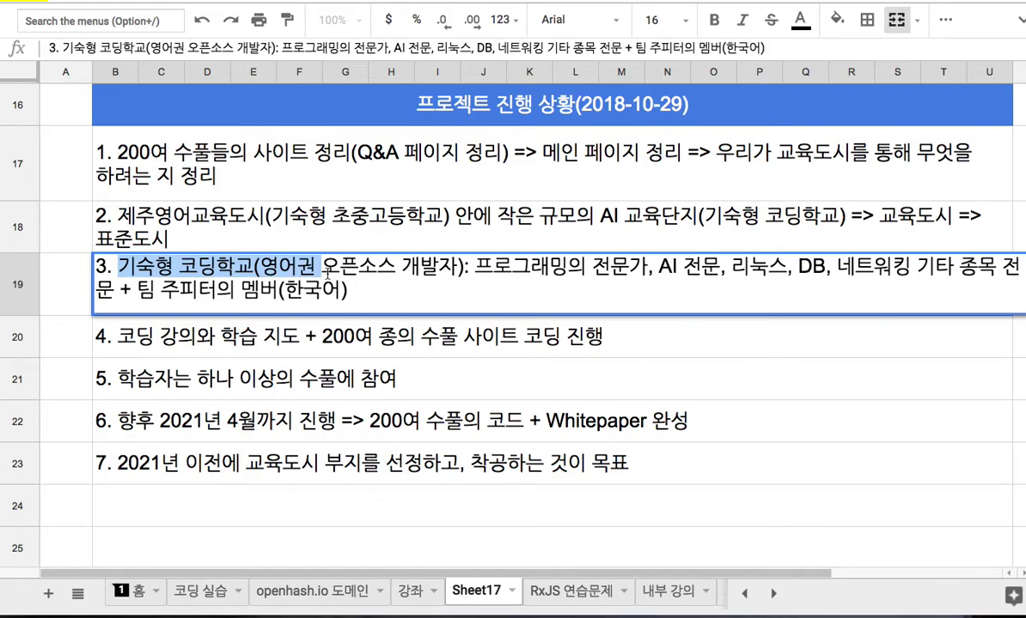
left_click_drag(327, 274, 256, 272)
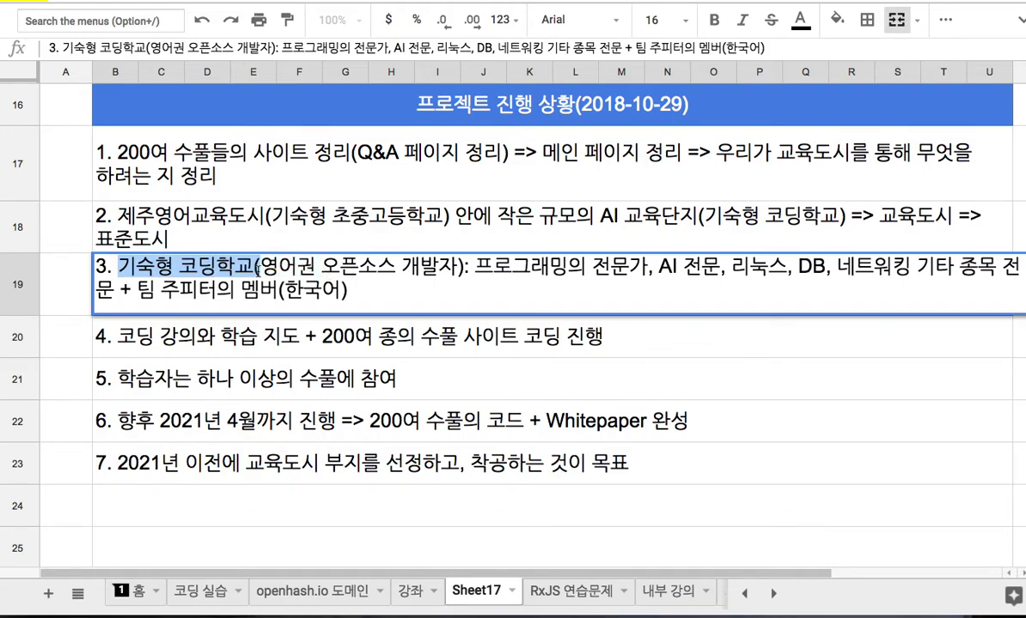
double_click(292, 474)
double_click(257, 456)
left_click(365, 462, "shift")
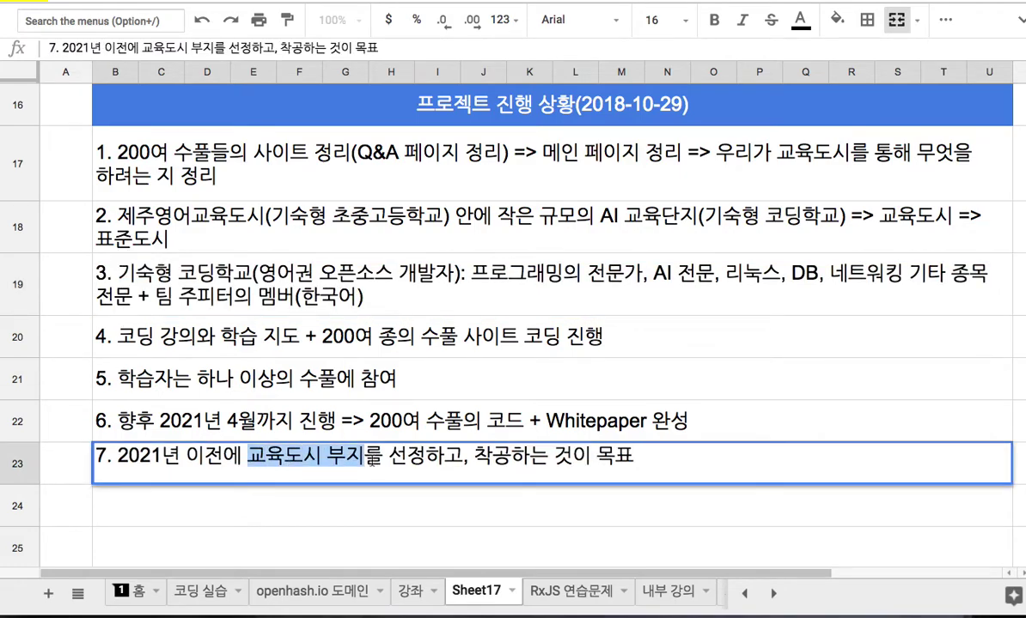
left_click(255, 288)
left_click(317, 447)
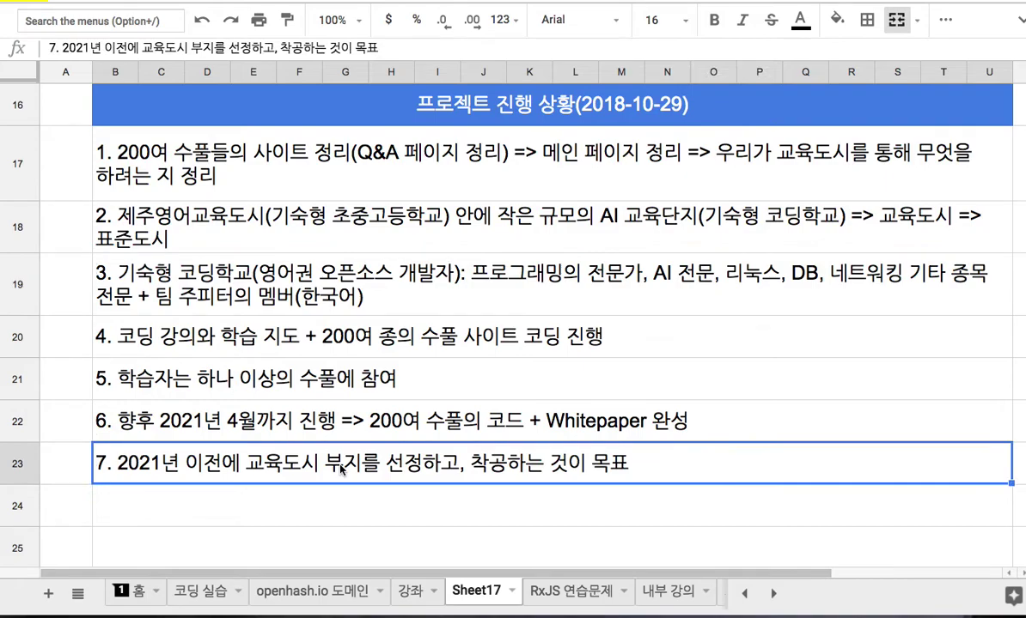
left_click(183, 280)
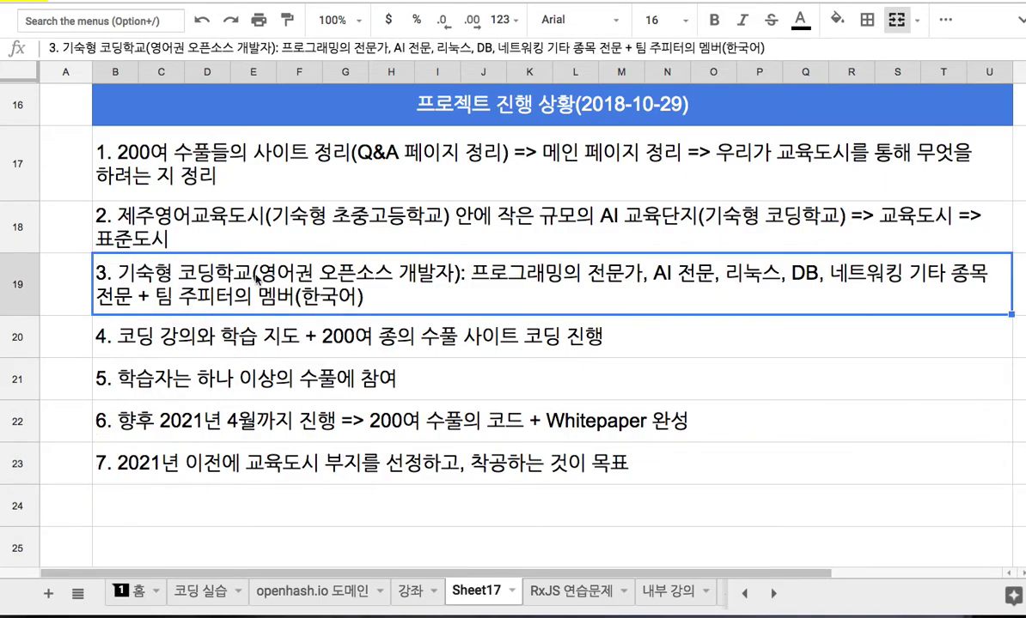
left_click(330, 468)
scroll(321, 471, "down", 3)
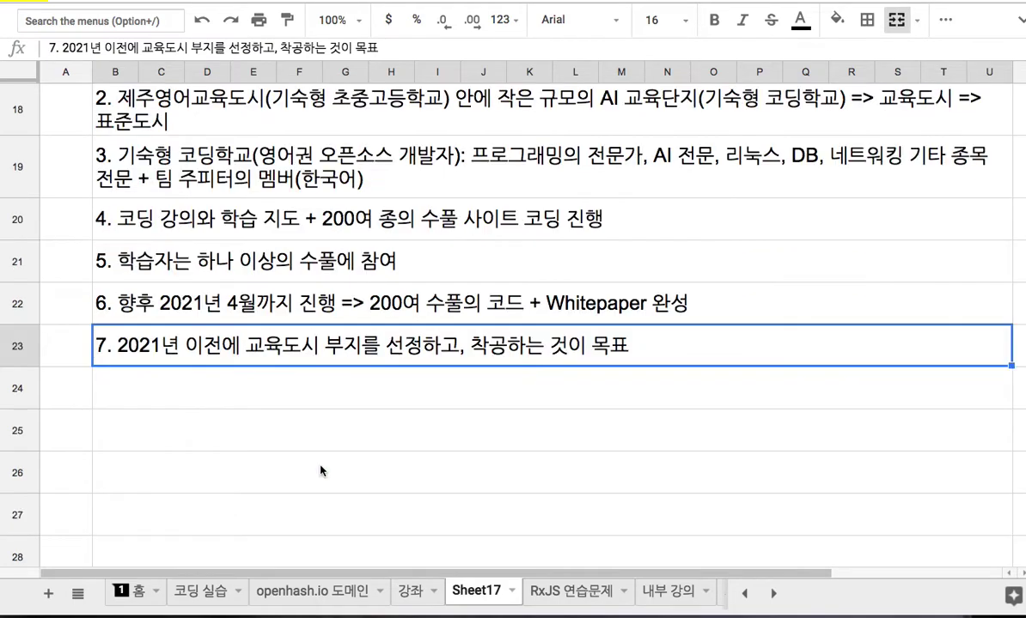
Start item 8 in row 24 with the text "8. ㅇ"
left_click(237, 348)
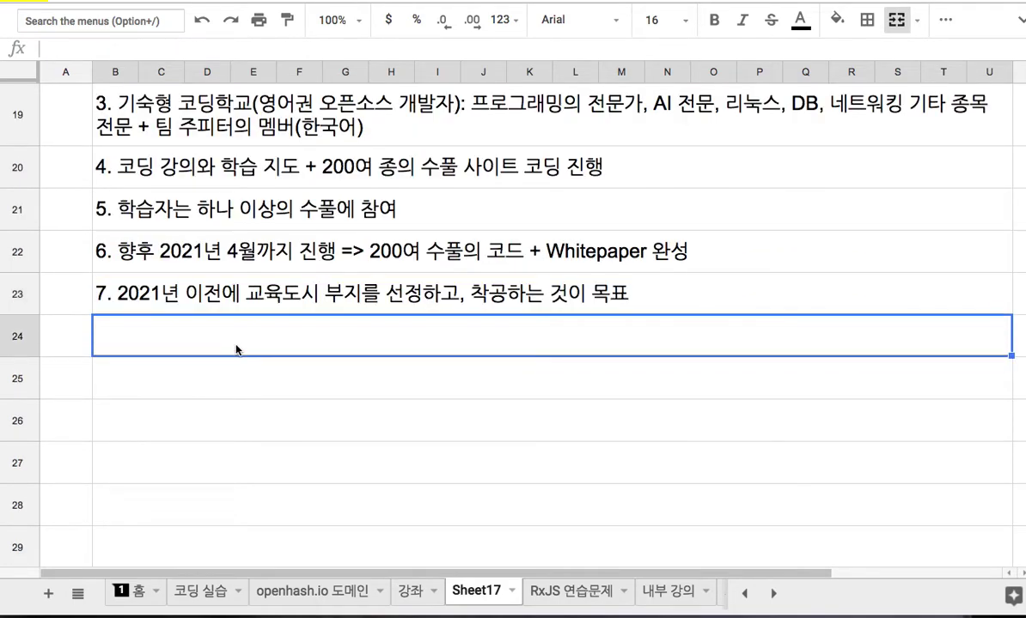
type("8")
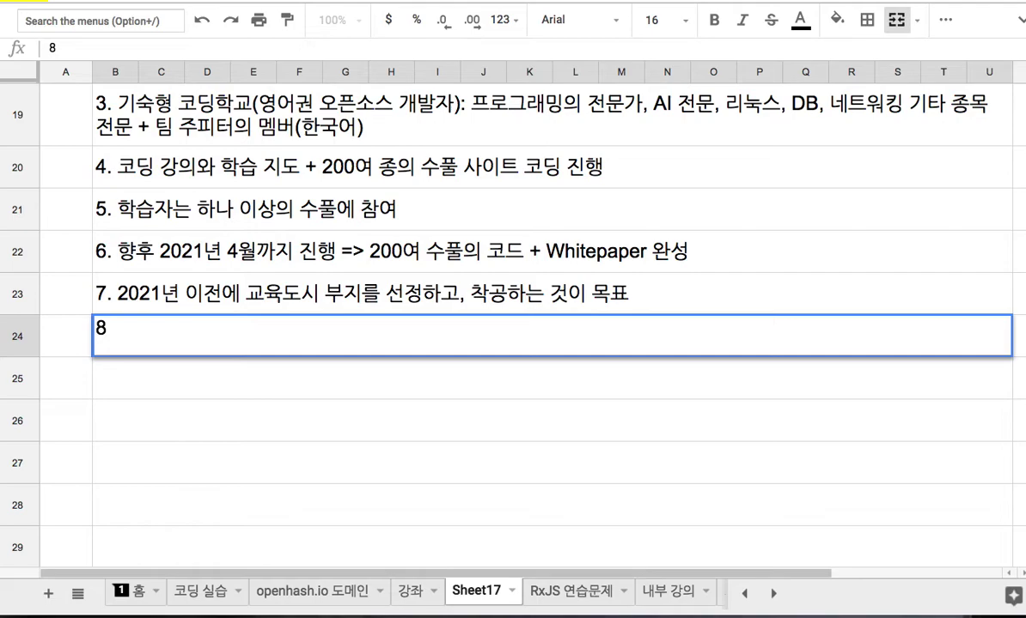
type(".")
scroll(270, 396, "down", 1)
left_click(270, 395)
left_click(203, 282)
double_click(202, 282)
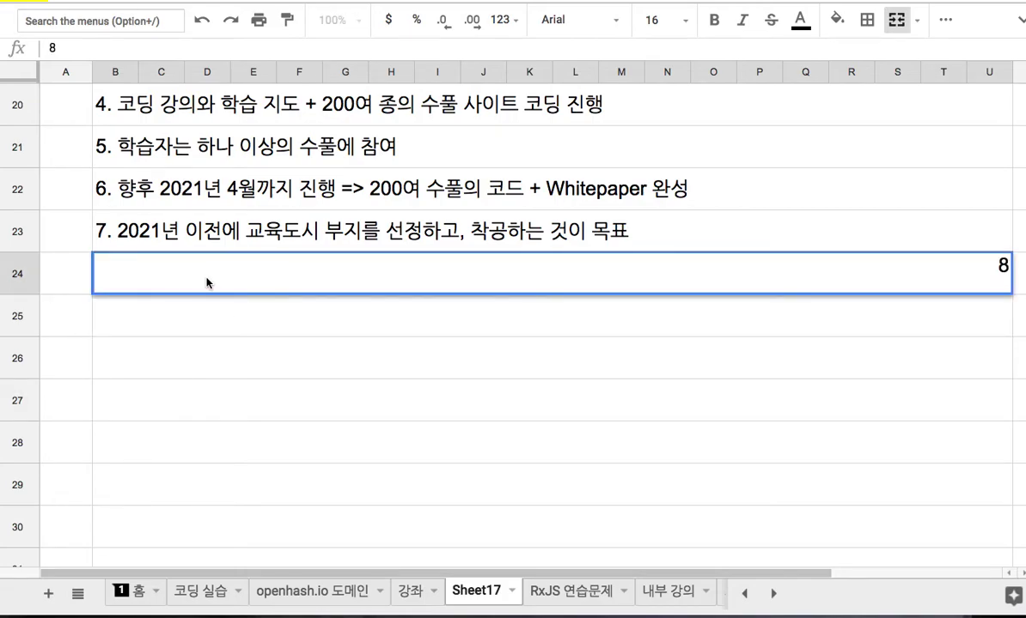
type(". ㅇ")
key("Return")
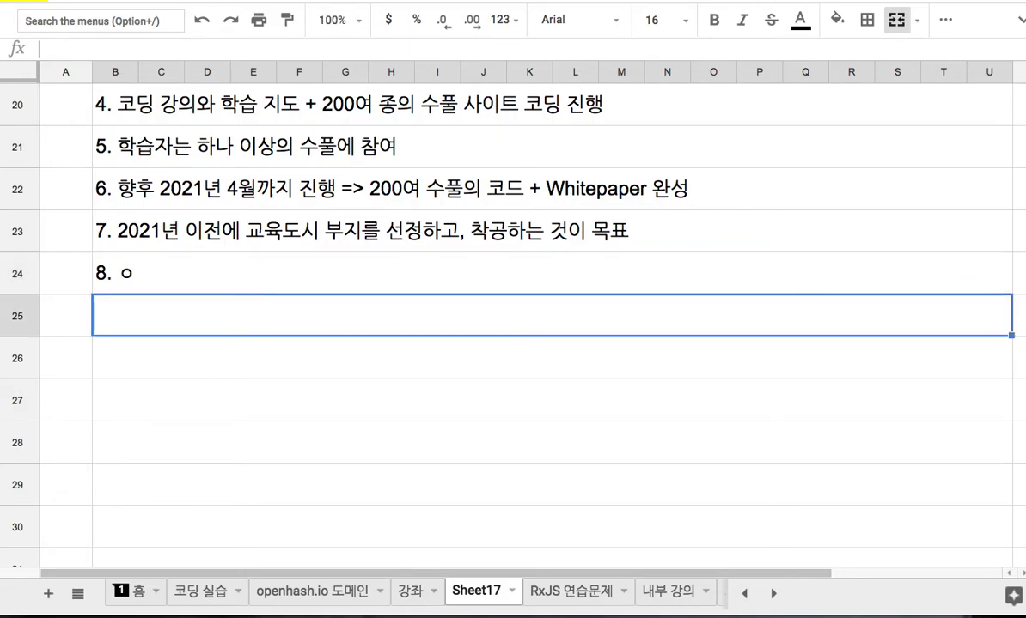
Replace the stray "ㅇ" in item 8 with "교육단지 시작 => 교육도시 시작"
double_click(163, 275)
double_click(127, 267)
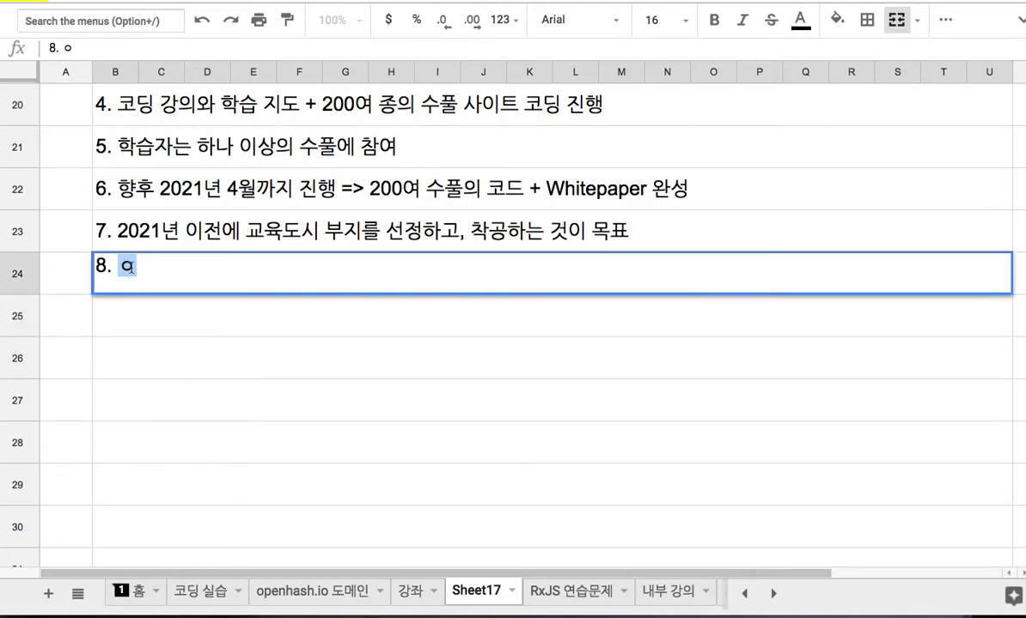
type("코딩 교육")
key("BackSpace")
key("BackSpace")
key("BackSpace")
key("BackSpace")
key("BackSpace")
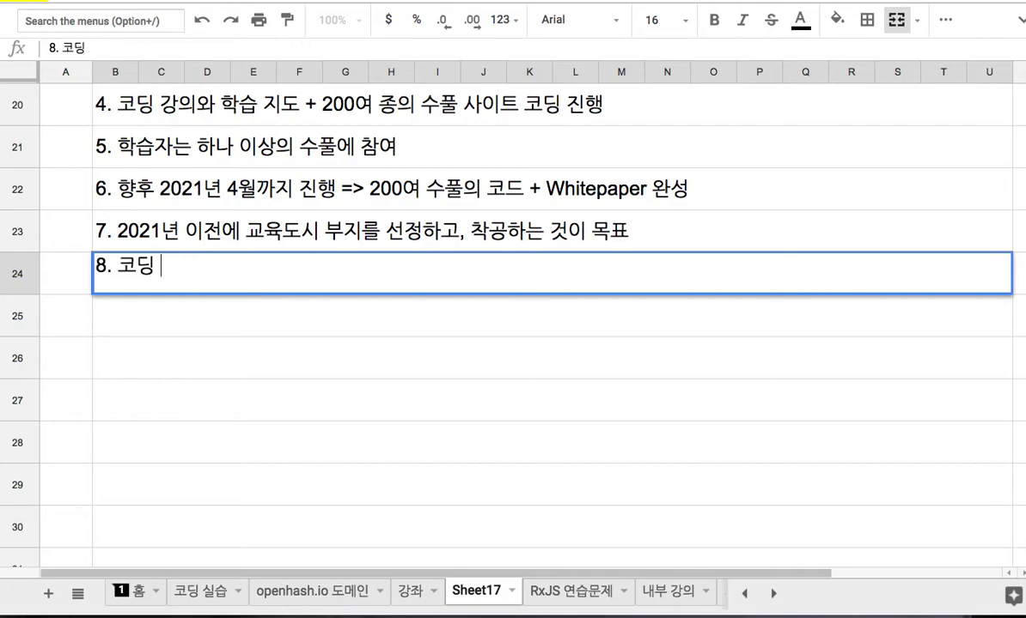
type("교육ㄷ")
type("단지 시")
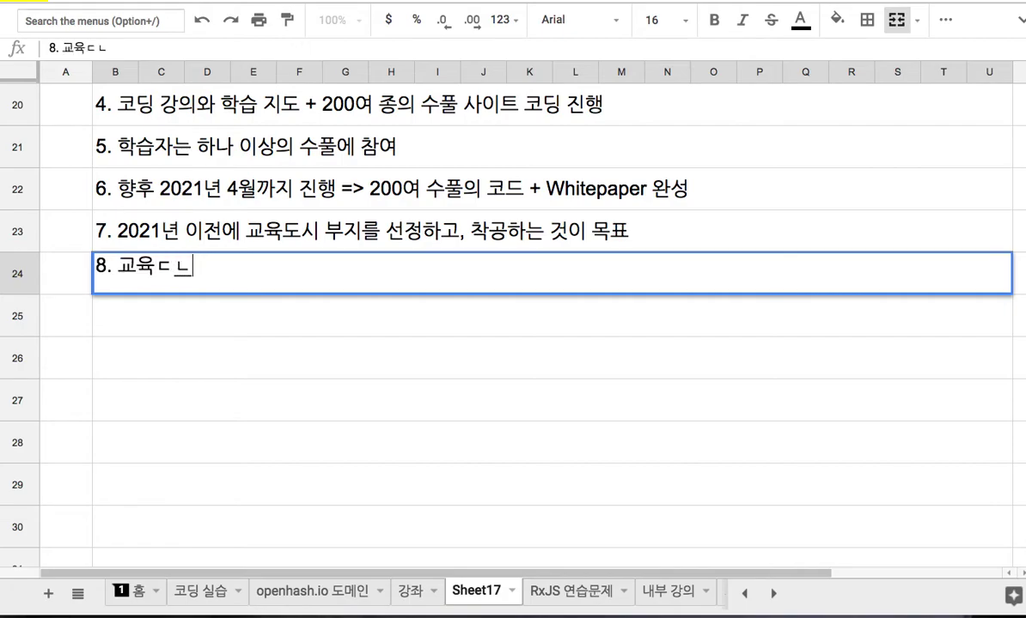
type("작 ")
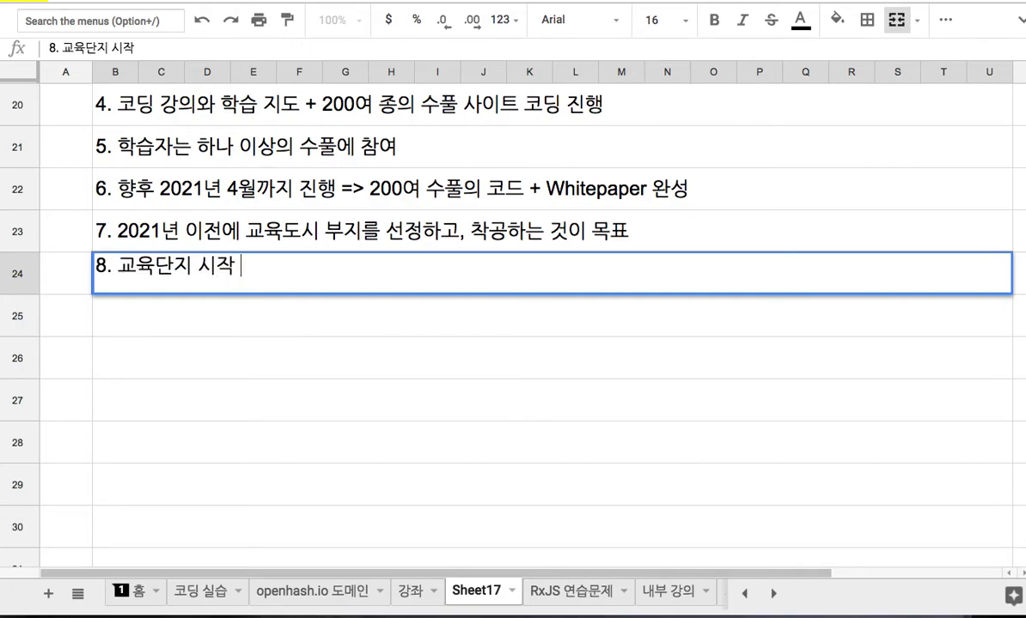
type("=> 교육도시 시작")
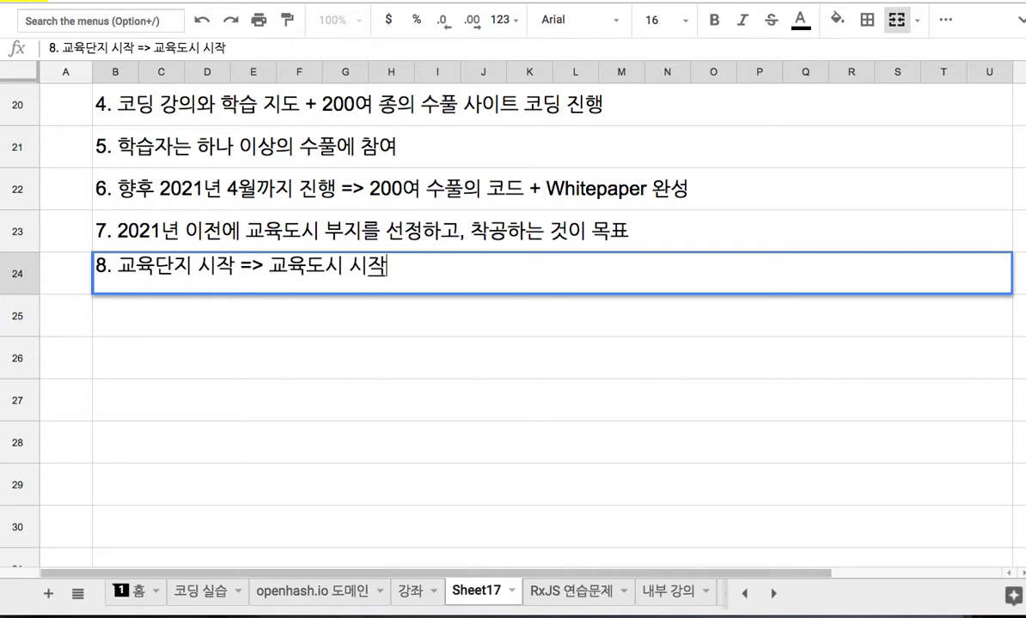
Extend item 8 in row 24 with "=> 표준도시"
type(" => 표준도")
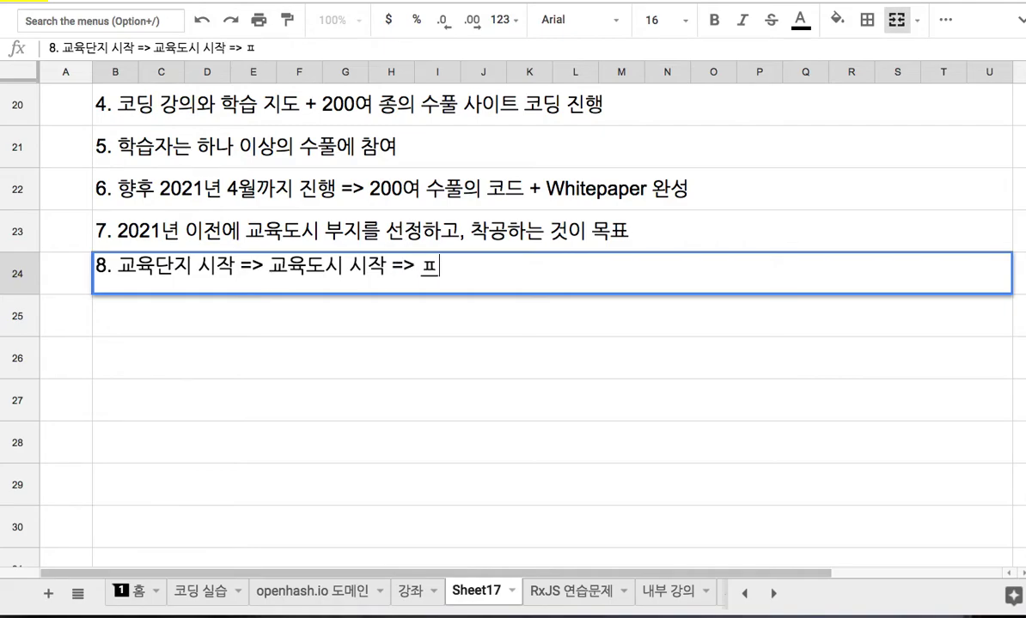
type("시")
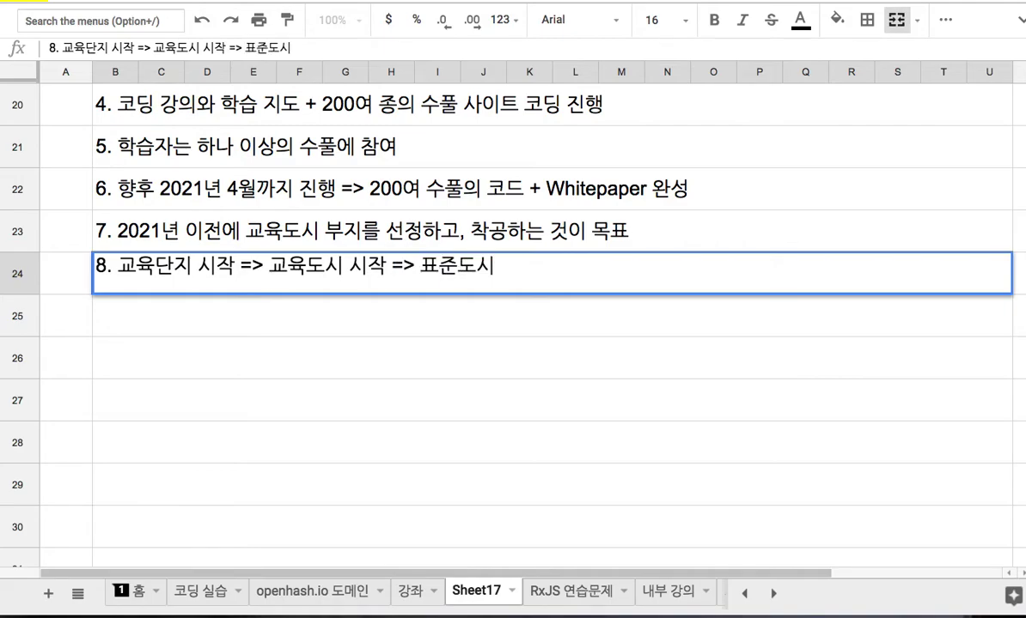
Enter sub-item 1 in row 25 as "1) 교육단지의 목표는 교육도시를 시작할 수 있는 준비"
left_click(188, 316)
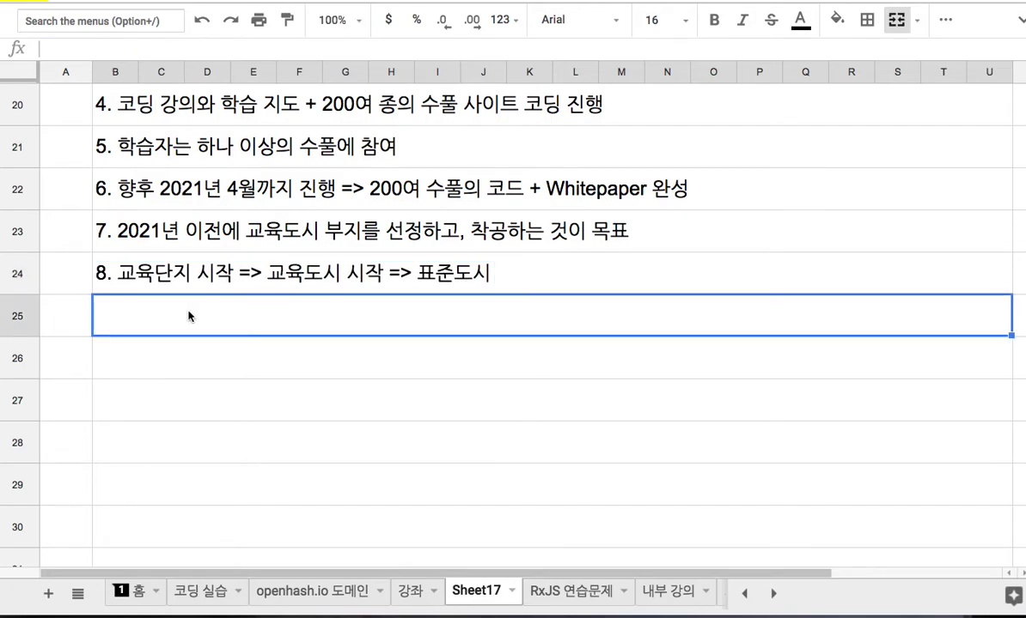
type("1) 교육단")
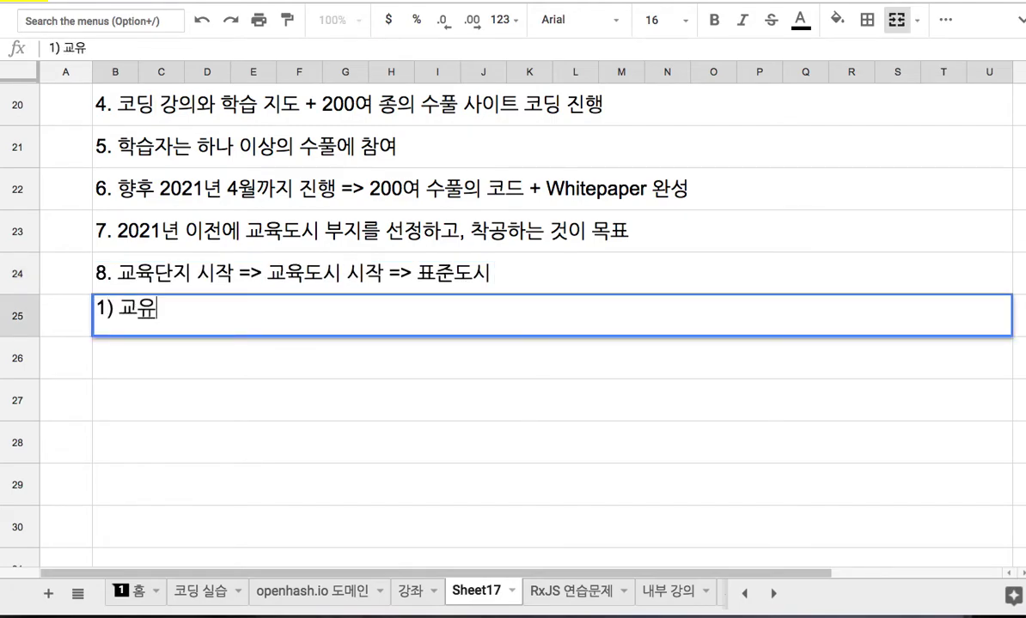
type("지의 목표")
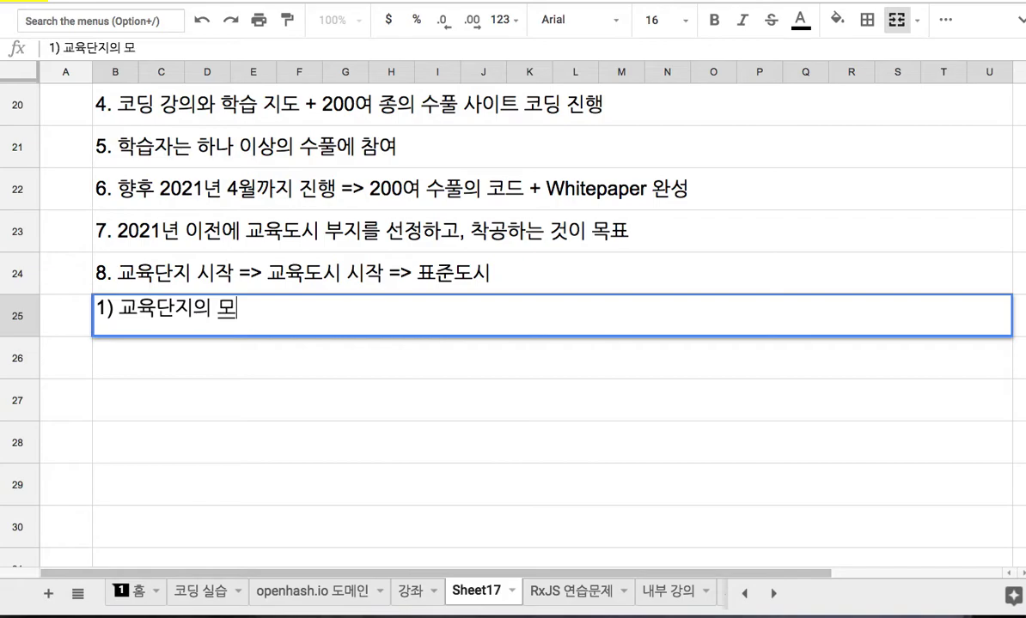
type("는 교육도실")
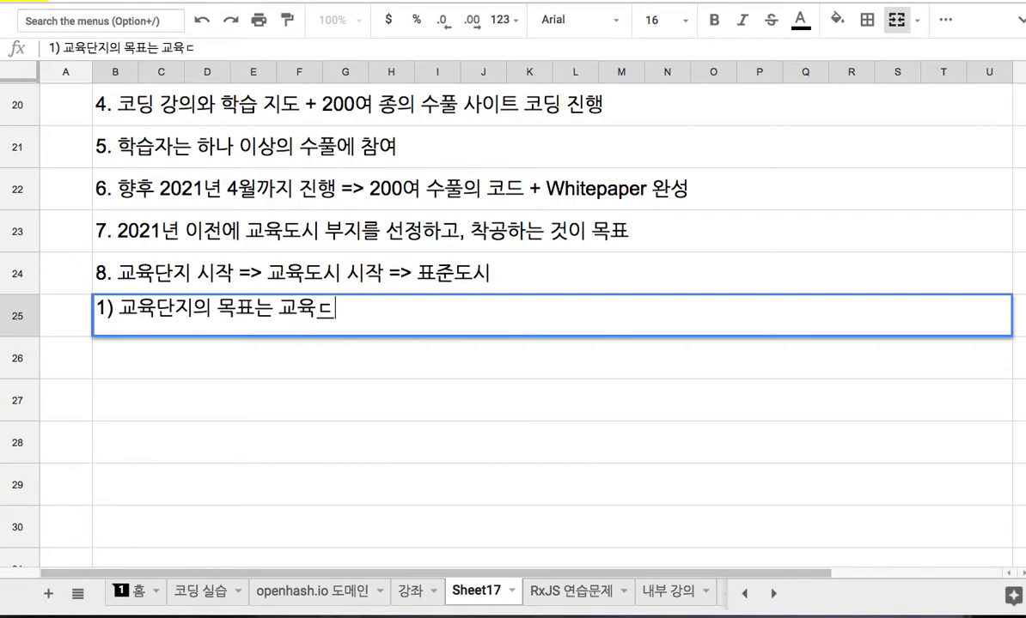
type("를 ")
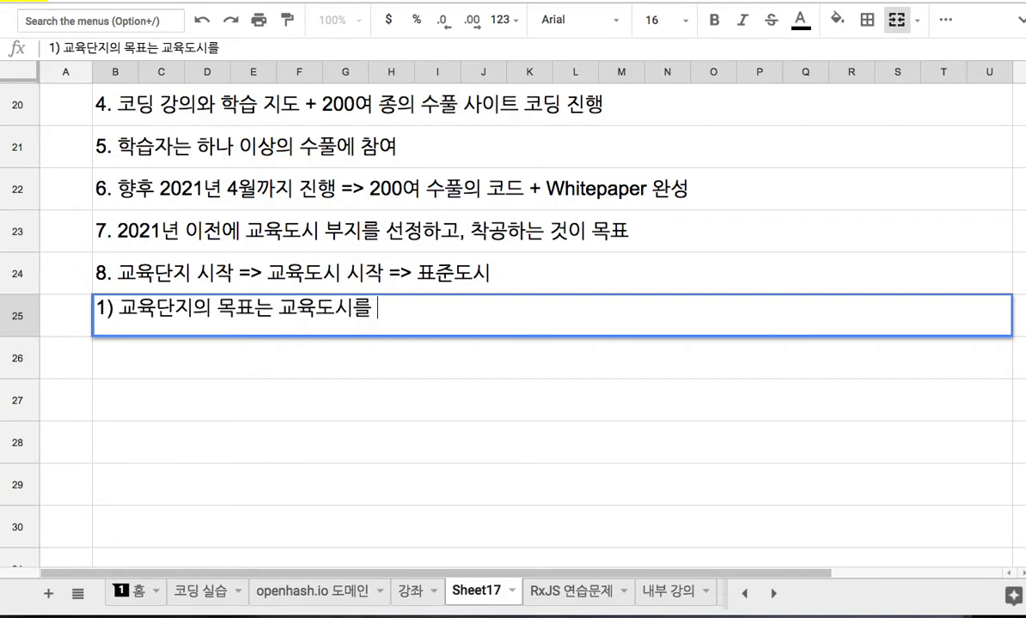
type("시자ㄱ할 수 있는 준ㅂ")
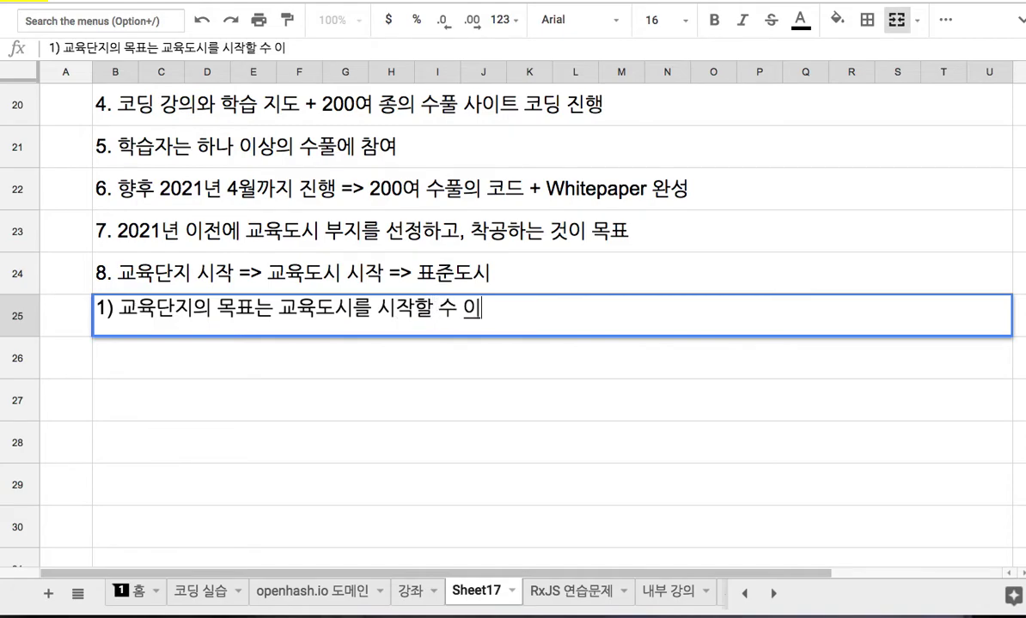
type("ㅣ")
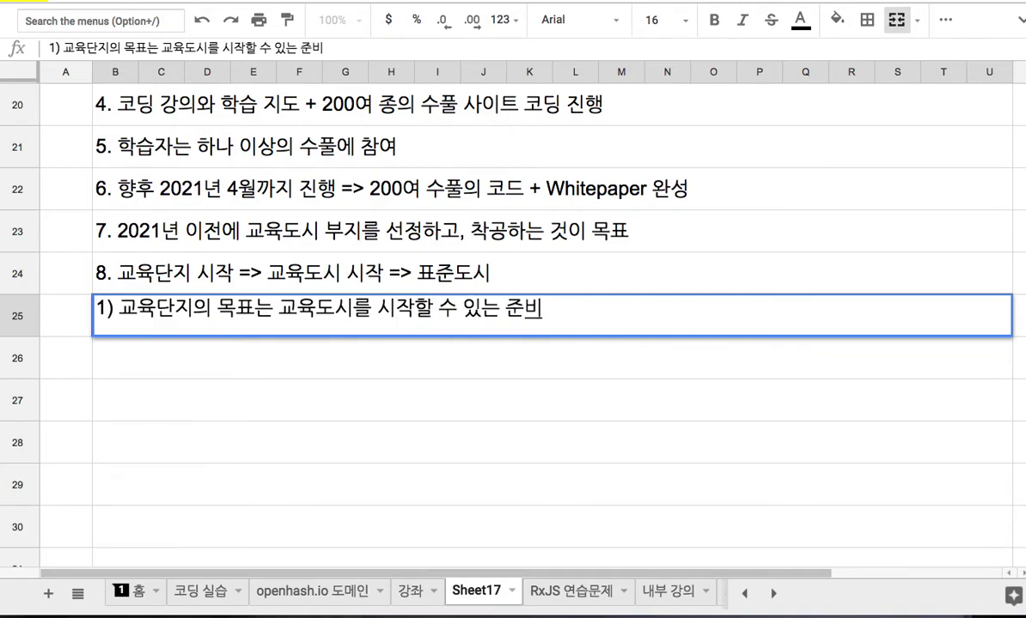
key("Return")
Enter sub-item 2 in row 26 as "2) 교육도시의 목표는 표준도시를 시작할 준비"
type("2) 교육")
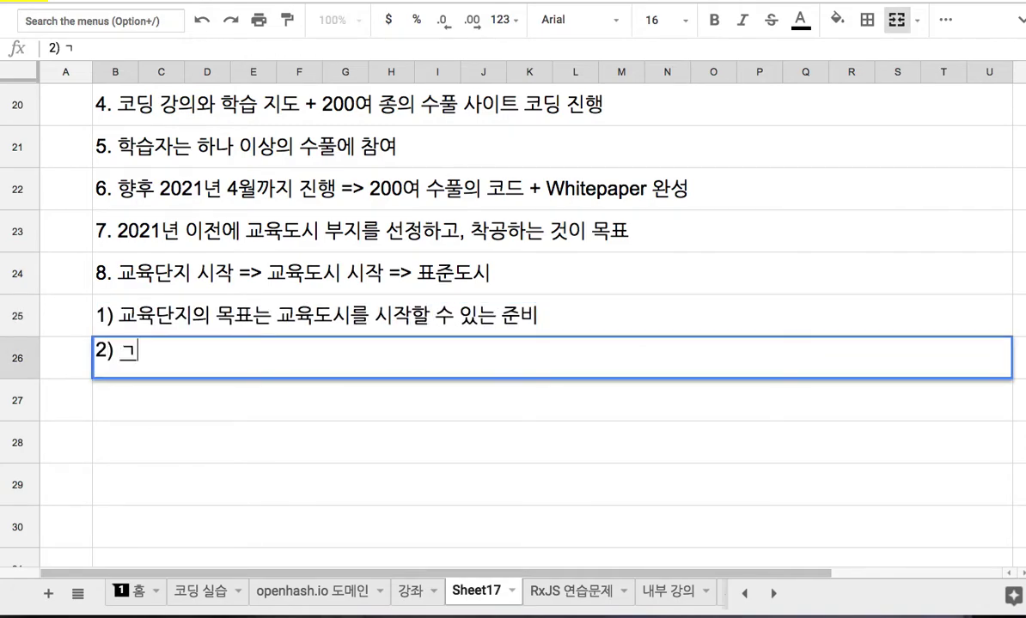
type("도시의 목표는 ")
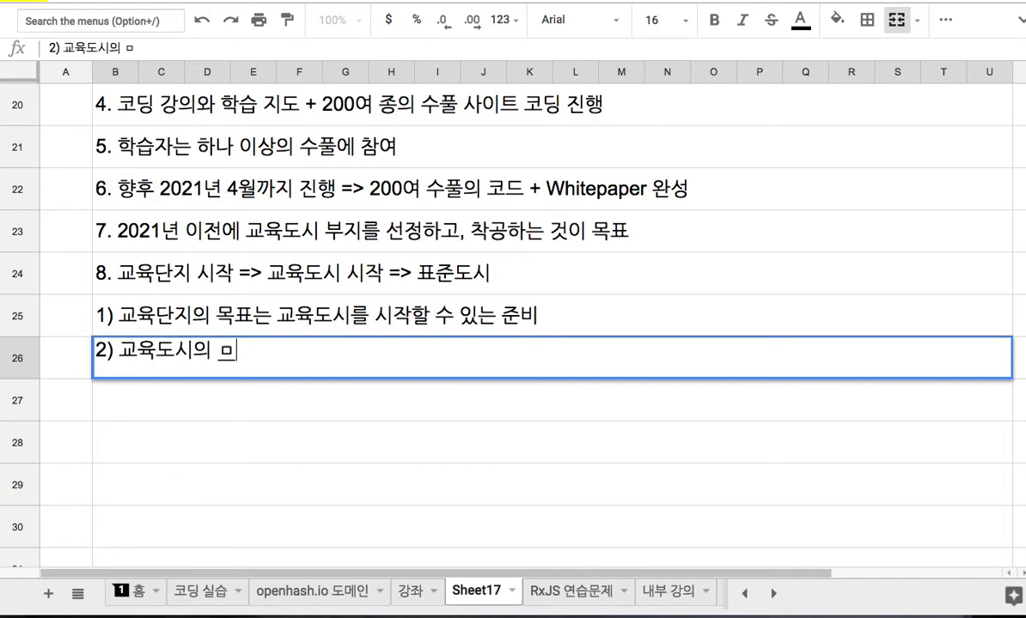
type("표준도시를 시작할 준비")
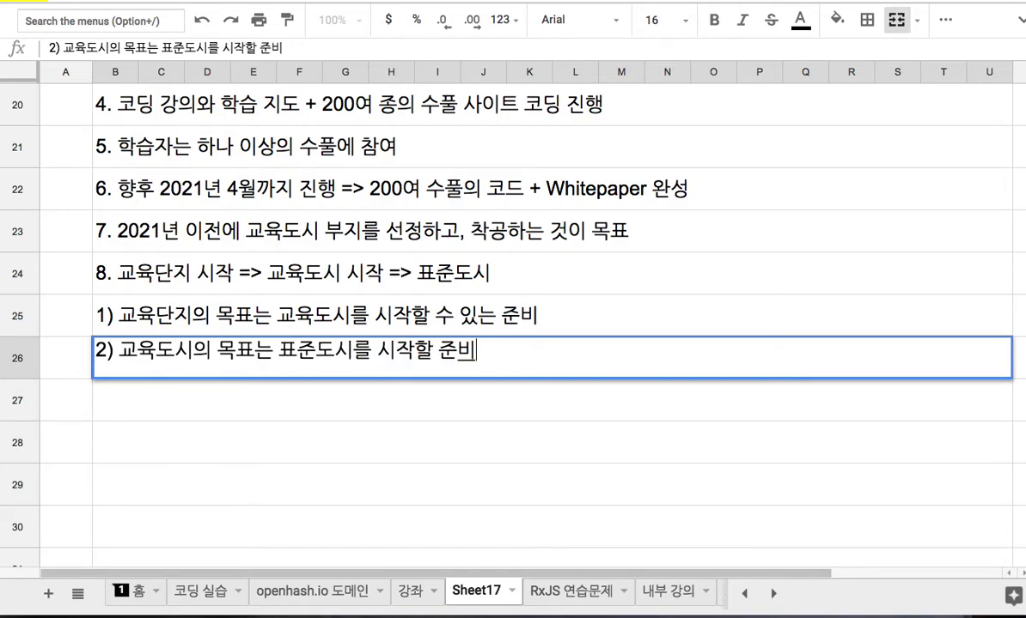
key("Return")
Enter sub-item 3 in row 27 as "3) 표준도시는 팀 주피터의 궁극적 목표"
type("3) 퓵")
type("준도시 ")
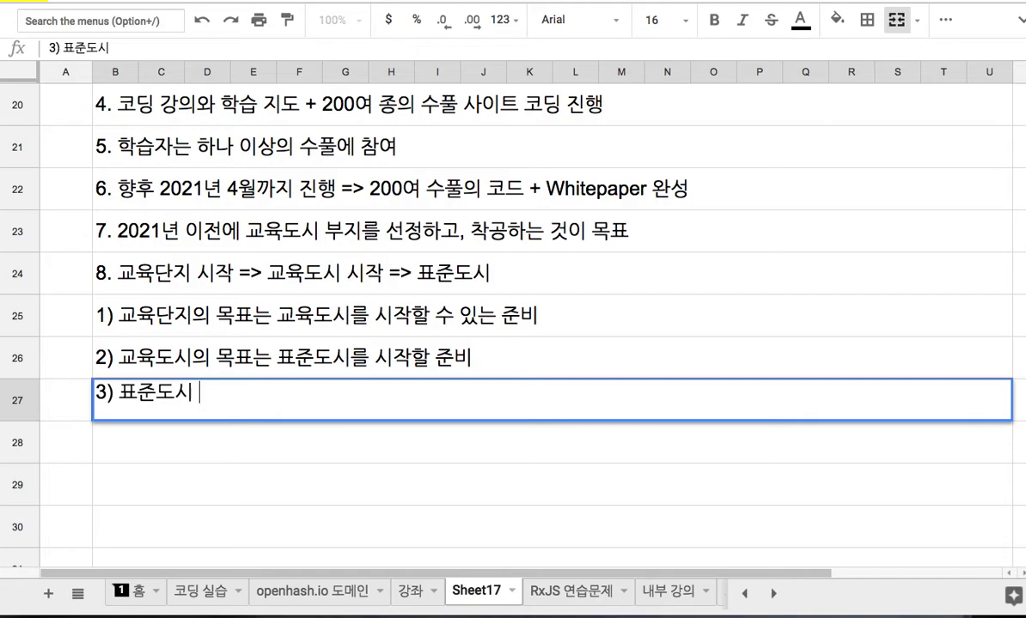
type("는 팀 주")
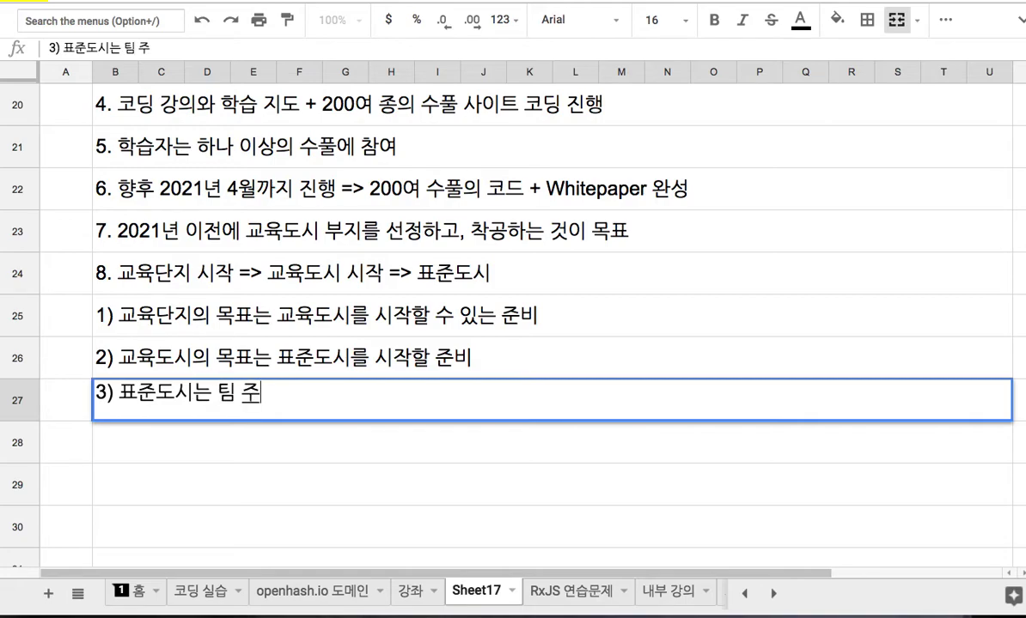
type("피터의 궁극적 ")
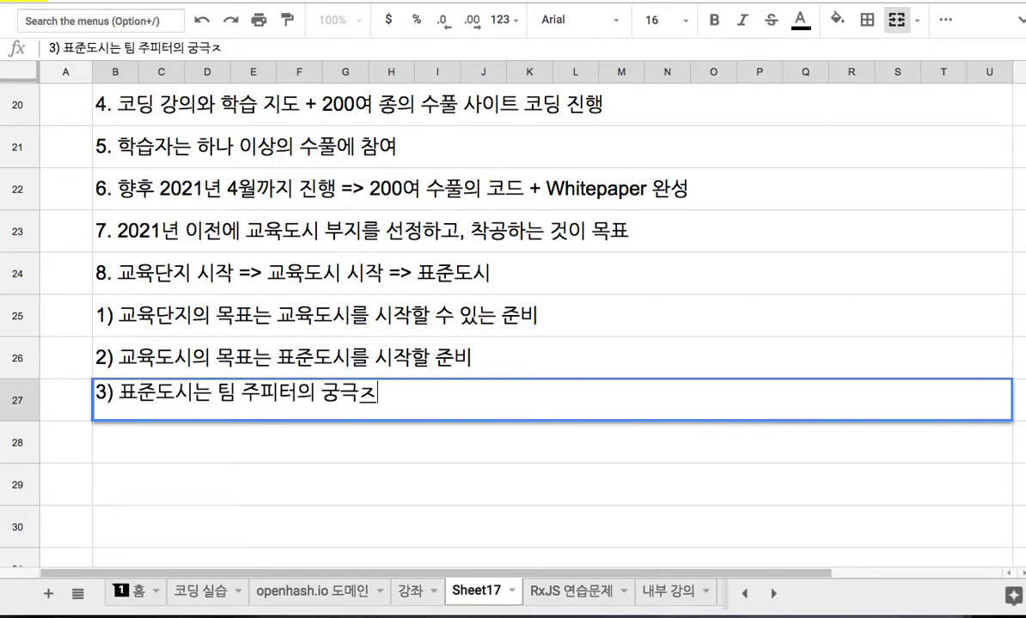
type("목표")
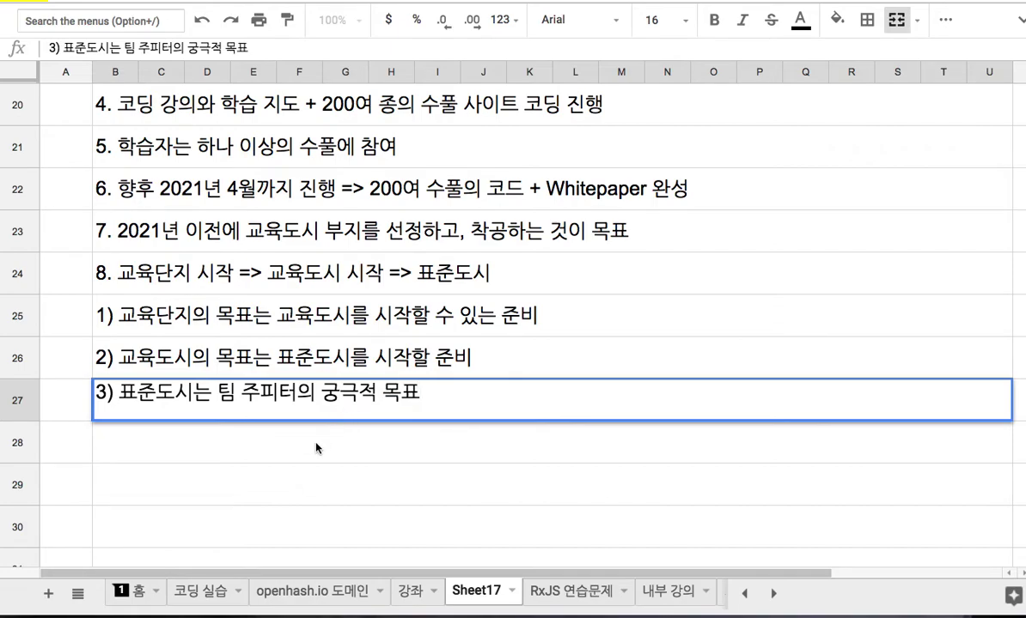
key("Return")
left_click(197, 406)
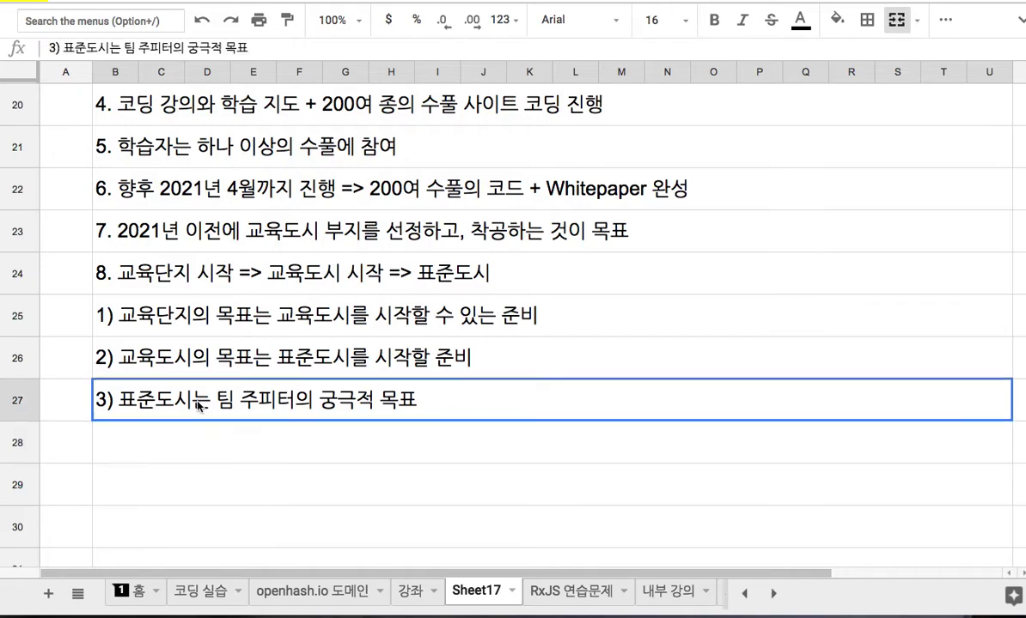
Enter item 9 in row 28 as "9. 교육도시를 운영하는 과정 = 200여 수풀을 완성하는 과정"
left_click(203, 440)
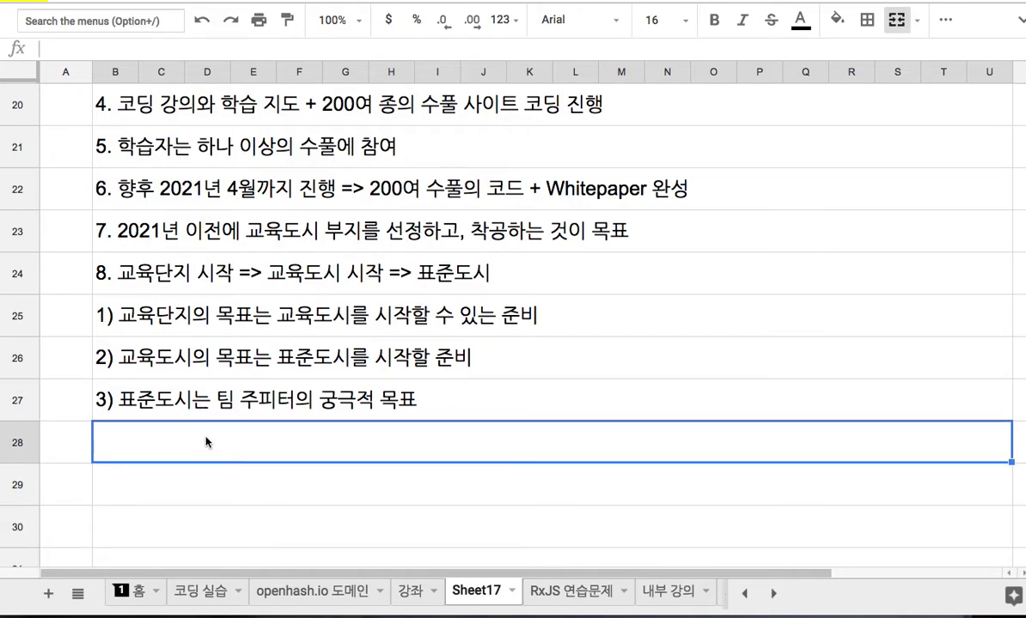
type("9. 교육도시 ")
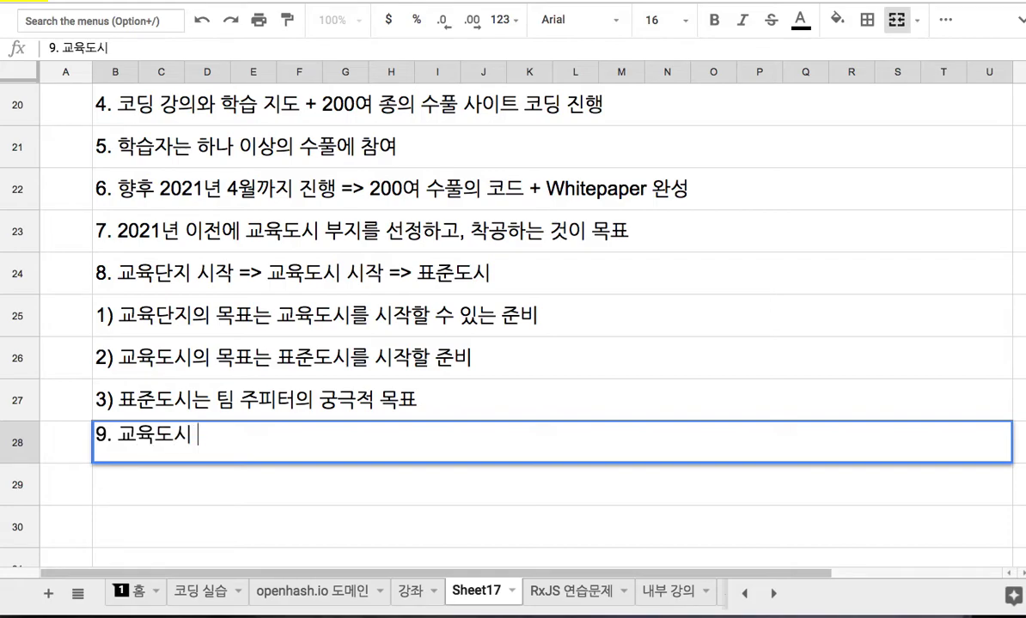
type("를 운영하는")
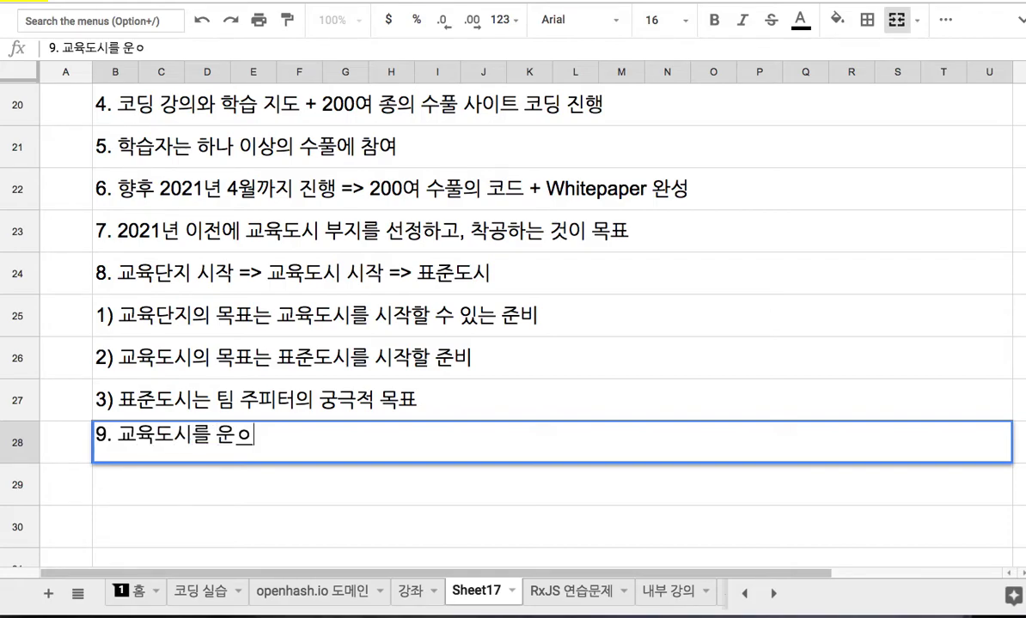
type(" 과정")
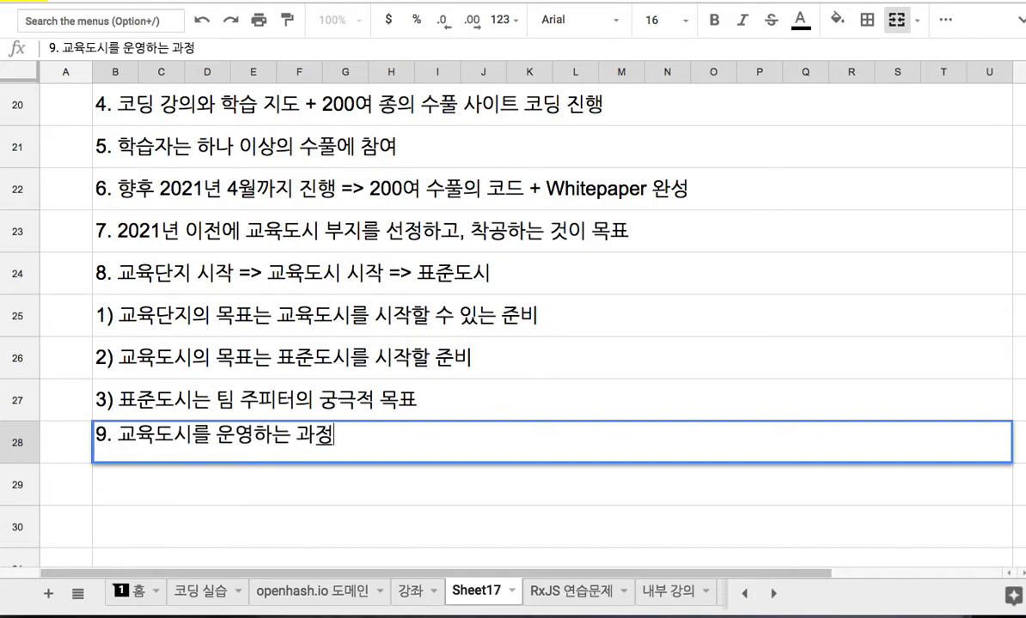
type(" = 200")
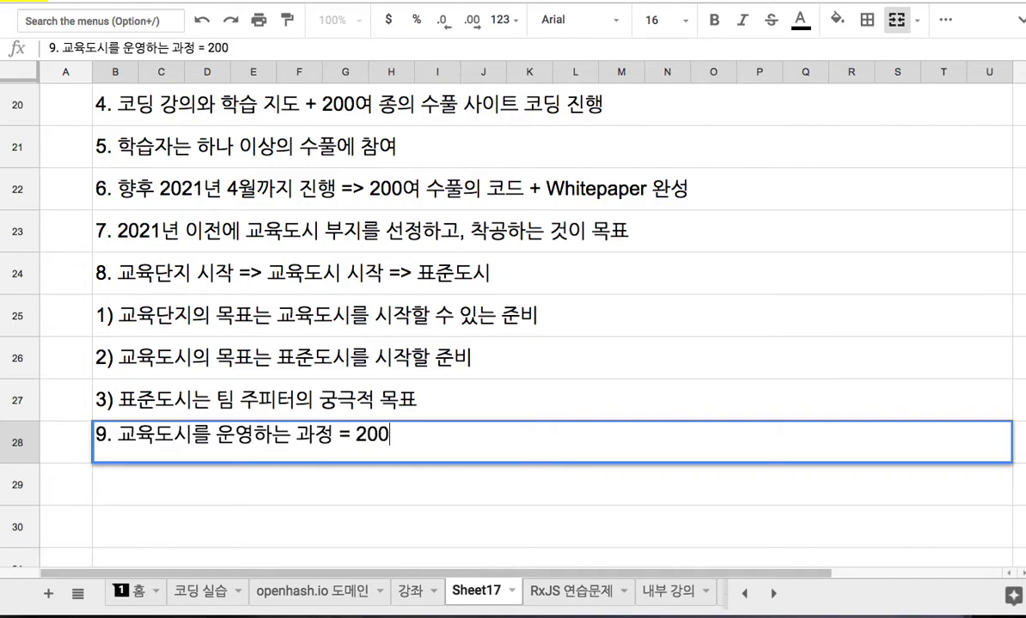
type("여 ㅅ수풀을 ")
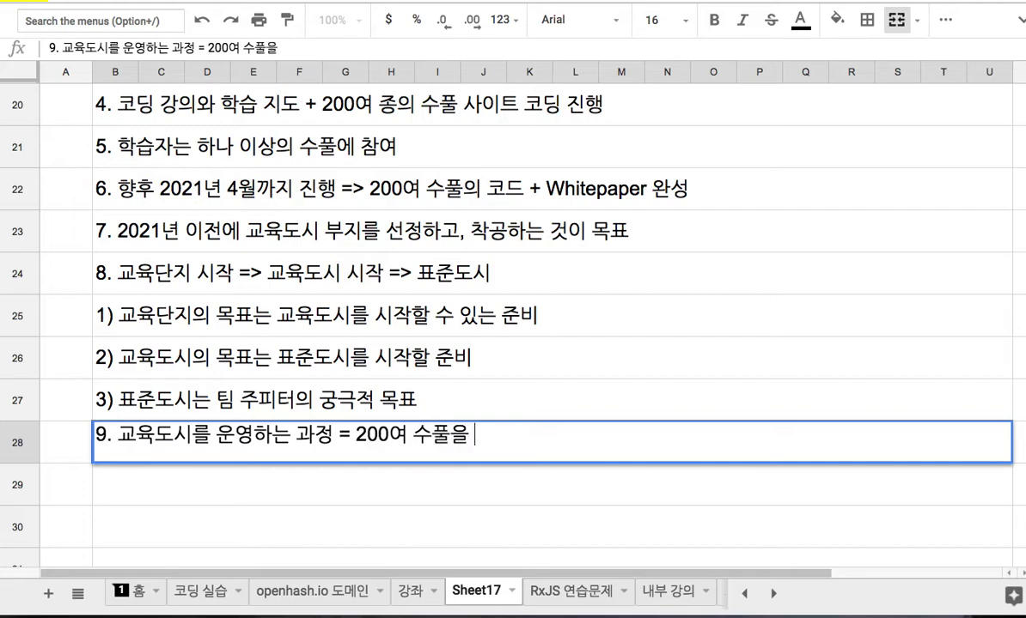
type("완성한")
type("는 과정")
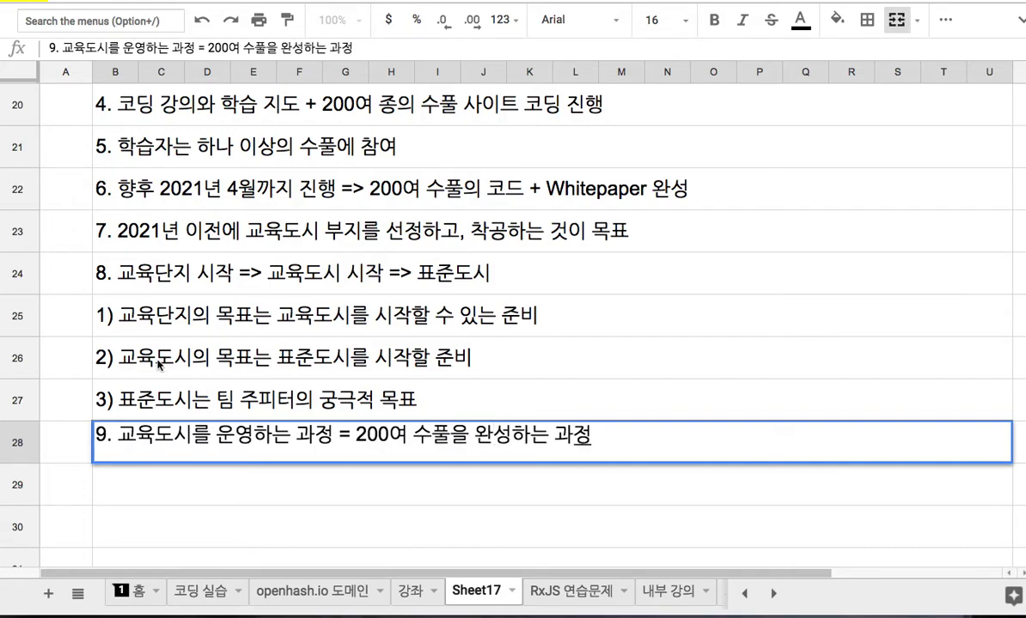
Copy "200여 수풀을 완성하는 과정" from item 9 and append it after an equals sign to sub-item 1 in row 25
double_click(186, 322)
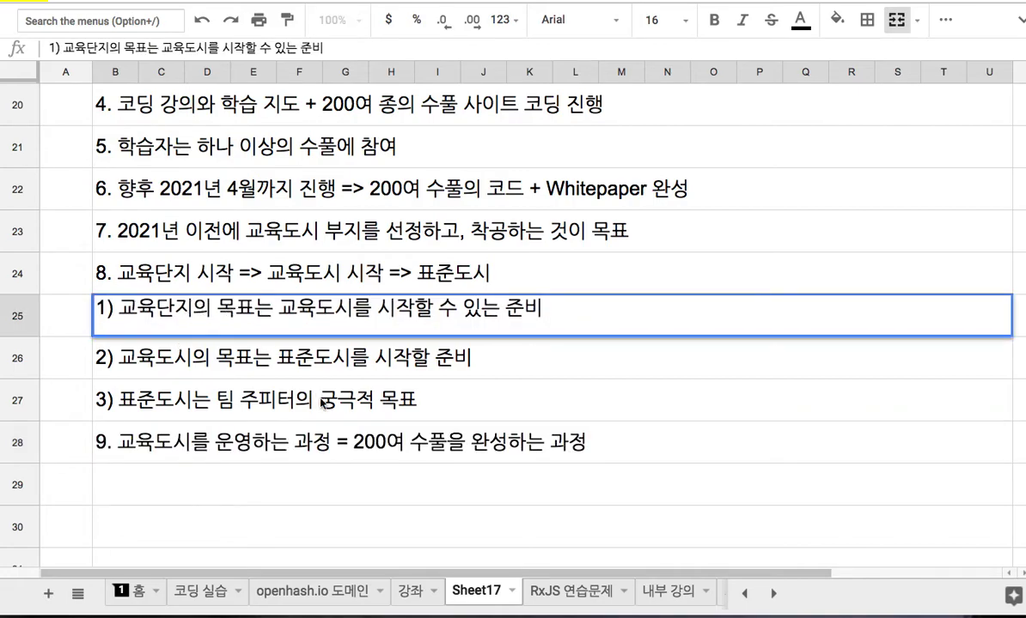
double_click(353, 435)
left_click_drag(355, 435, 592, 434)
key("super+c")
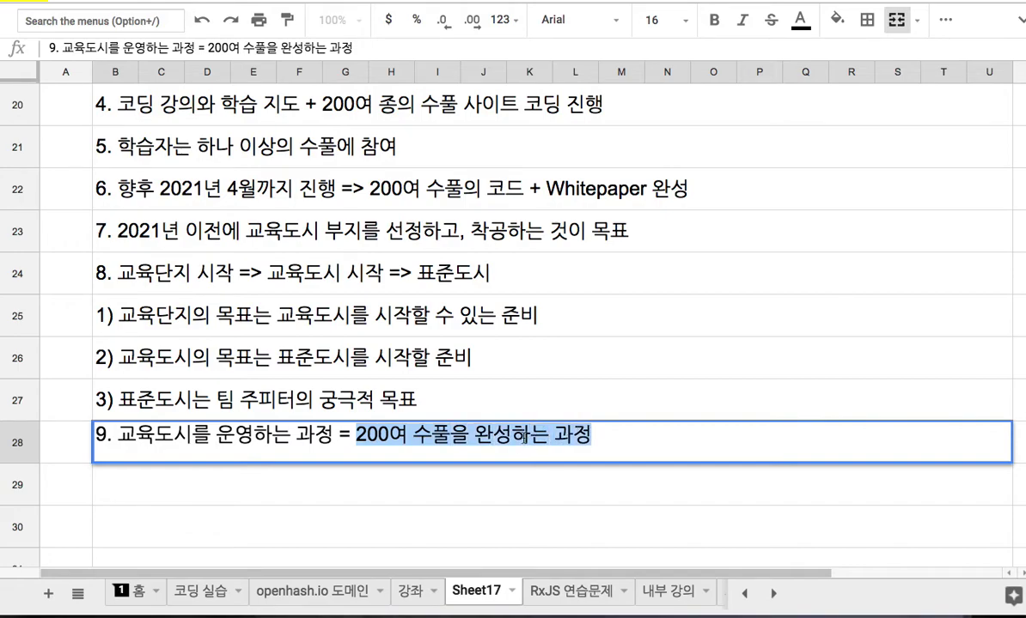
double_click(186, 303)
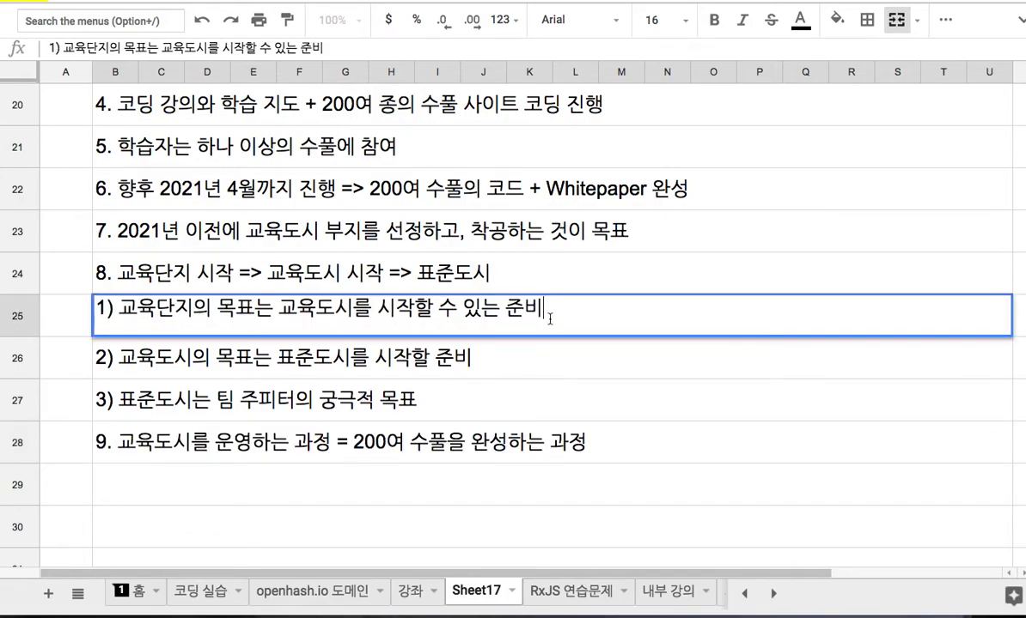
type("=")
key("super+v")
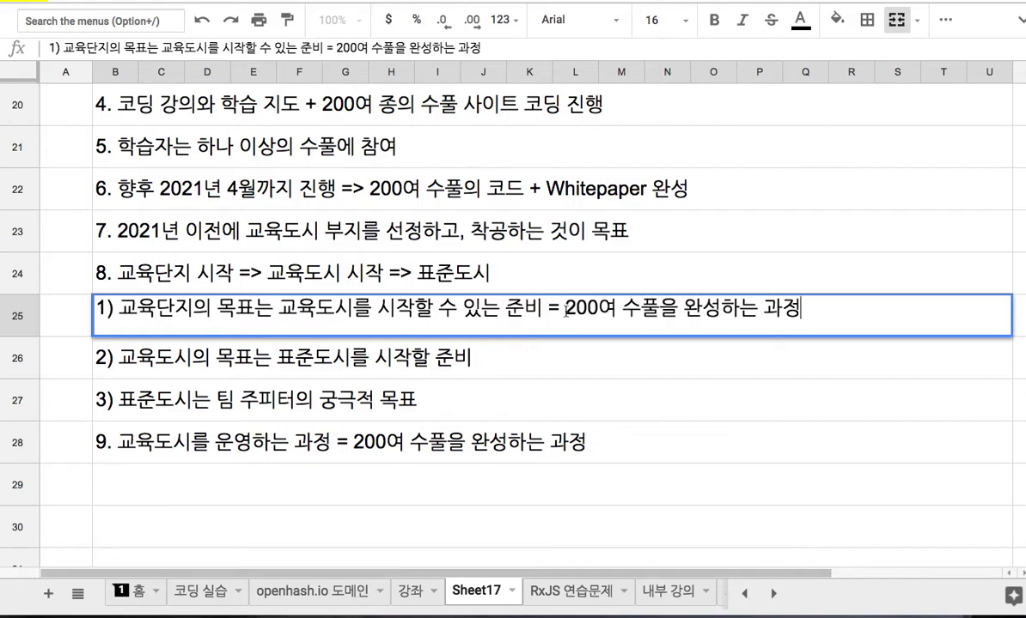
Change "수풀을" in sub-item 1 to "수풀의 초안을"
key("Left")
key("Left")
key("Left")
key("Left")
key("Left")
key("Left")
key("Left")
key("Left")
key("shift+Left")
type("의 초안을")
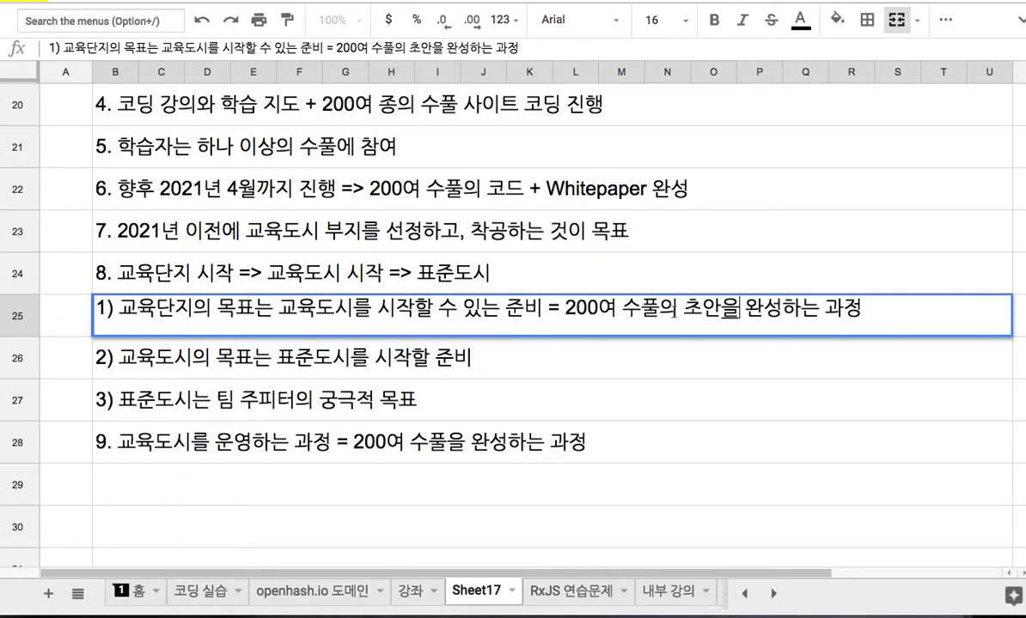
Color the words "초안을 완성" in sub-item 1 red
left_click_drag(687, 311, 780, 311)
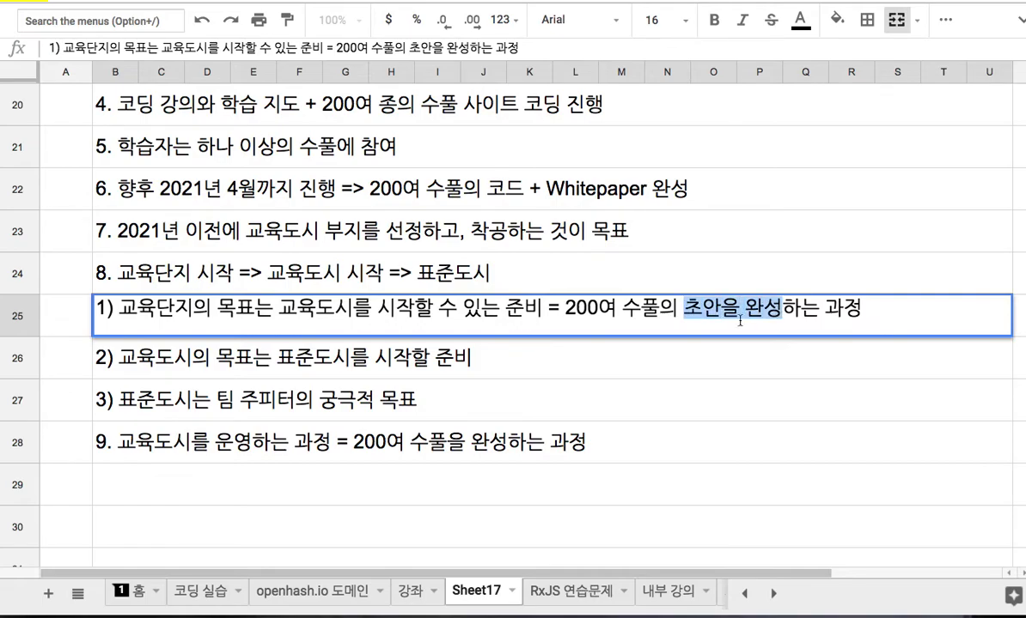
left_click(810, 29)
left_click(826, 108)
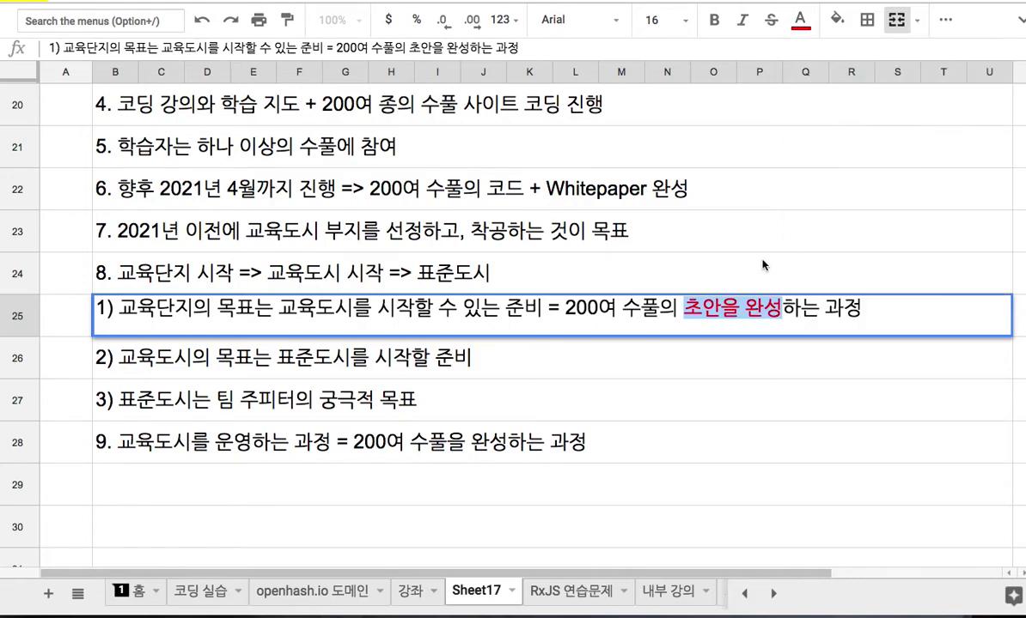
left_click_drag(191, 309, 101, 309)
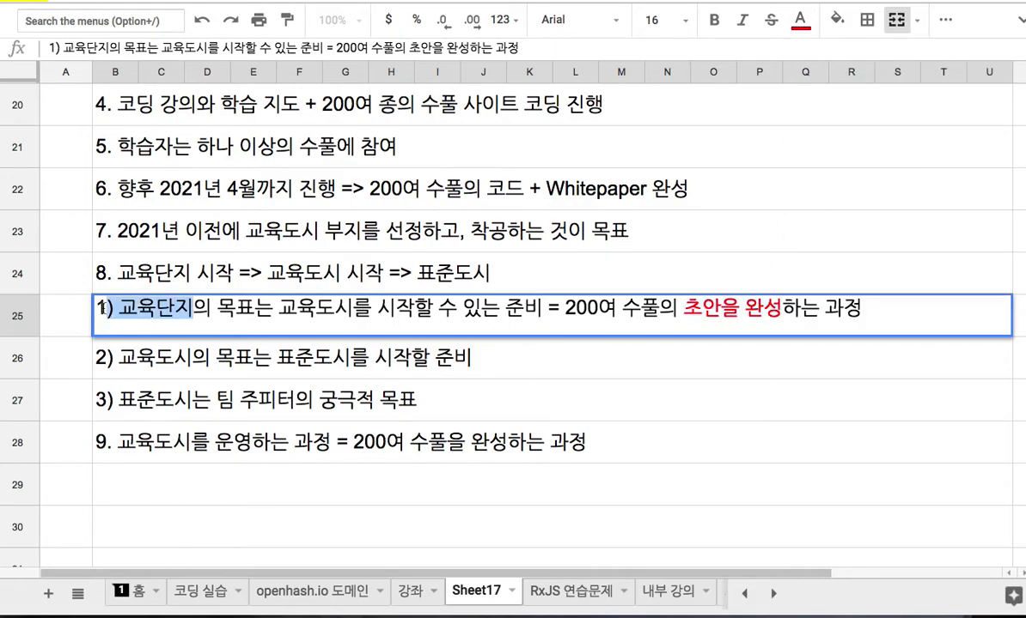
Append "= 어느 한 사회나 국가의 모든 인프라를" to the end of item 9 in row 28
left_click(418, 438)
key("Return")
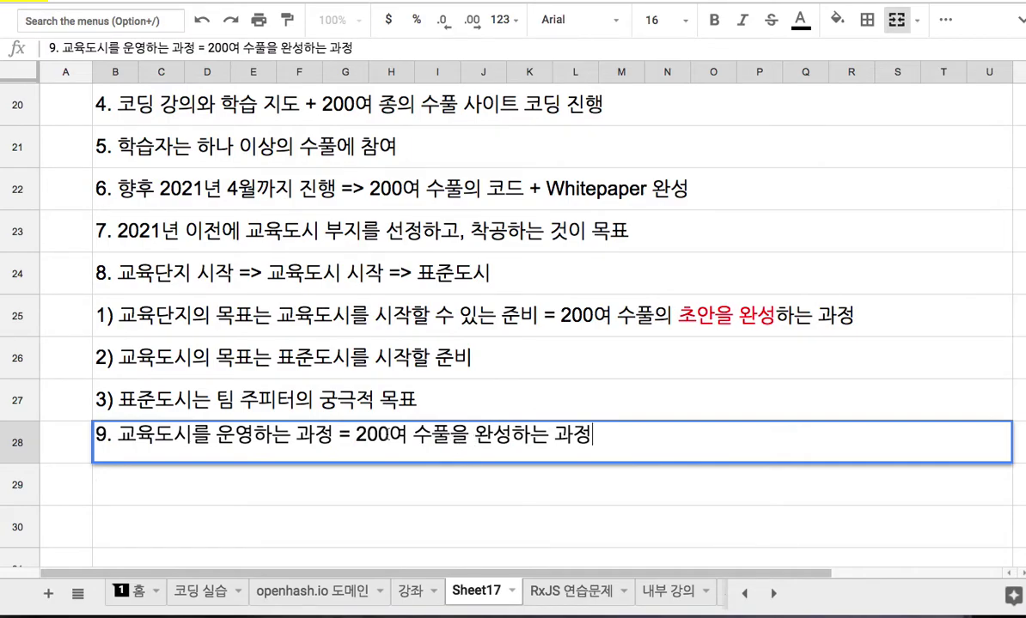
left_click(413, 436)
left_click_drag(440, 436, 513, 436)
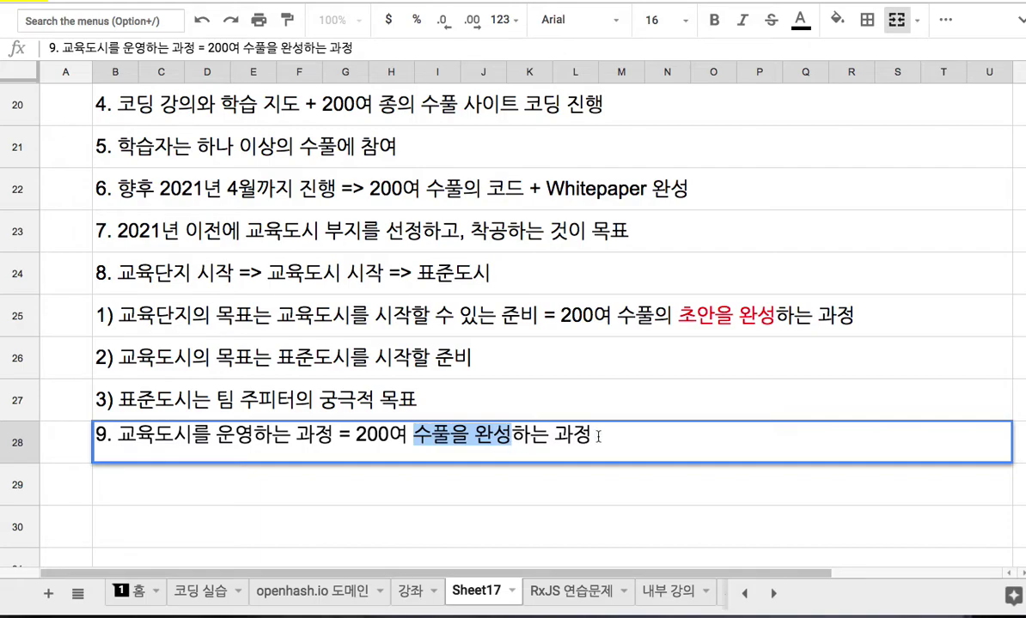
left_click(632, 439)
type("=")
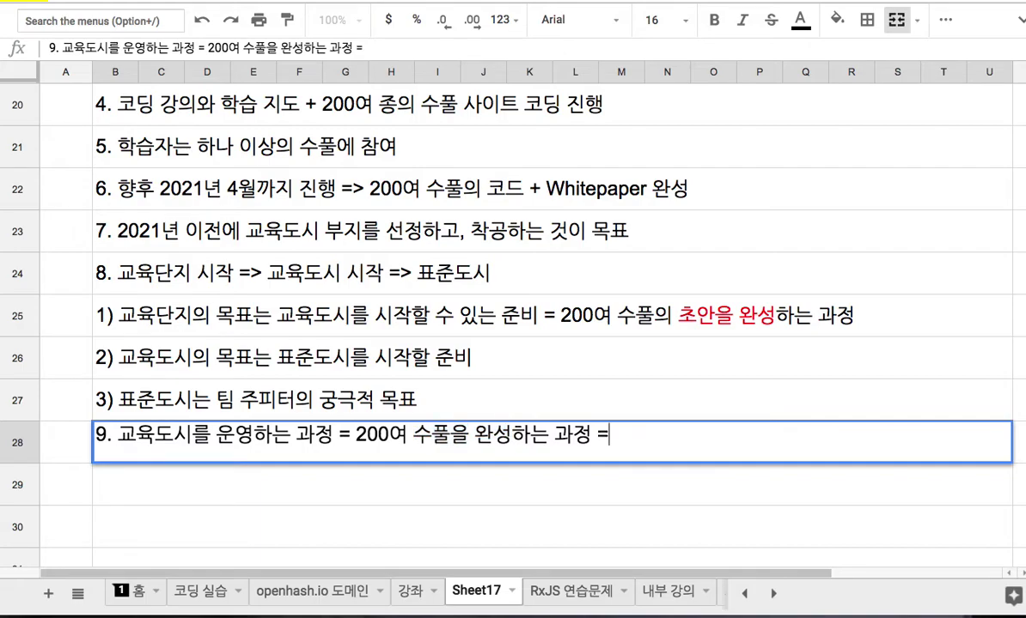
type("한사호")
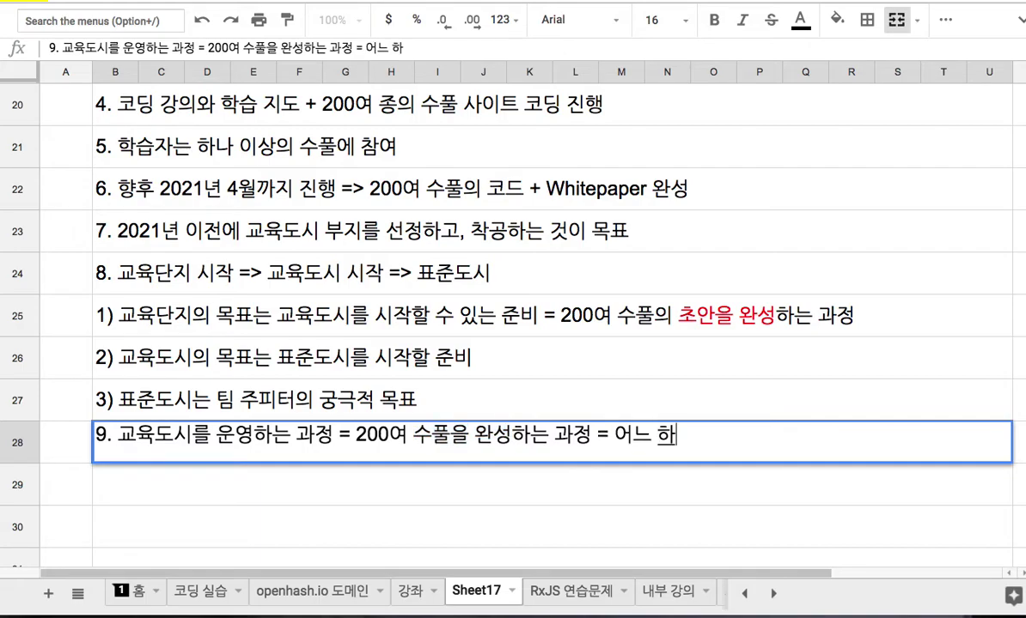
key("BackSpace")
key("BackSpace")
type("사")
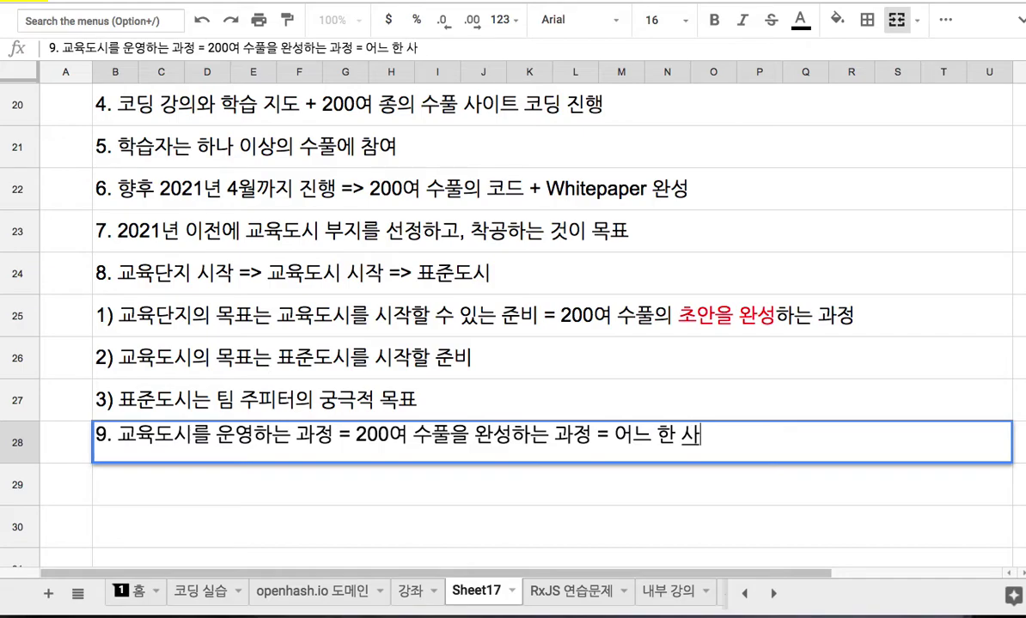
type("회나 국가의 ")
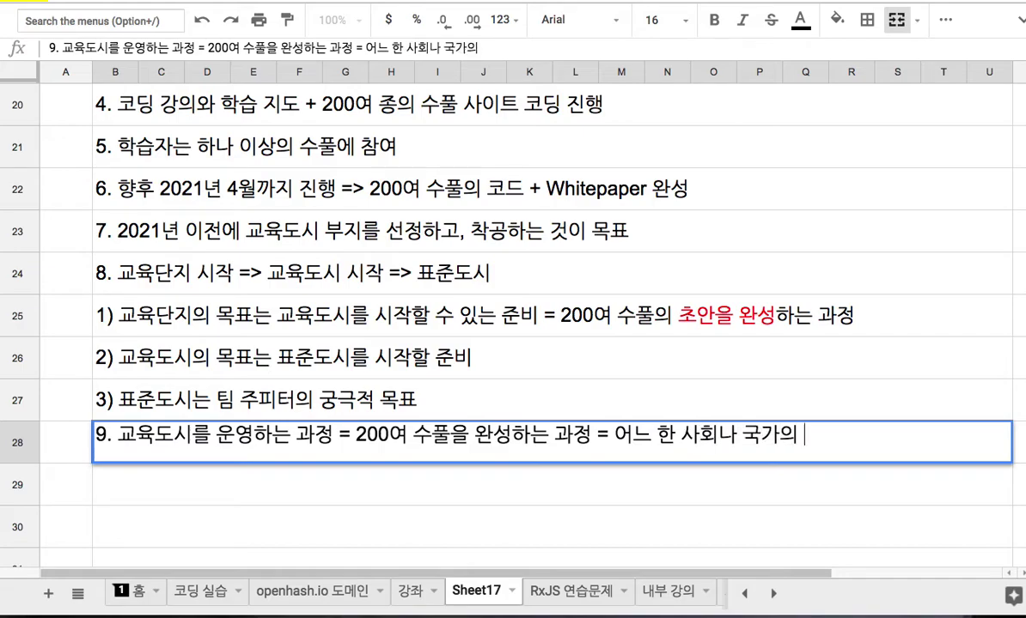
type("모든 인츠ㄹ")
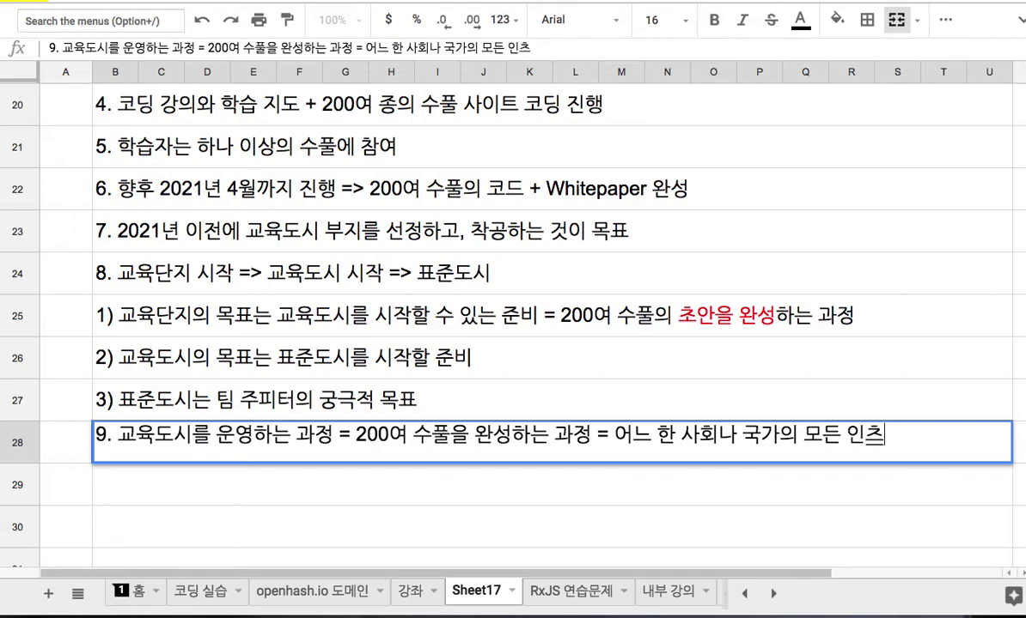
key("BackSpace")
key("BackSpace")
type("프라를 ")
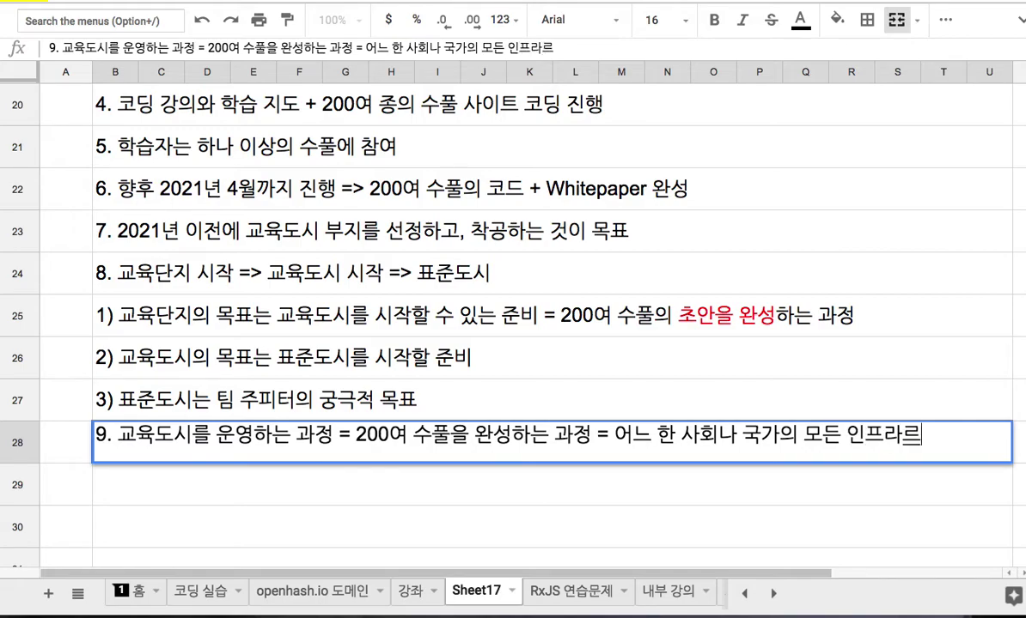
Continue item 9 with the list "AI, Robotics, Openhash, Spaceweb, Social Function, Innovation."
type("AI.")
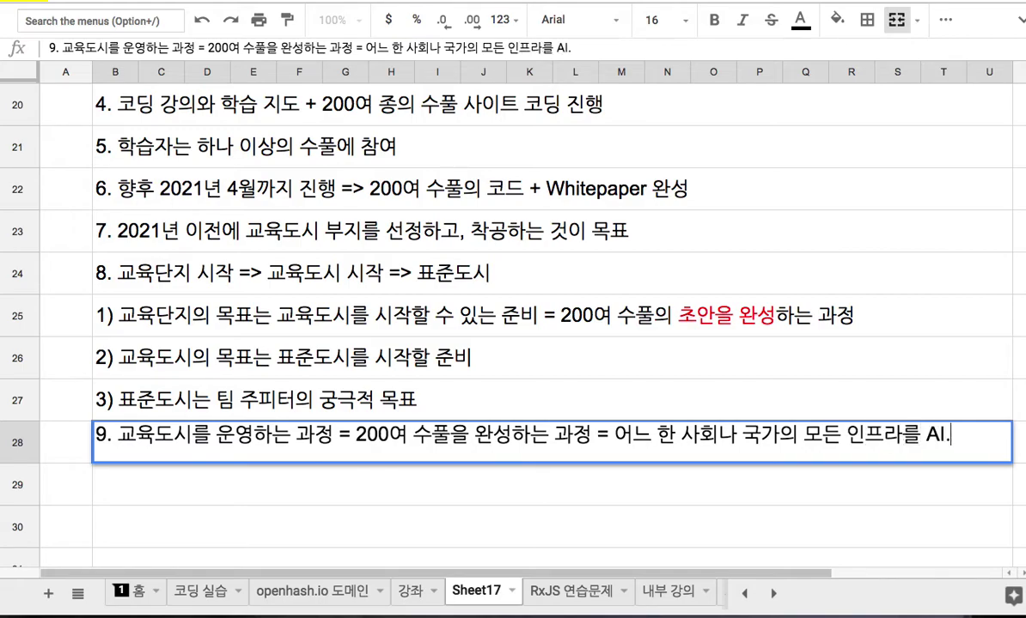
type(" Robotics")
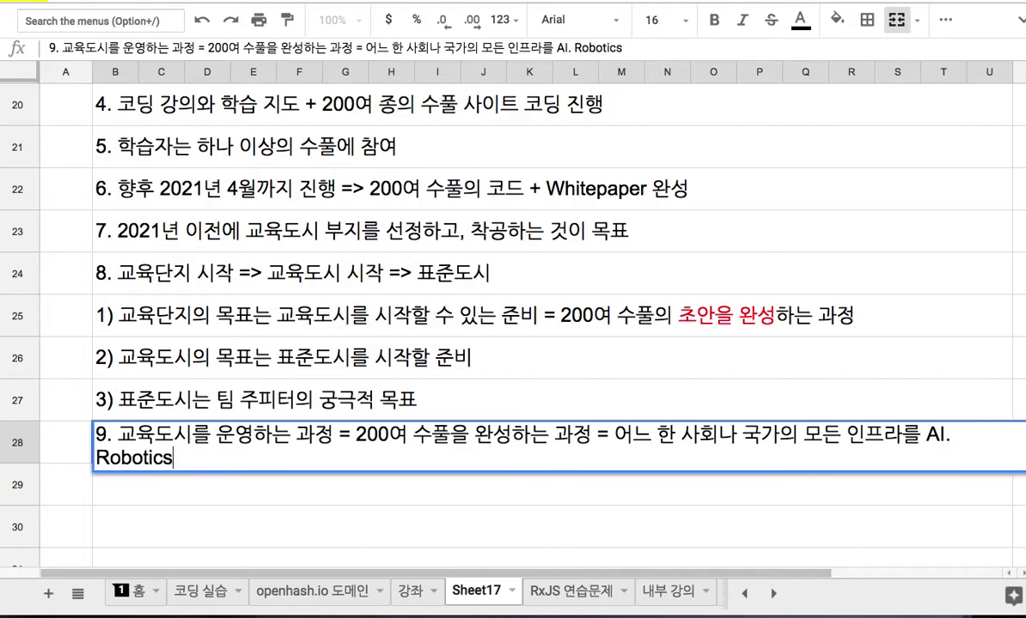
type(", Openha")
key("BackSpace")
type("hash")
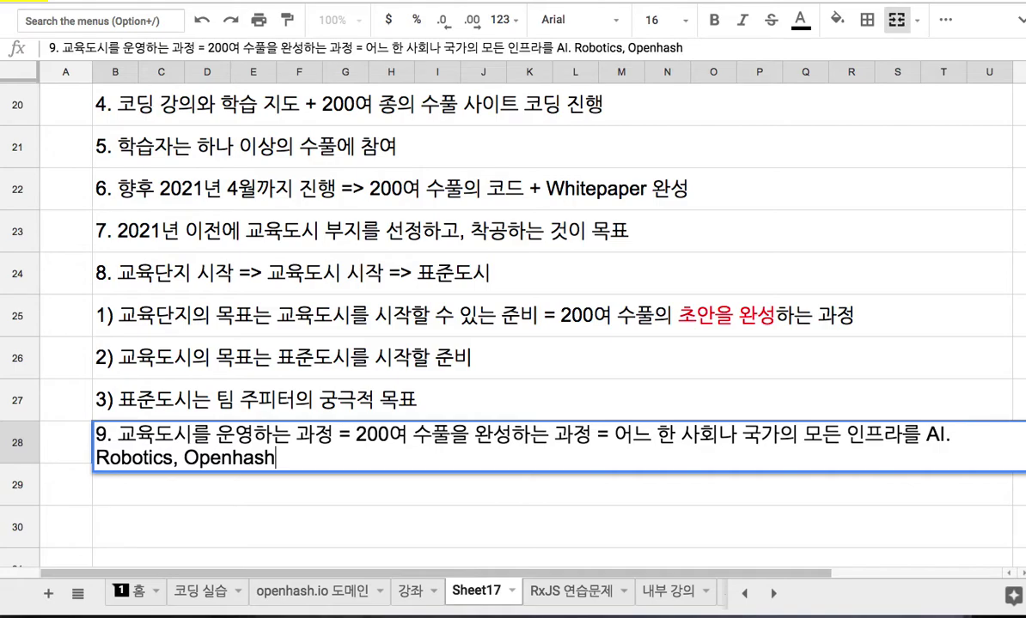
type(", Spaceweb, ")
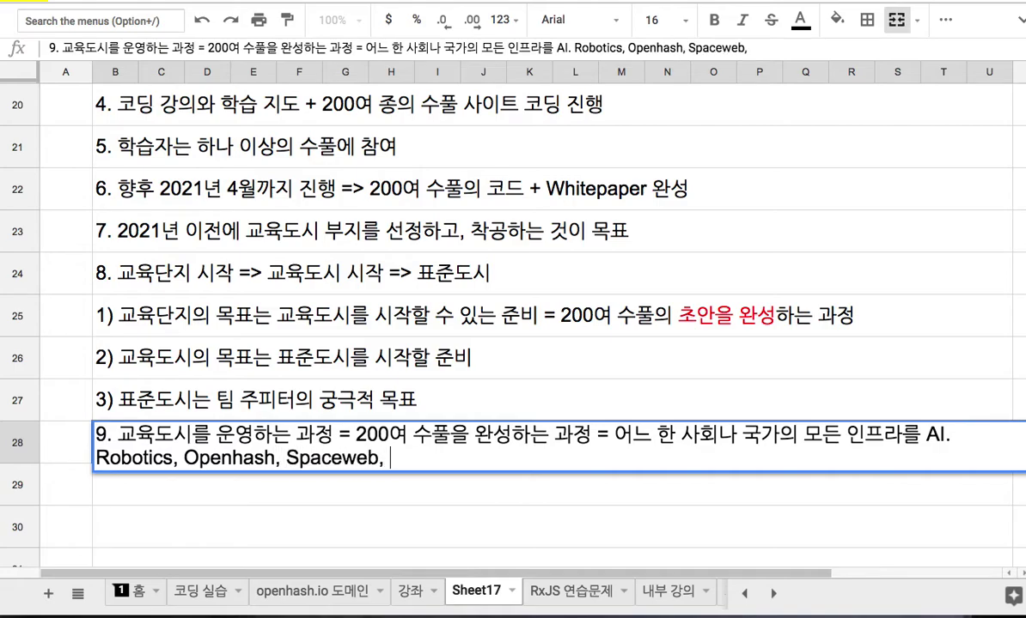
type("Social Functio")
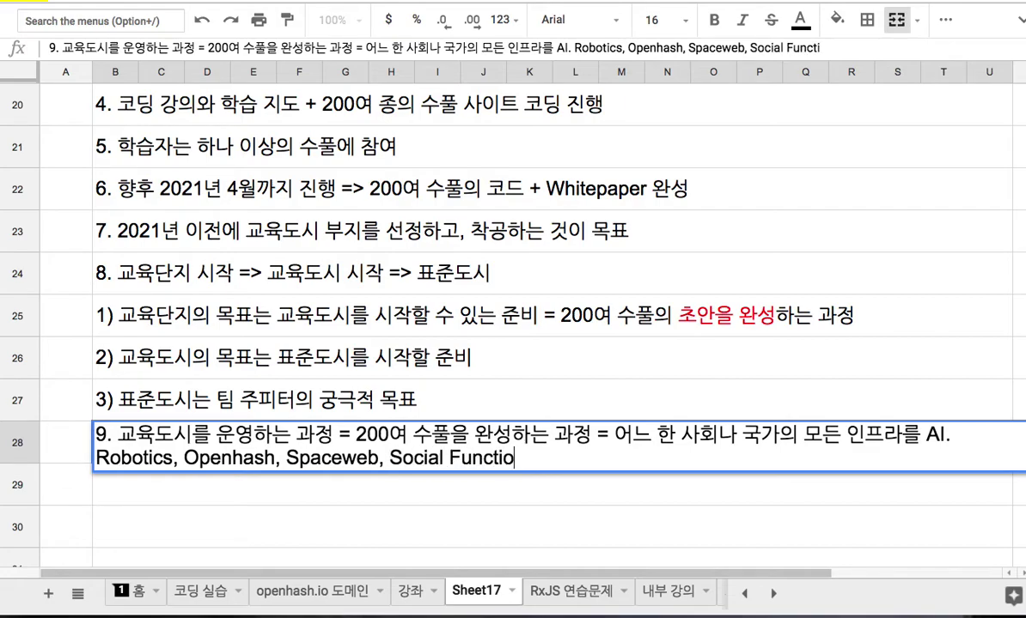
type("n, Innovation.")
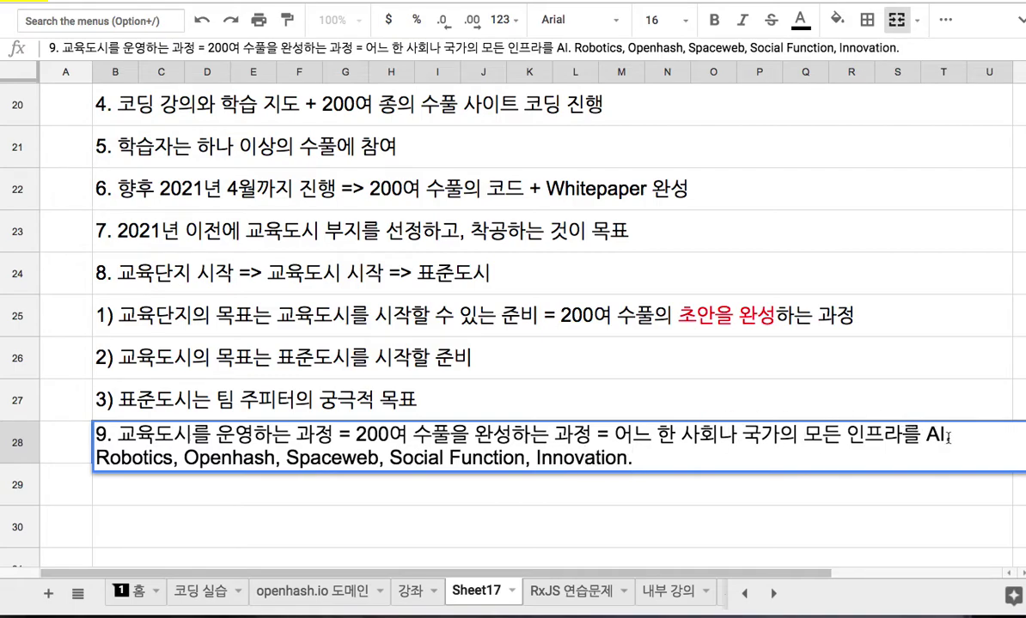
left_click_drag(950, 438, 945, 438)
type(",")
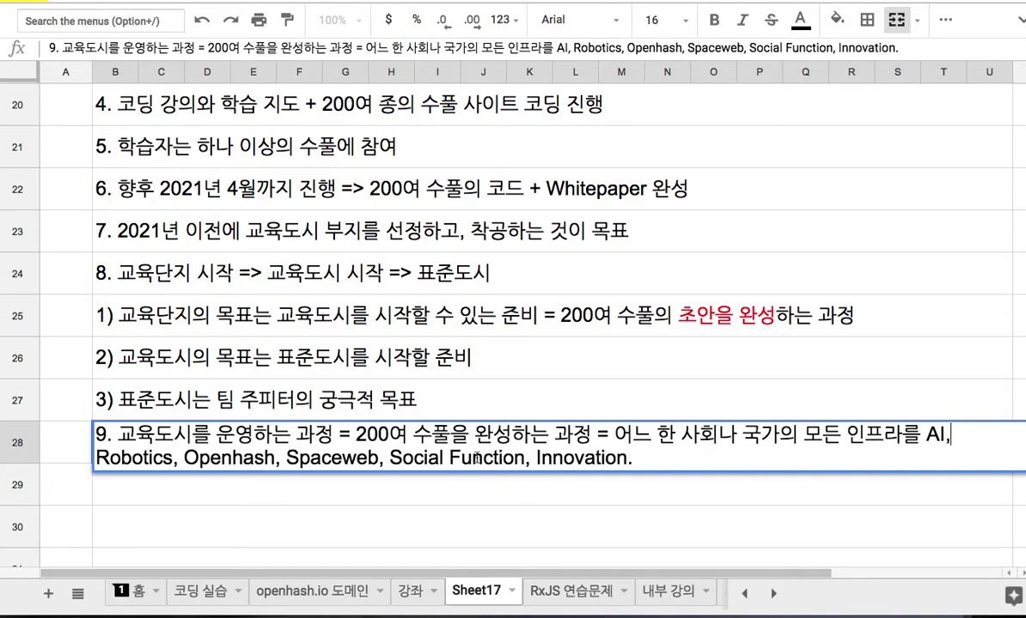
Move "Openhash," in item 9 to the start of the technology list, in front of "AI"
left_click_drag(535, 457, 633, 462)
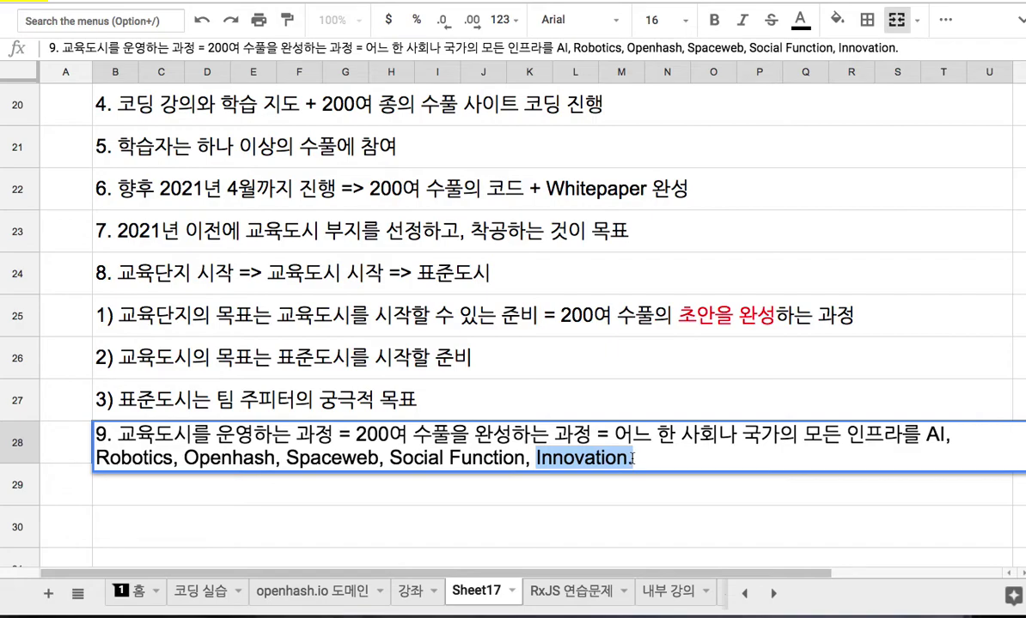
left_click_drag(184, 457, 287, 458)
key("ctrl+c")
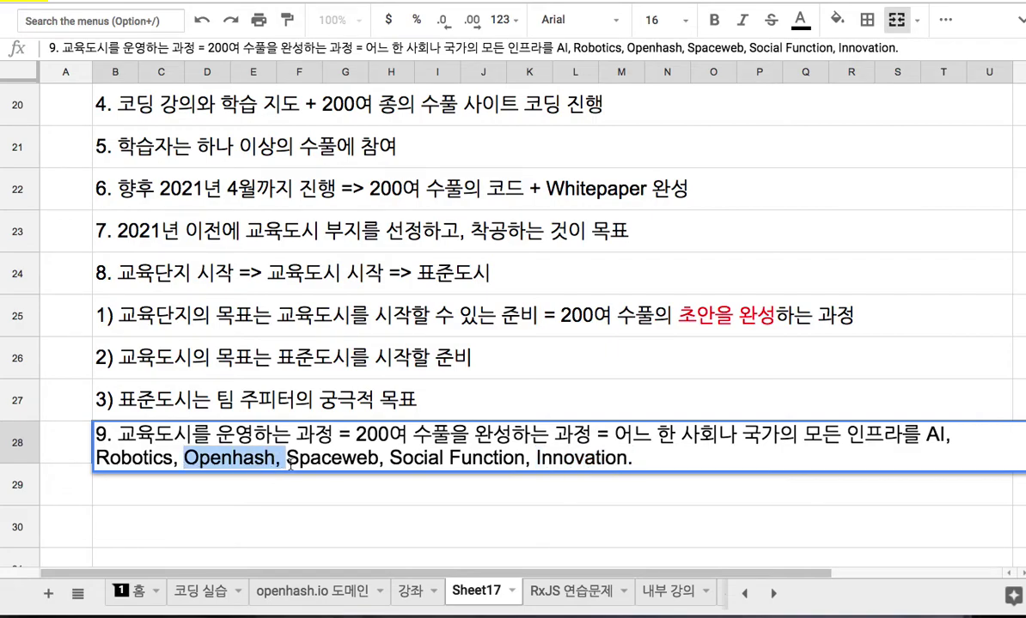
key("BackSpace")
left_click(925, 436)
key("ctrl+v")
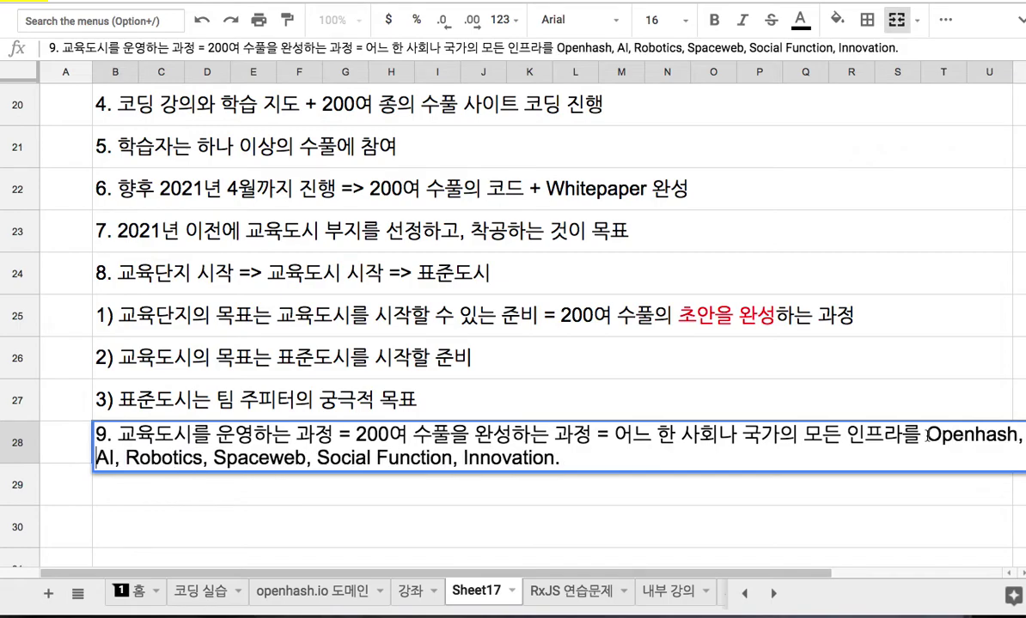
Put "Robotics" in parentheses directly after AI in item 9 so it reads "AI(Robotics)"
double_click(126, 457)
type("(")
left_click(200, 458)
type(")")
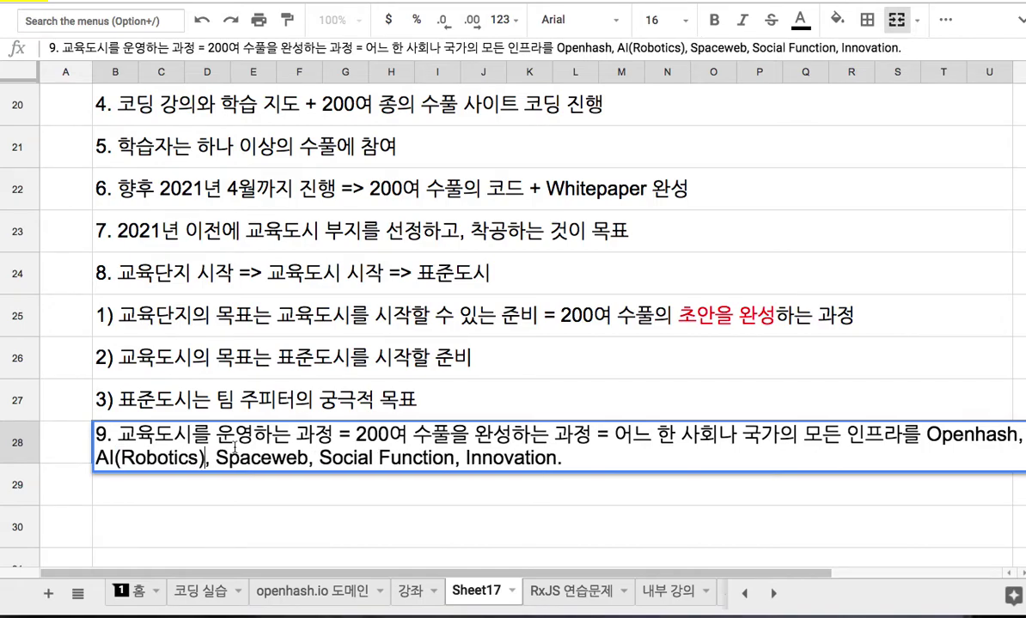
Move "Innovation" in item 9 in front of "Social Function" and follow it with a comma
left_click_drag(465, 458, 563, 461)
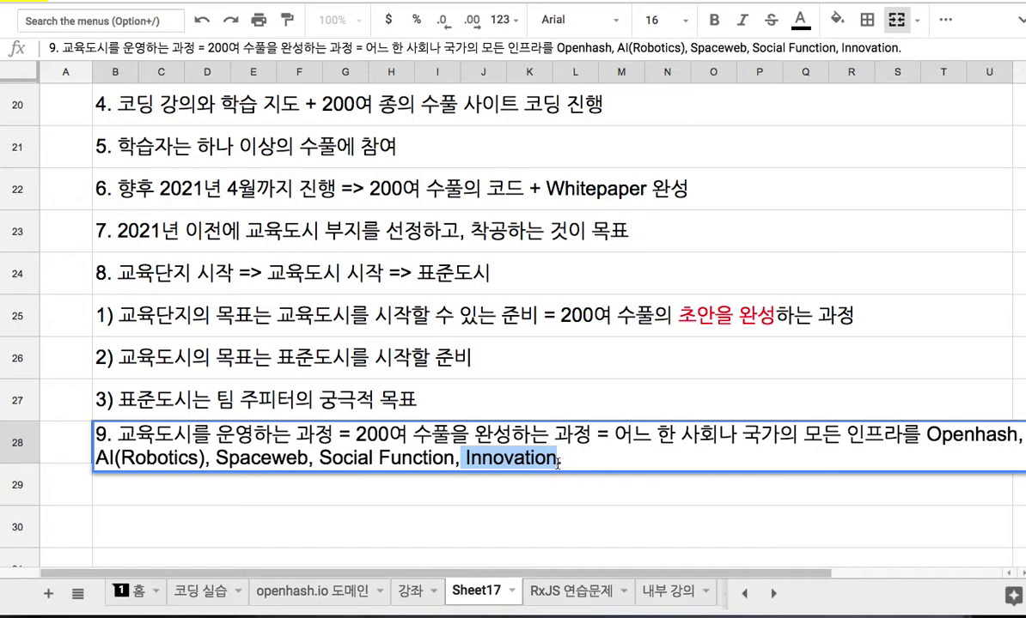
key("super+x")
left_click(321, 461)
key("super+v")
type(",")
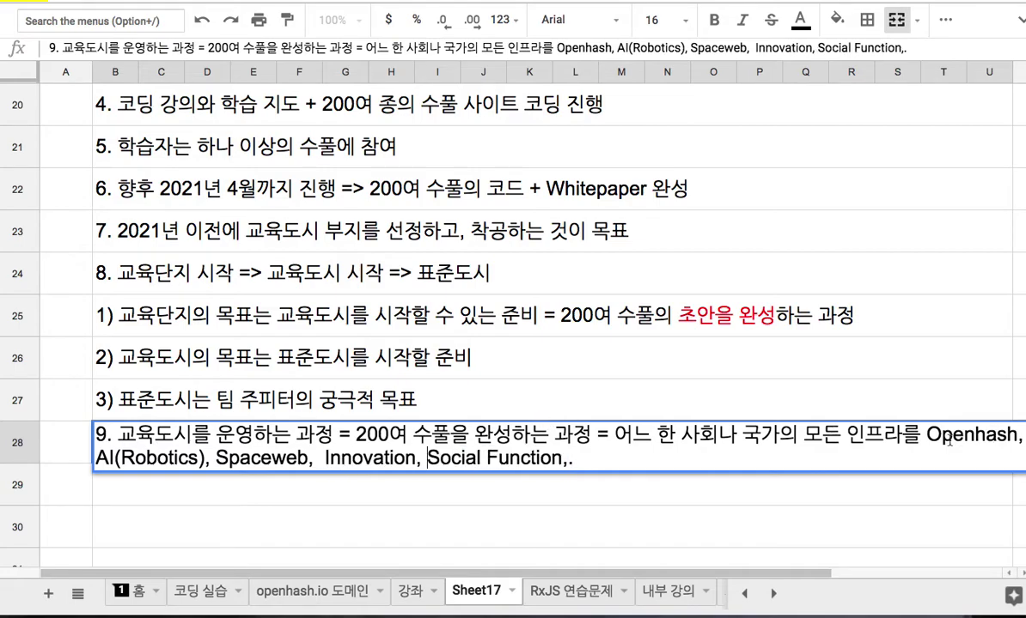
Replace the leftover punctuation after "Social Function" at the end of item 9 with "= OASIS"
left_click(216, 459)
left_click(321, 461)
left_click(568, 459)
key("BackSpace")
key("BackSpace")
type("= OA")
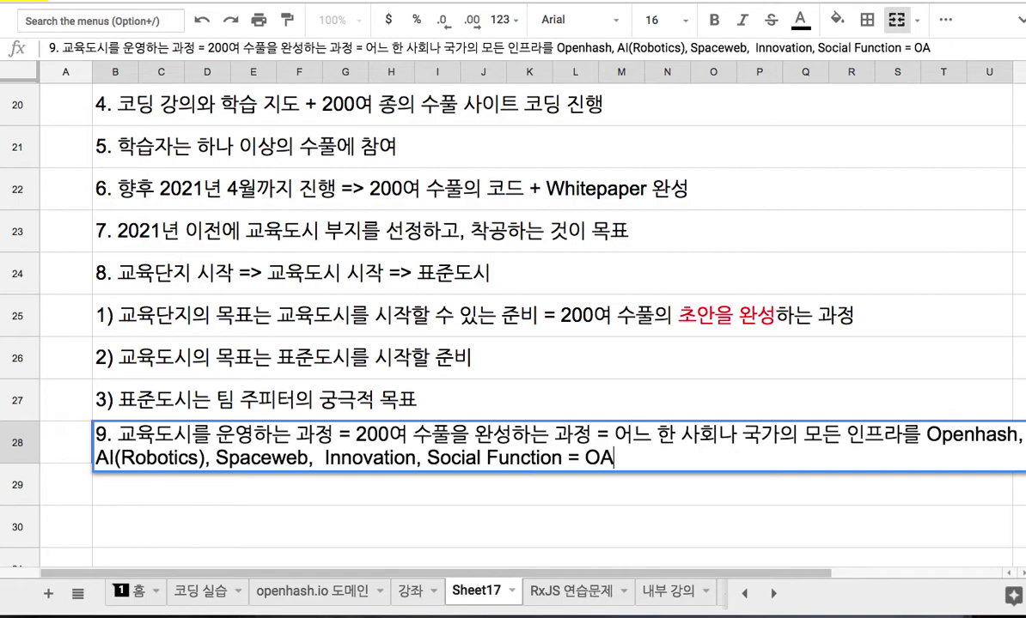
type("SIS")
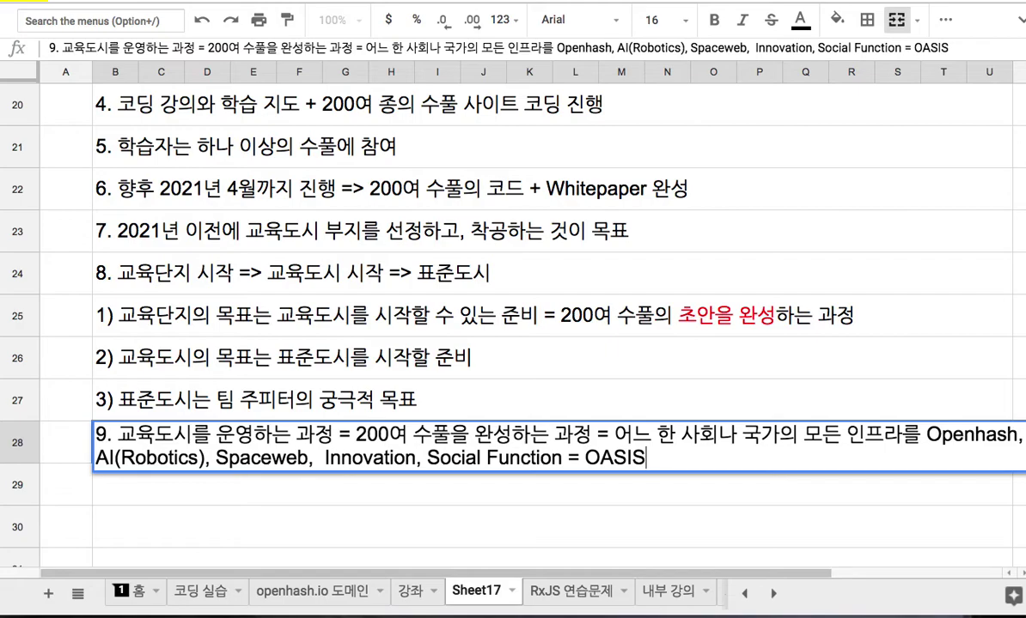
Complete the end of item 9 after "OASIS" with "로 리모델링한 상태"
type("로 구현")
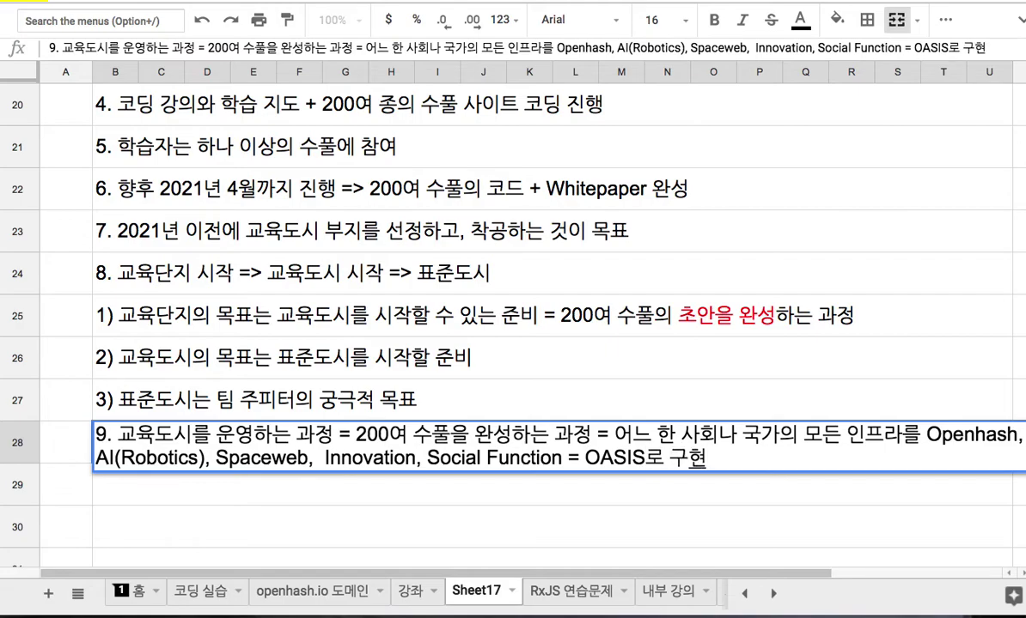
key("BackSpace")
key("BackSpace")
key("BackSpace")
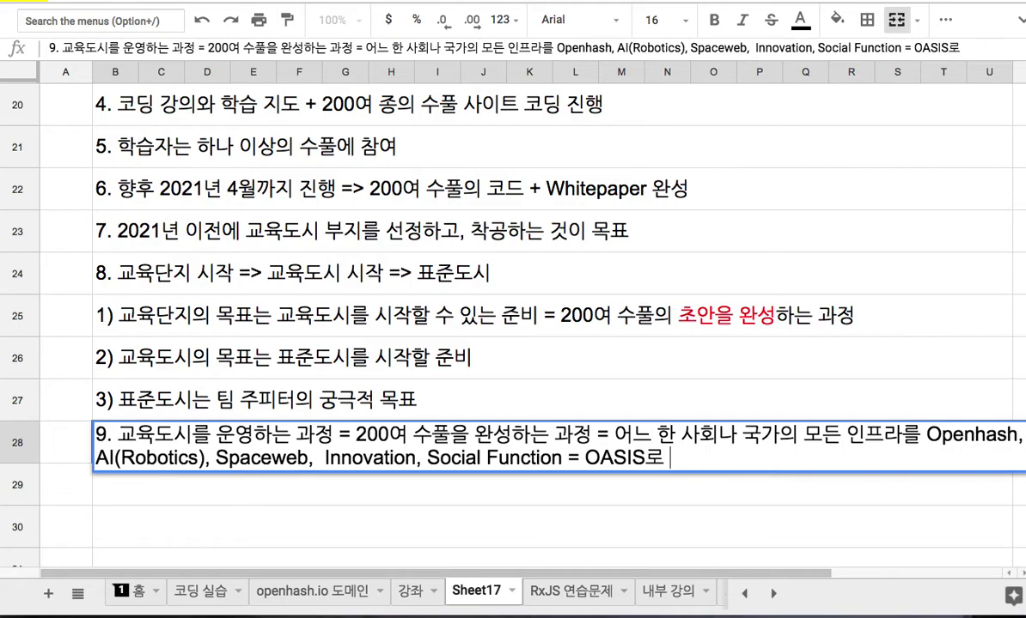
type("리모")
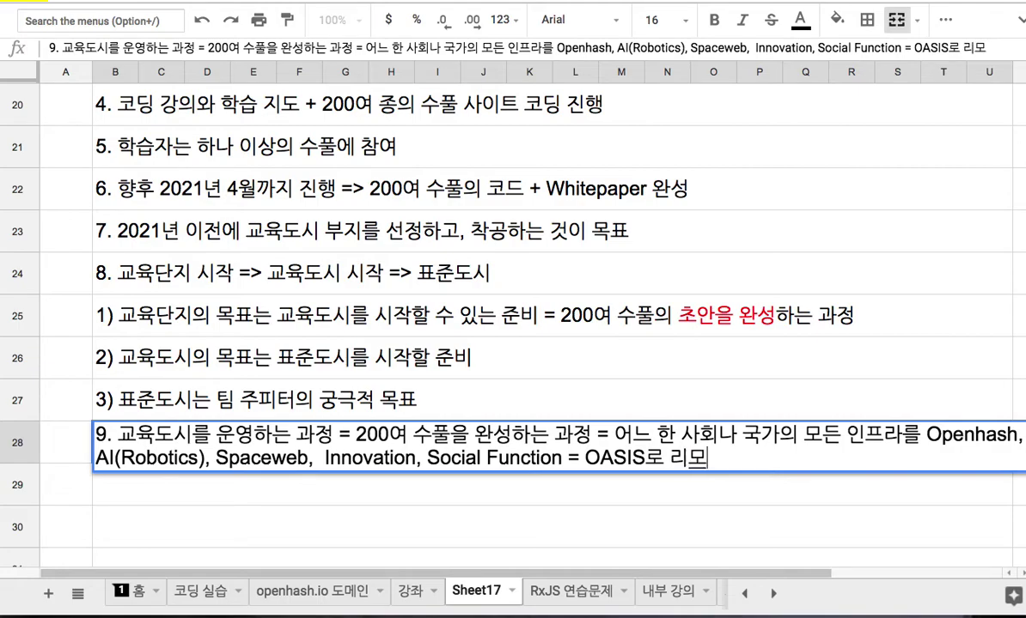
type("델ㄹㅣㅇ ")
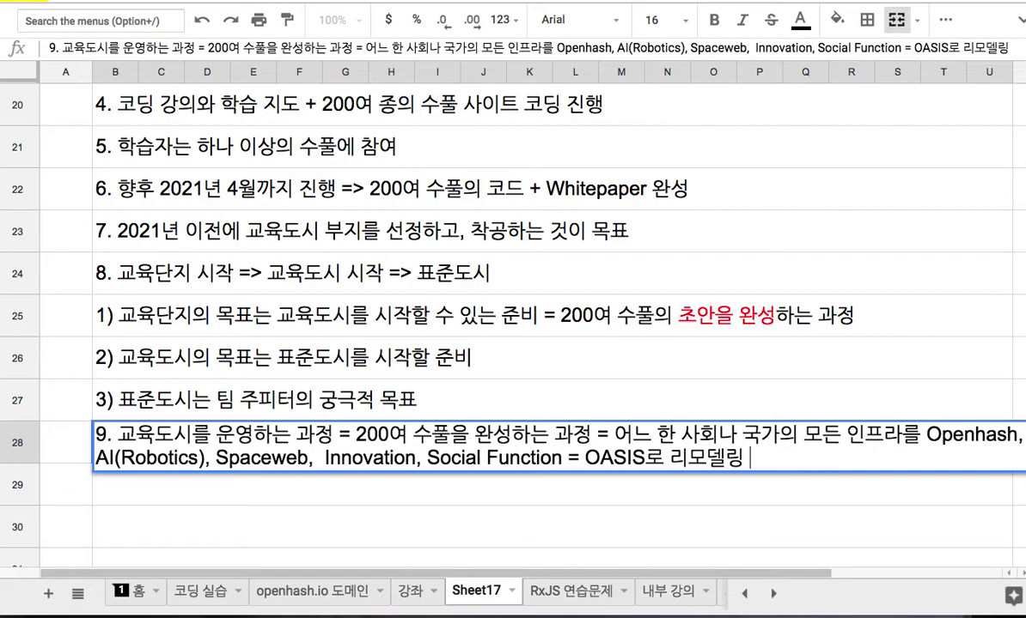
type("한 상태")
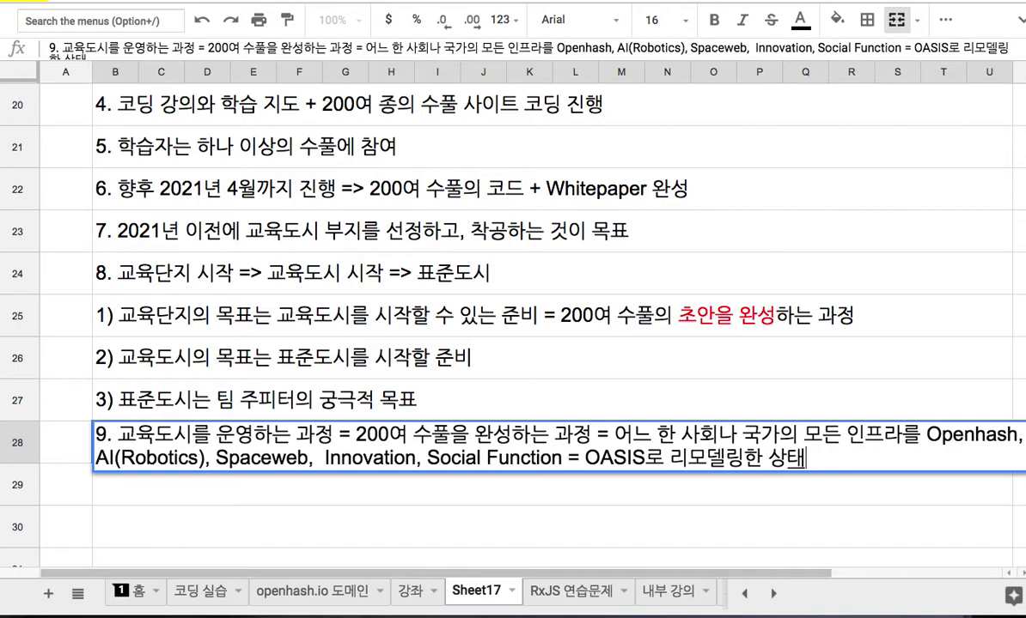
In item 9, replace "어느 한" with "기존" and insert "(교통, 교육, 의료, 통신, 시장, 상가....)" directly after "인프라"
left_click_drag(614, 435, 676, 435)
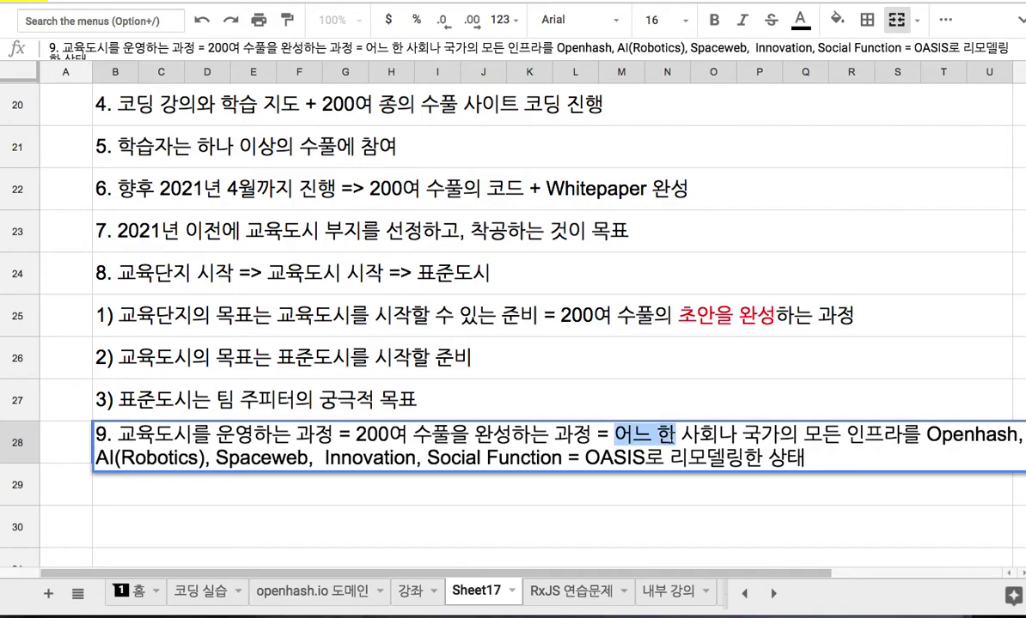
type("기존")
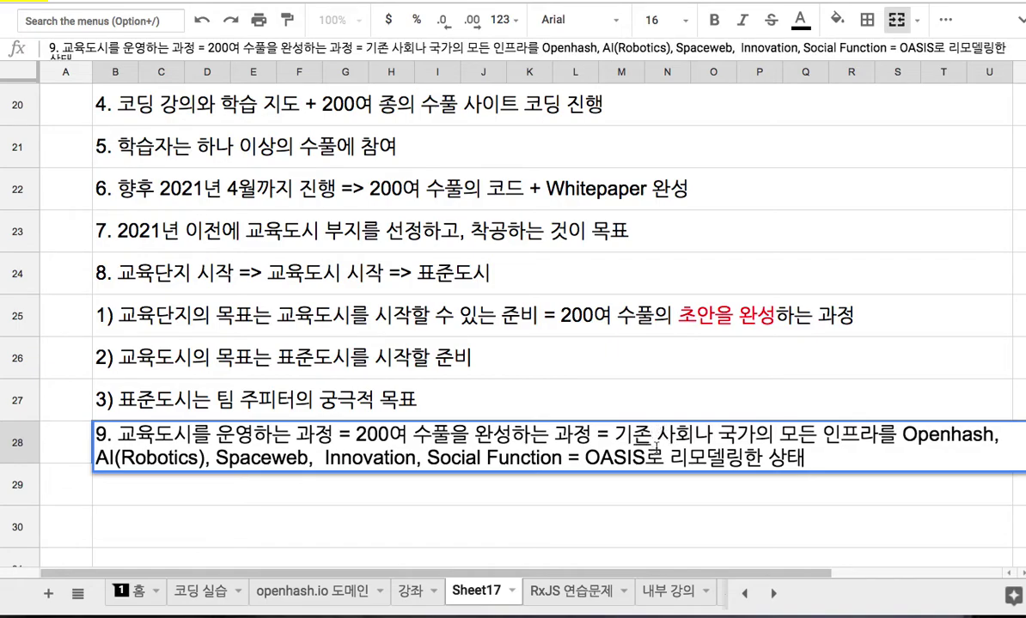
left_click(876, 436)
type("(교통, ")
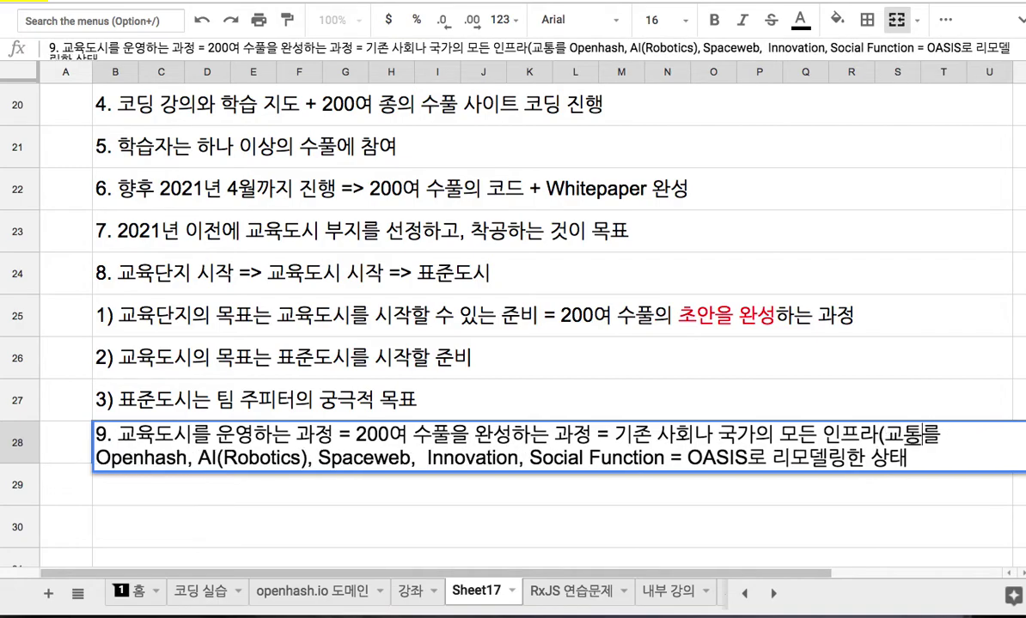
type("교육, 윌")
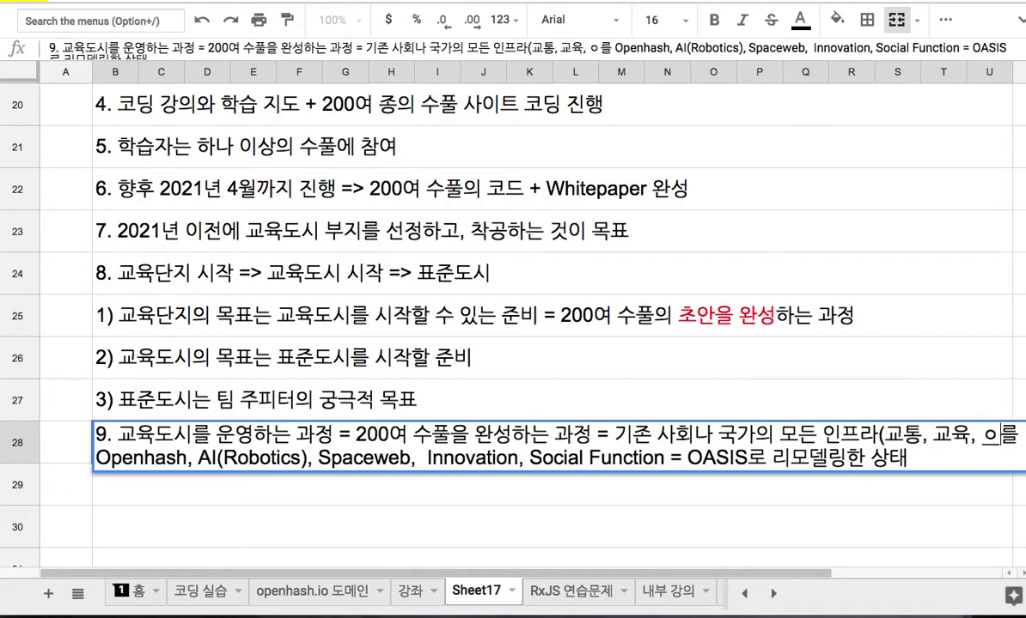
type("료, 통신, ")
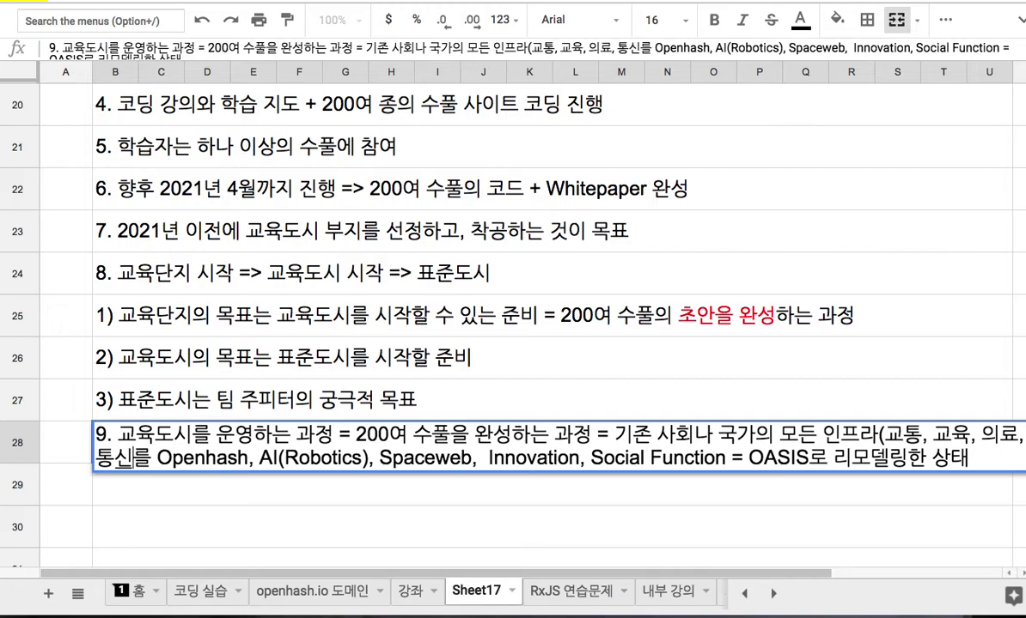
type("시장, ㅅ")
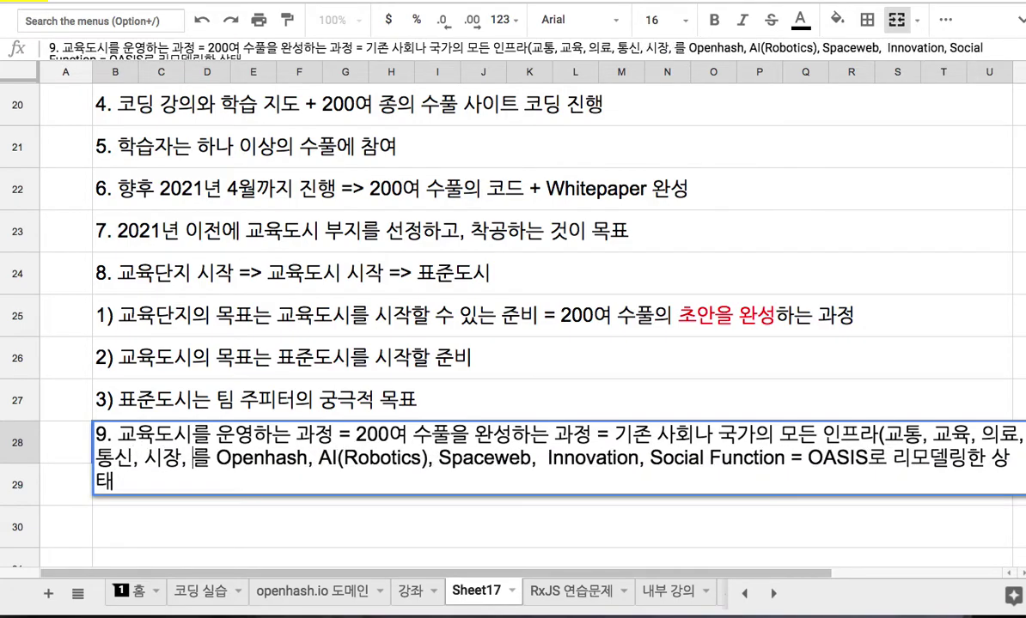
type("ㅣㄱ")
key("BackSpace")
key("BackSpace")
type("ㅏㅇㄱㅏ....")
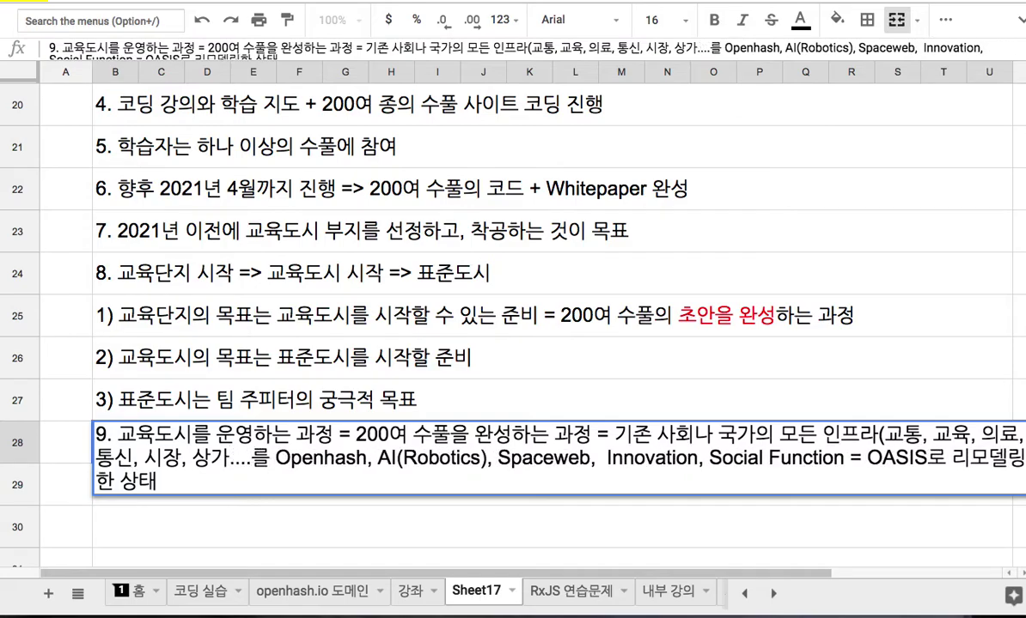
type(")")
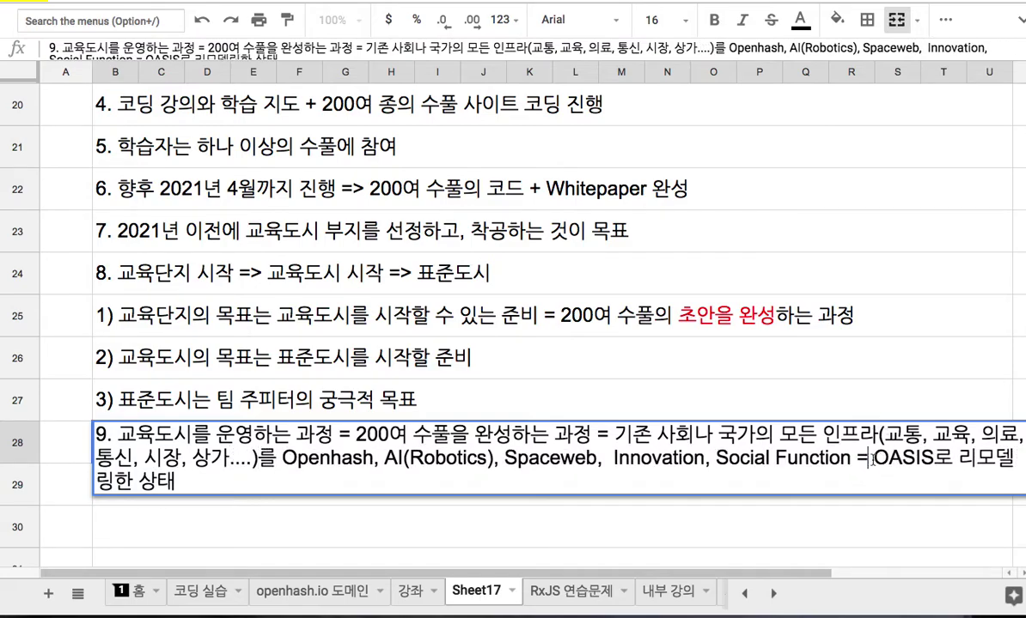
Highlight "OASIS" and "교육도시를 운영하는 과정" in item 9, and finish editing its cell
left_click_drag(871, 460, 932, 464)
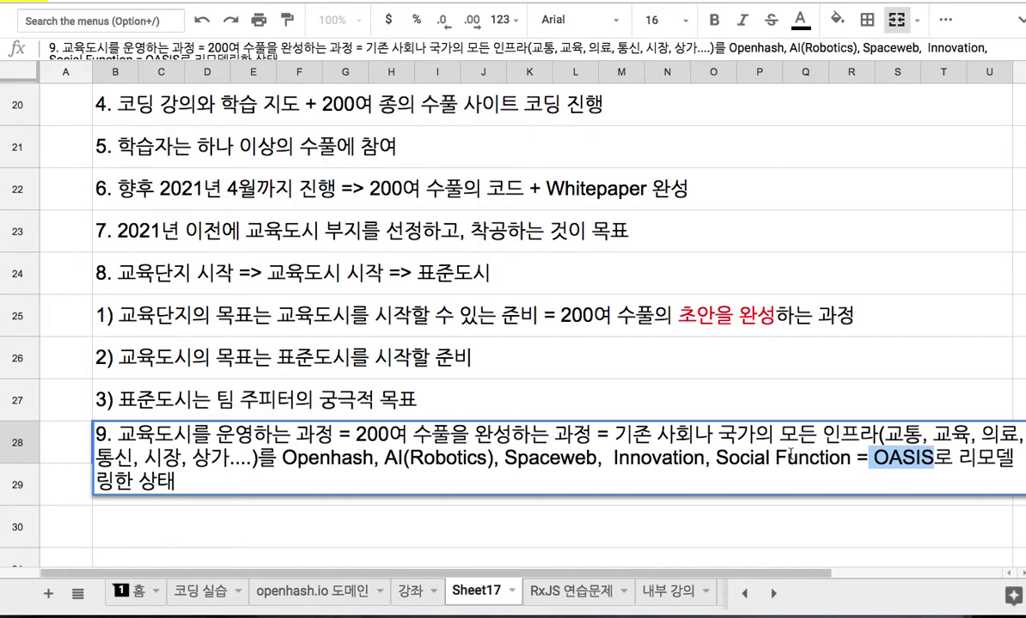
left_click_drag(332, 436, 119, 435)
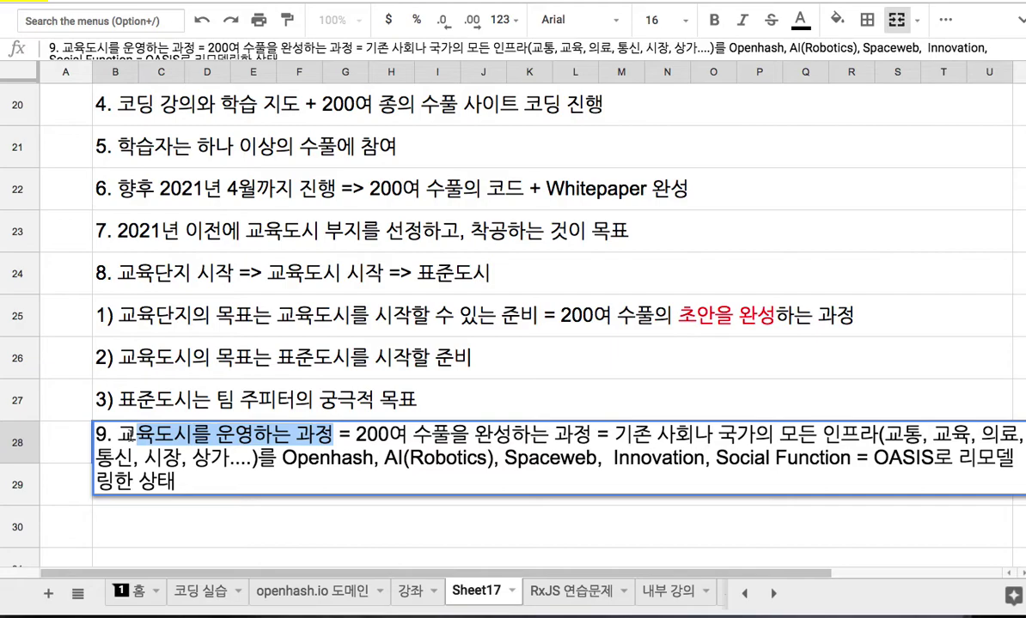
left_click(153, 525)
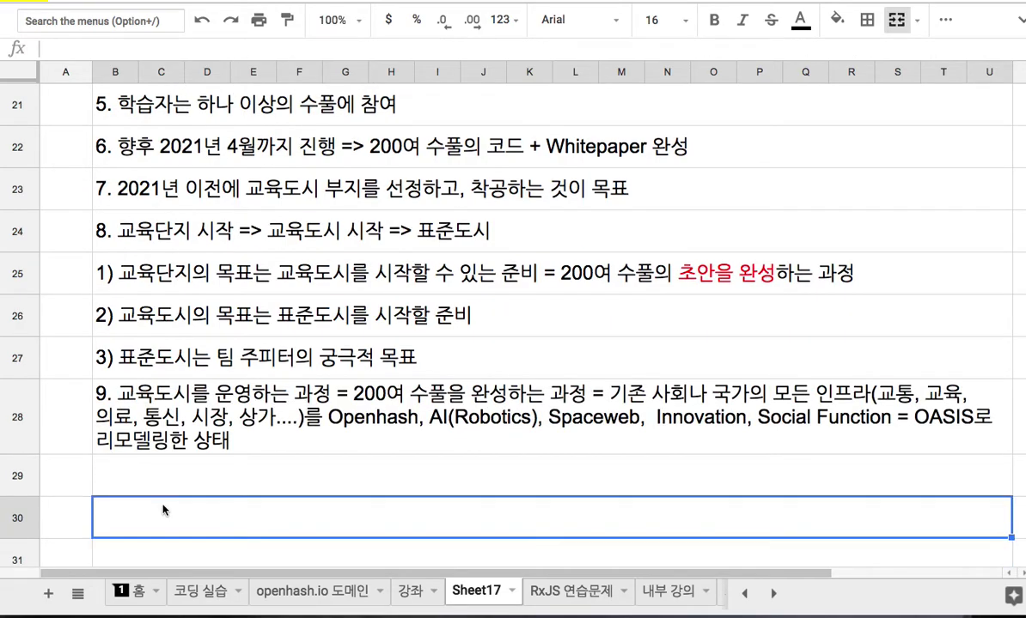
Enter item 10 in the row below item 9 as "10. 교육도시를 5~10년 간 운영하면, 200여 수풀이 완성"
left_click(193, 470)
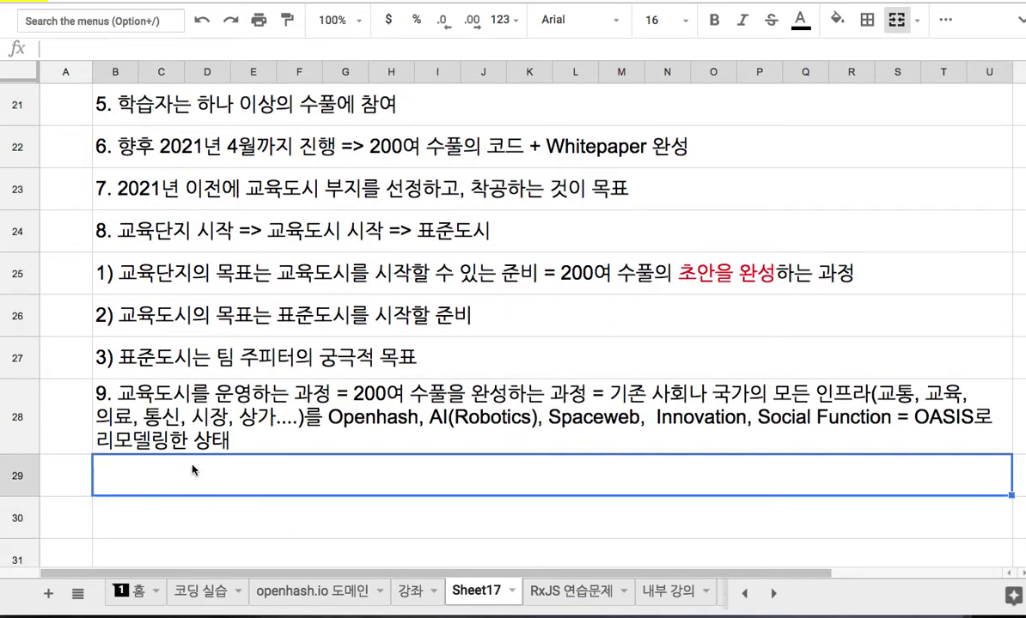
type("10. 교육도시를 5")
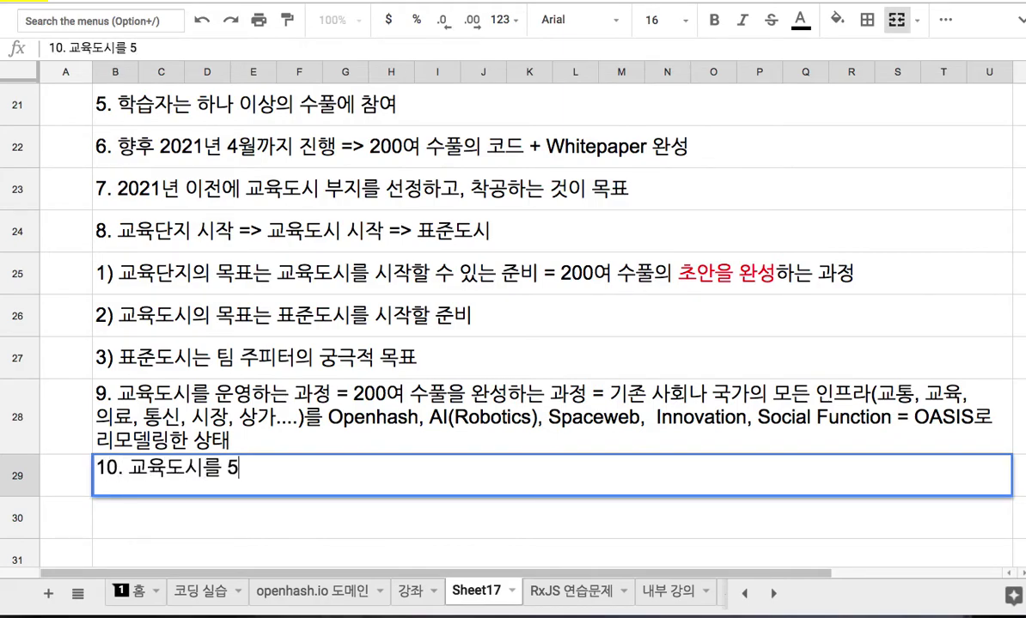
type("~10년 간 ")
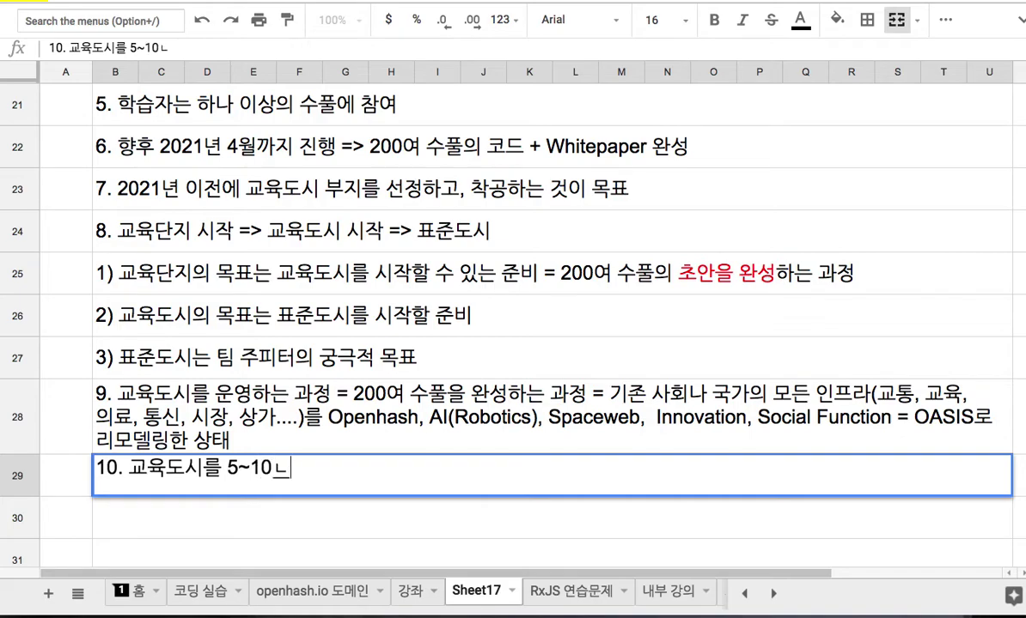
type("운영하")
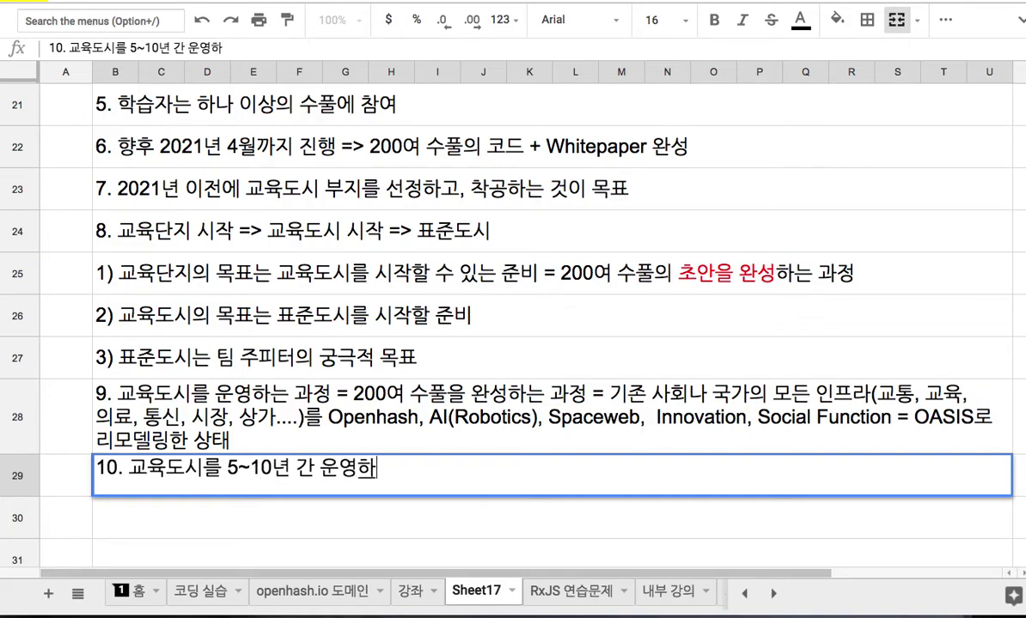
type("면, ")
type("200여 수풀이")
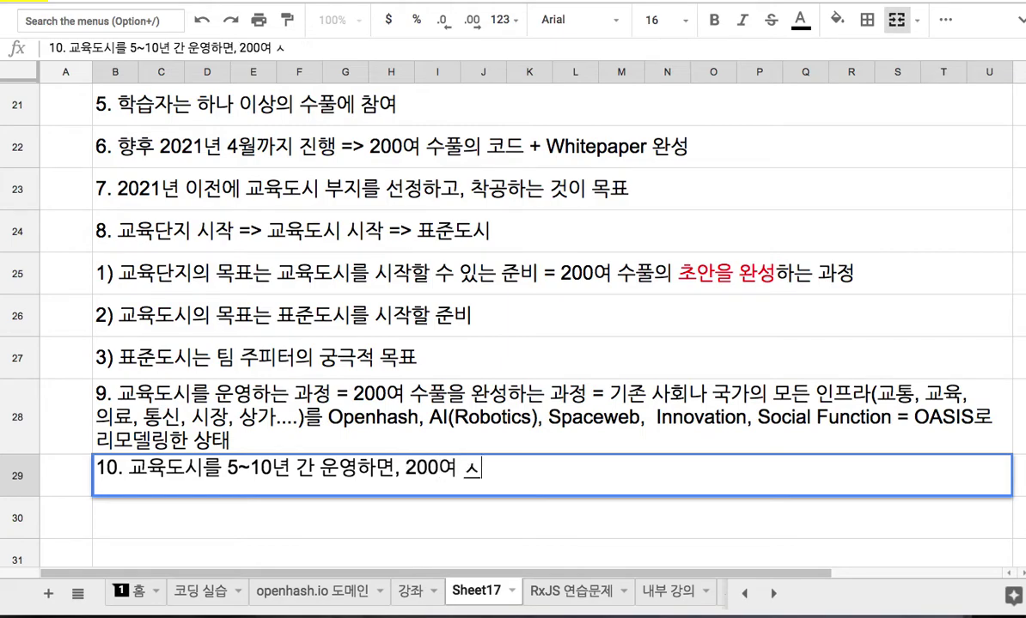
type(" 완성")
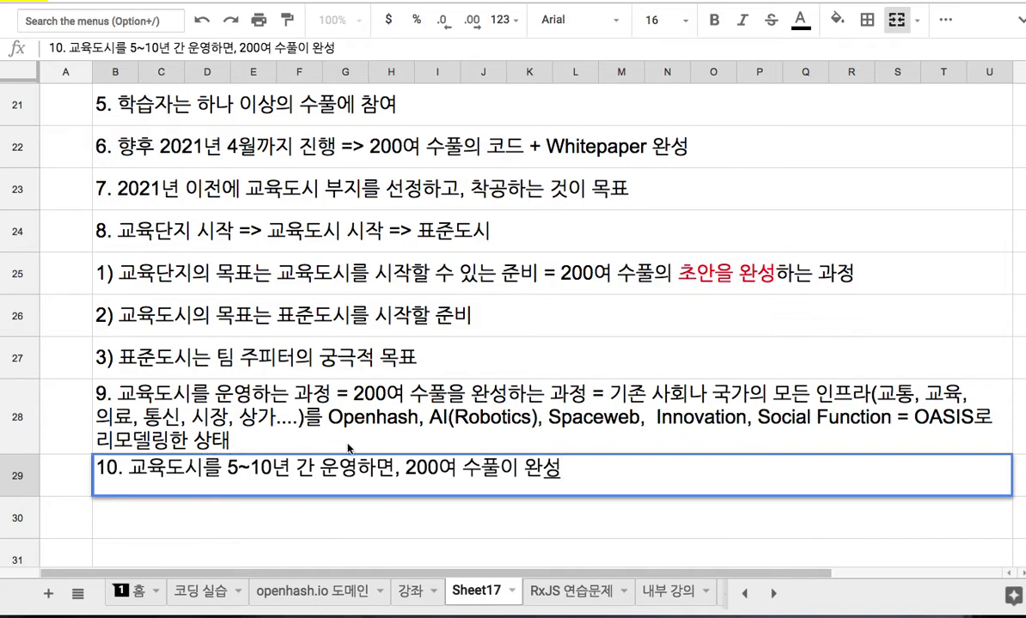
Highlight "200여 수풀" and "교육도시" in item 10, "교육단지" in item 8, and the red "초안을 완성" in sub-item 1)
left_click_drag(403, 468, 499, 470)
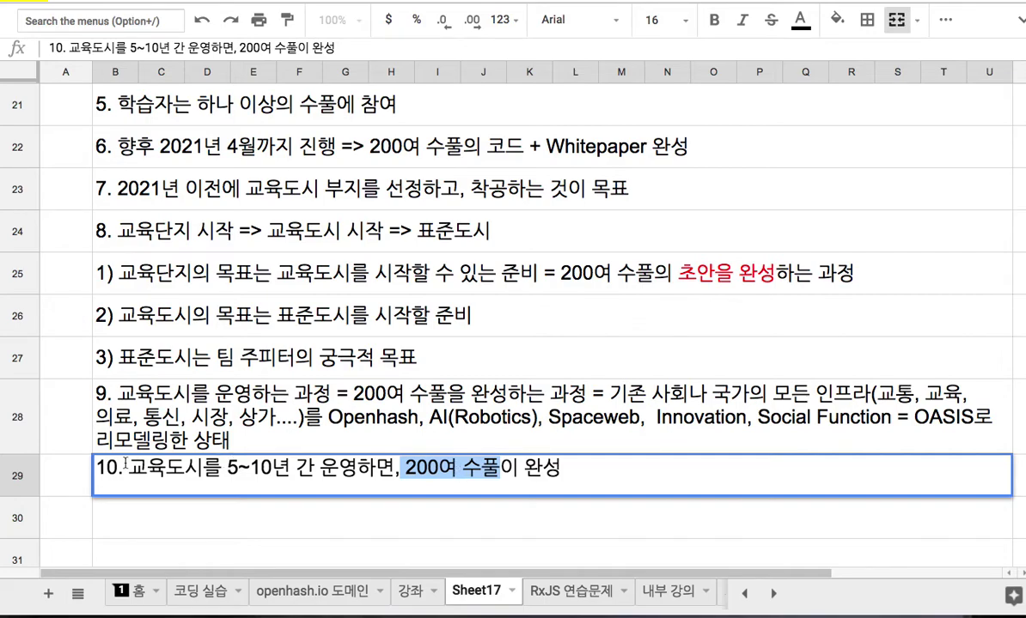
left_click_drag(129, 469, 209, 473)
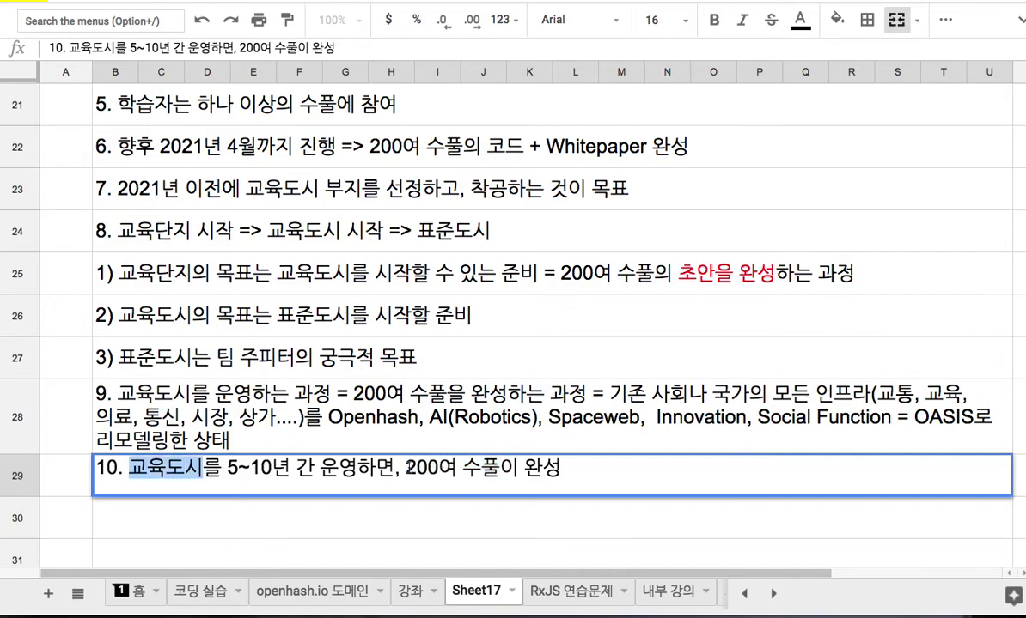
left_click_drag(402, 468, 503, 469)
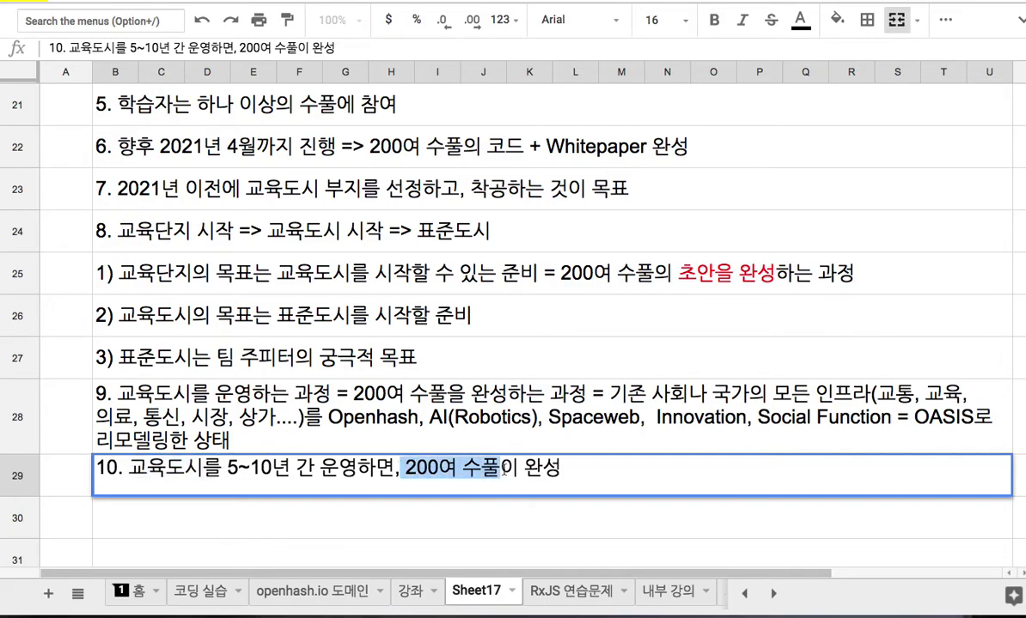
double_click(194, 228)
left_click_drag(113, 223, 185, 228)
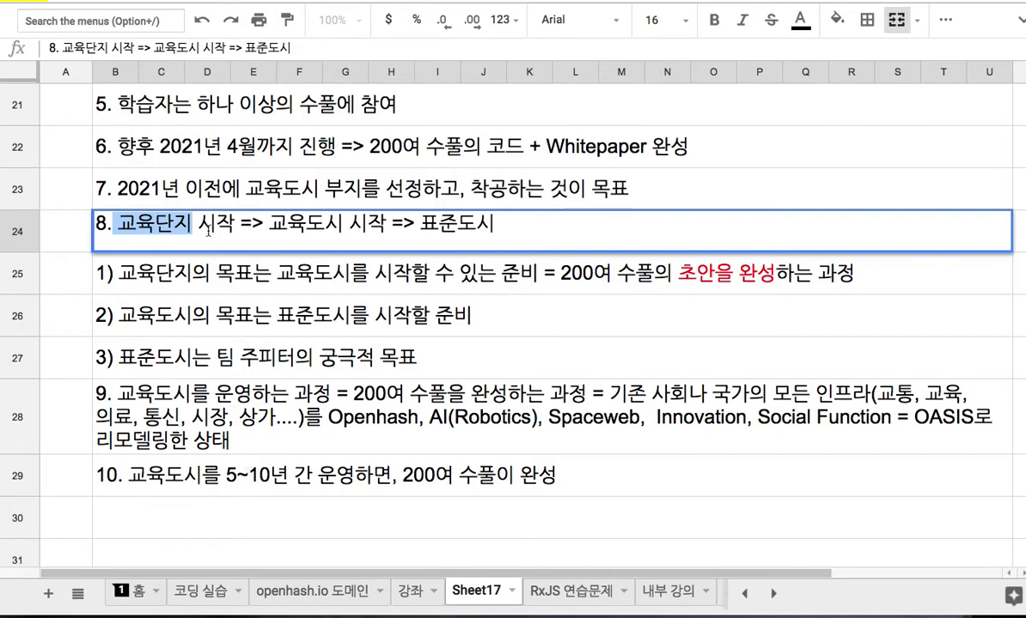
double_click(681, 273)
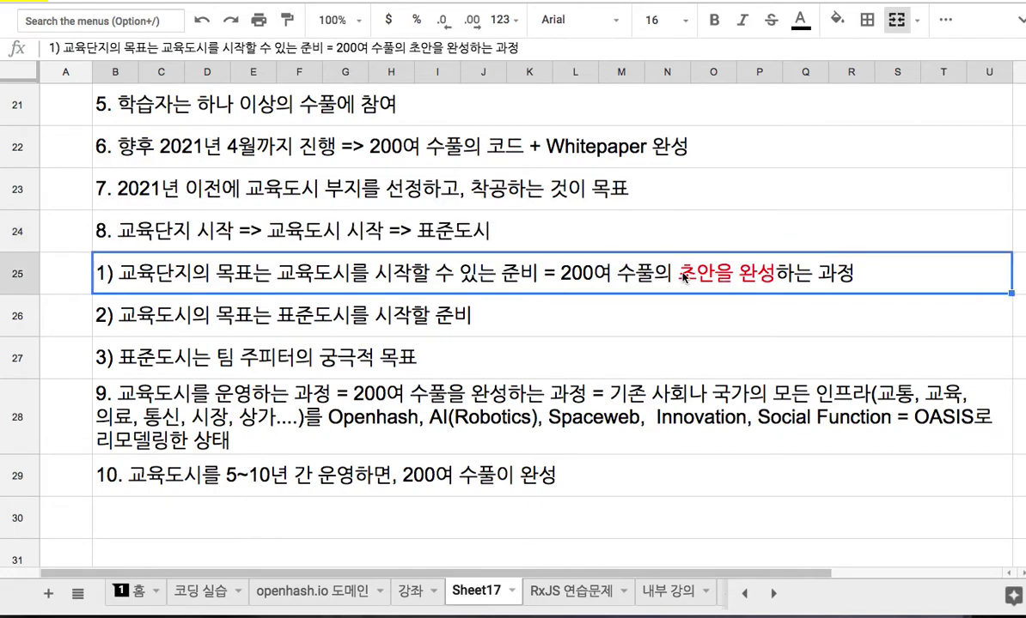
left_click_drag(684, 274, 781, 270)
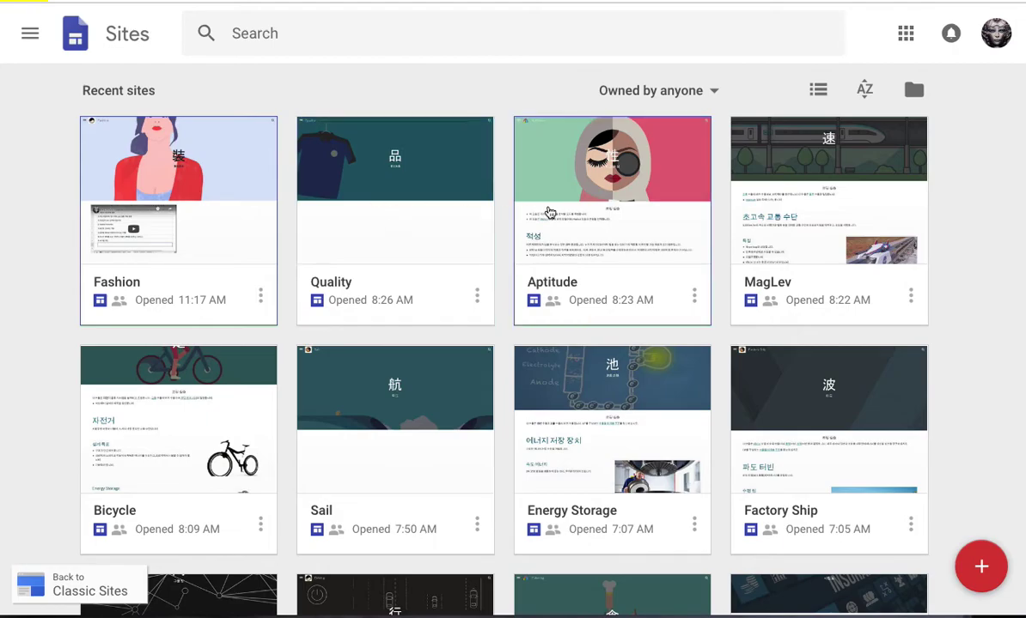
Look through the whole list of recent sites in Google Sites, down to the oldest entries and back up
scroll(643, 233, "down", 15)
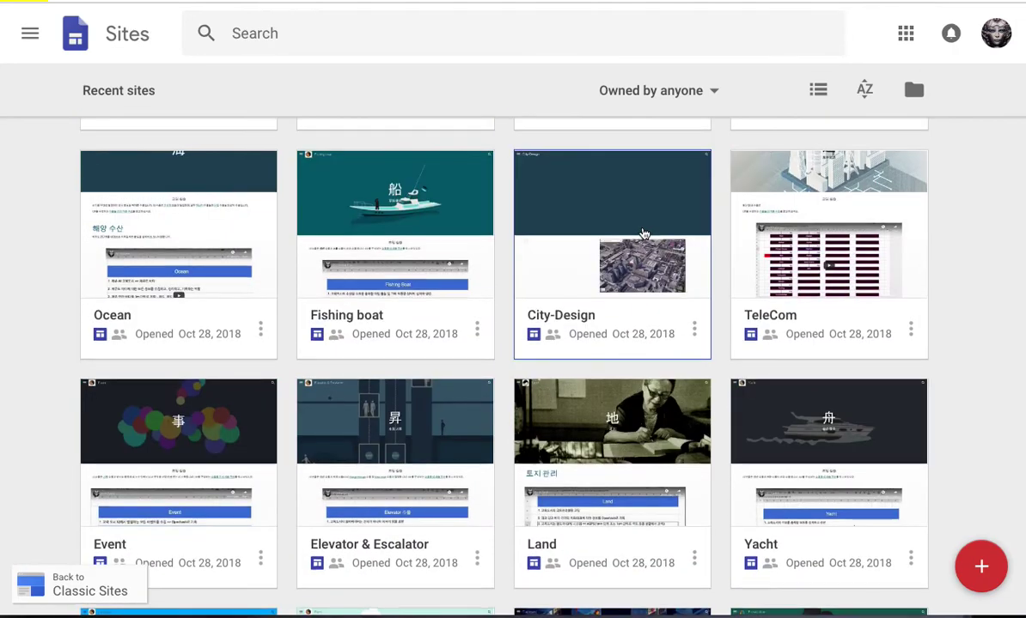
scroll(643, 234, "down", 20)
scroll(643, 234, "down", 20)
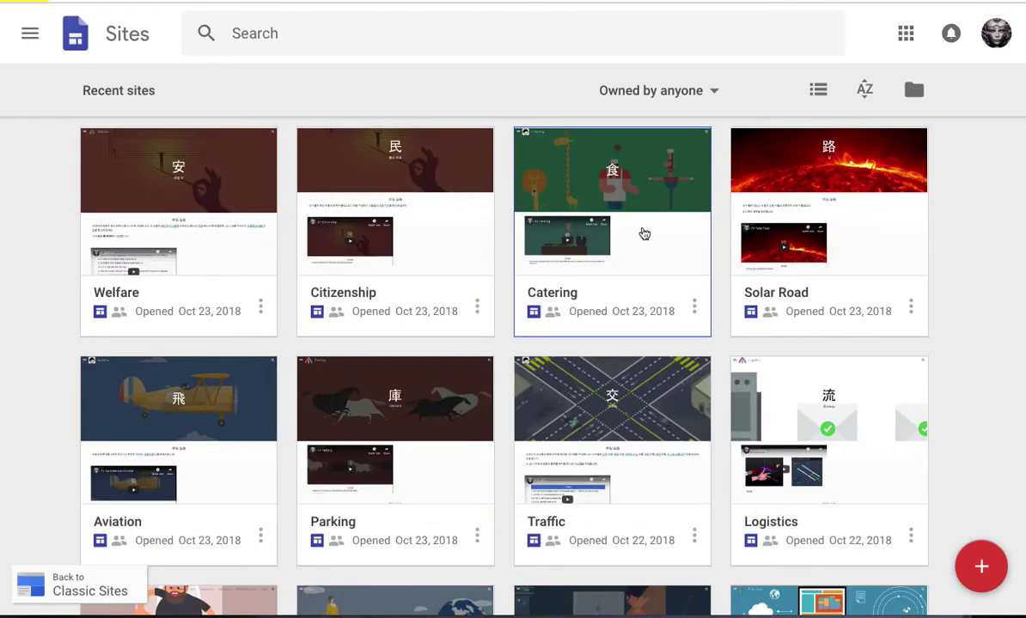
scroll(644, 234, "down", 20)
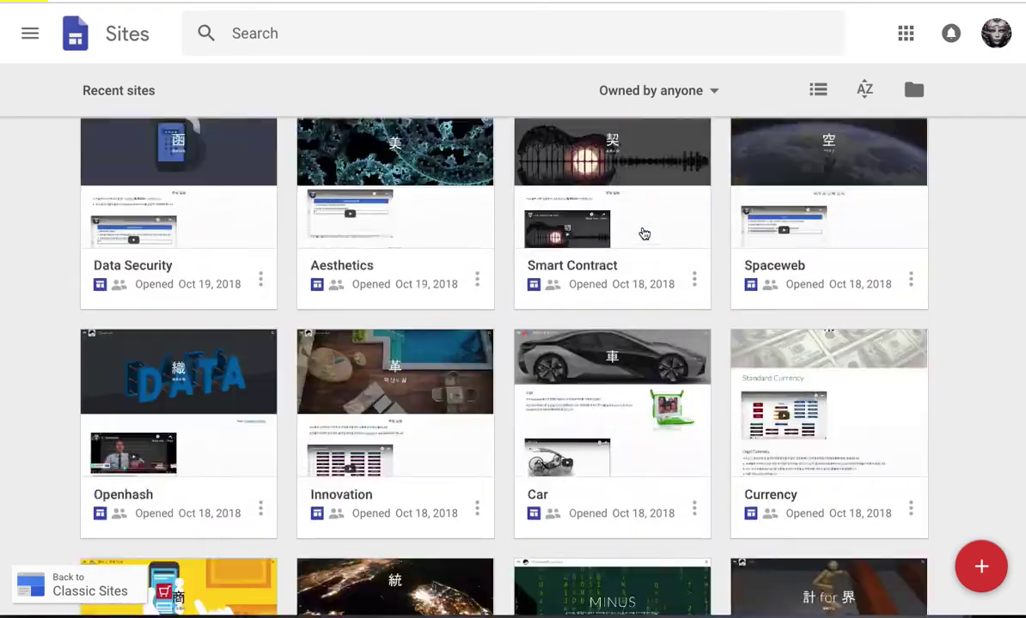
scroll(643, 233, "down", 15)
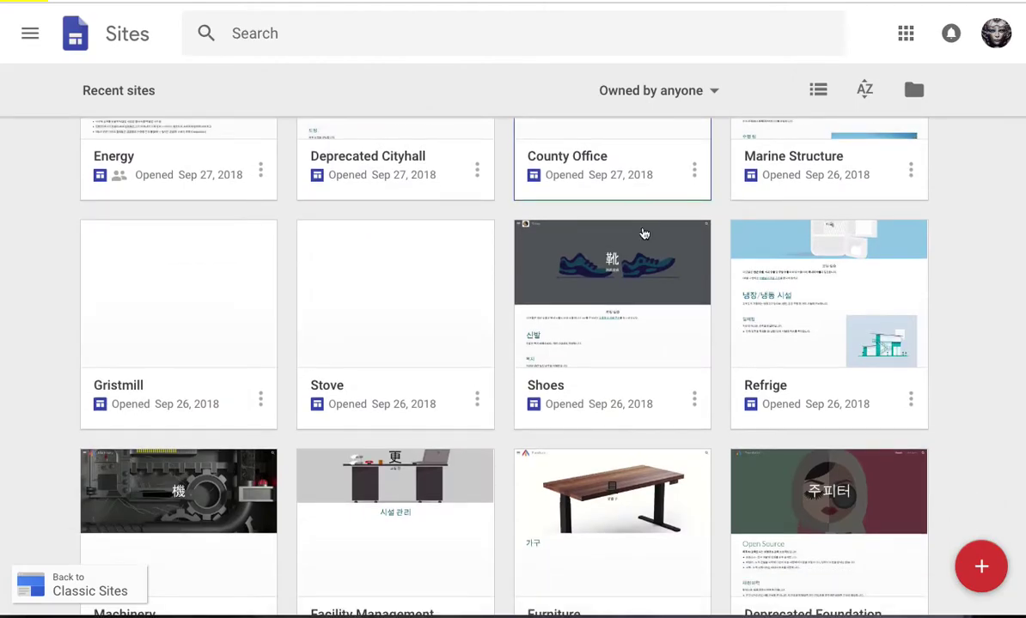
scroll(643, 233, "down", 2)
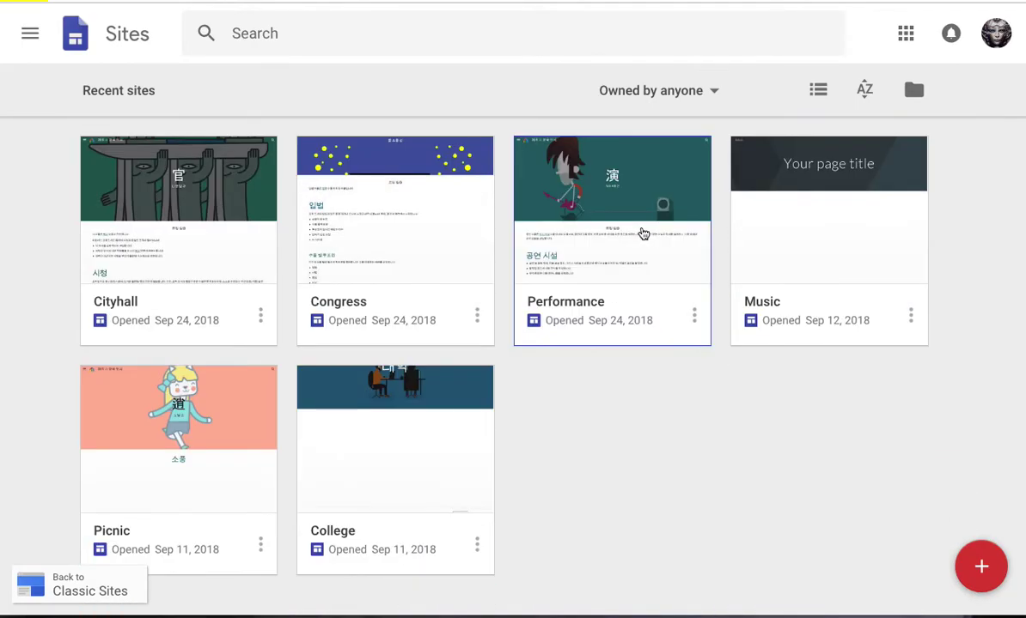
scroll(641, 234, "up", 15)
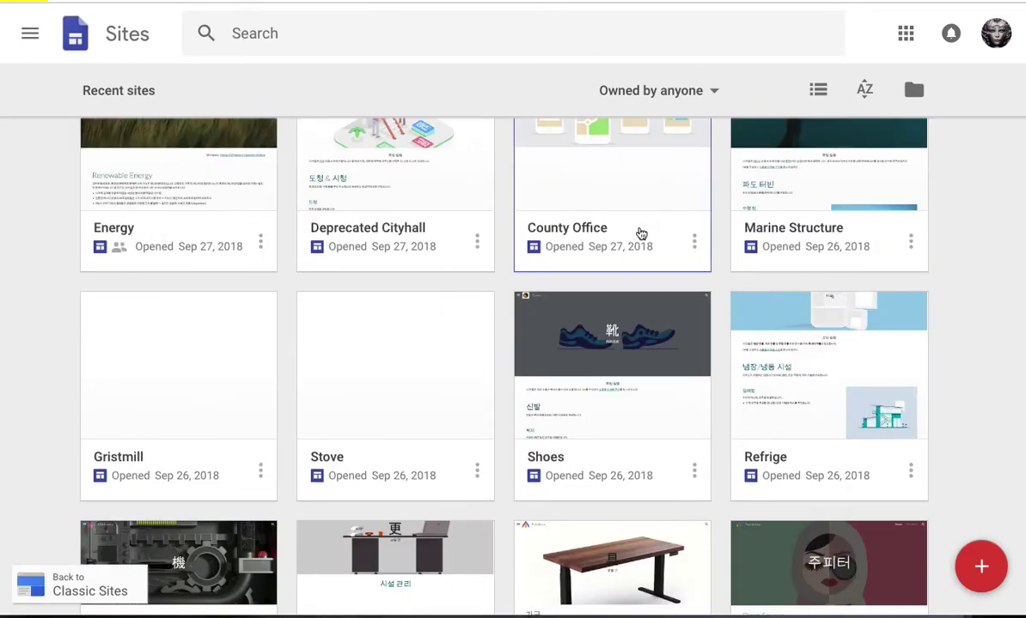
scroll(641, 233, "up", 10)
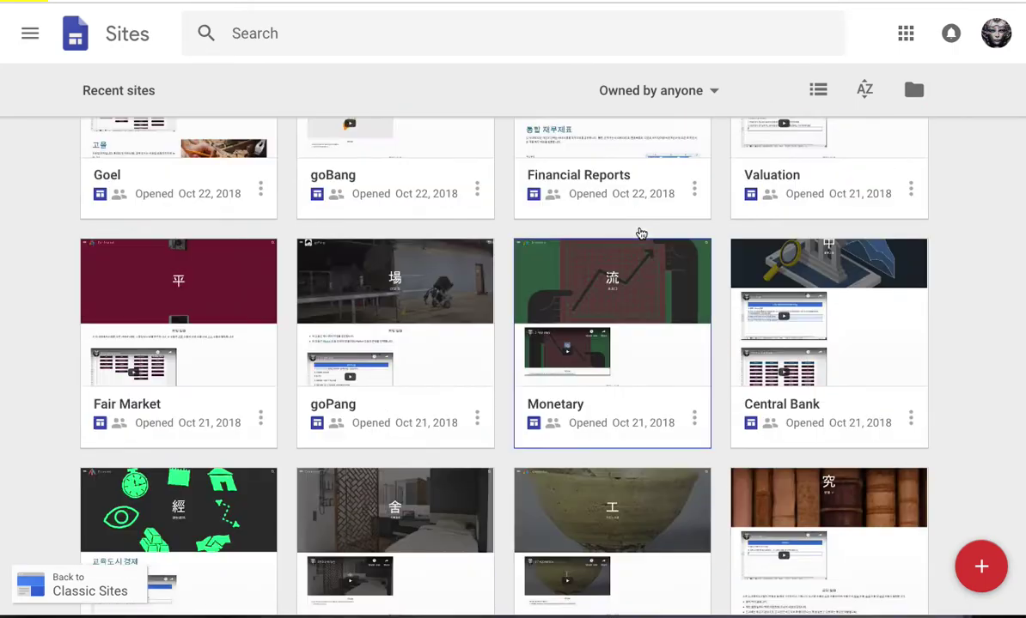
scroll(641, 233, "up", 2)
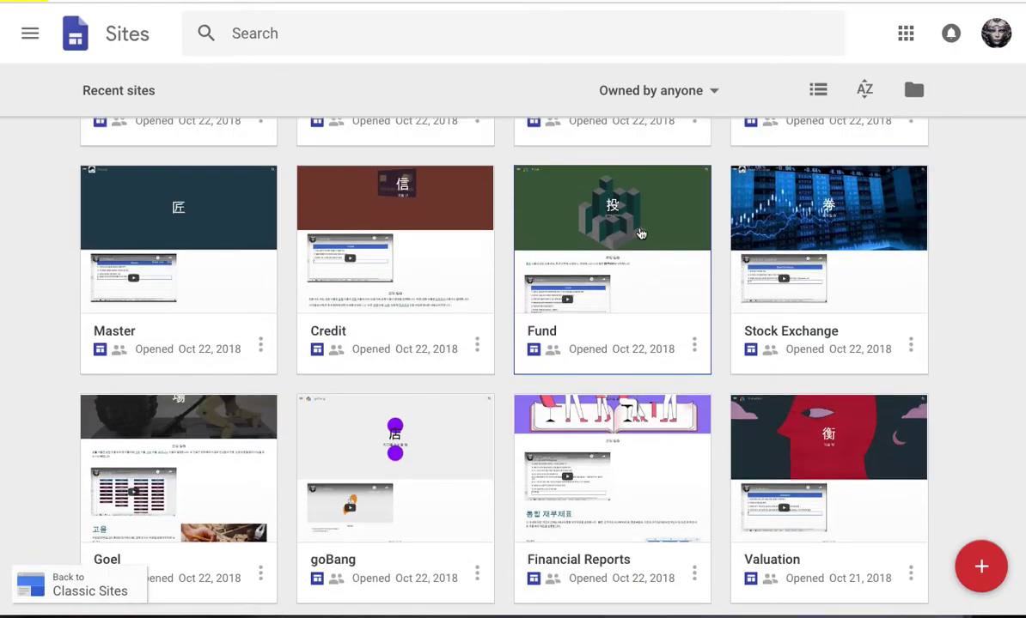
scroll(641, 233, "up", 4)
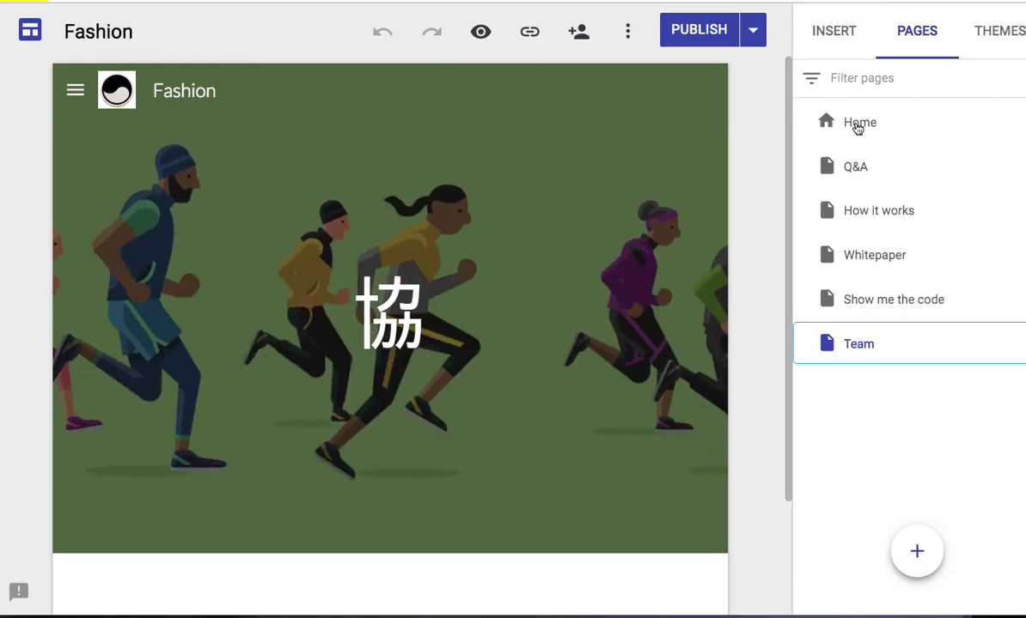
View the Home and Q&A pages of the Fashion site
left_click(858, 125)
left_click(860, 169)
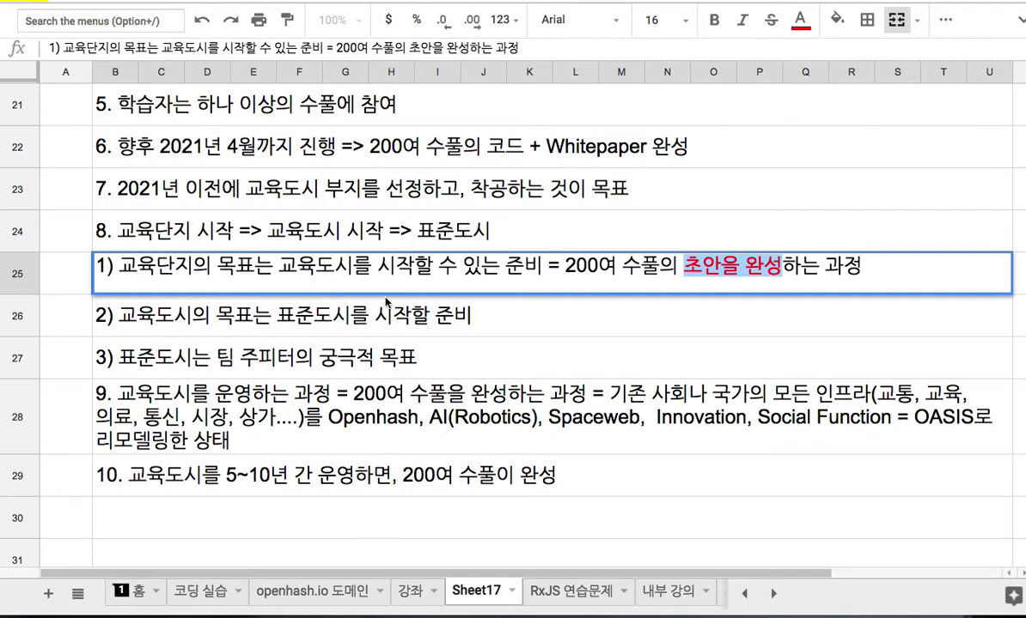
Return to Sheet17 in Google Sheets and highlight "5~10년" and "200여 수풀" in item 10
double_click(415, 473)
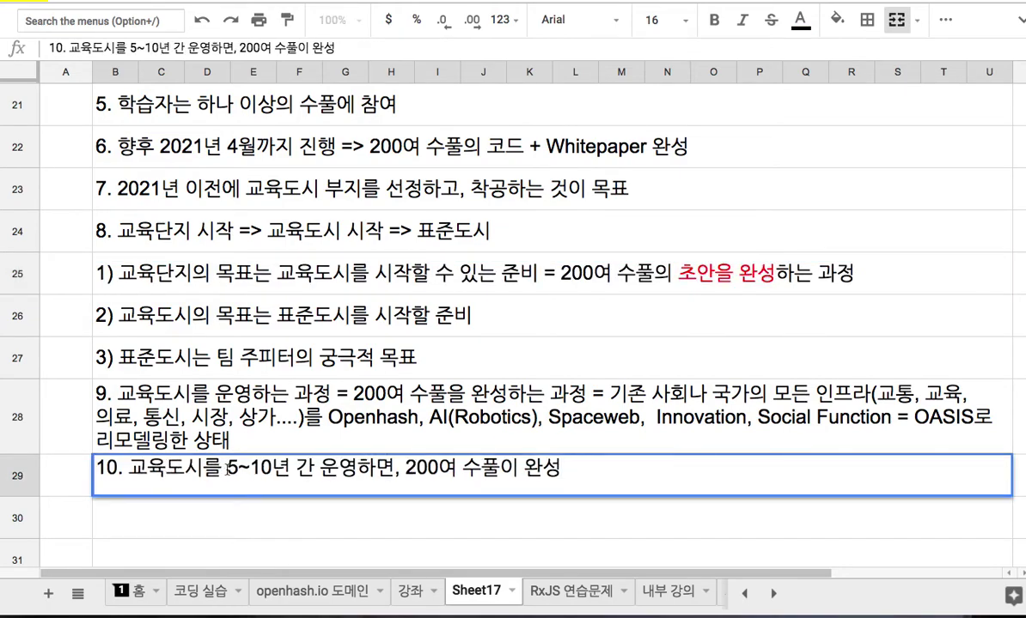
left_click_drag(228, 471, 285, 473)
left_click_drag(397, 471, 499, 471)
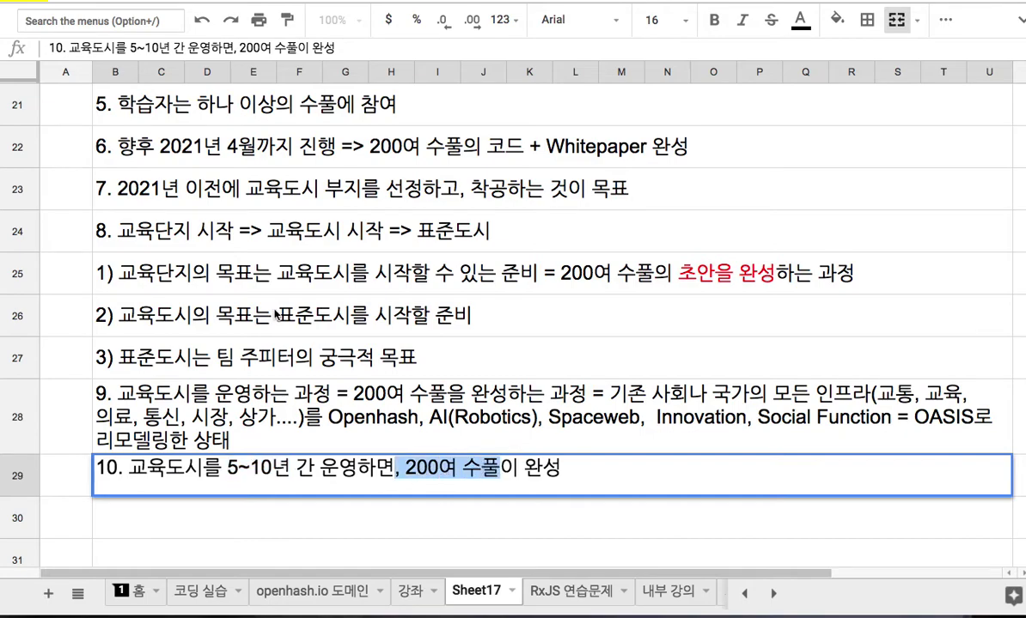
Switch to the Fashion site in Google Sites and look through its Q&A page
key("ctrl+Tab")
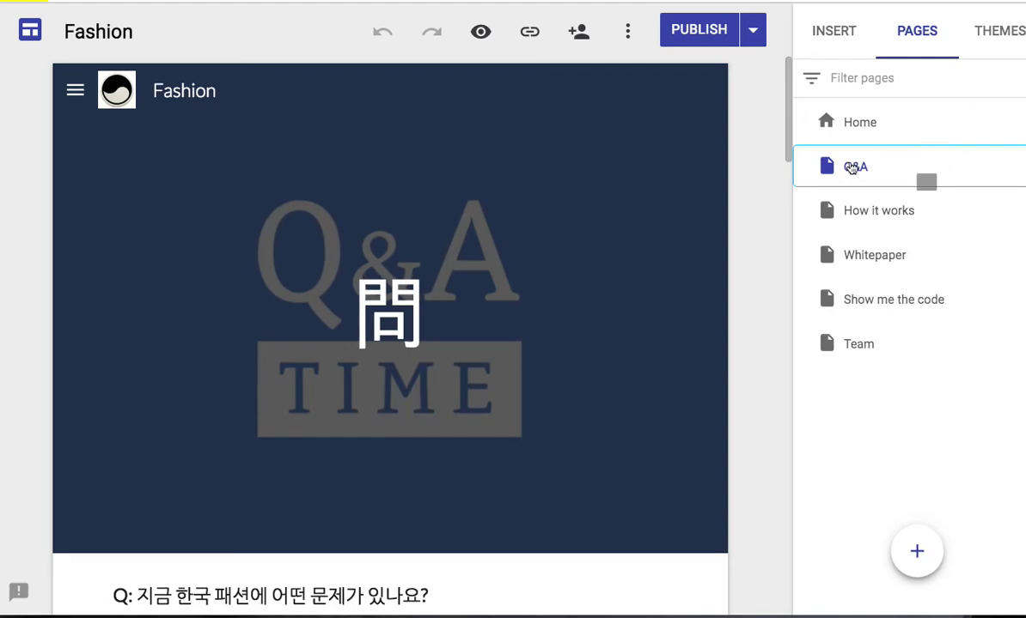
scroll(734, 191, "down", 1)
scroll(734, 191, "down", 7)
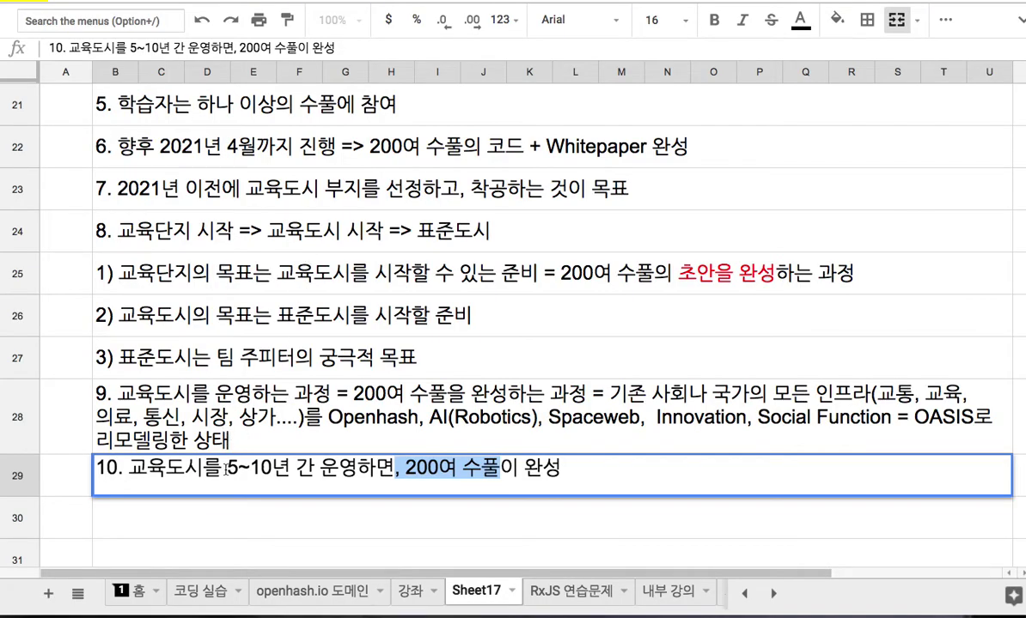
Return to Sheet17 in Google Sheets and highlight "를 5~10년 간 운영" in item 10
left_click(227, 468)
left_click_drag(204, 469, 356, 468)
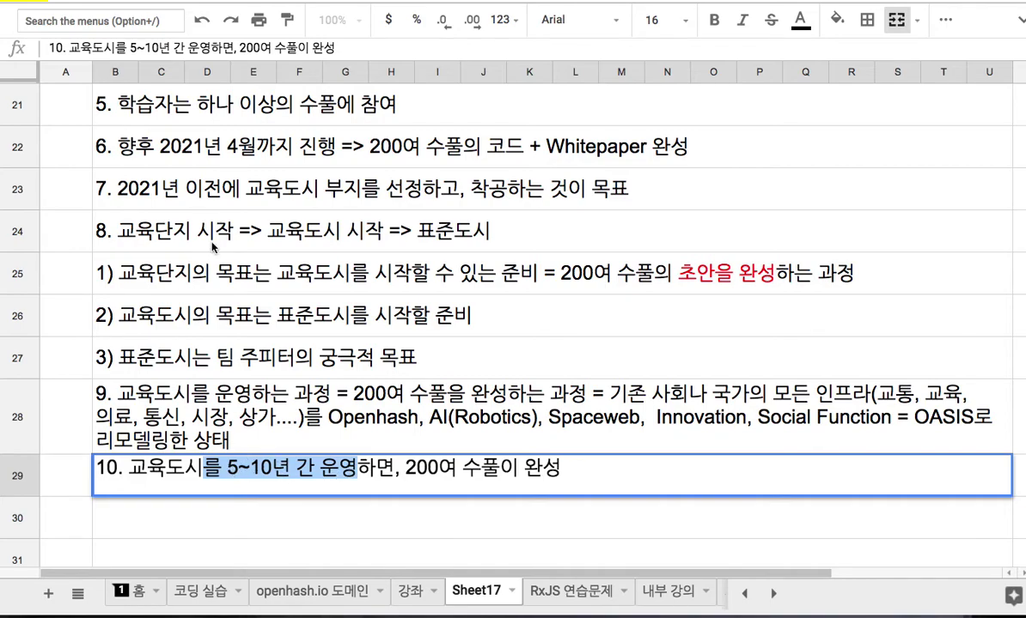
key("ctrl+Tab")
Append "=> 표준도시" to the end of item 10 and highlight the word "표준도시"
left_click(586, 471)
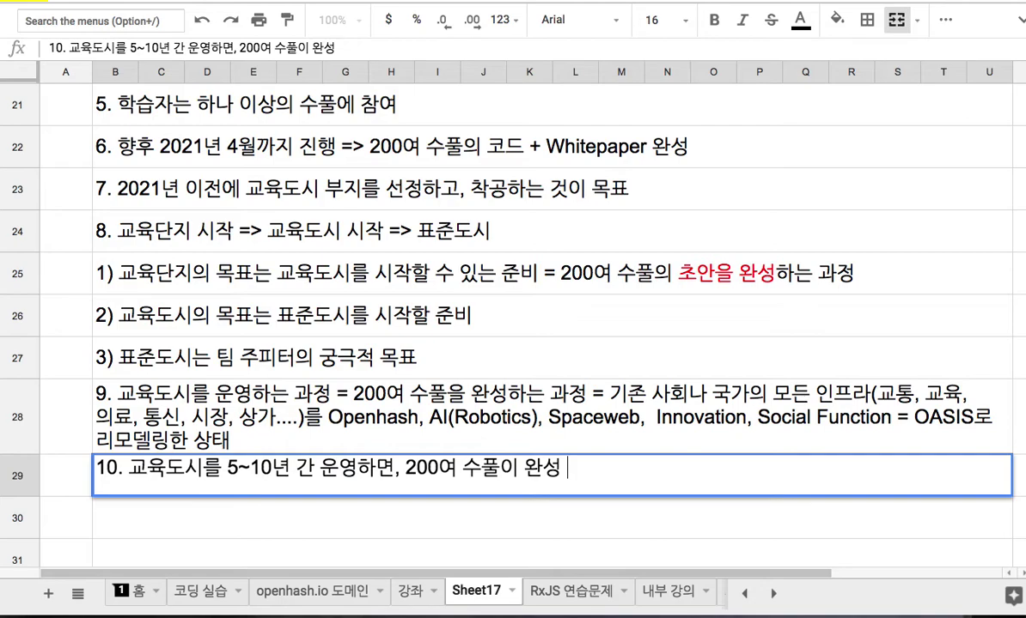
type("=> 표")
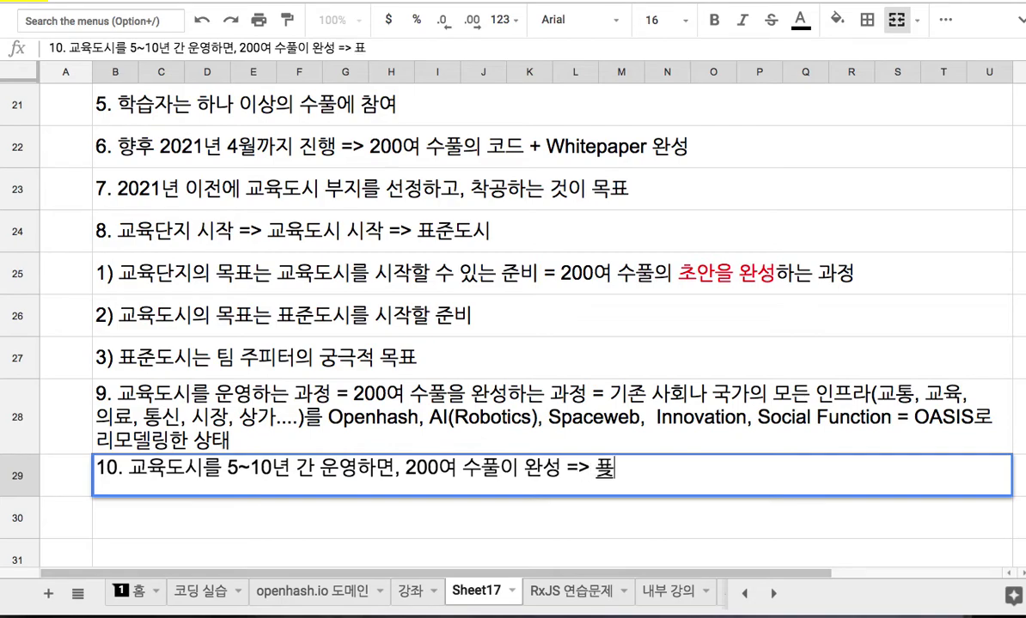
type("준ㄷ도시")
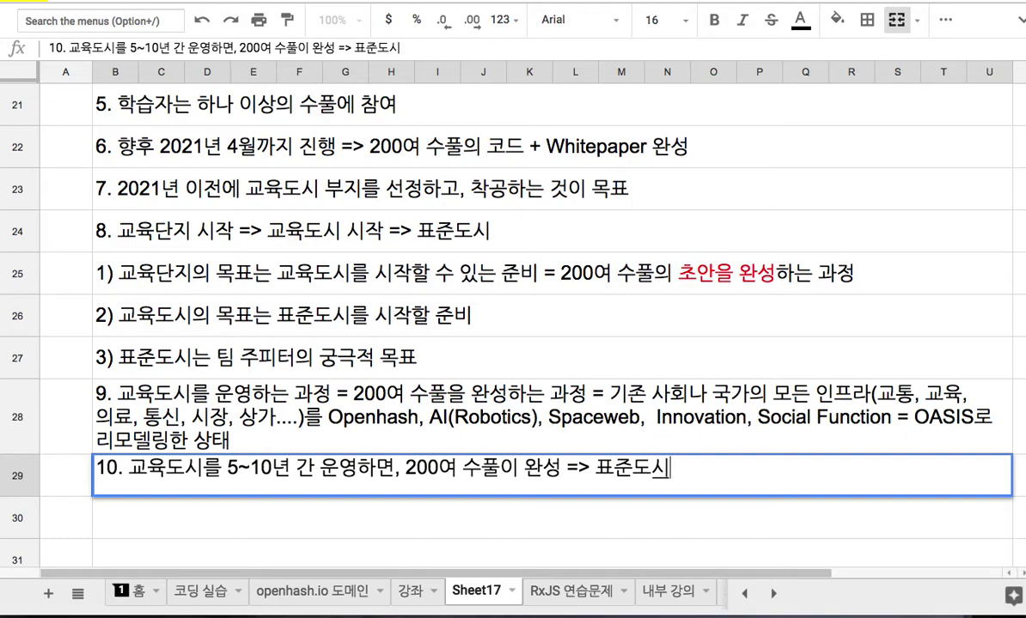
key("shift+Left")
key("shift+Left")
key("shift+Left")
key("shift+Left")
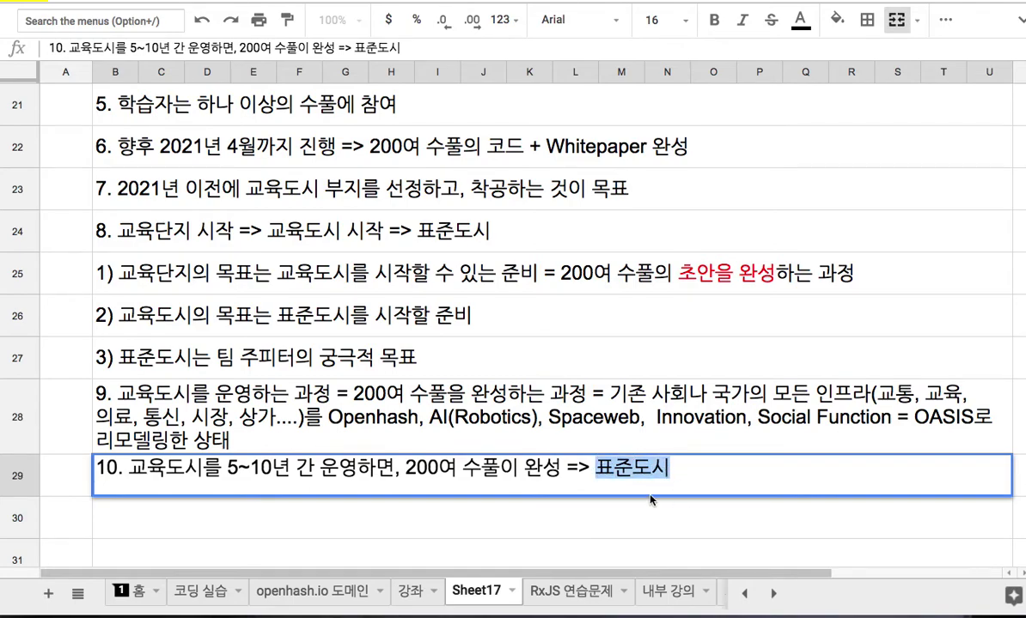
Begin item 11 in row 30 with "11. 소프트웨어를 복제하거나, 하드웨어를 설계도에 따라 제작하듯"
left_click(606, 518)
type("11")
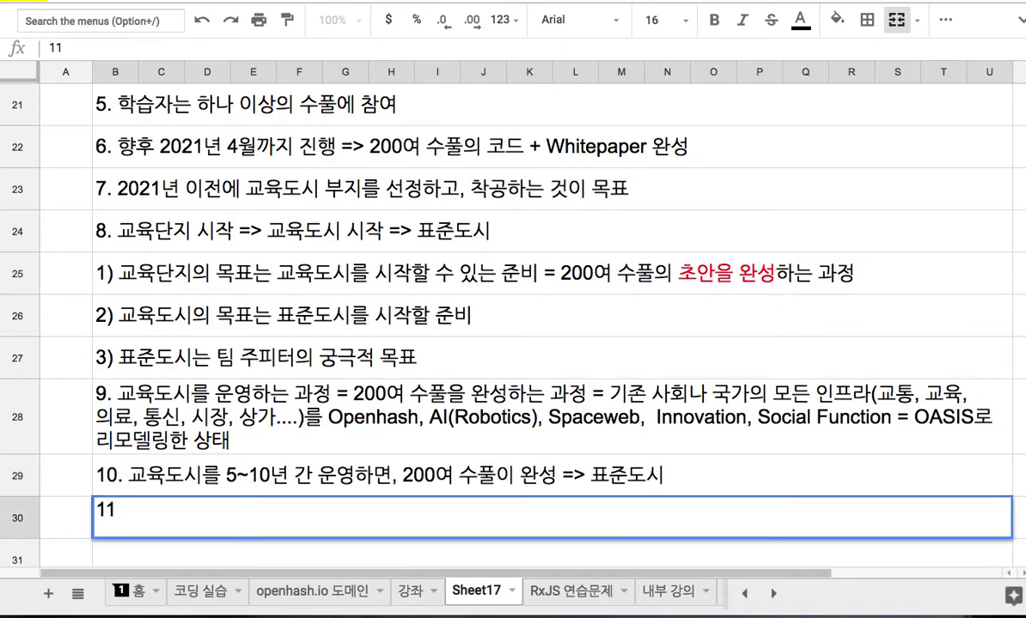
type(". 소")
type("프트웨어를 보")
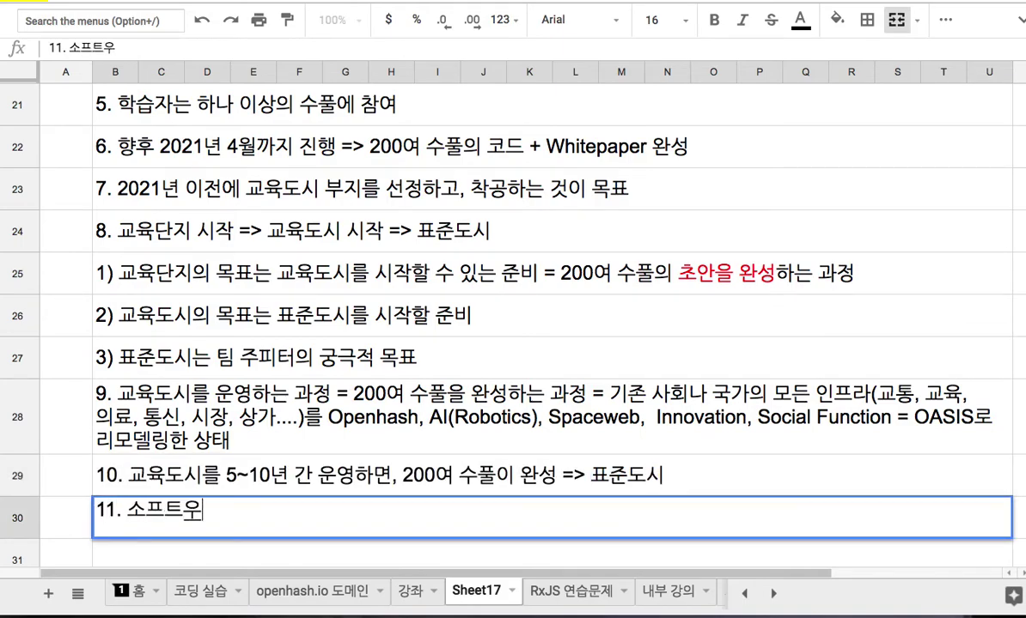
type("복제하거나")
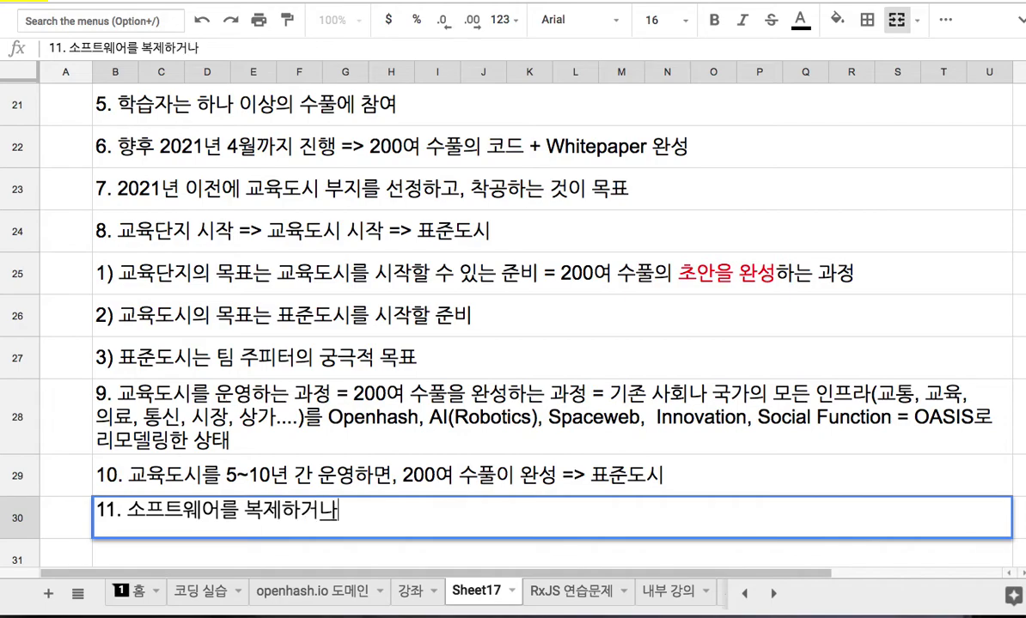
type(", 하드웨")
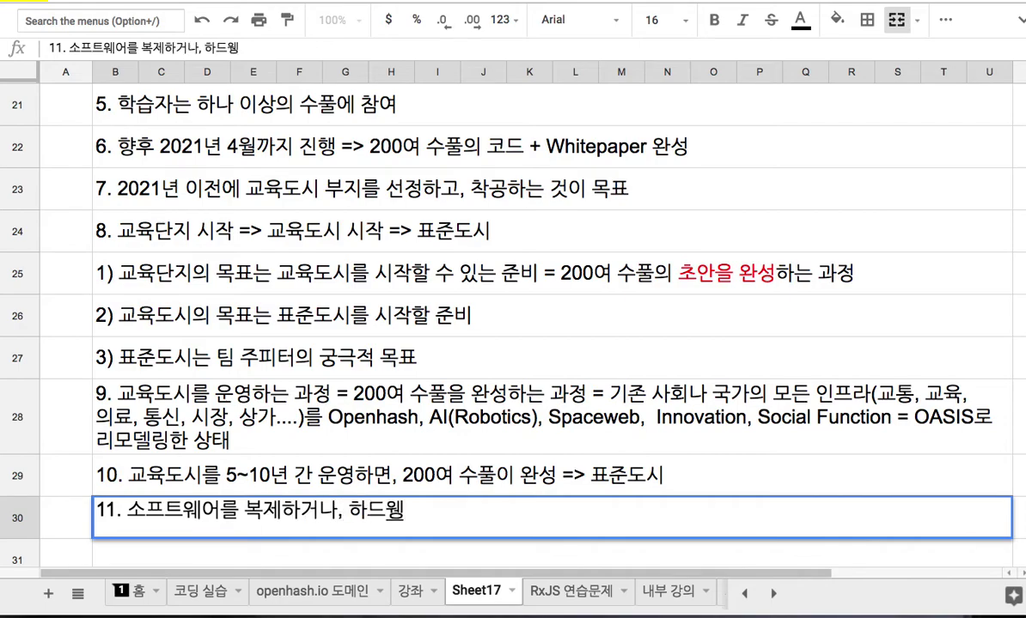
type("어를 설계")
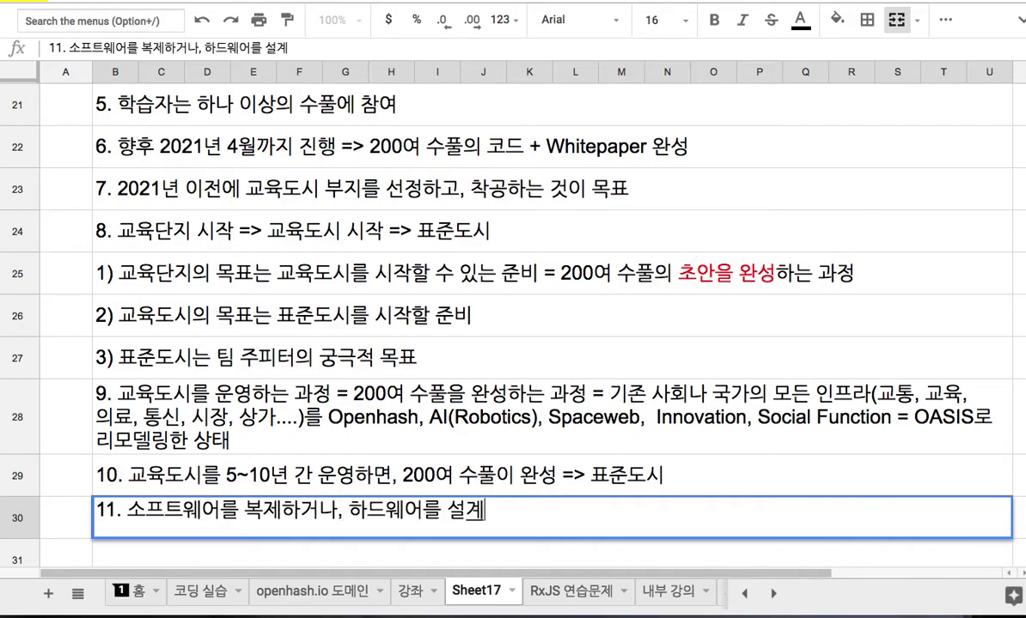
type("도에 따라 ")
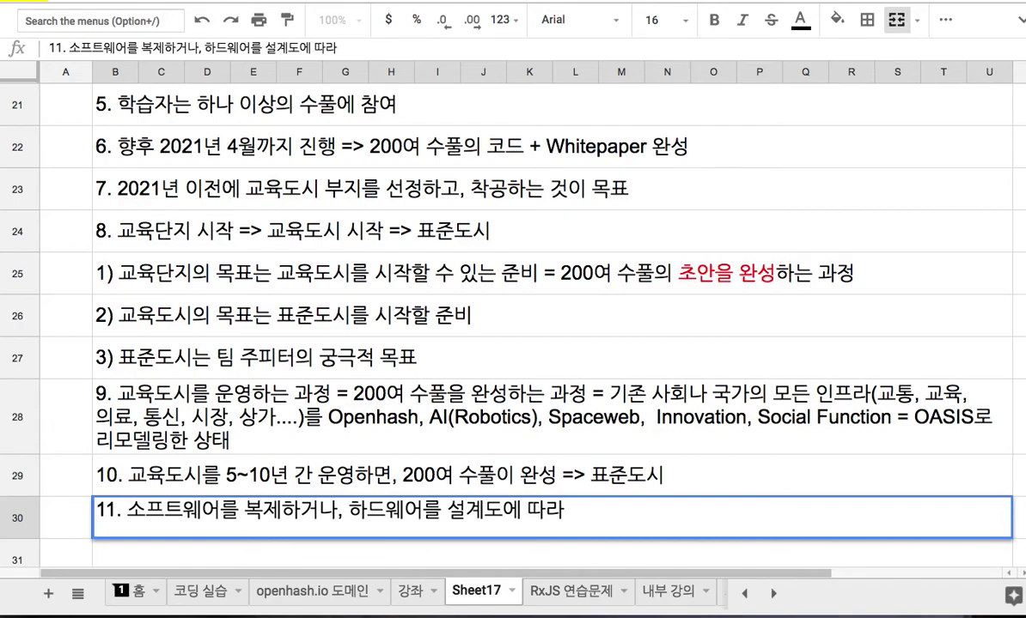
type("제작하듯")
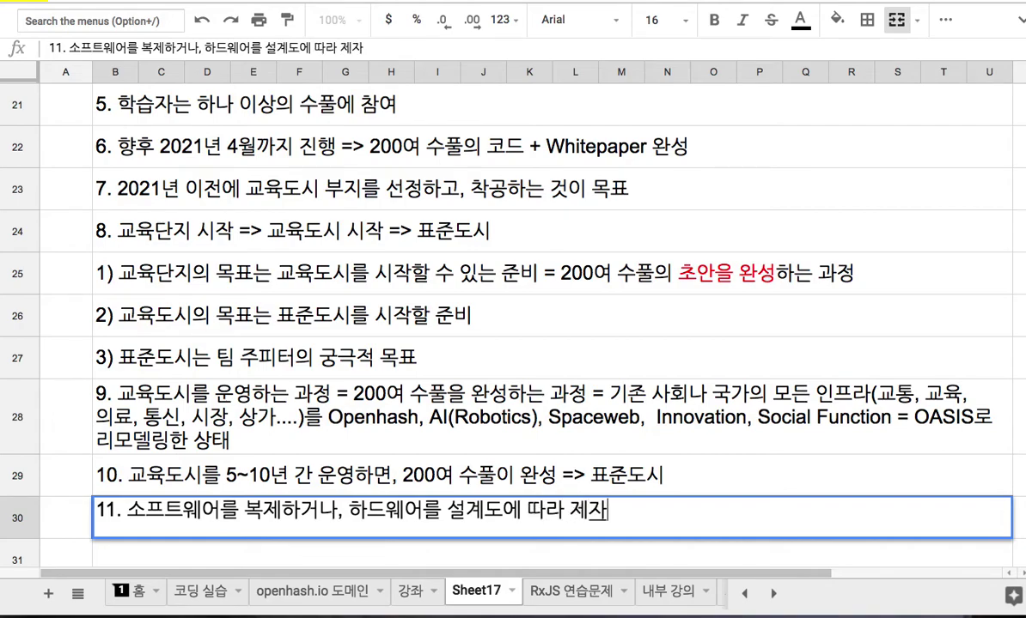
Complete item 11 with ", 도시를 건설 => 표준도시" and commit the cell
type(", 도시를 ")
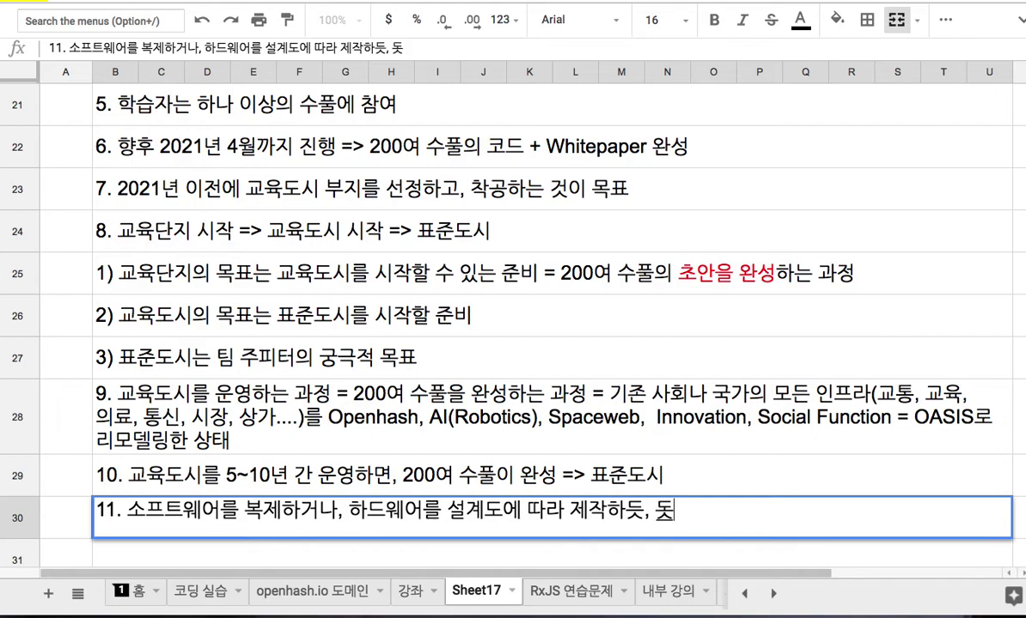
type("제작")
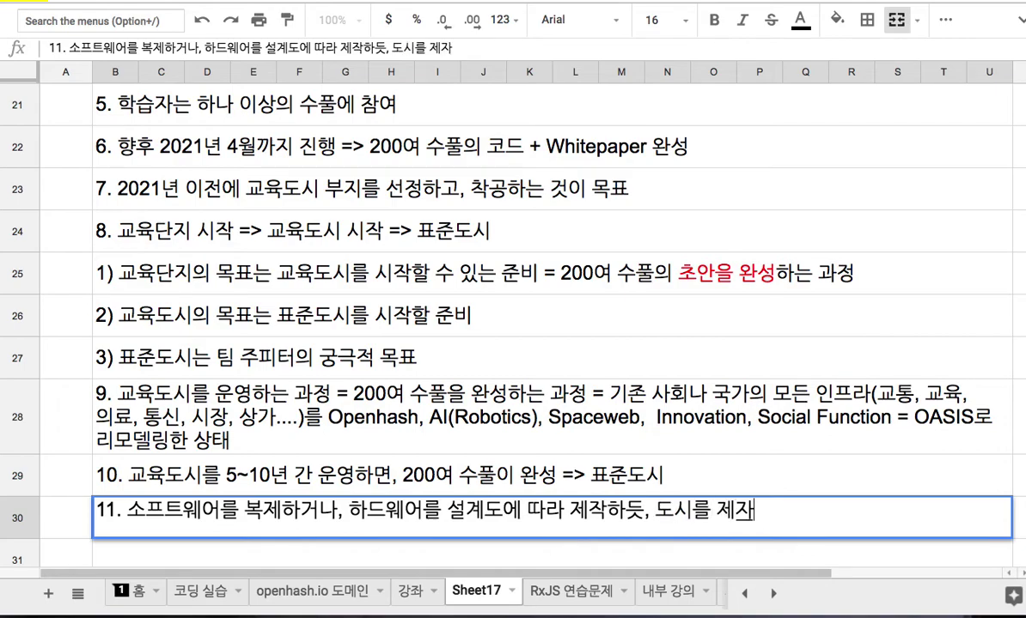
key("BackSpace")
key("BackSpace")
key("BackSpace")
key("BackSpace")
type("건설")
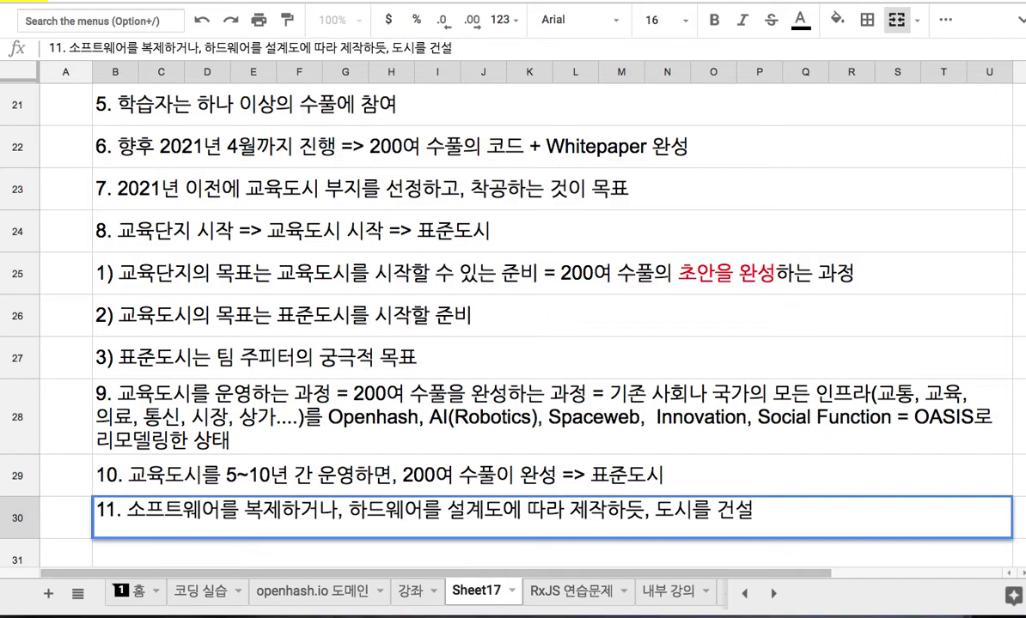
type(" => 표준도시")
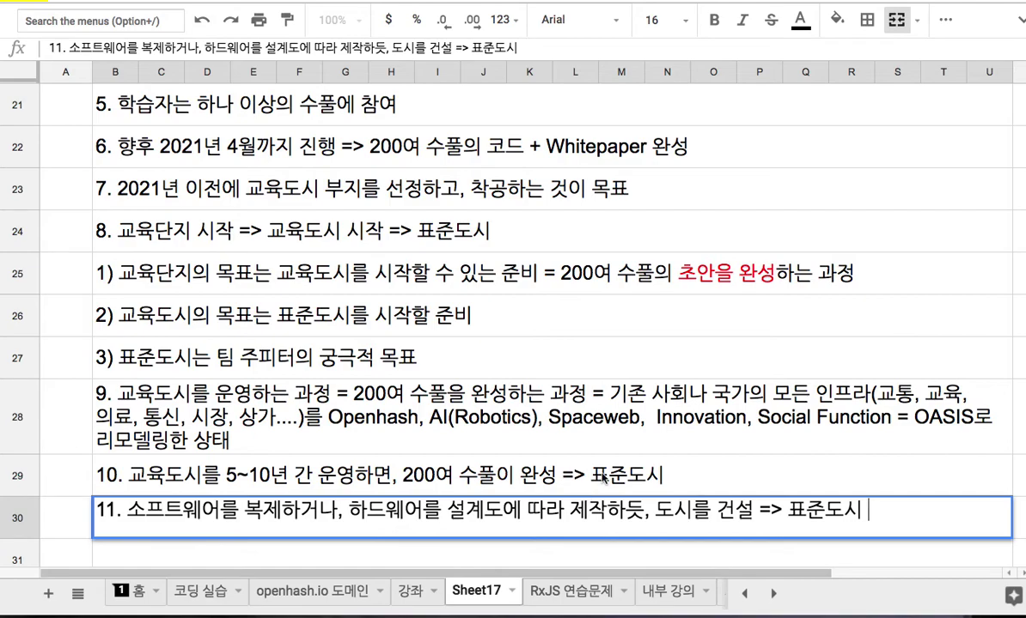
key("Up")
left_click(722, 510)
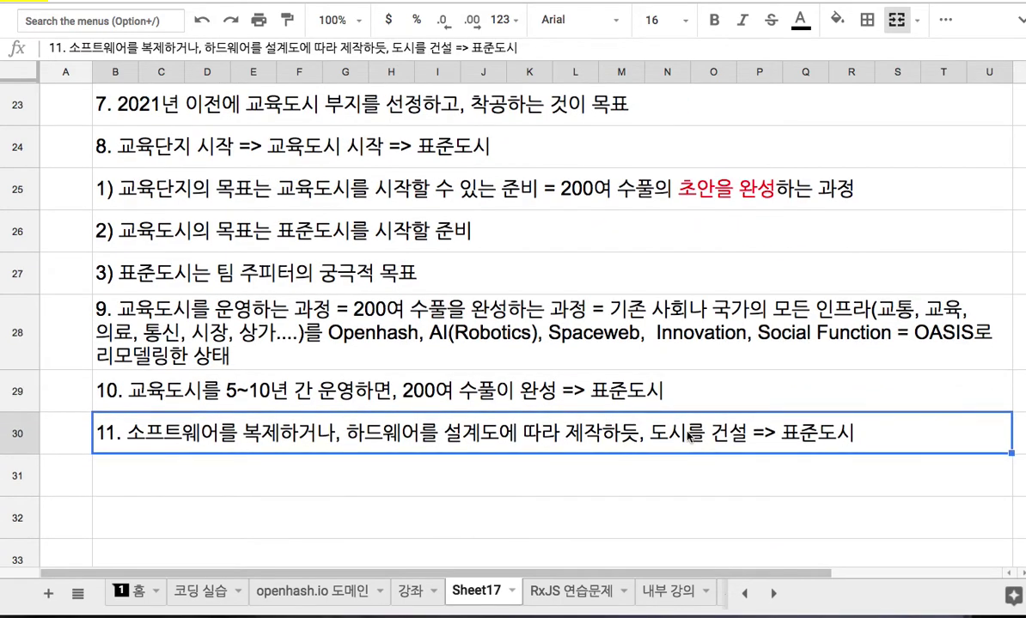
Add the heading "12. 현실" in the empty row below item 11
scroll(685, 433, "down", 5)
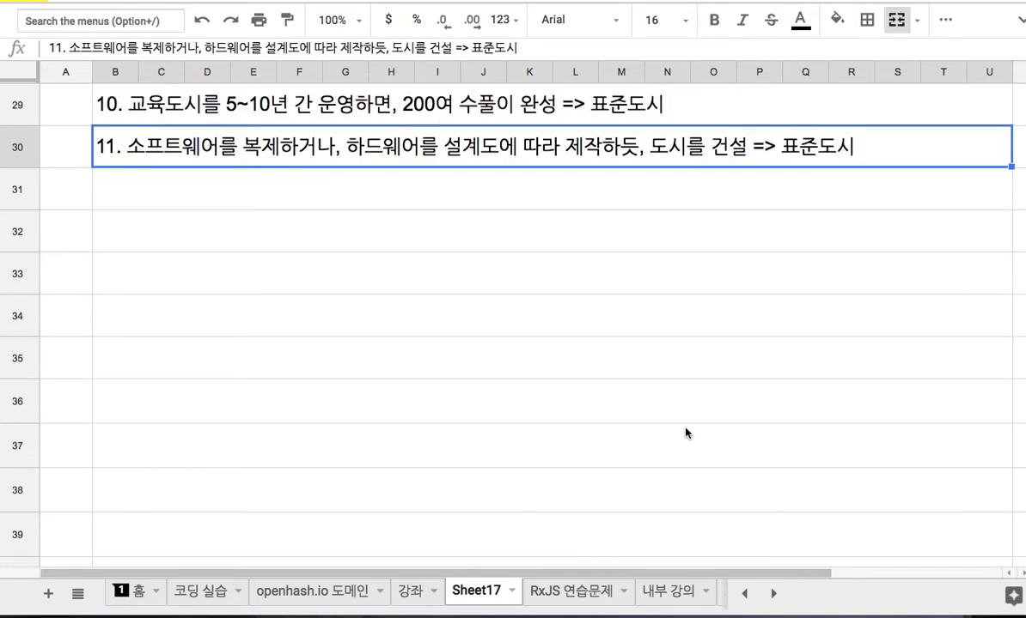
left_click(567, 199)
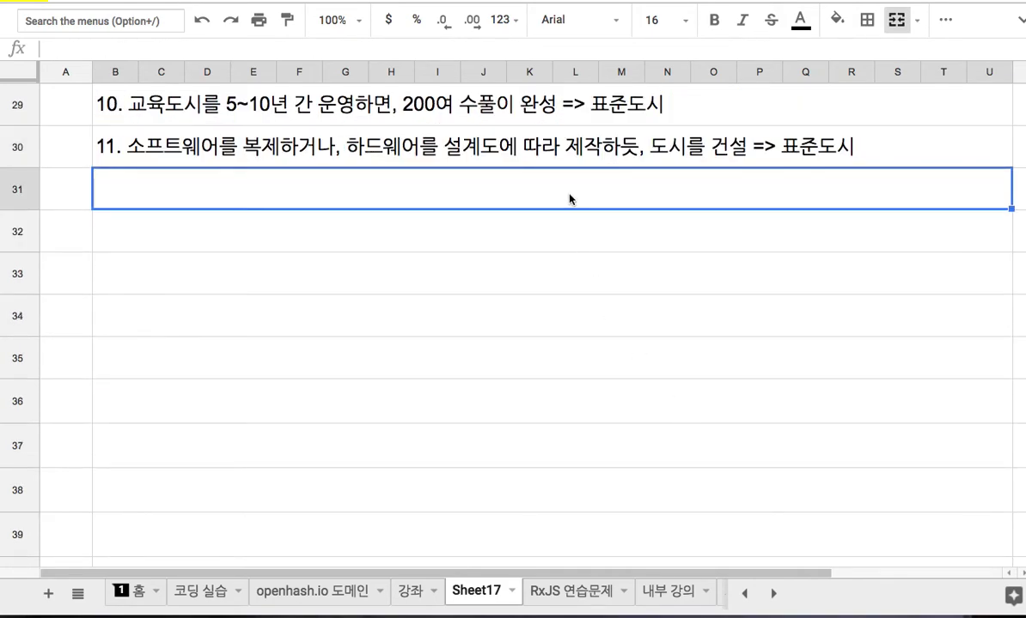
type("12. 현실")
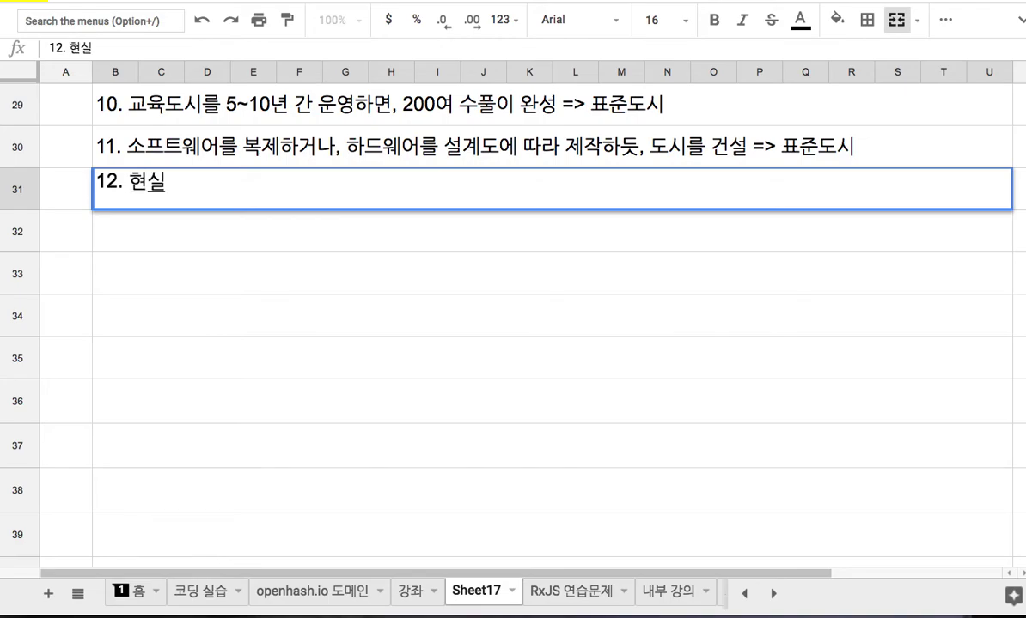
key("Return")
Write sub-item "1) 코딩 단지를 건설하기 위해 제주도의 유관기관들 및 유관인사들 접촉" under item 12
type("1")
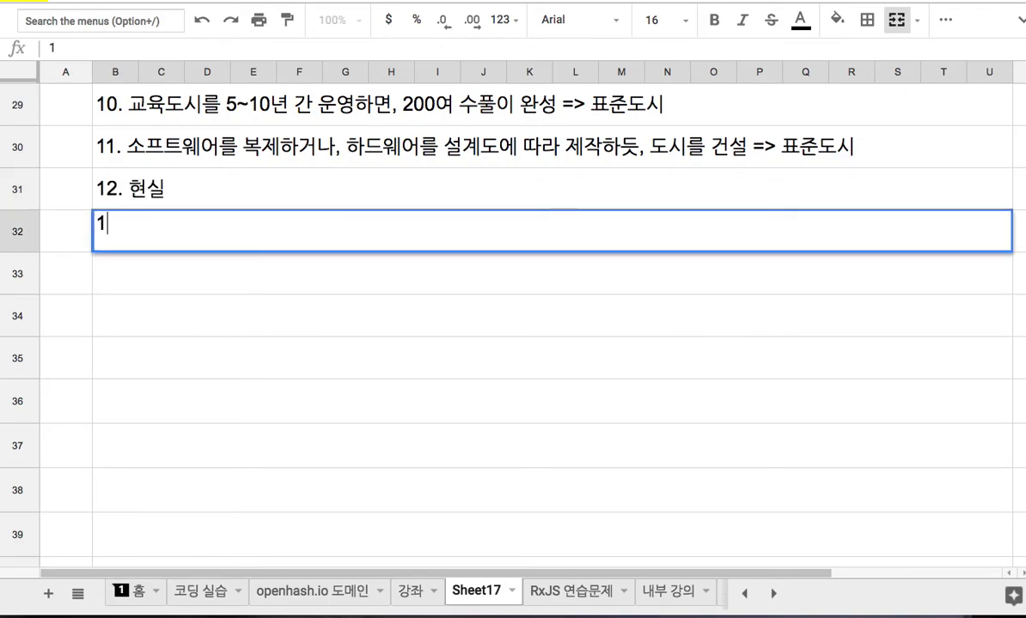
type(") 코딩")
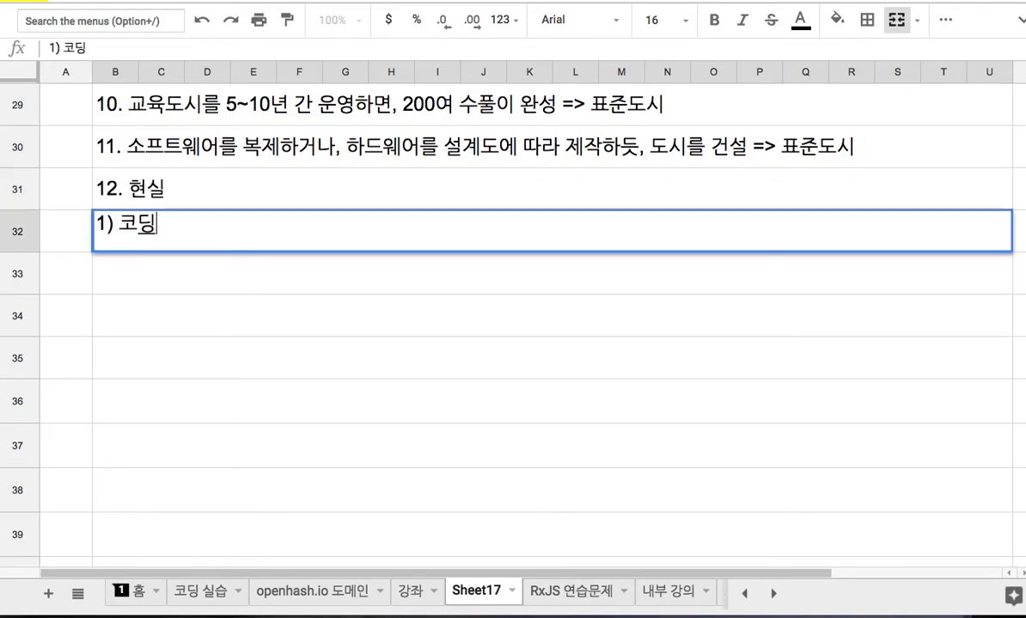
type(" 단지를 ")
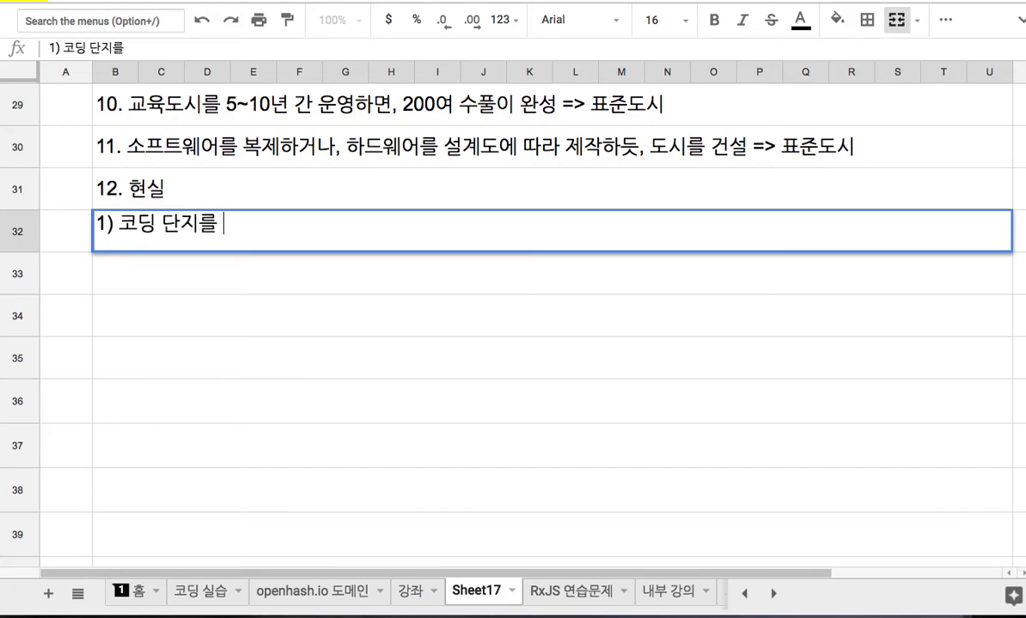
type("건설하기")
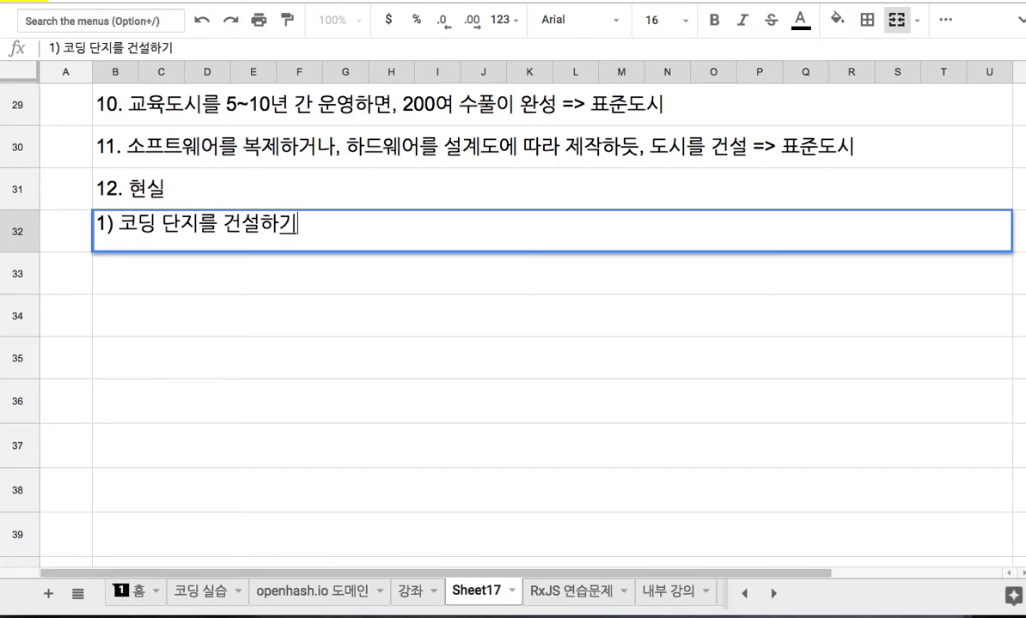
type(" 웛해 제주도의 ")
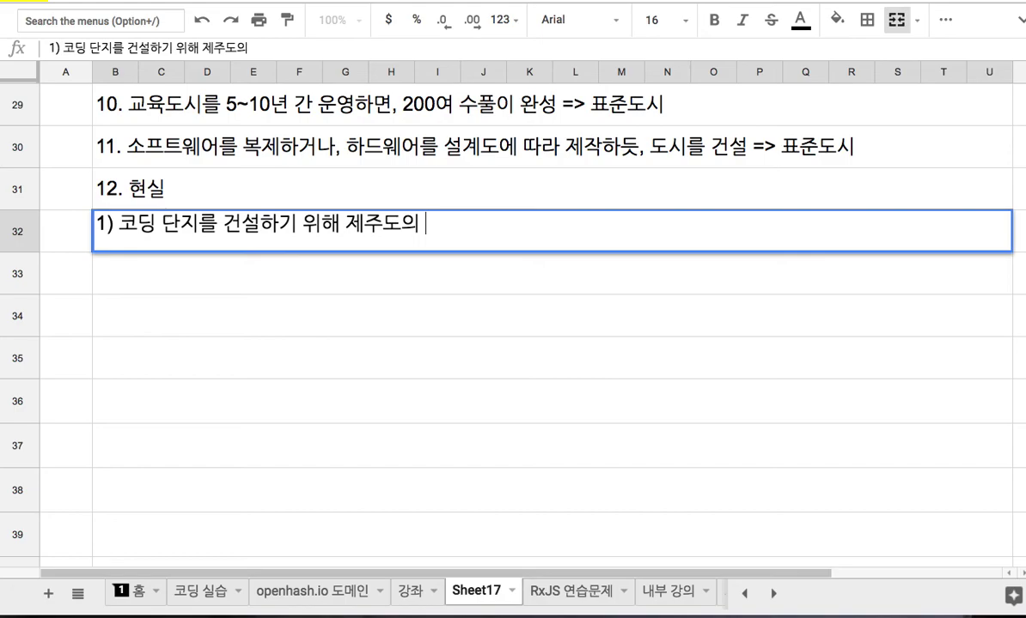
type("유관기")
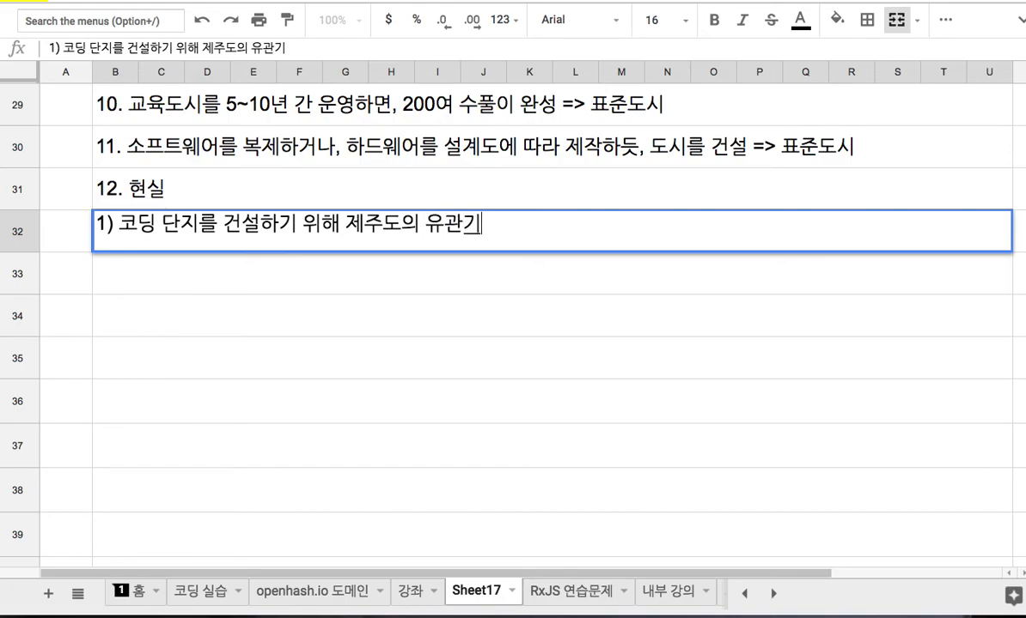
type("관들")
type(" 및 유과")
type("ㄴ인ㅅ")
type("ㅏ들 접촉")
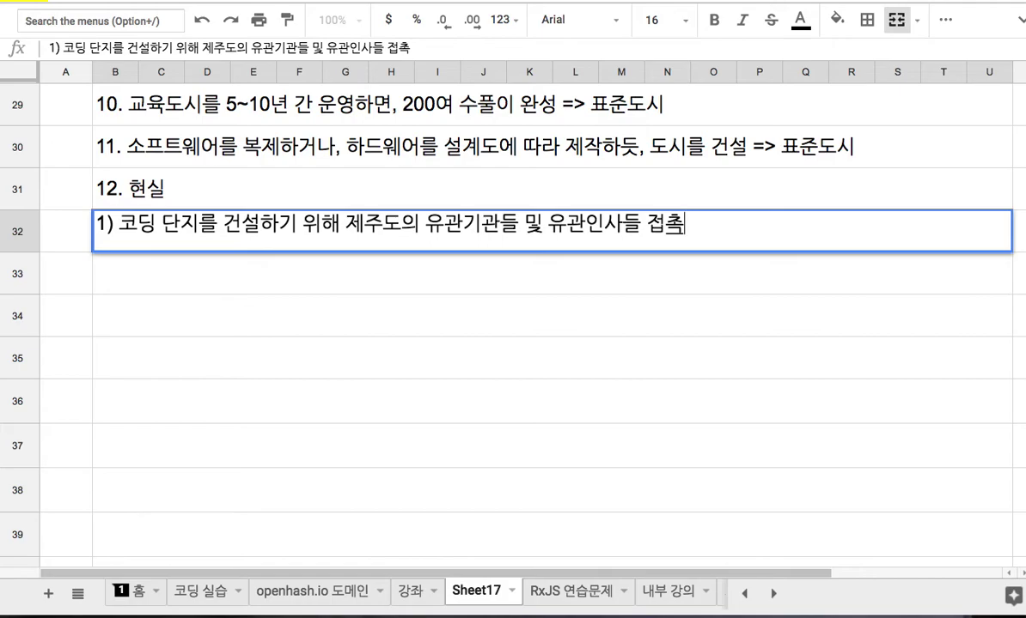
Append "=> 제주도의 공유지를 활용" to sub-item 1) of item 12 and commit the cell
type(" => 젤")
type("주도의 고유")
key("BackSpace")
key("BackSpace")
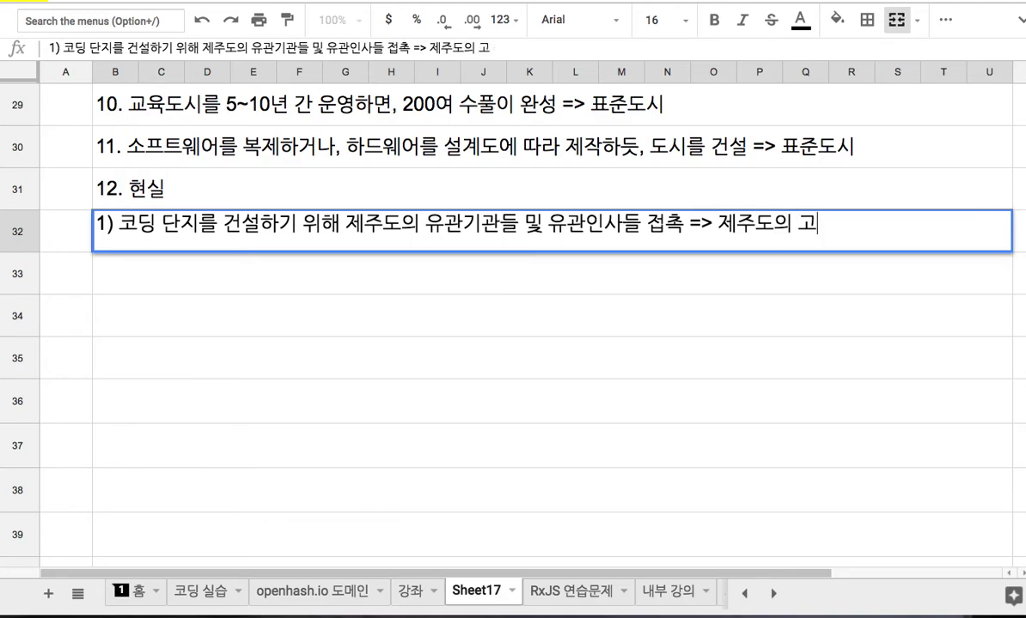
type("ㅇ유지를 활요ㅇ")
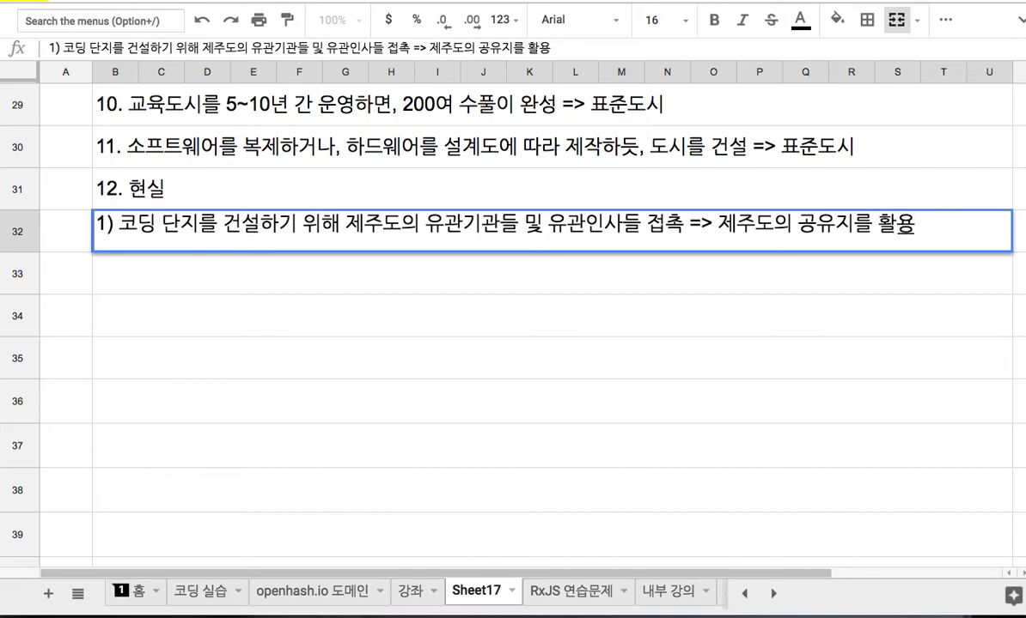
key("Return")
Start sub-item 2) of item 12 in the empty row below sub-item 1) with "2) 영어교육도시가 미활용 중인 부지"
type("2) ")
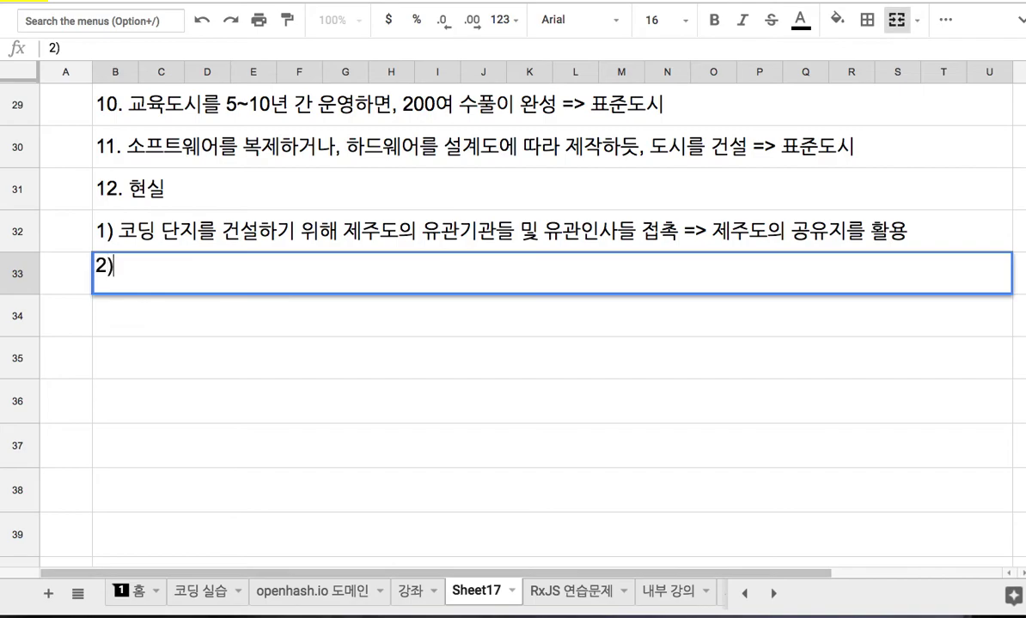
type("영어교육")
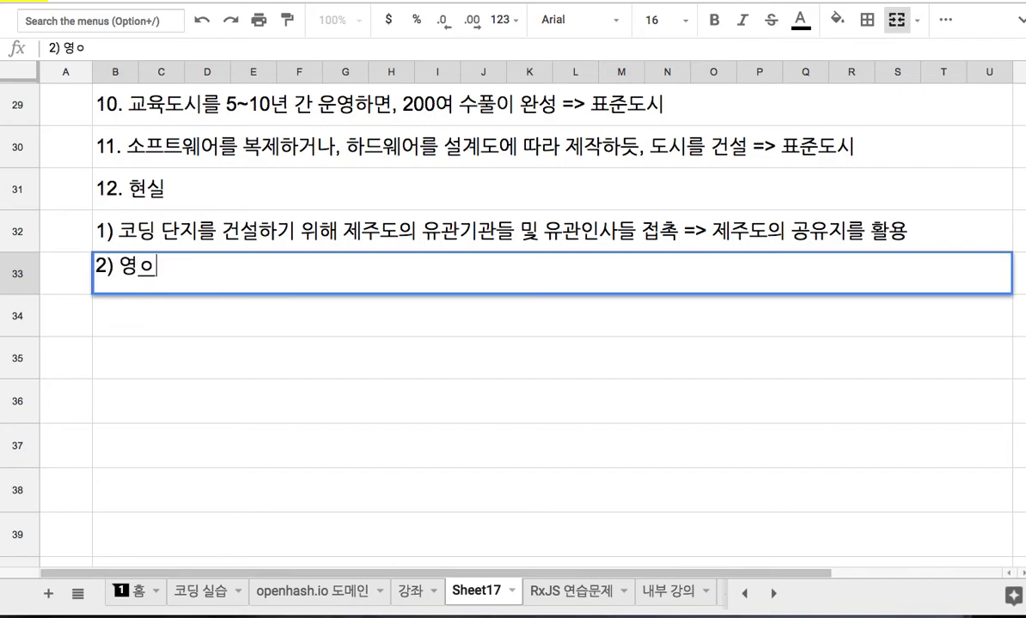
type("도")
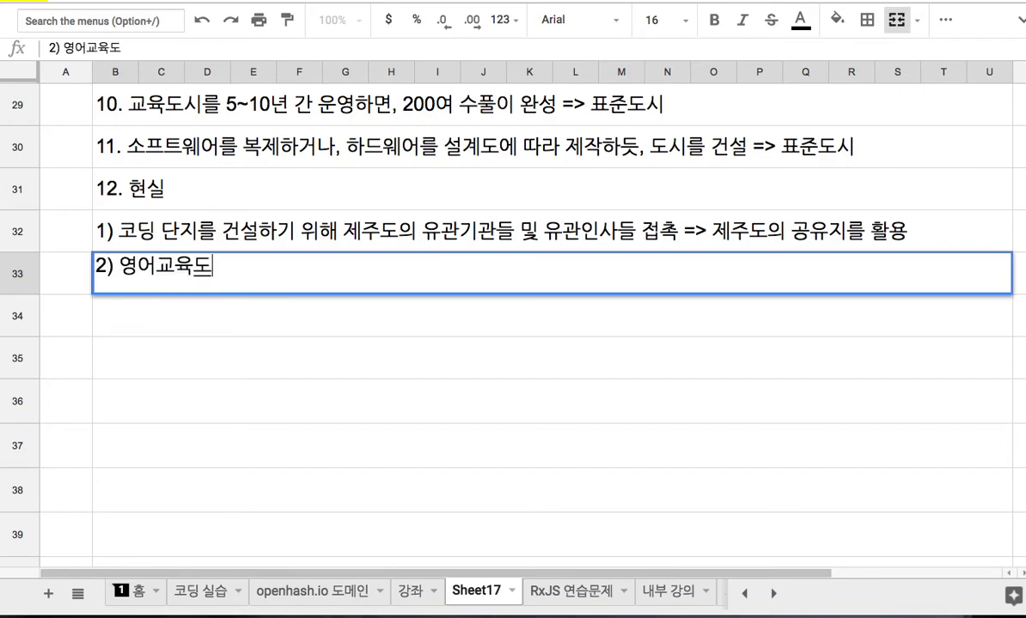
type("시가 미활")
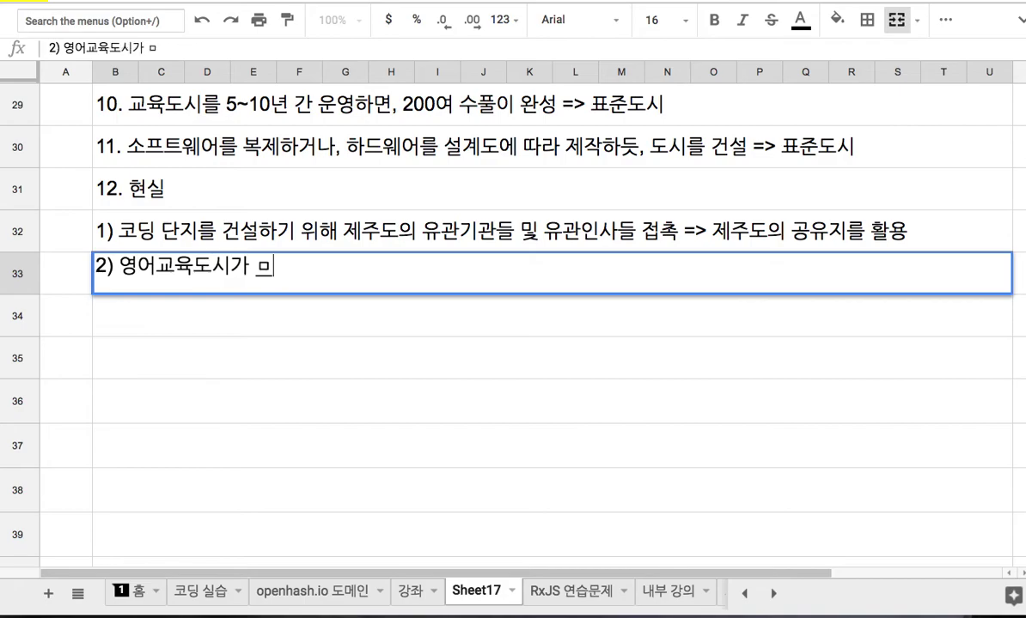
type("용 중")
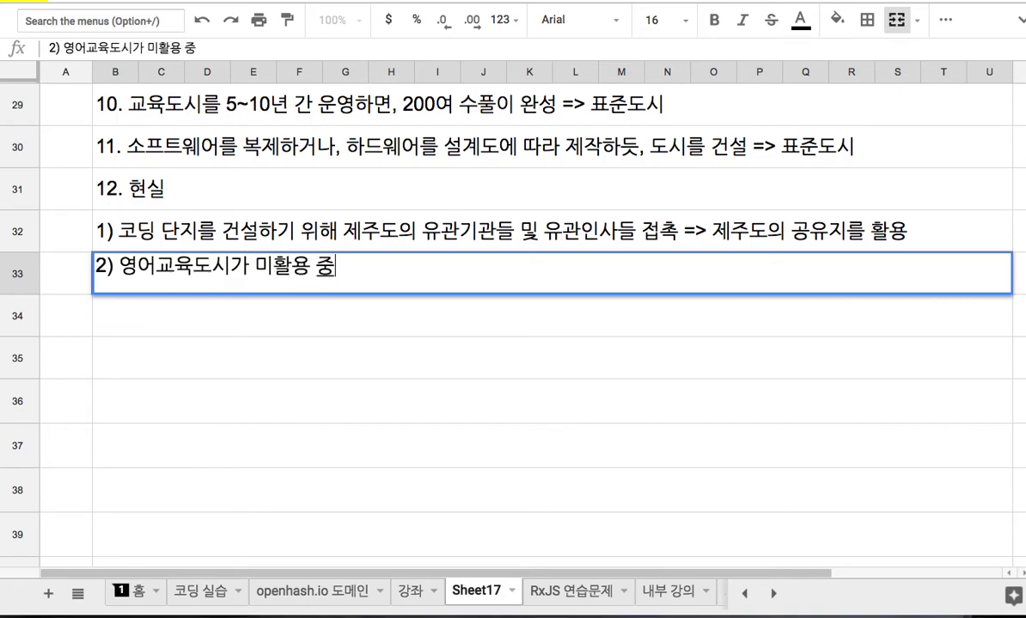
type("인 부지 ")
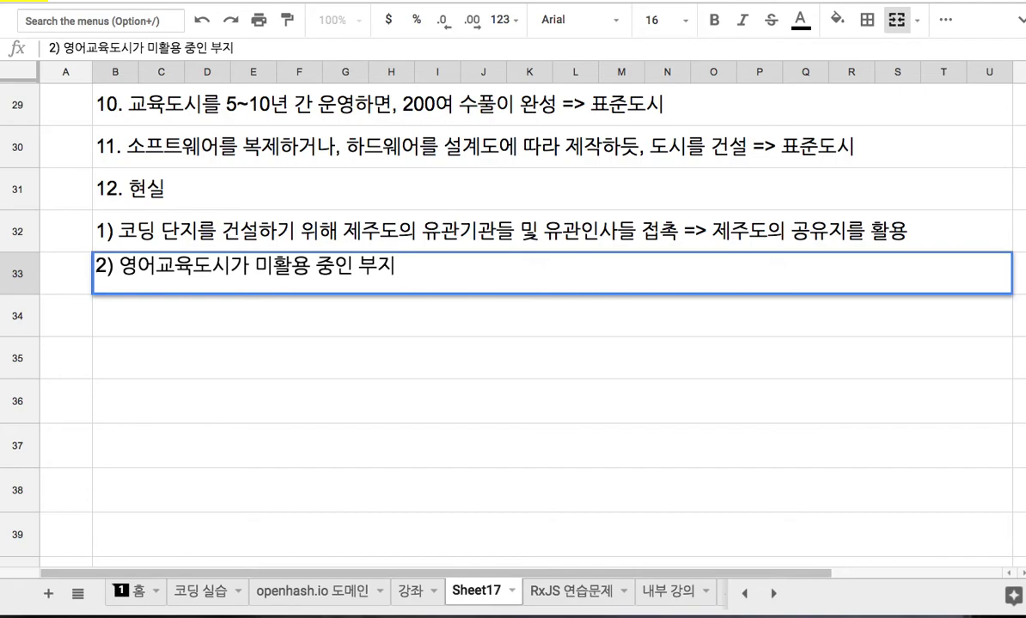
Complete sub-item 2) with "중 일부를 조달하거나, 또는 인근 공유지" and commit the cell
type("0")
key("BackSpace")
type("2=")
key("BackSpace")
key("BackSpace")
type("중 일")
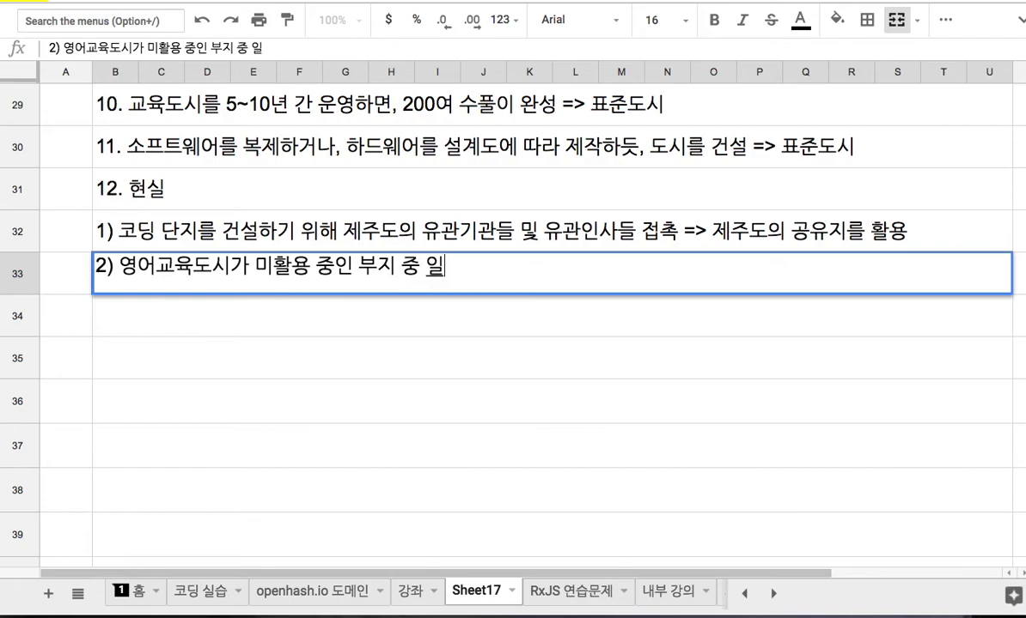
type("부를 ㅈㅗ달하거나,")
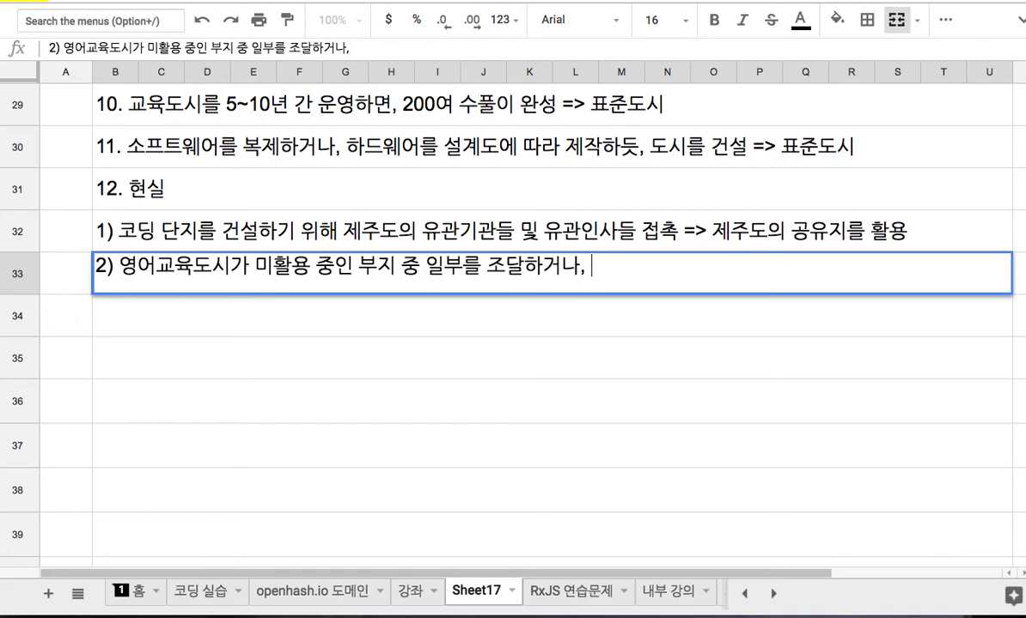
type("또는 인근 공유지")
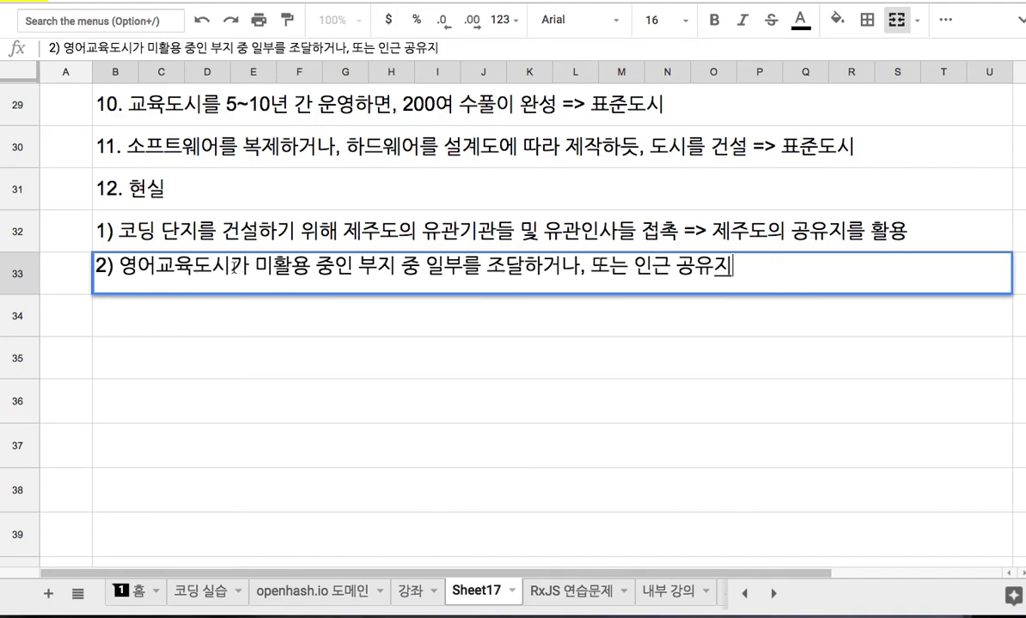
key("Return")
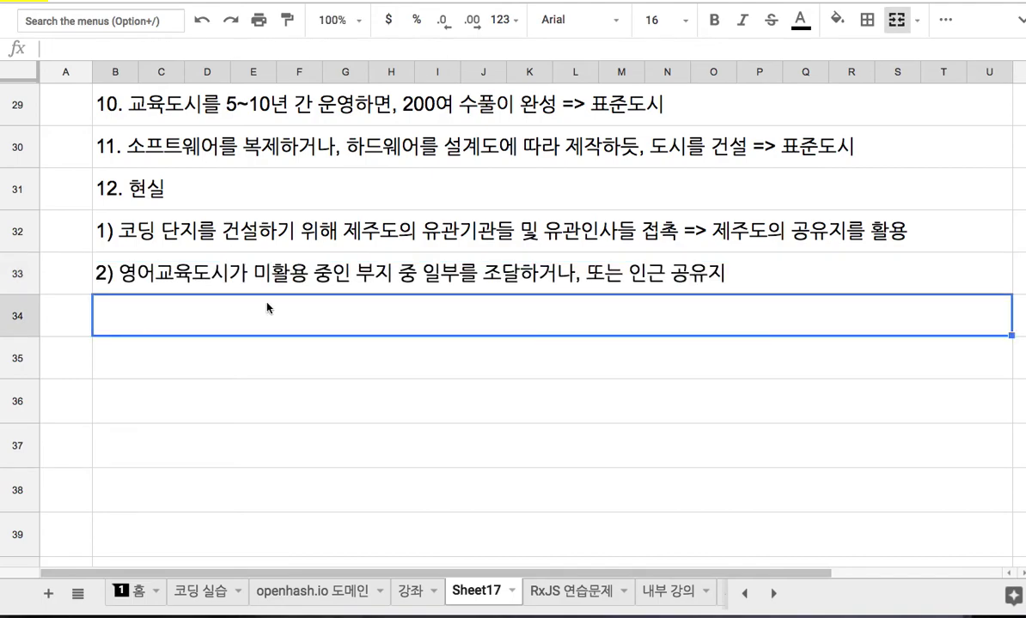
Add sub-item "3) 영어교육도시 안에 코딩교육단지를 구성 => 혹은 인근 지역" in the row below sub-item 2) and commit it
type("3) 영어")
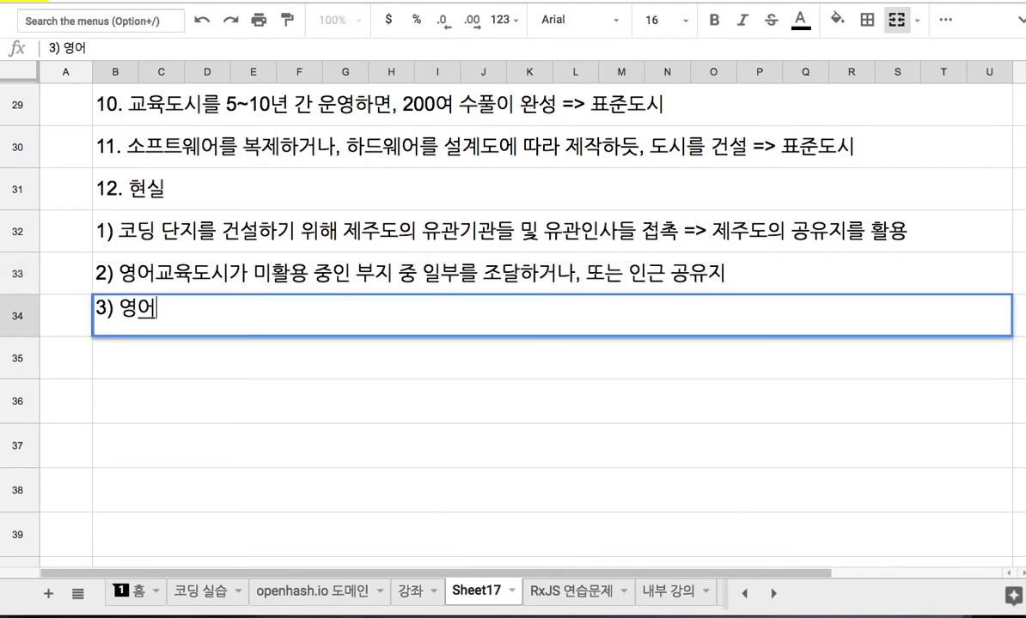
type("교유ㄱ도시 안에 고")
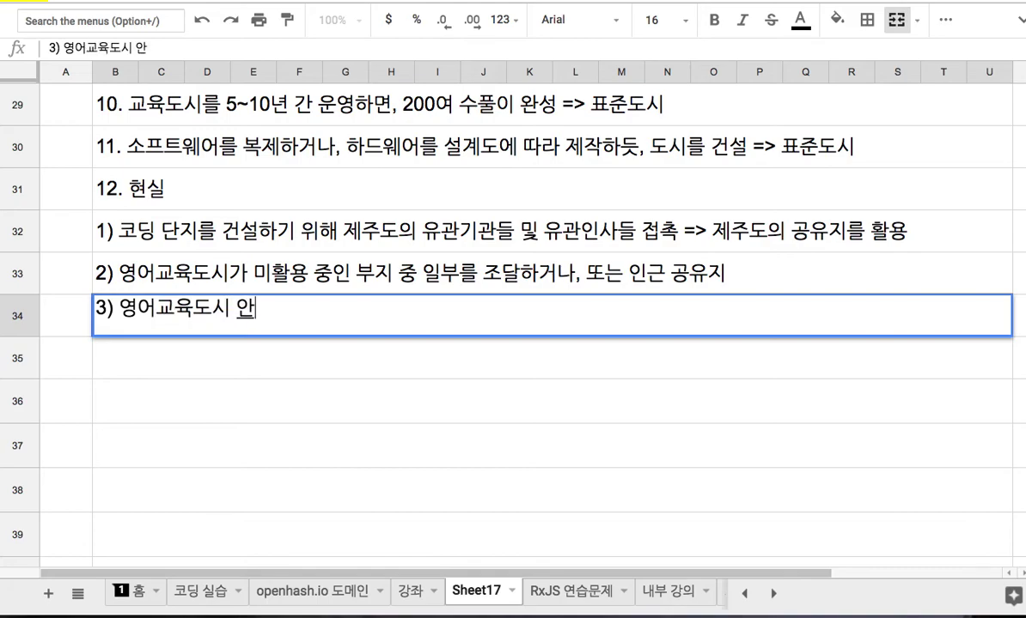
key("BackSpace")
type("코")
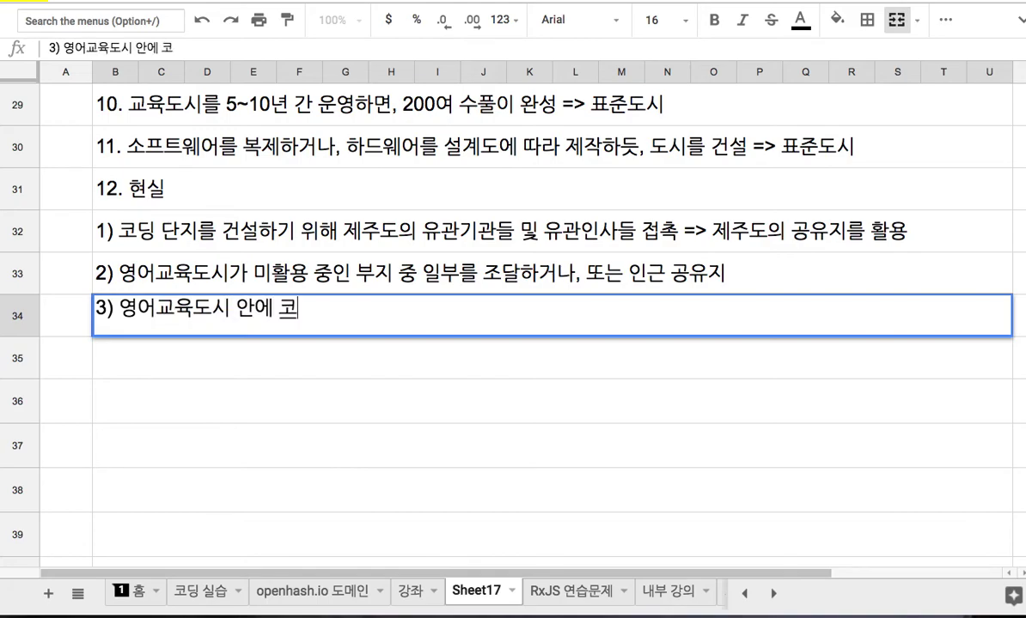
type("딩교육단지")
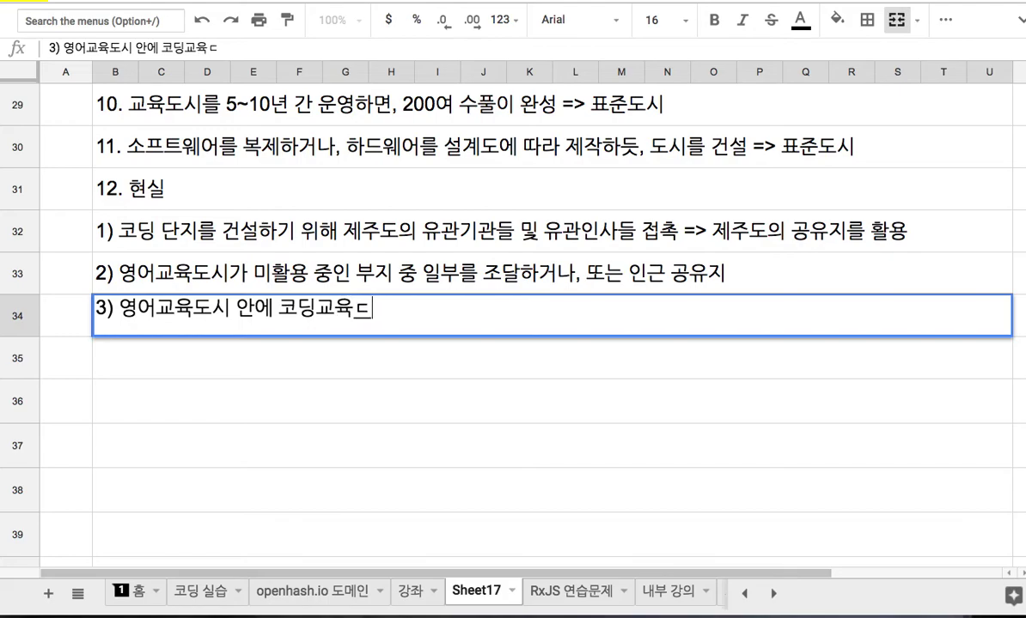
type("를 구성")
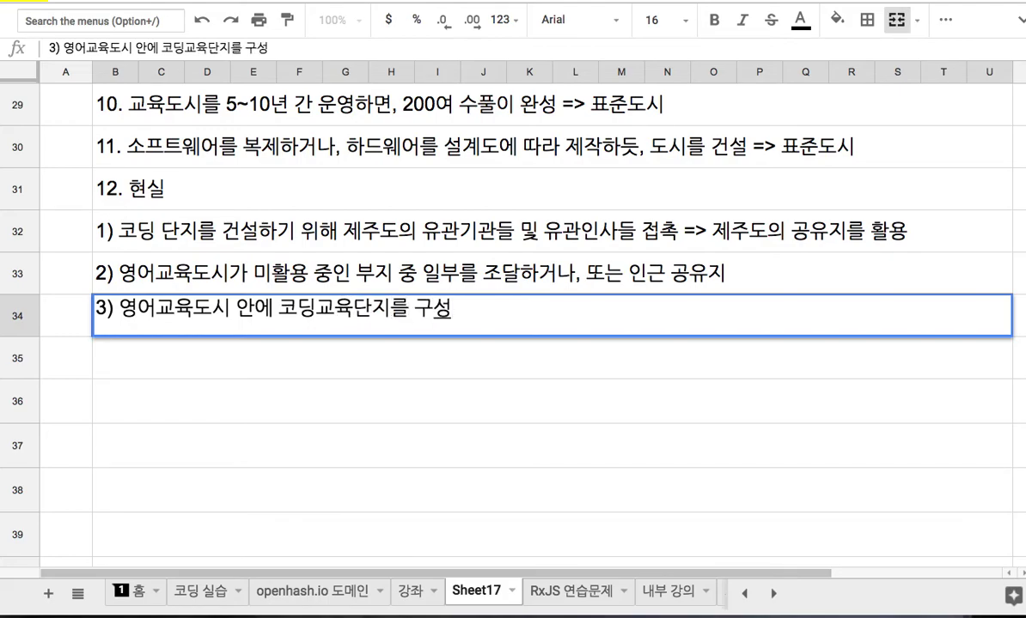
type(" => 혹은 인근 지역")
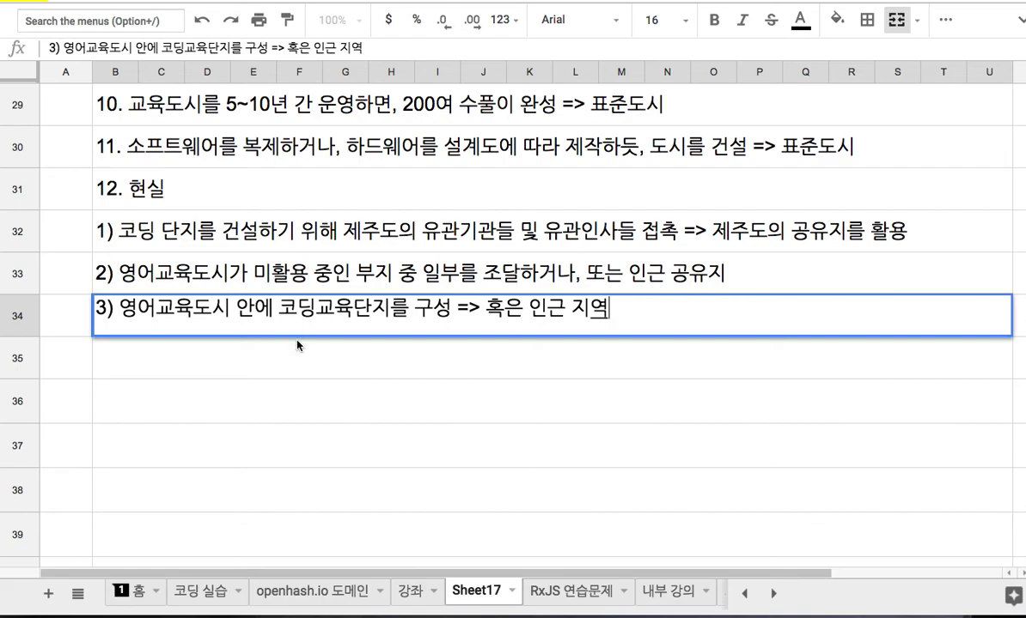
key("Return")
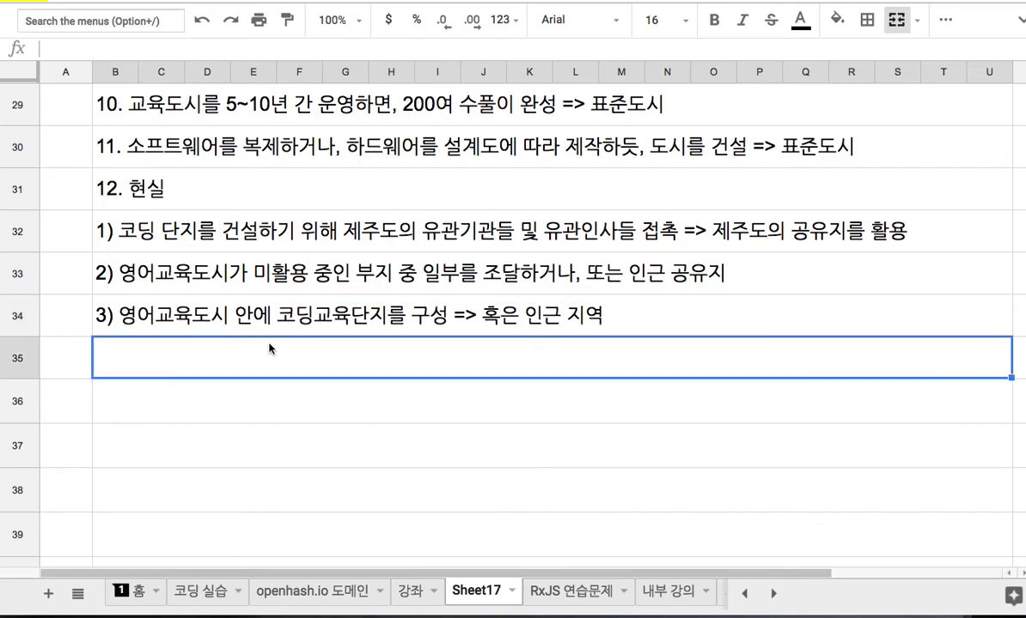
Start sub-item 4) in the row below sub-item 3) with "4) Openhash Campus", keeping the two words separated by a space
type("4) ")
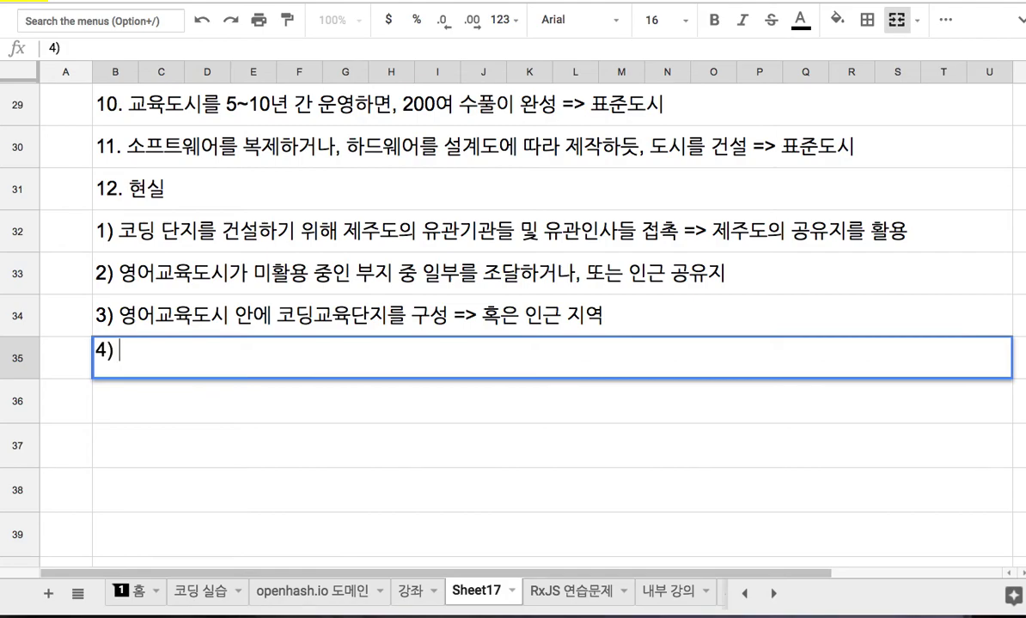
type("OpenhashC")
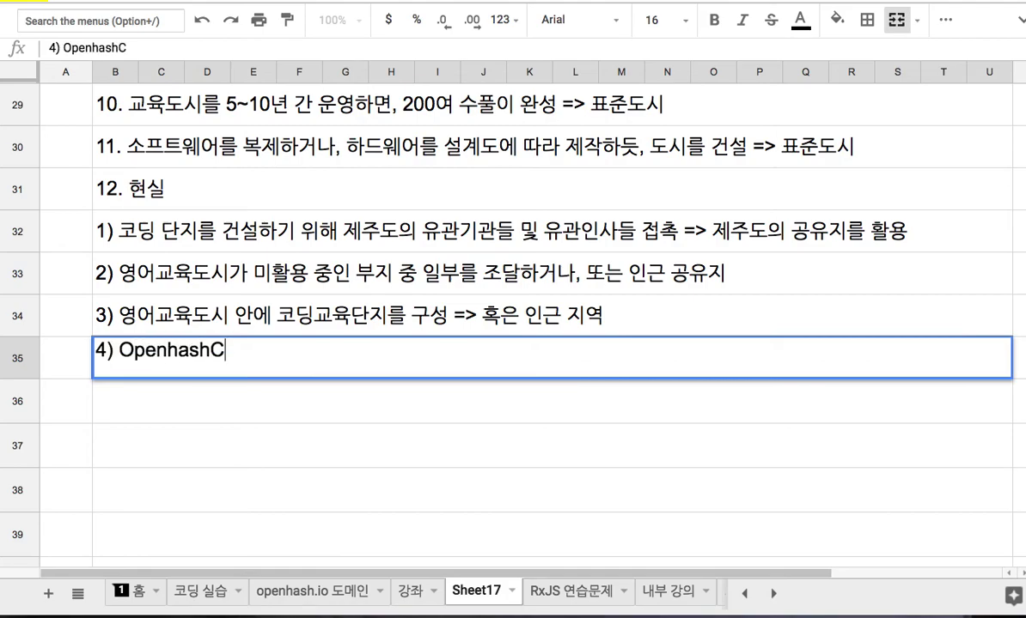
type("ampus")
left_click(211, 348)
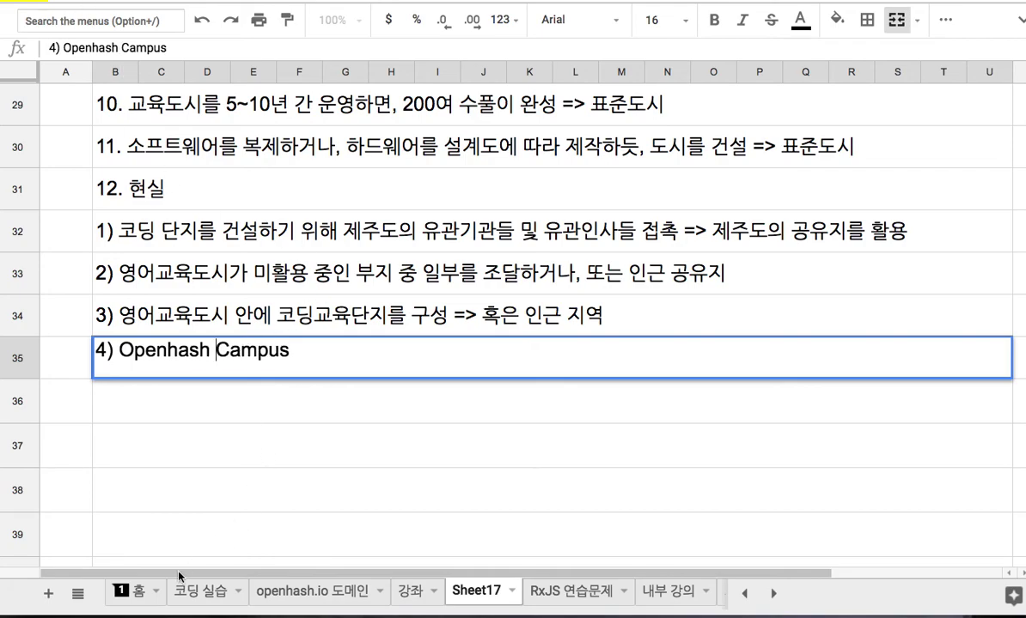
Look over the elementary course roadmap on the 홈 sheet and return to Sheet17
left_click(137, 591)
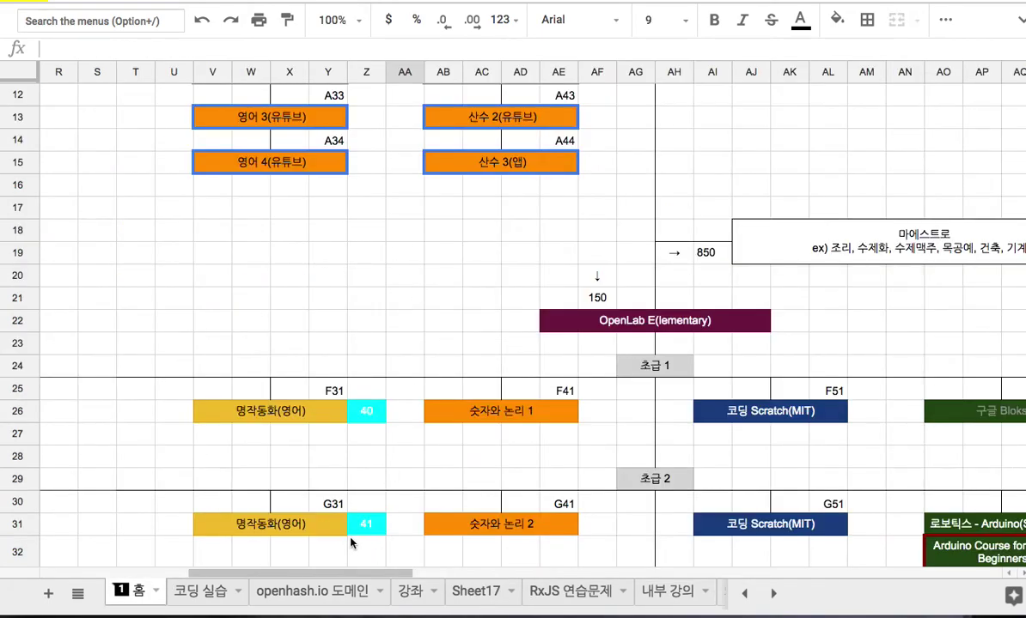
scroll(350, 419, "right", 4)
scroll(351, 418, "down", 6)
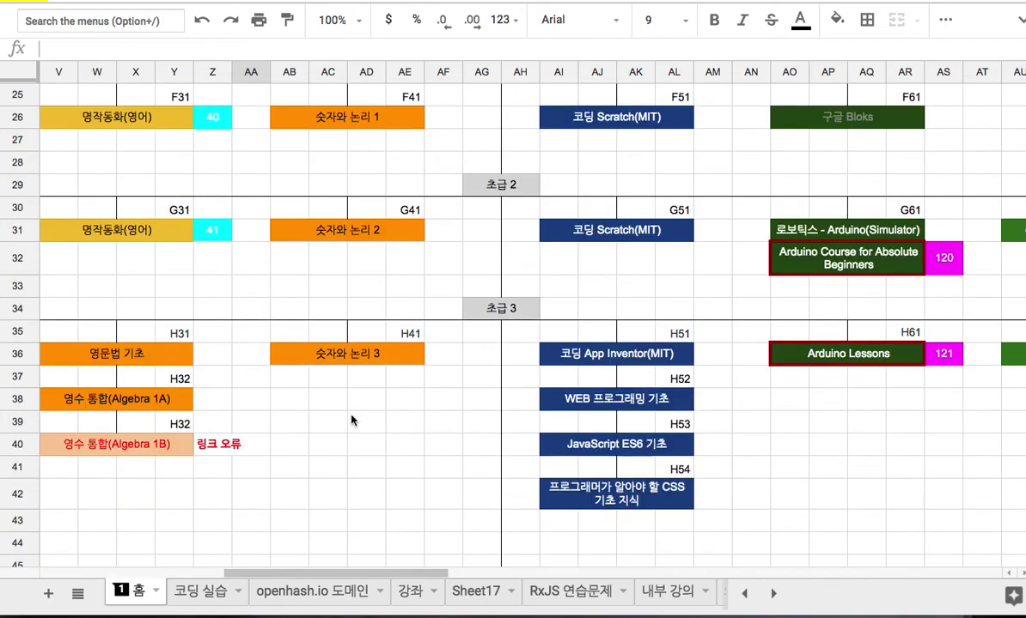
left_click(476, 592)
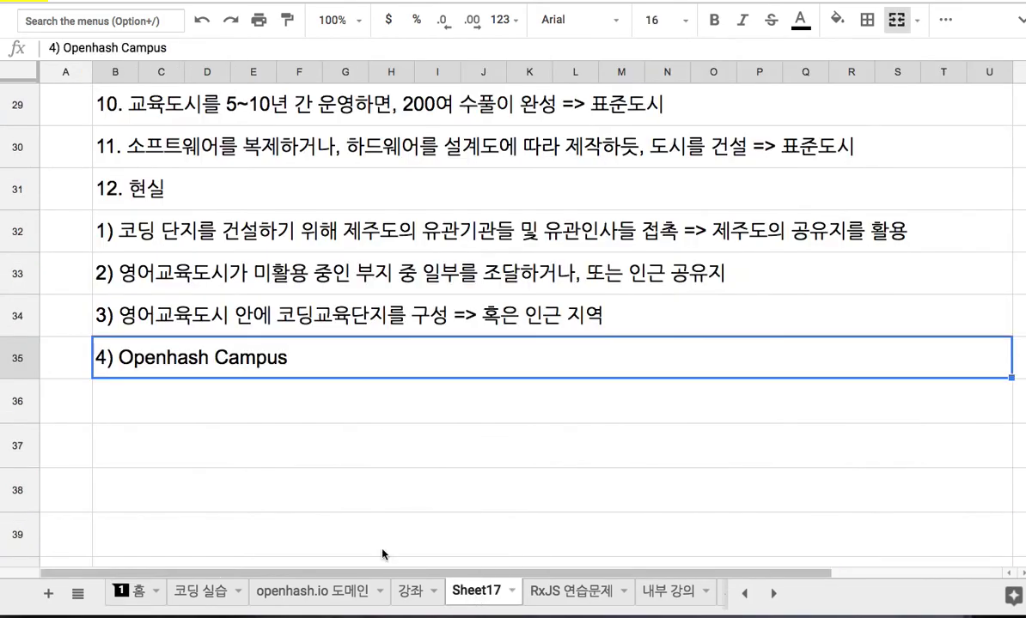
Extend sub-item 4) after "Openhash Campus" with "를 완성 => 온라인 학습자 모집(초중고 + 대학)"
double_click(298, 361)
type("fm")
key("BackSpace")
key("BackSpace")
type("를 완성")
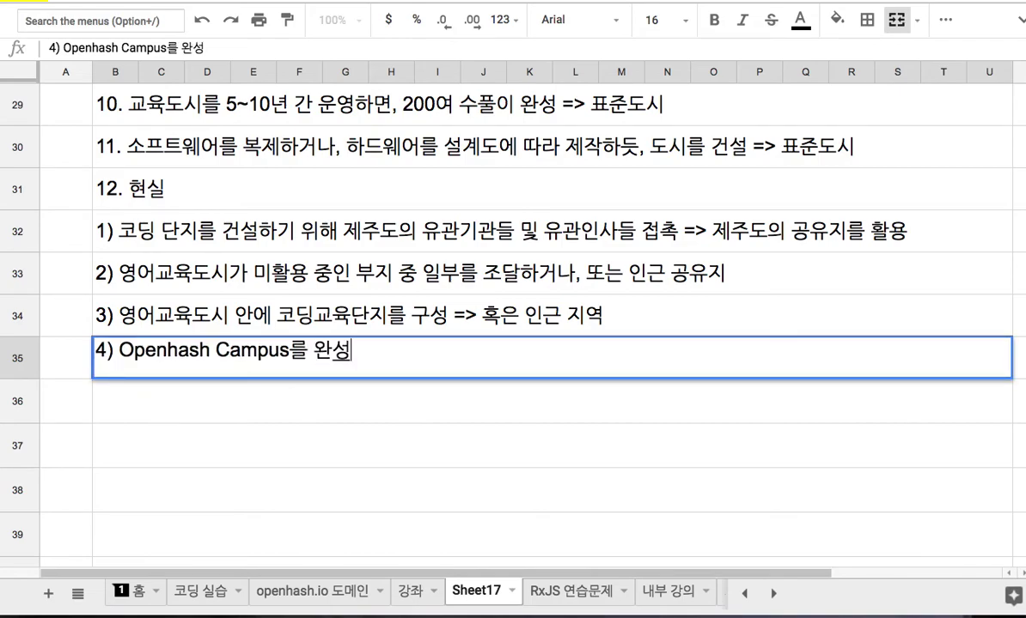
type(" => 히")
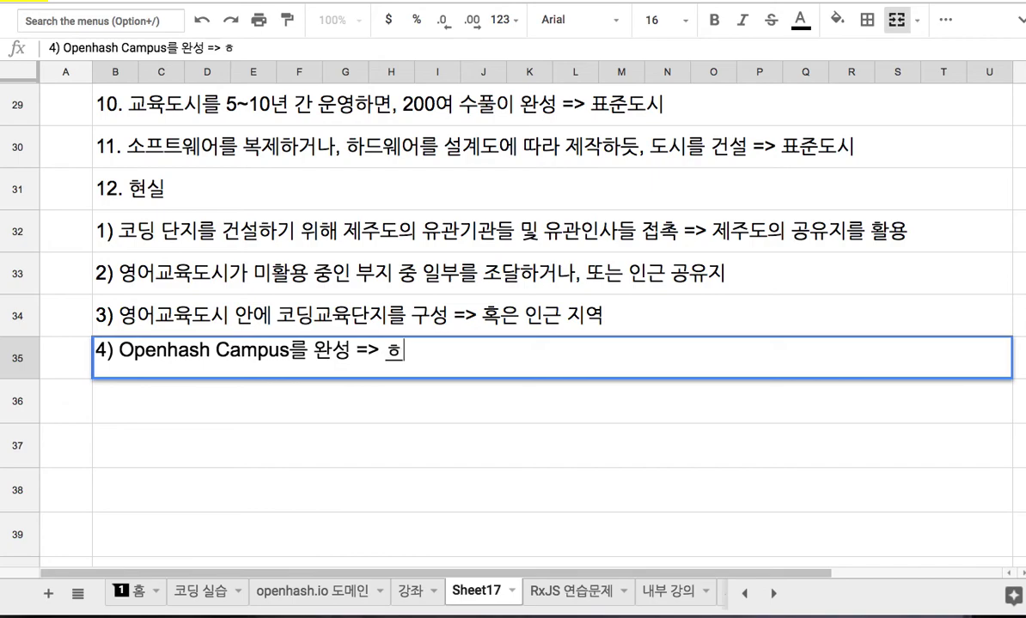
key("BackSpace")
type("온라인 학습자")
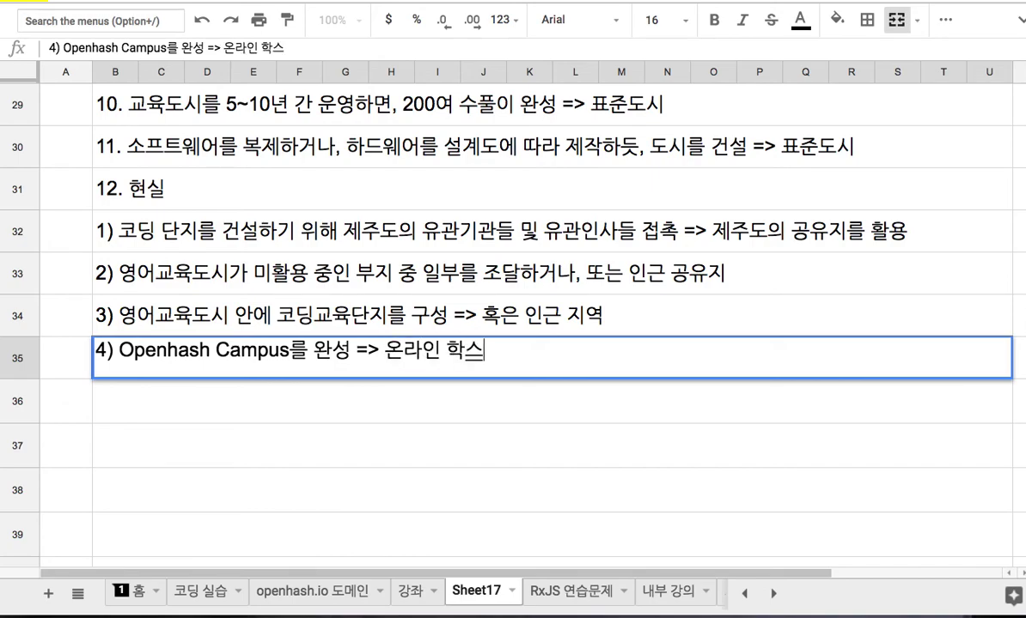
type(" 모집 ")
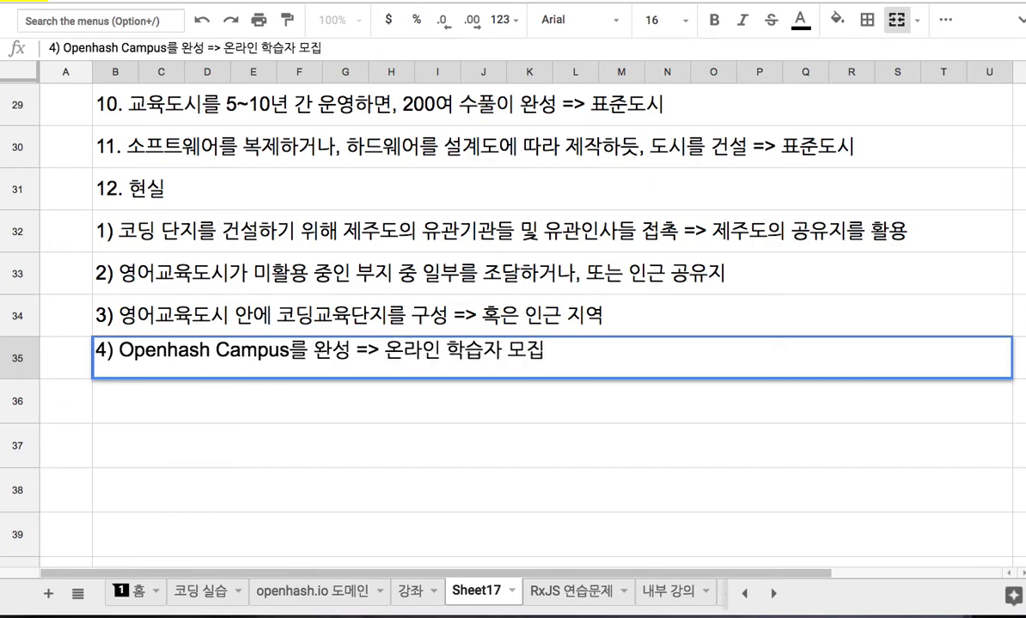
type("(초중고 + 대학)")
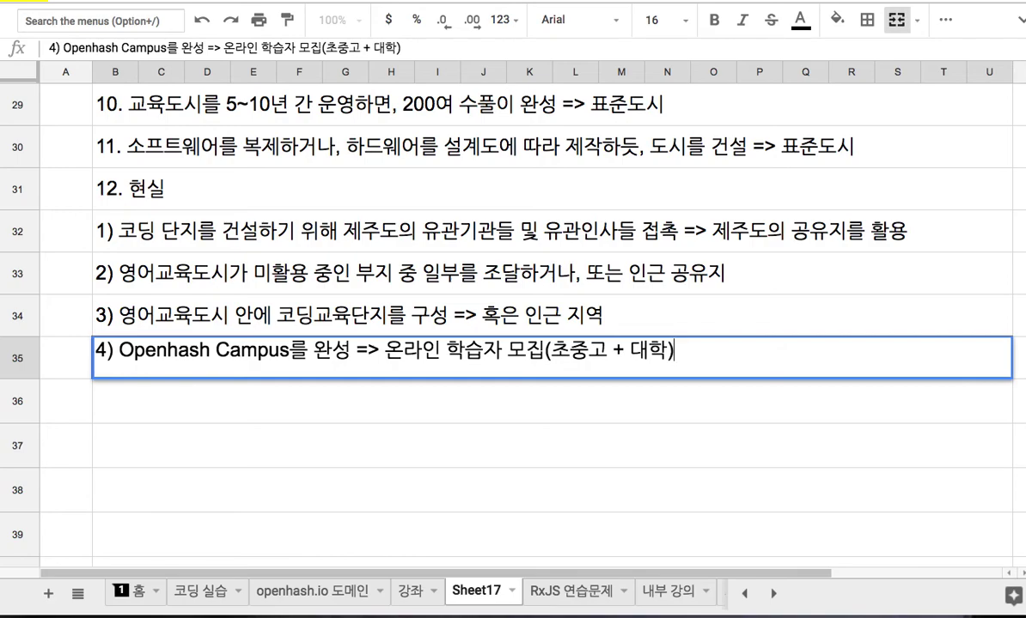
Append "=> 최소 1만명은 모집" to sub-item 4) and commit the cell
type("=> 최소 ")
type("1만명ㅇ")
type("은 모집")
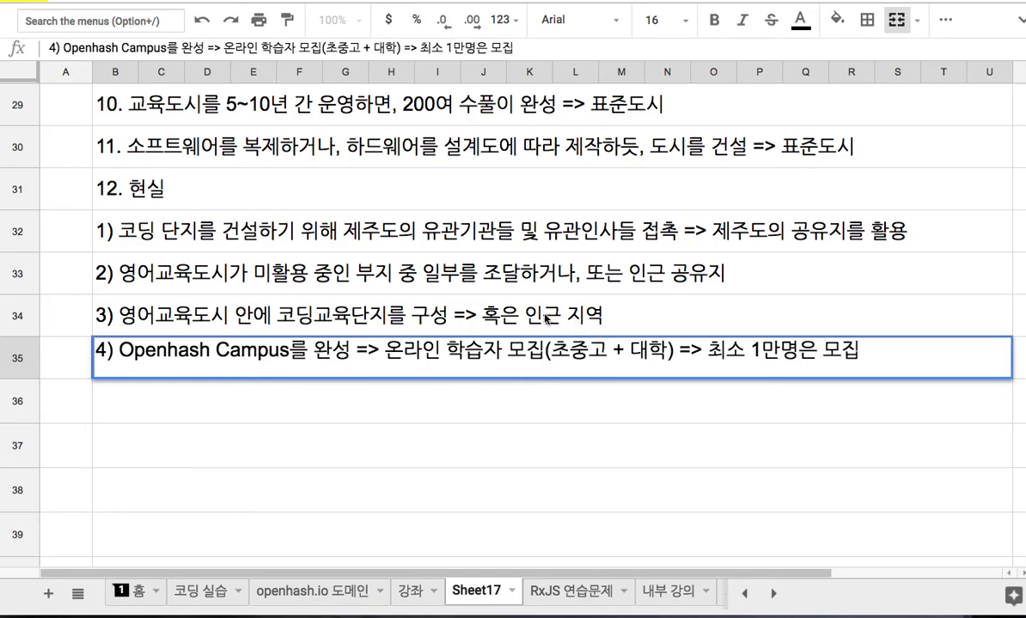
left_click_drag(489, 217, 515, 315)
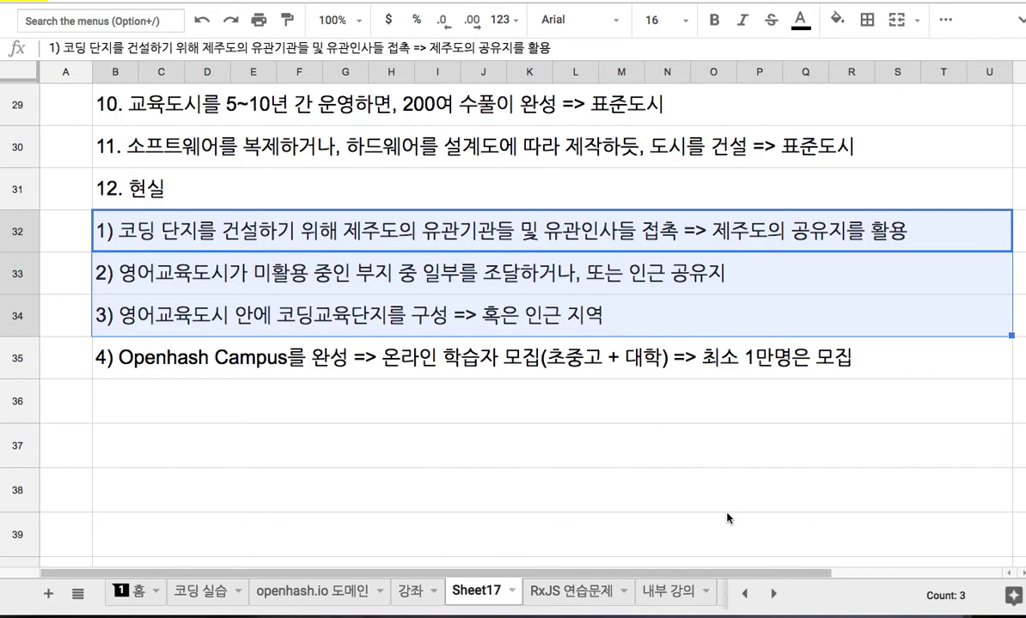
left_click(539, 360)
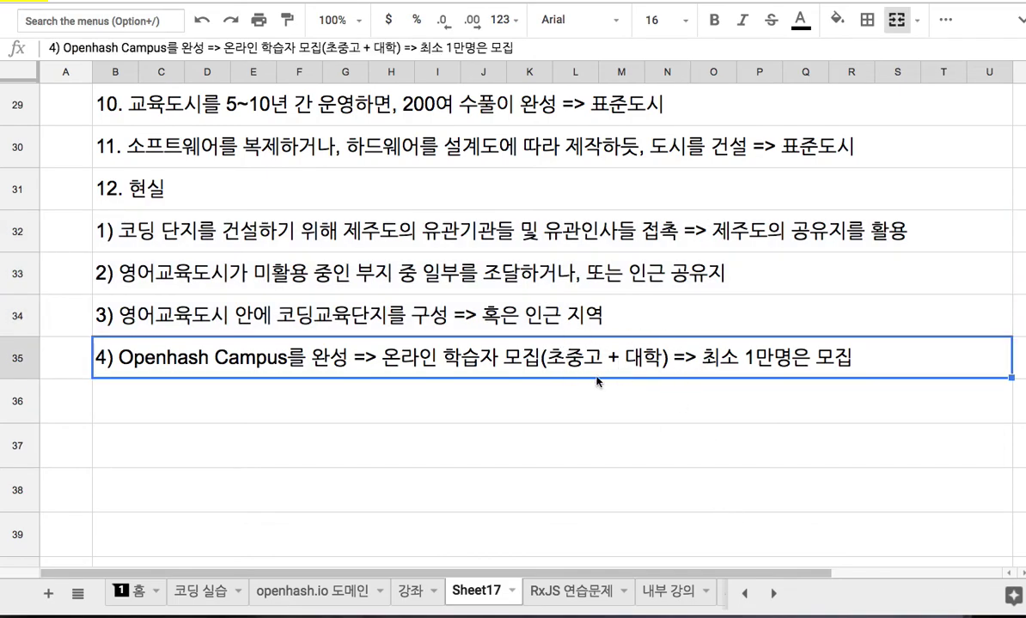
Enter sub-item 5) in the row below sub-item 4) as "5) 강의의 품질을 다듬고, 기존 강의들을 완성형 강좌로 제작"
left_click(500, 414)
type("5)")
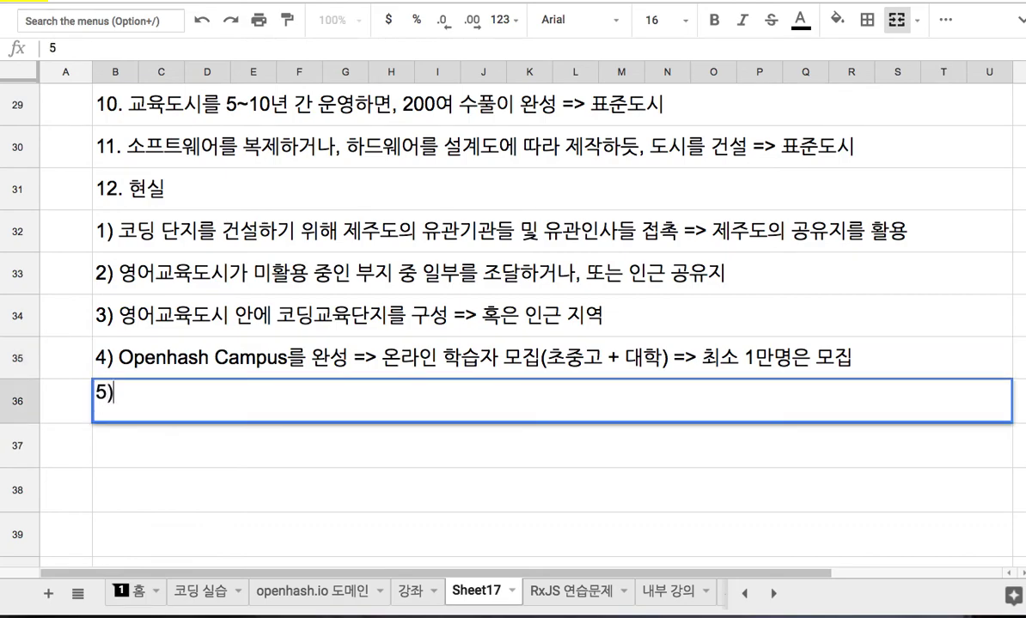
type(" 강의으의 품질을 ㄷ")
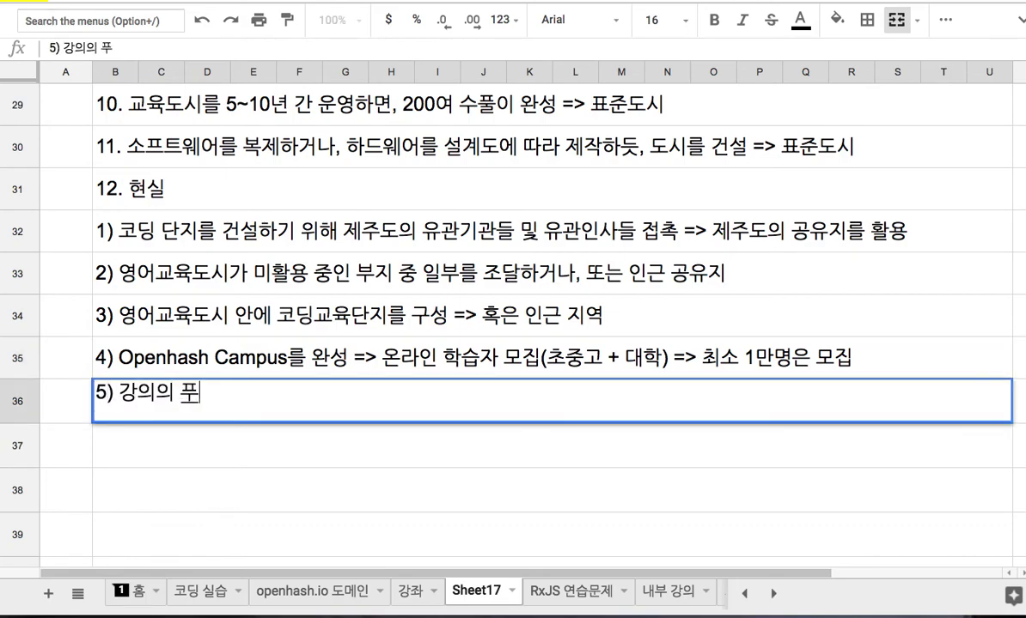
type("다듬")
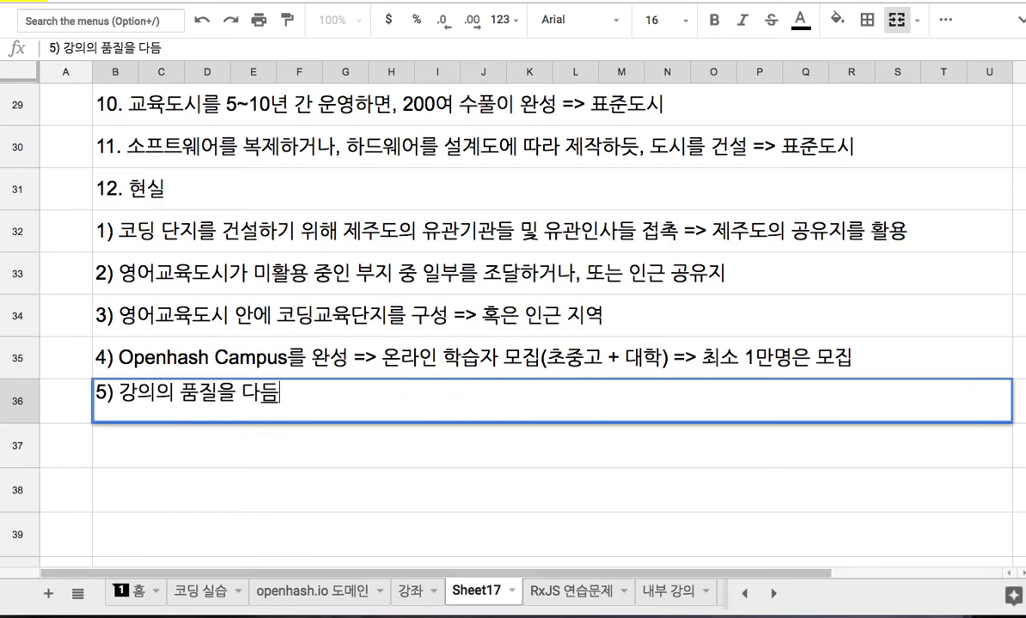
type("고, 깊존 ")
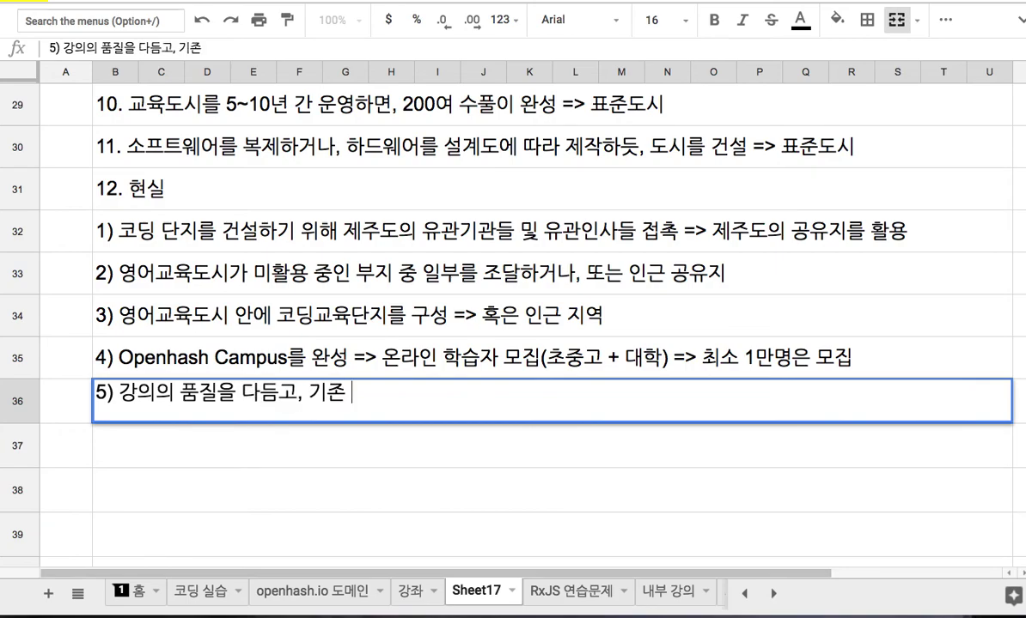
type("강의들ㅇ을 ")
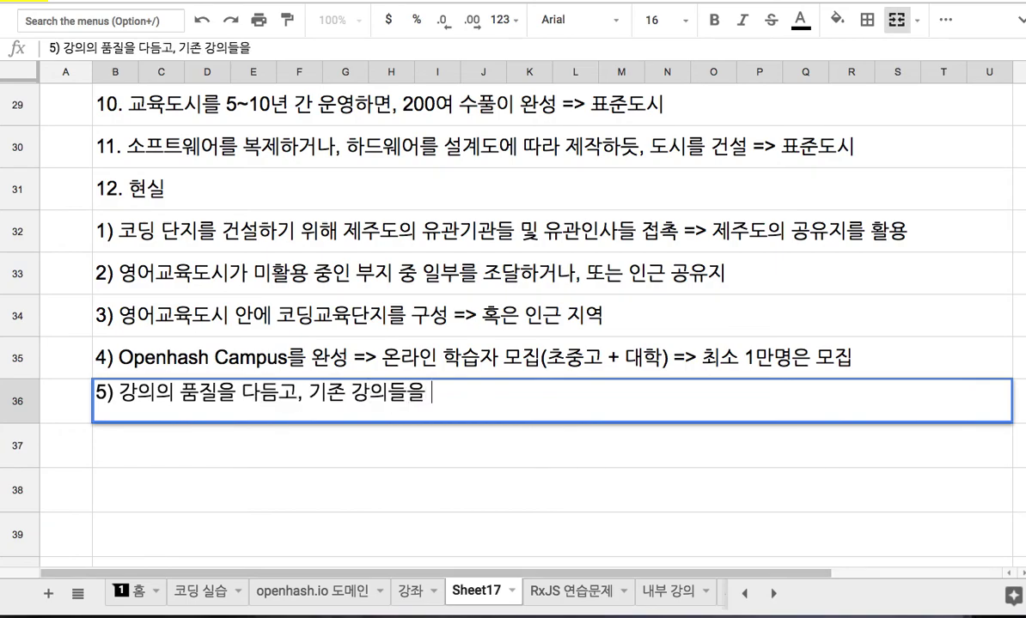
type("완성형 강좌로 ")
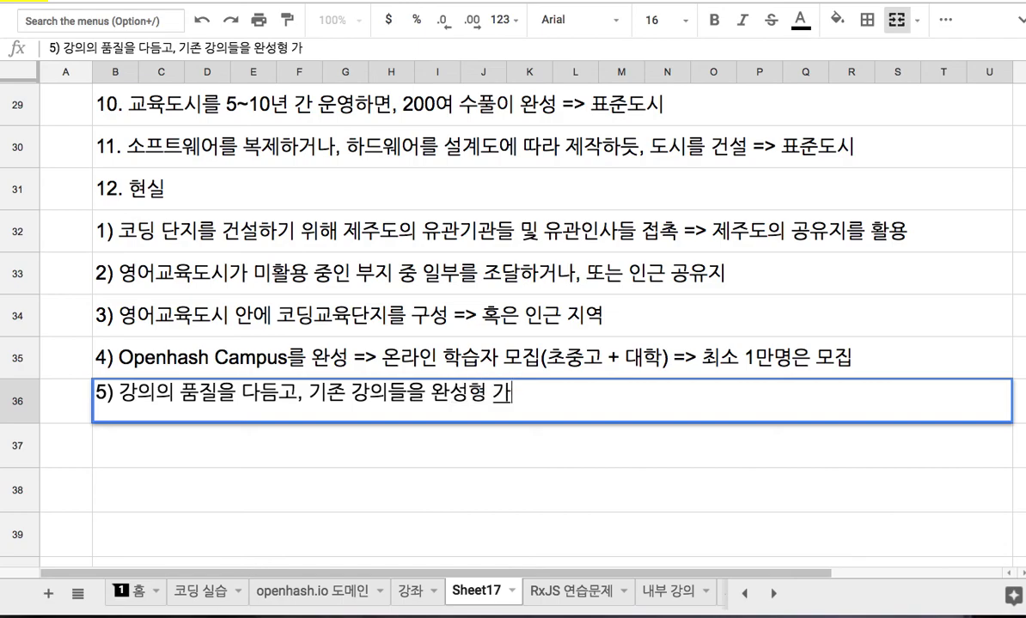
type("제작")
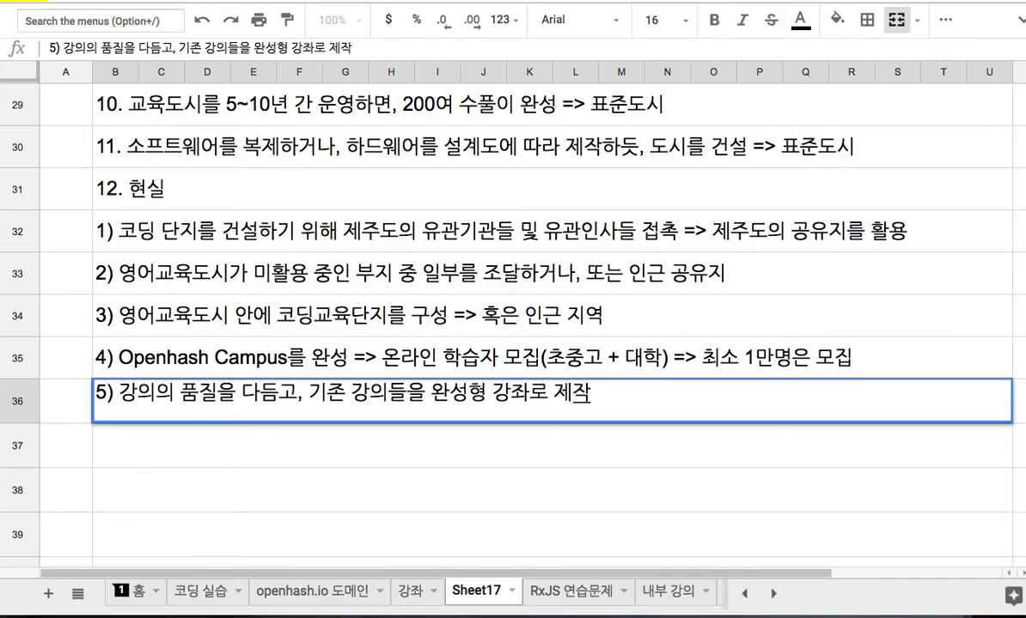
Look over the recent sites list in Google Sites and return to the spreadsheet
left_click(158, 7)
scroll(458, 304, "down", 10)
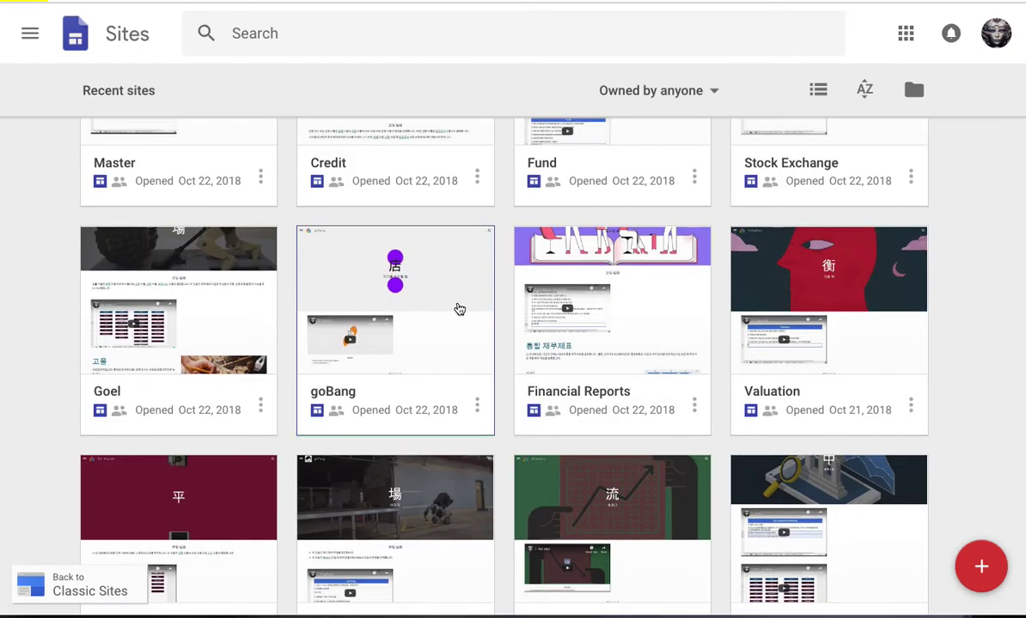
scroll(459, 309, "down", 8)
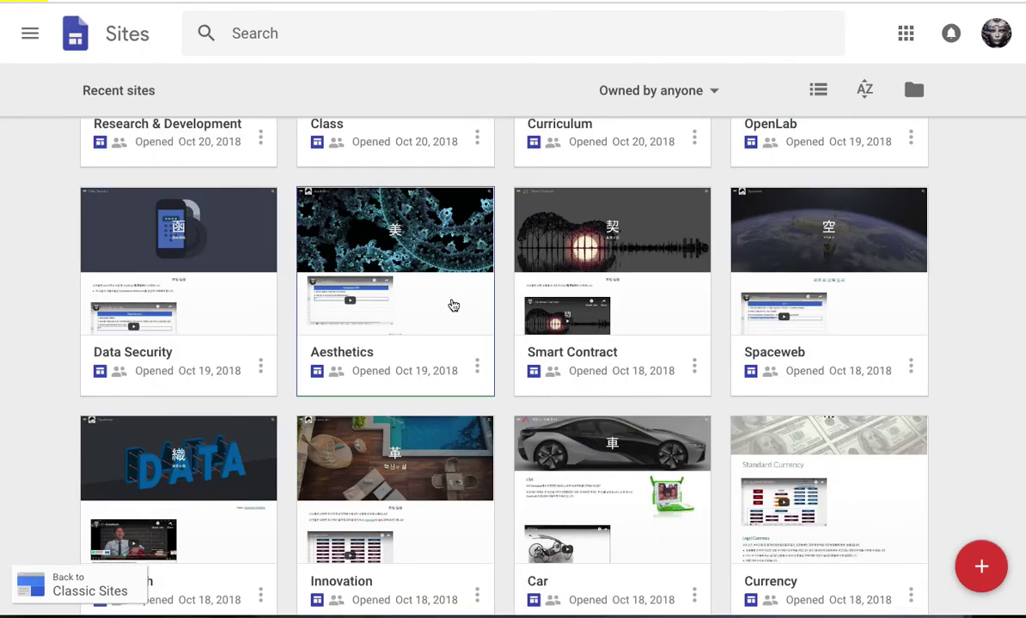
scroll(451, 304, "down", 3)
key("ctrl+shift+Tab")
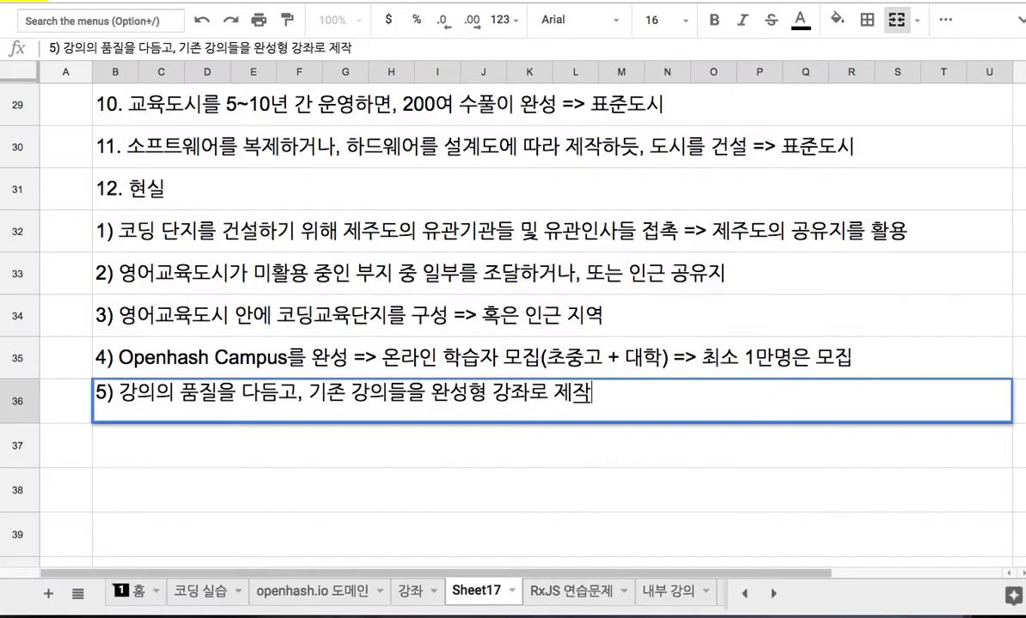
Append "=> 11월에 몰두 => 순회 세미나를 통해 소개" to the end of sub-item 5) and commit the cell
key("Return")
left_click_drag(431, 392, 614, 396)
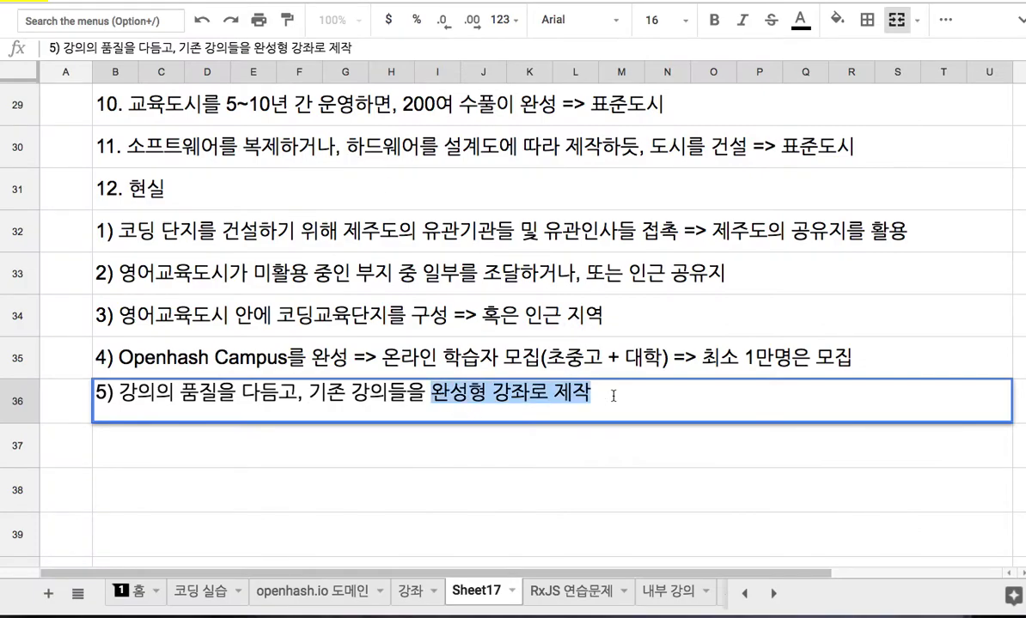
left_click(613, 396)
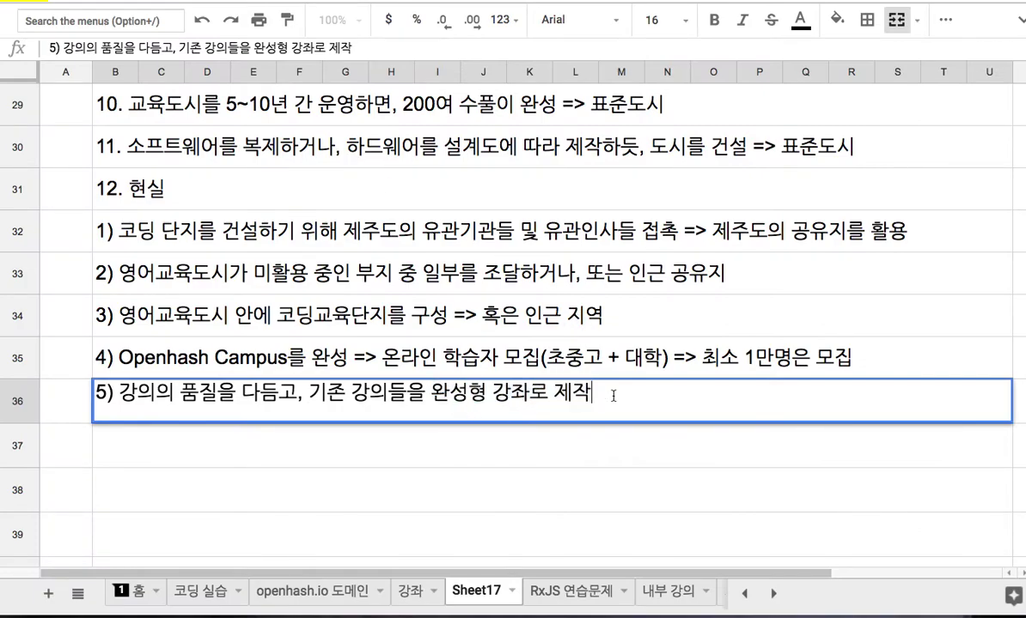
type("=> 11워")
type("ㄹ에 몰")
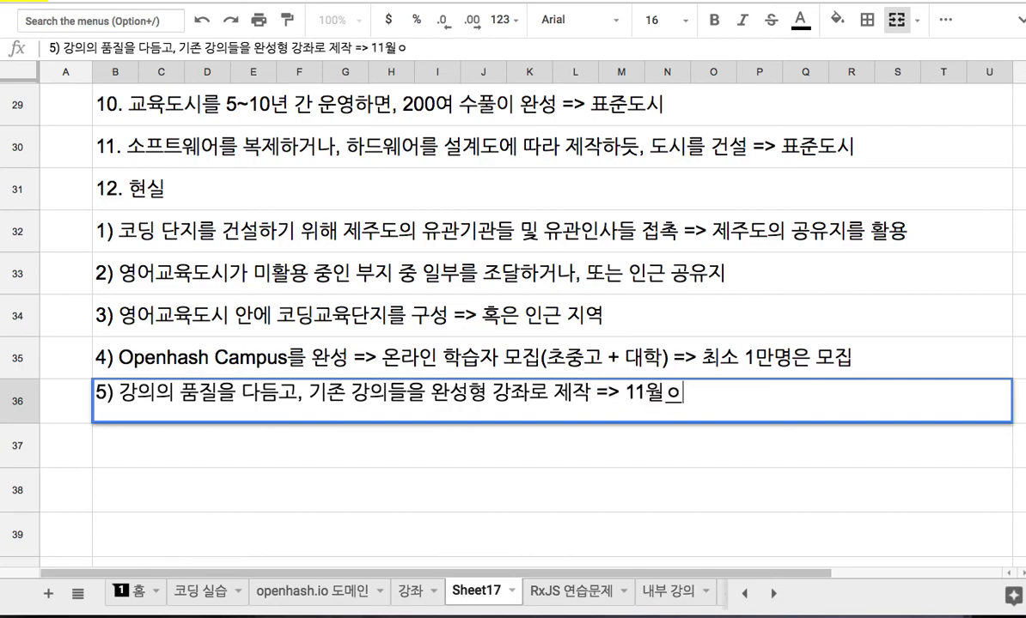
type("두")
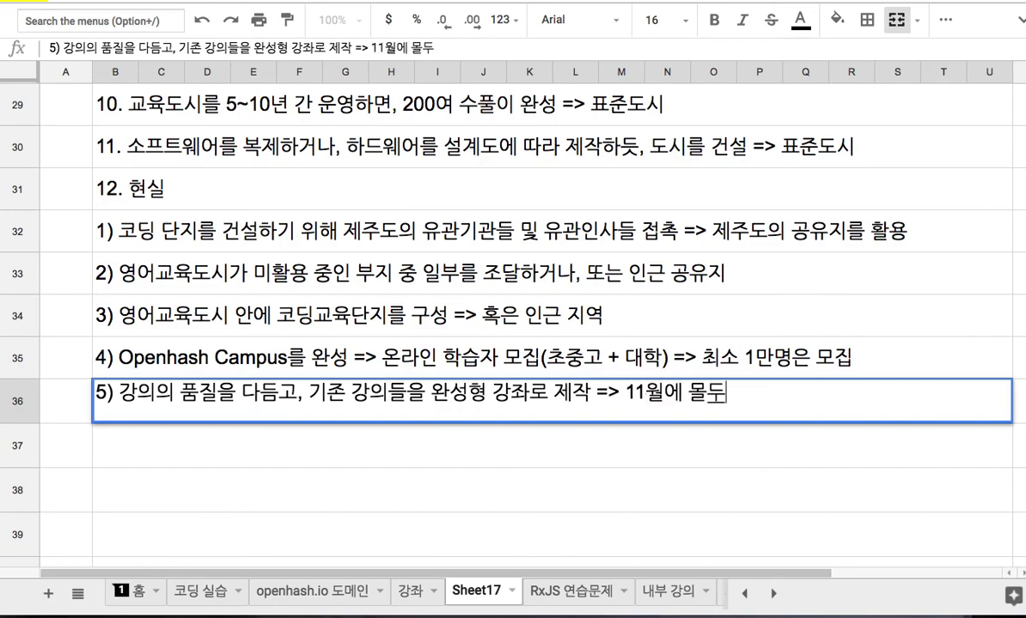
type(" => ")
type("순회 세민")
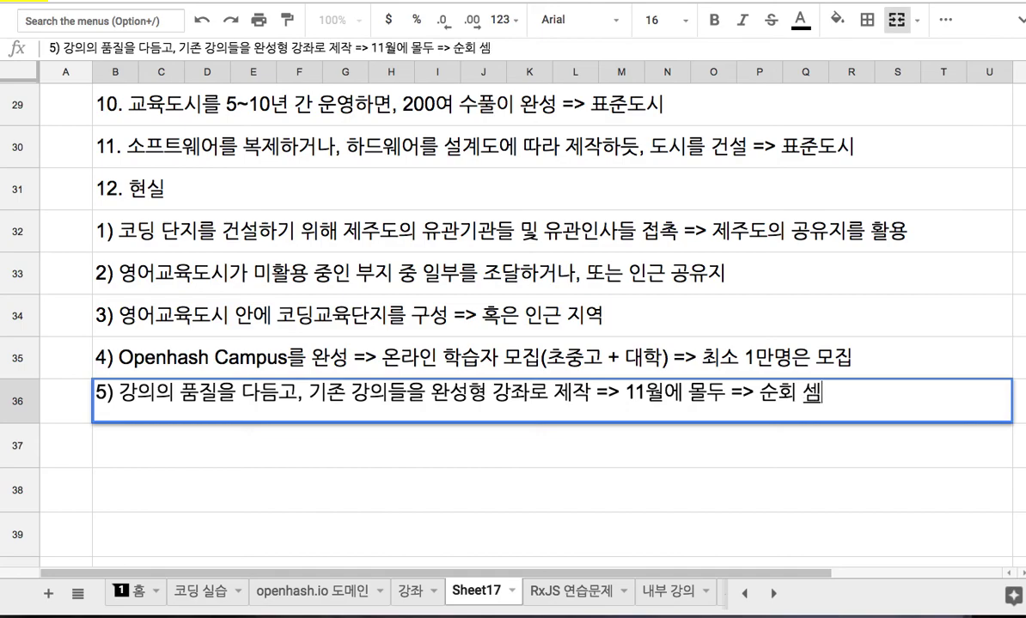
type("나를 통해 소개")
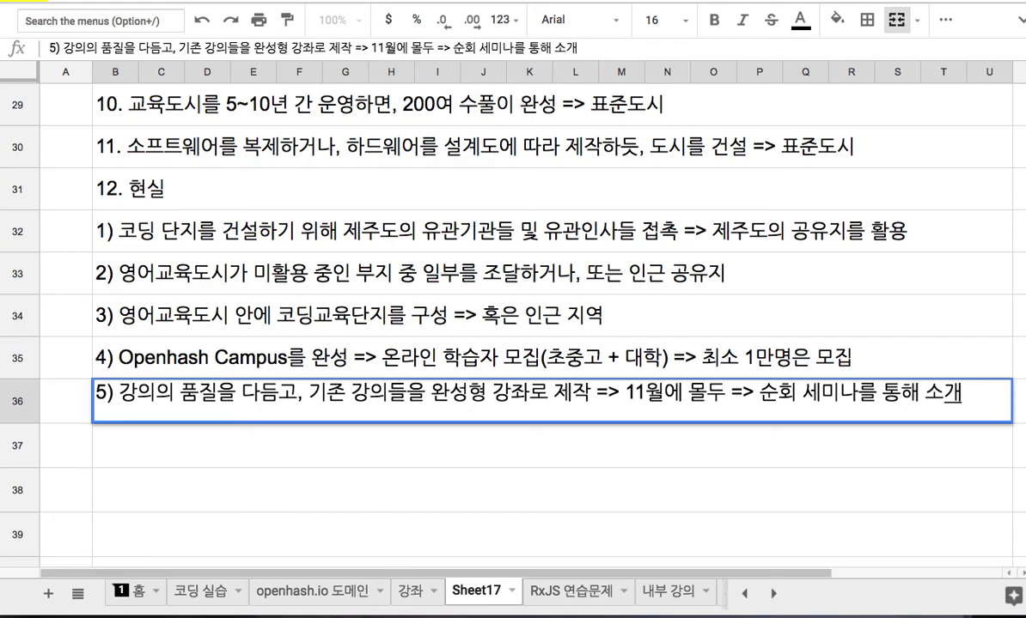
key("Return")
left_click(469, 402)
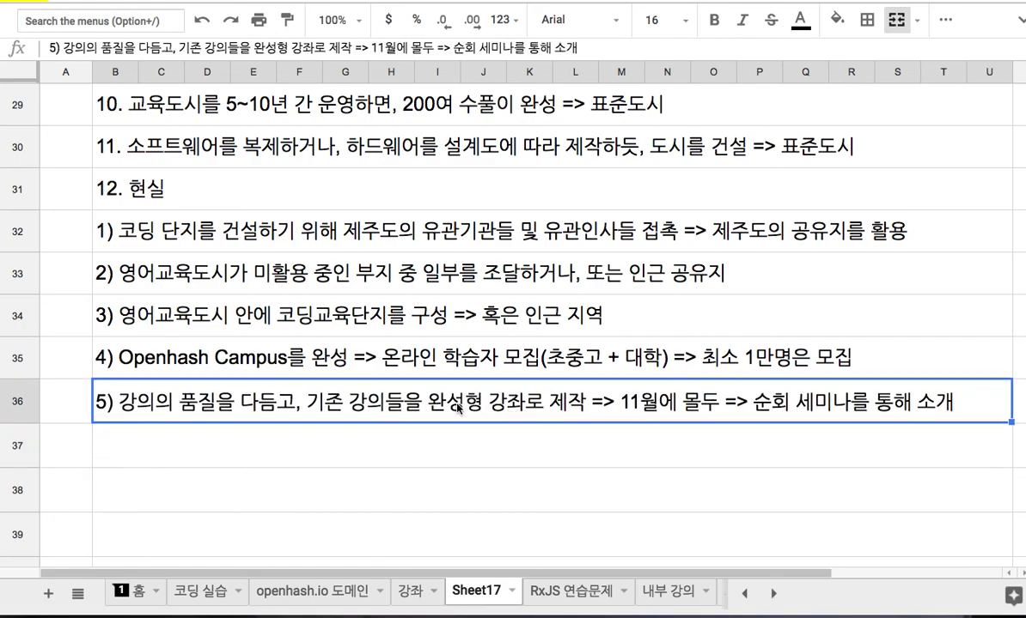
double_click(456, 406)
key("Left")
key("Left")
key("Left")
key("Left")
key("Left")
key("Left")
key("Left")
key("Left")
key("Left")
key("Left")
key("Left")
key("Left")
key("Left")
key("Left")
key("Left")
key("Left")
key("Left")
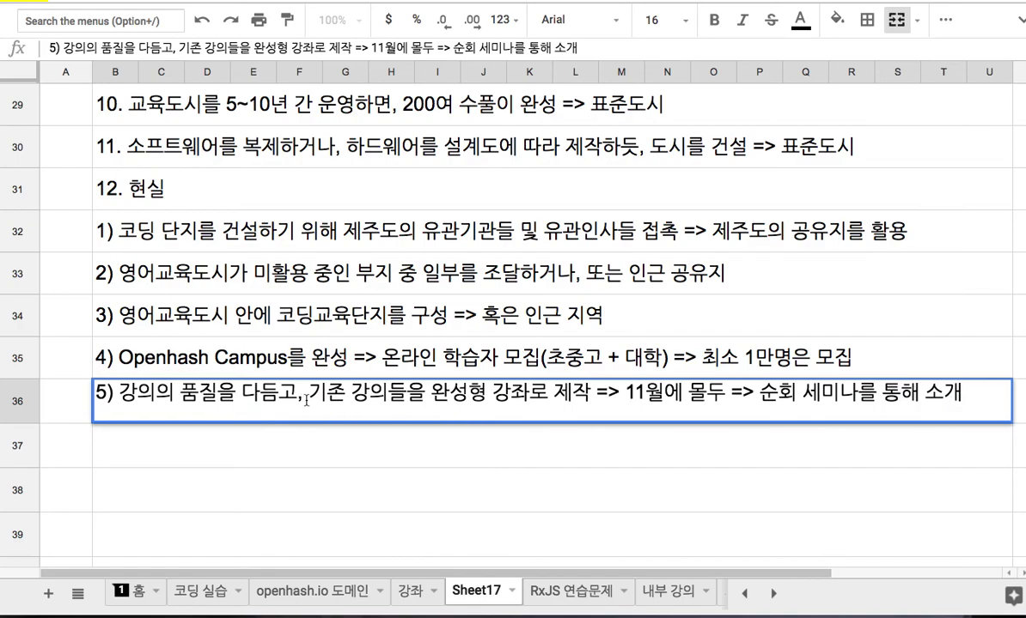
left_click(195, 343)
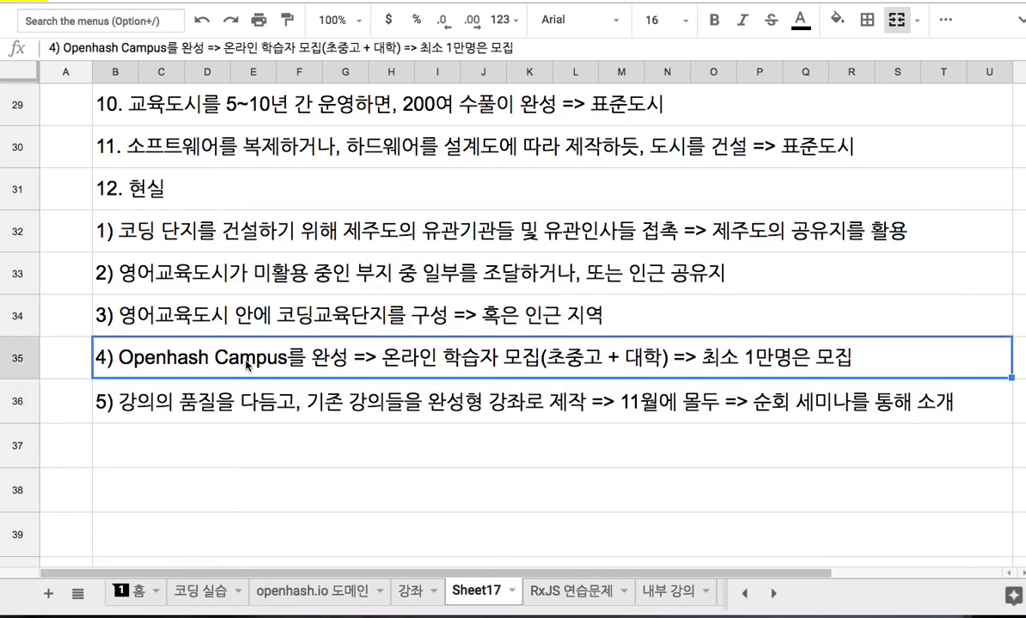
Review sub-items 1) to 3) of item 12 and the whole 프로젝트 진행 상황(2018-10-29) list, ending on the empty row below sub-item 5)
left_click_drag(233, 229, 254, 318)
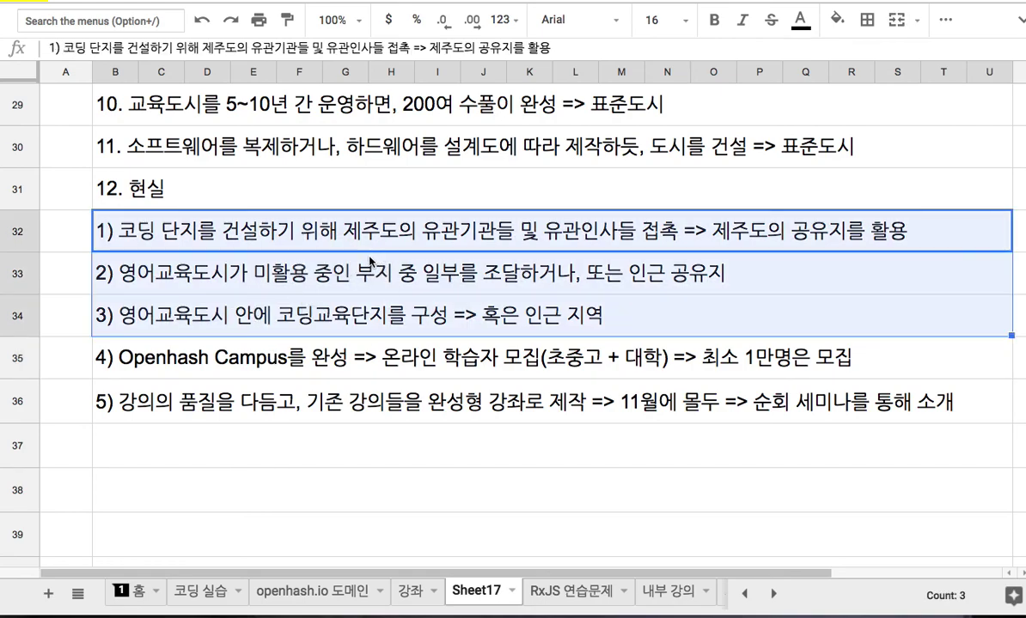
left_click(322, 239)
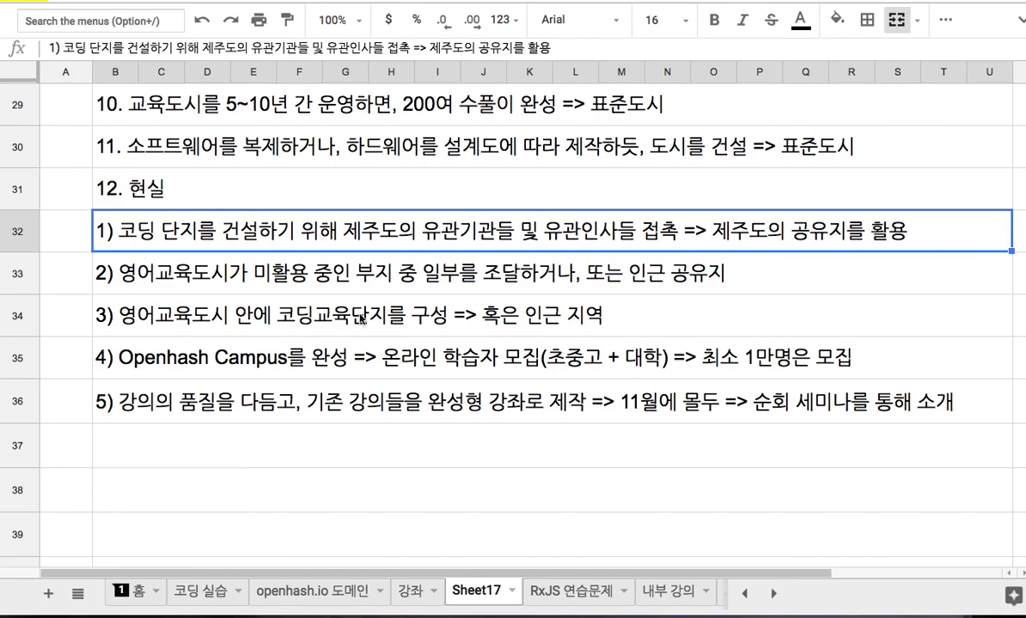
scroll(361, 318, "up", 5)
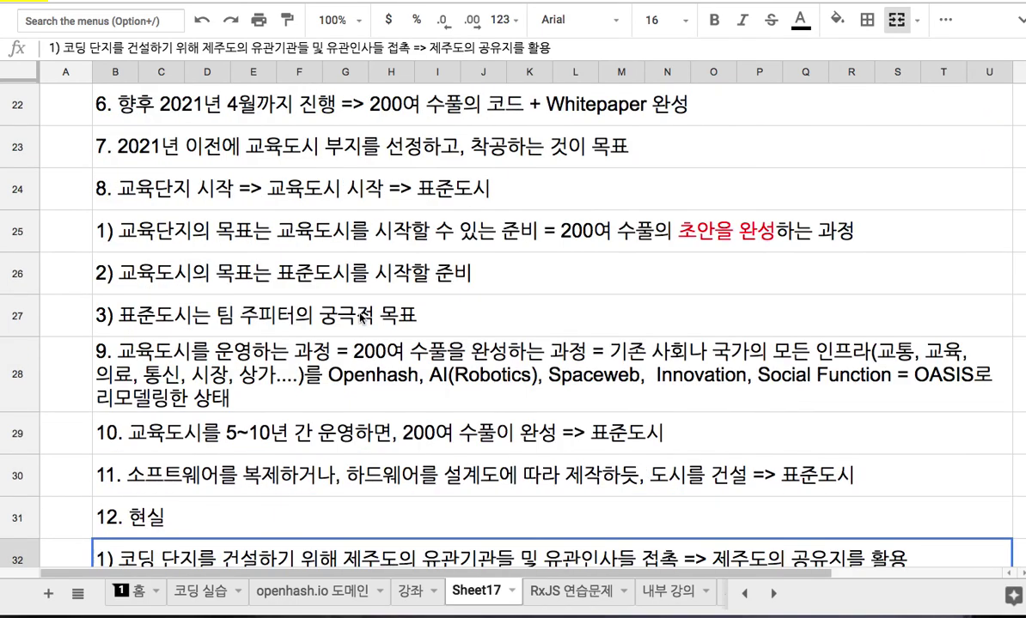
scroll(363, 318, "up", 5)
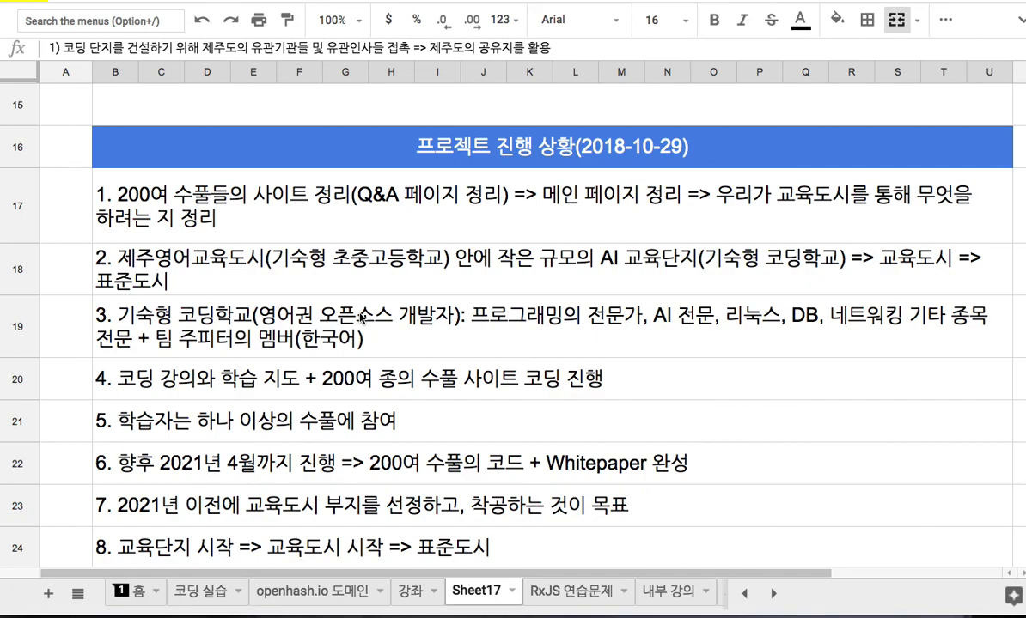
scroll(361, 318, "down", 5)
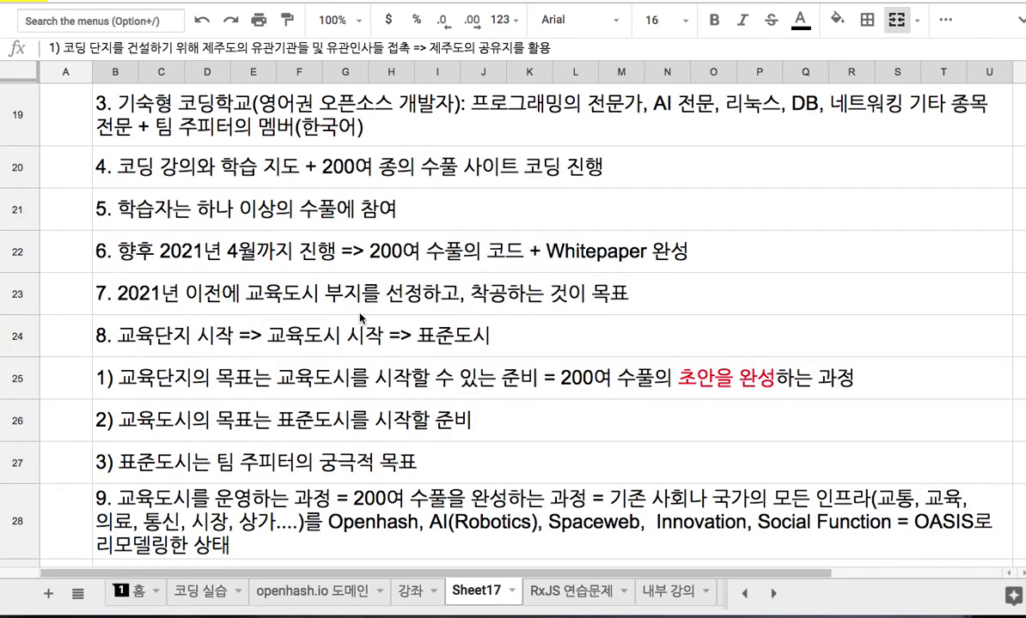
scroll(361, 318, "down", 10)
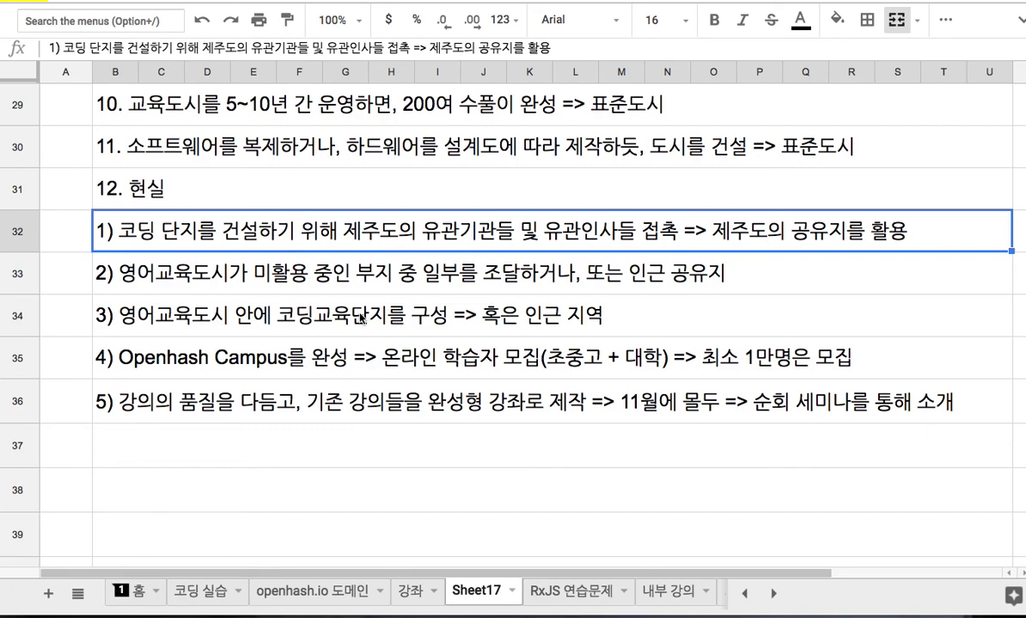
scroll(361, 318, "down", 2)
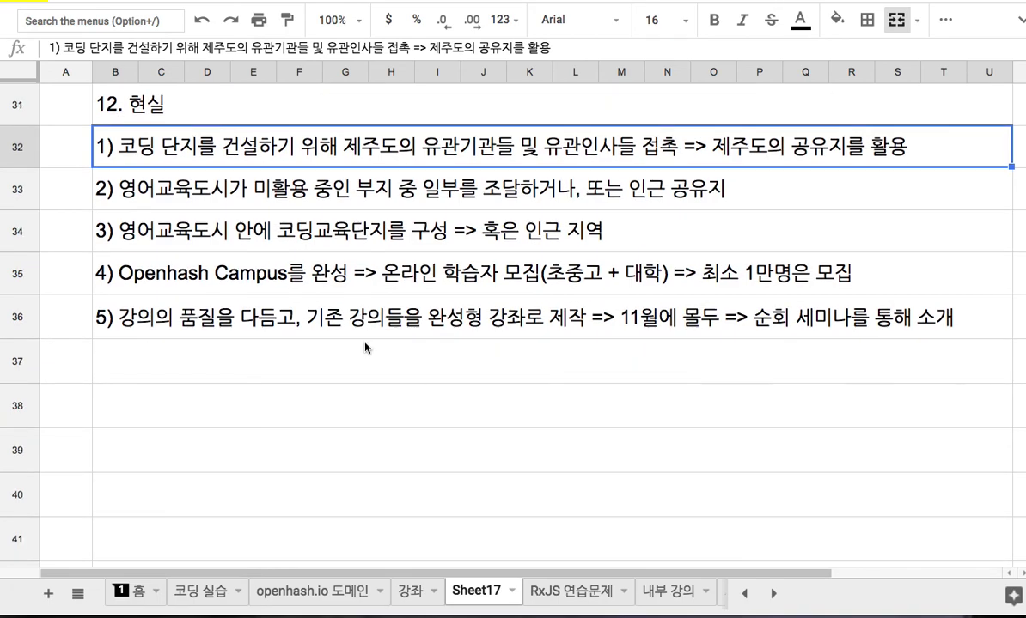
left_click(375, 363)
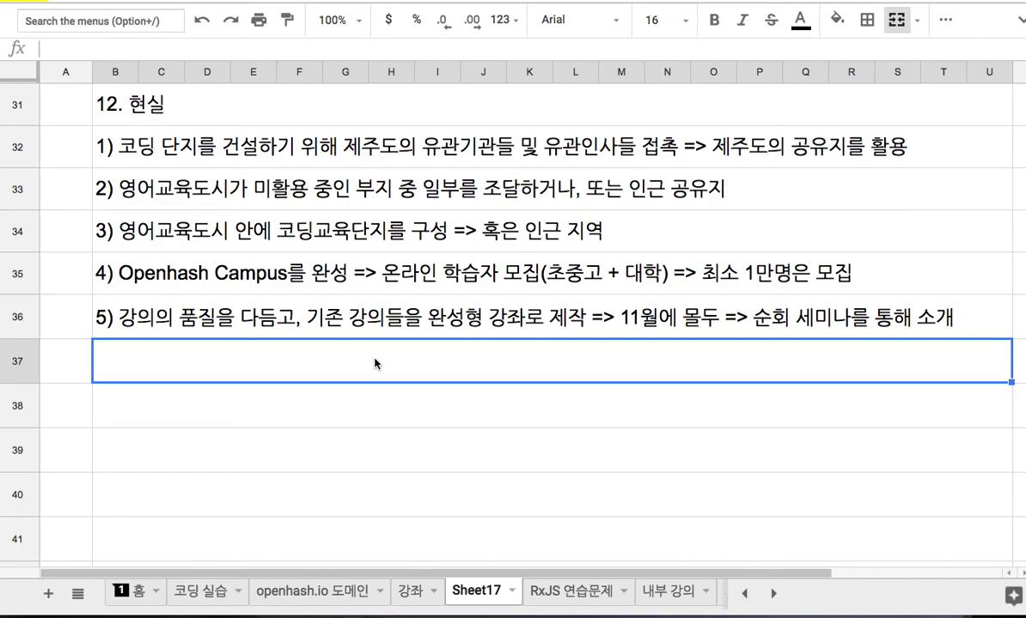